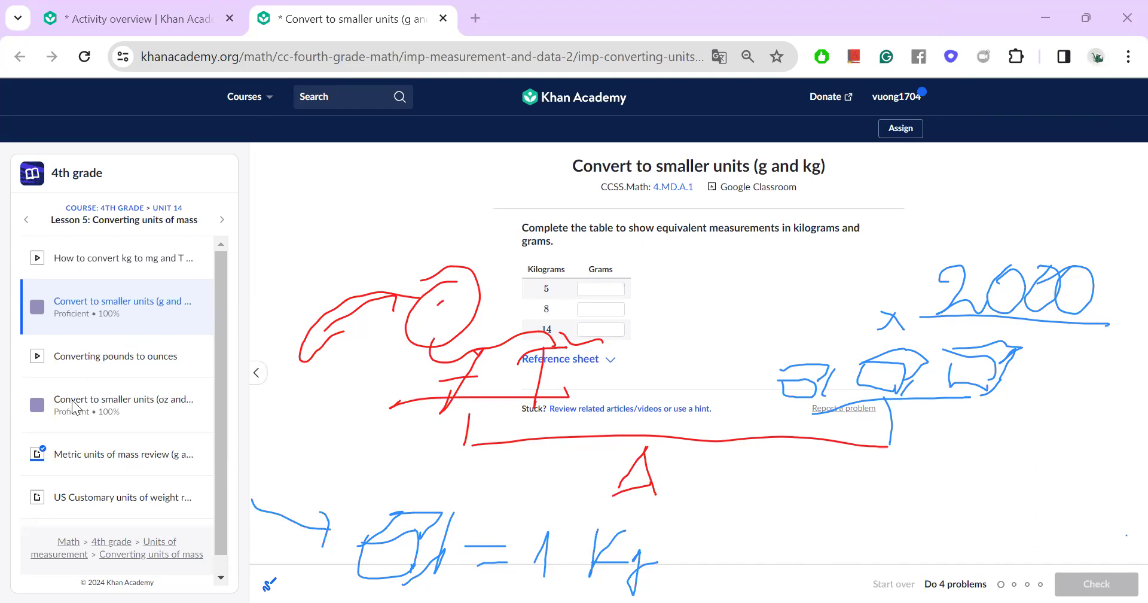
Clear the existing annotations and draw a blue balance scale with a triangular base and two pans below the table.
key(e)
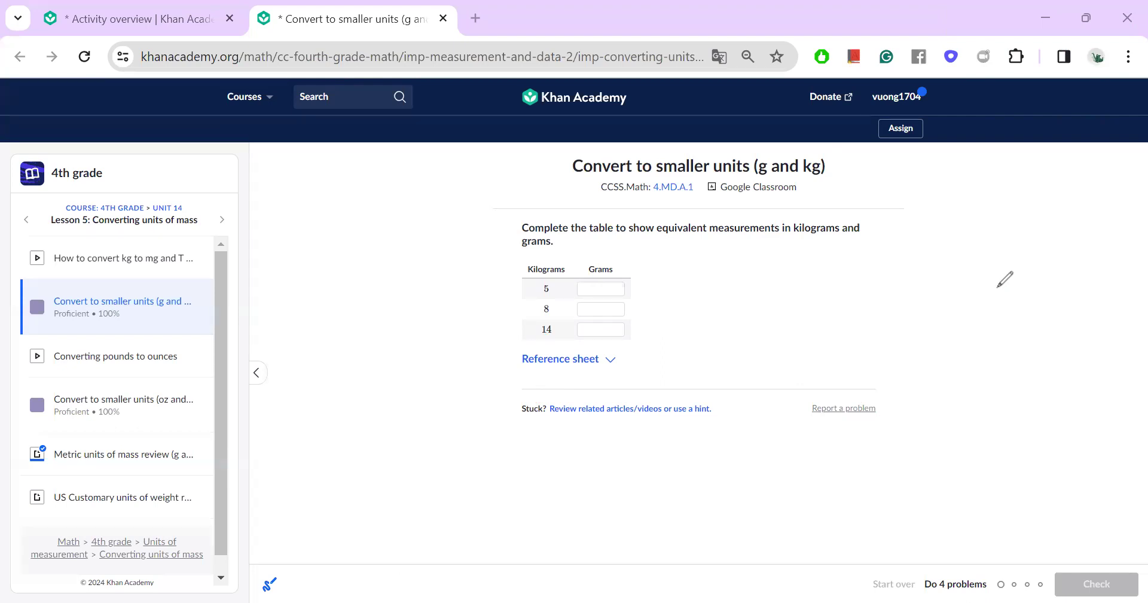
mouse_move(634, 431)
mouse_down()
mouse_move(621, 464)
mouse_move(647, 466)
mouse_up()
drag(616, 464, 651, 469)
drag(463, 429, 828, 416)
drag(459, 397, 458, 429)
drag(826, 386, 822, 417)
drag(377, 396, 509, 388)
drag(796, 376, 909, 372)
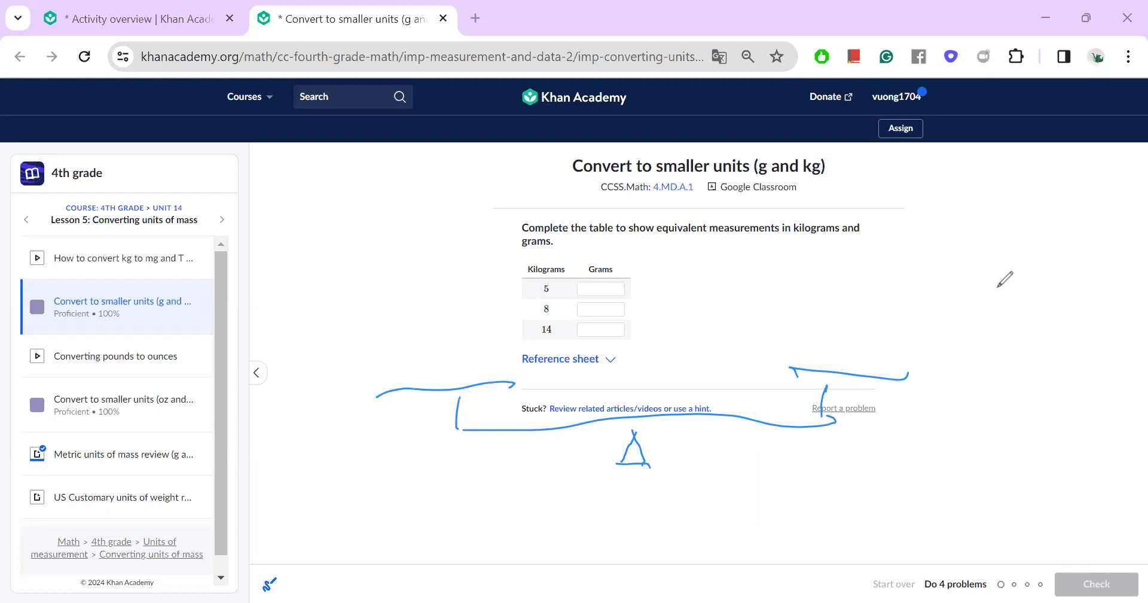
Draw a red object on one pan and small green weights marked "x 15" on the other, with the legend "□ = 1 gram".
drag(430, 349, 426, 357)
drag(804, 358, 851, 368)
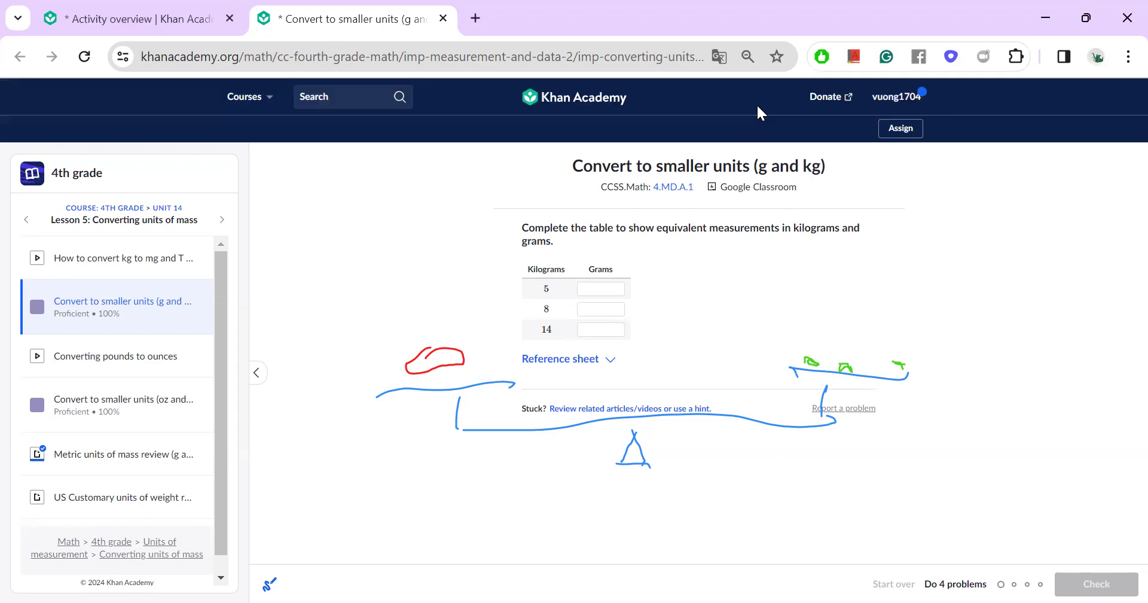
key(ctrl+shift+d)
drag(872, 365, 883, 366)
mouse_move(848, 317)
mouse_down()
mouse_move(859, 330)
mouse_move(834, 330)
mouse_up()
drag(892, 299, 884, 329)
drag(928, 298, 895, 324)
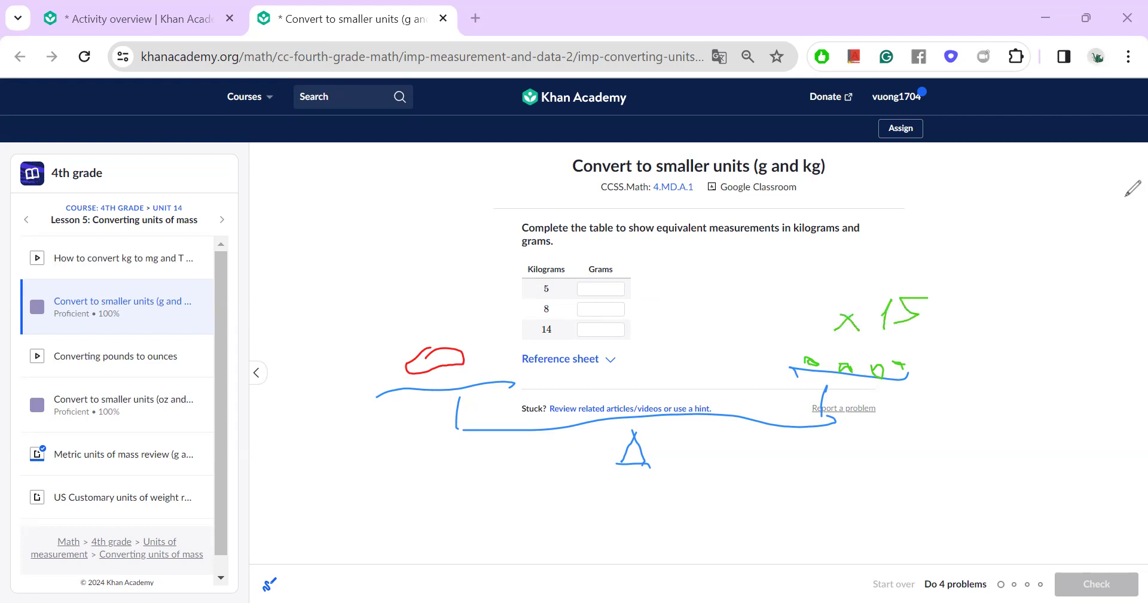
mouse_move(363, 529)
mouse_down()
mouse_move(523, 547)
mouse_move(565, 529)
mouse_move(612, 544)
mouse_up()
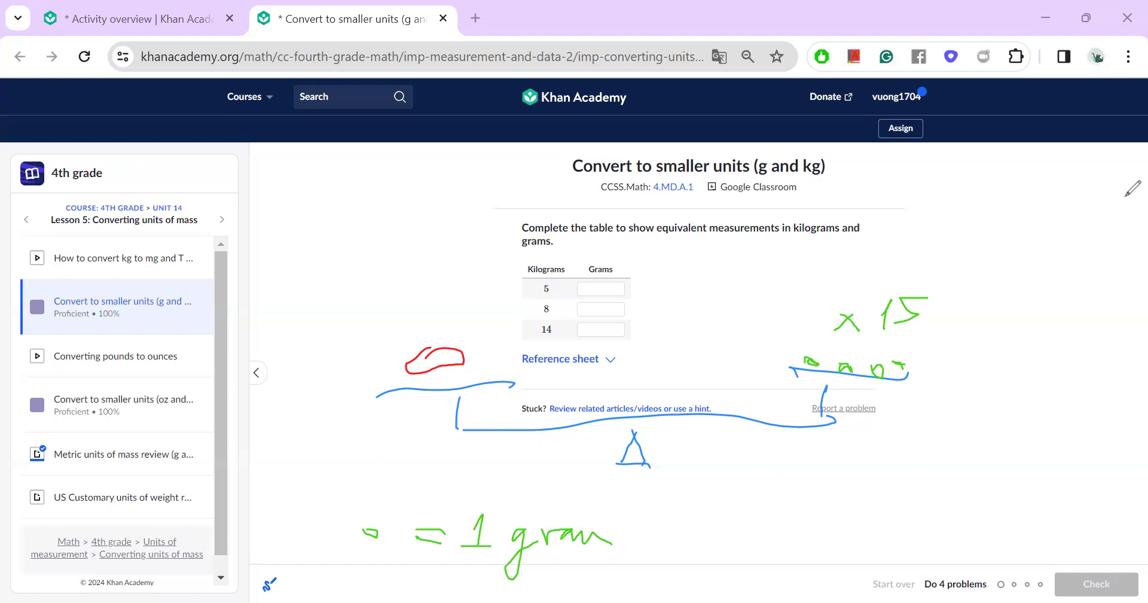
Replace the sketch with a fresh blue balance scale that has a triangular base, a beam and two wide pans.
mouse_move(642, 479)
mouse_down()
mouse_move(671, 430)
mouse_move(660, 479)
mouse_move(696, 463)
mouse_up()
drag(470, 423, 832, 440)
drag(470, 395, 468, 427)
drag(368, 384, 546, 391)
drag(779, 391, 961, 397)
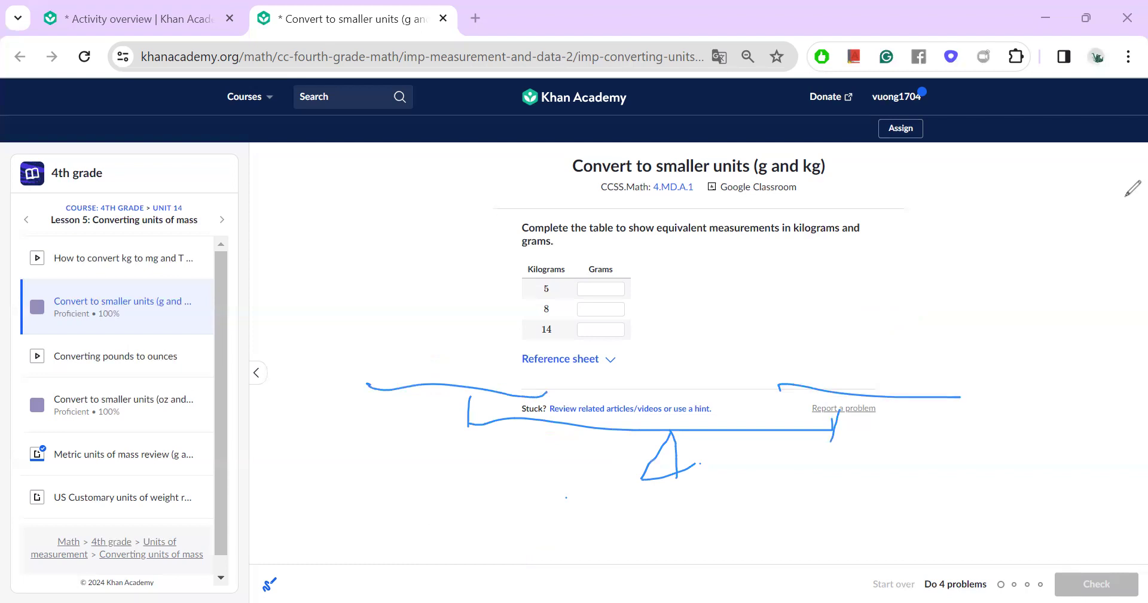
Draw a red block on the left pan and label it "1 kg" underneath.
mouse_move(350, 328)
mouse_down()
mouse_move(397, 333)
mouse_move(413, 318)
mouse_move(404, 369)
mouse_up()
drag(319, 445, 329, 462)
mouse_move(352, 421)
mouse_down()
mouse_move(352, 462)
mouse_move(375, 461)
mouse_up()
drag(386, 437, 399, 455)
drag(390, 493, 423, 445)
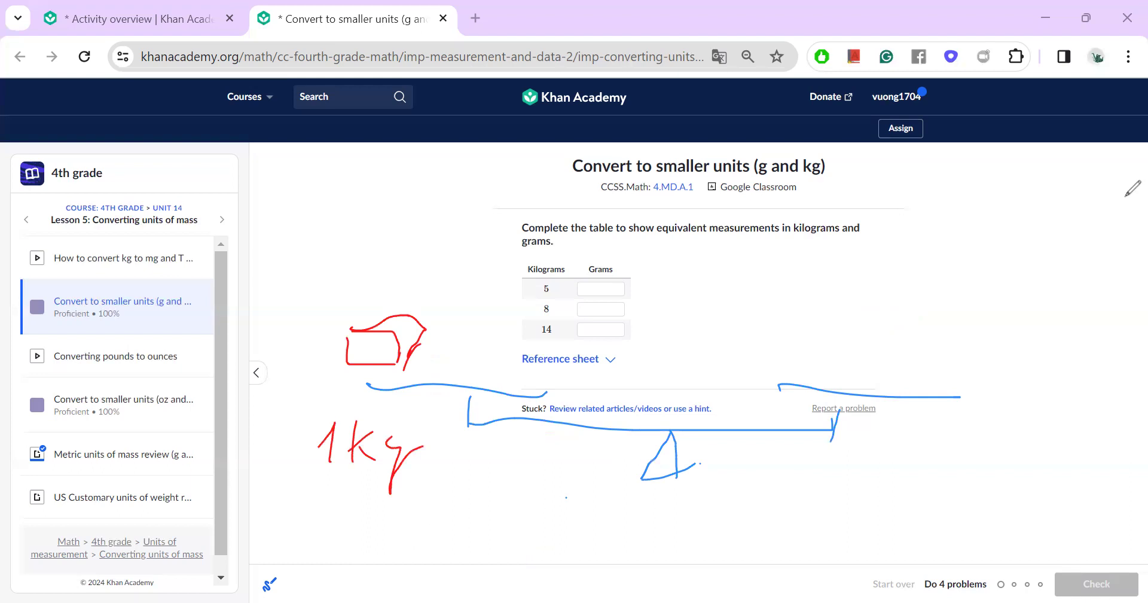
Draw small green weights on the right pan and write "x 1000" above them.
drag(802, 364, 818, 380)
mouse_move(837, 381)
mouse_down()
mouse_move(855, 381)
mouse_move(850, 391)
mouse_move(900, 386)
mouse_up()
drag(923, 382, 925, 394)
mouse_move(863, 330)
mouse_down()
mouse_move(887, 346)
mouse_move(872, 347)
mouse_up()
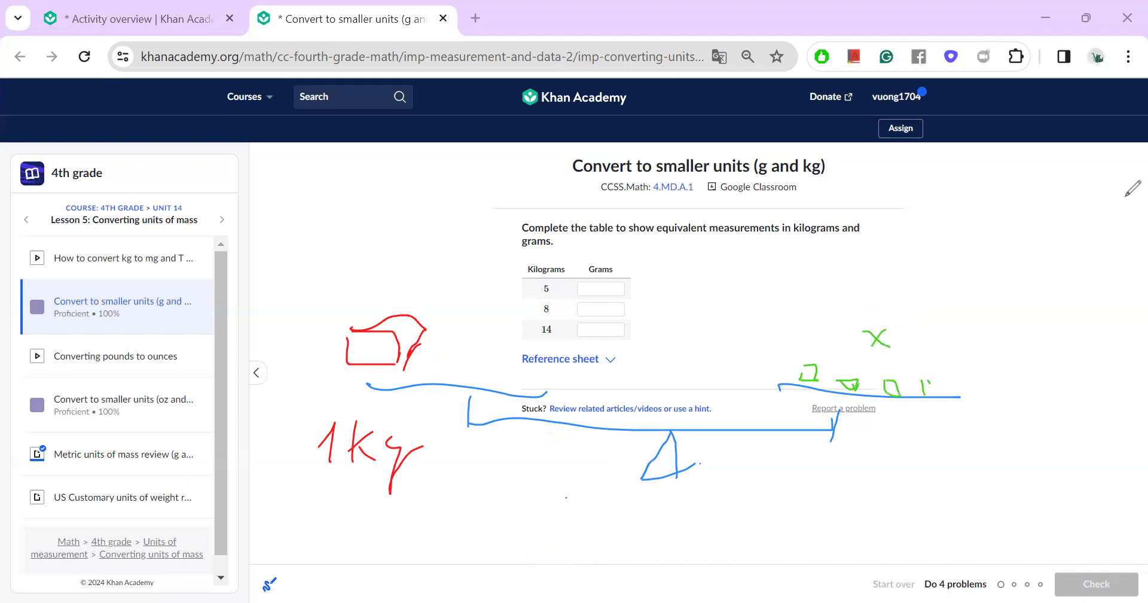
drag(931, 318, 946, 338)
drag(976, 299, 1019, 301)
drag(1060, 299, 1055, 298)
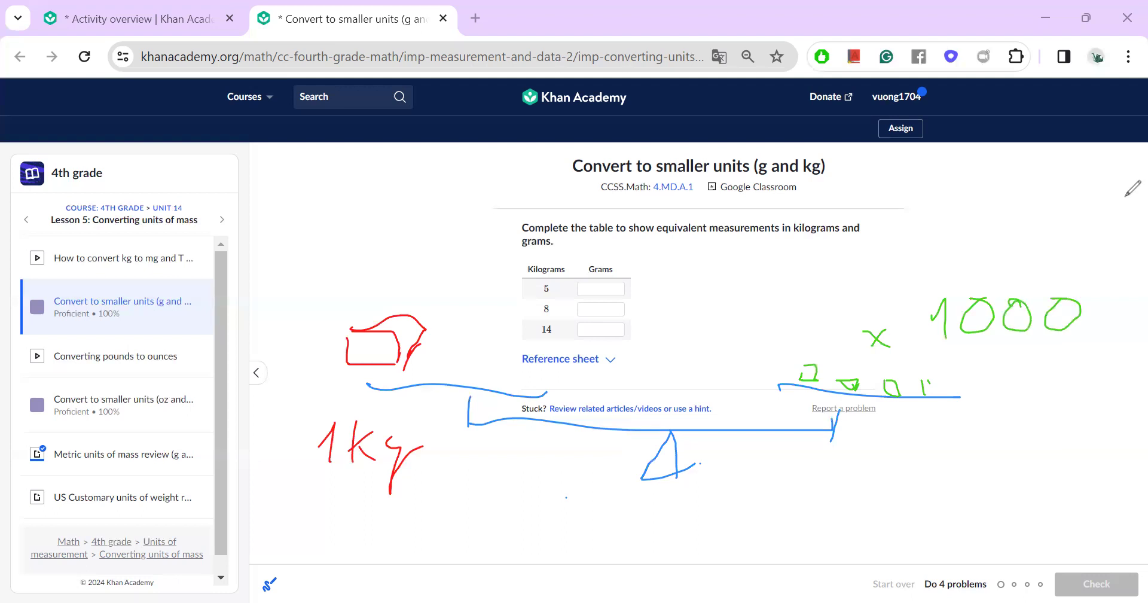
Write the equation "1 kg = 1000 g" in green below the balance scale.
drag(485, 557, 510, 563)
mouse_move(550, 527)
mouse_down()
mouse_move(543, 562)
mouse_move(582, 558)
mouse_move(591, 598)
mouse_up()
drag(689, 562, 737, 562)
drag(680, 545, 814, 548)
drag(861, 513, 850, 508)
drag(873, 532, 900, 507)
mouse_move(930, 513)
mouse_down()
mouse_move(915, 557)
mouse_move(933, 506)
mouse_up()
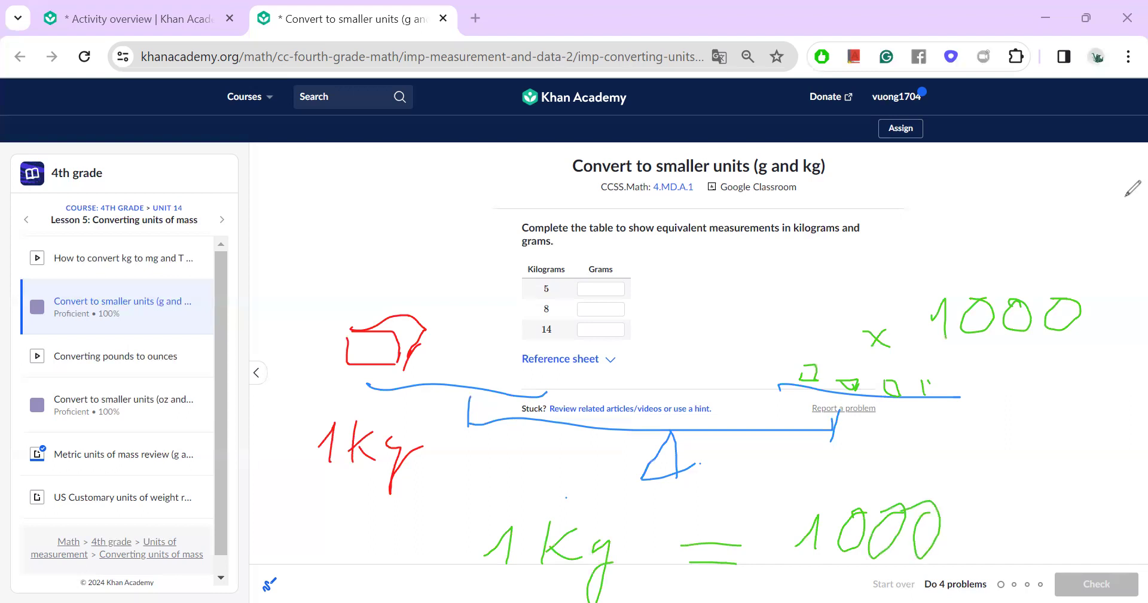
mouse_move(974, 546)
mouse_down()
mouse_move(963, 581)
mouse_move(996, 562)
mouse_up()
Highlight both sides of the equation with red circles and underlines, and underline the exercise title in red.
drag(535, 577, 628, 564)
drag(931, 562, 1026, 577)
mouse_move(932, 481)
mouse_down()
mouse_move(879, 461)
mouse_move(840, 577)
mouse_move(948, 479)
mouse_move(887, 483)
mouse_up()
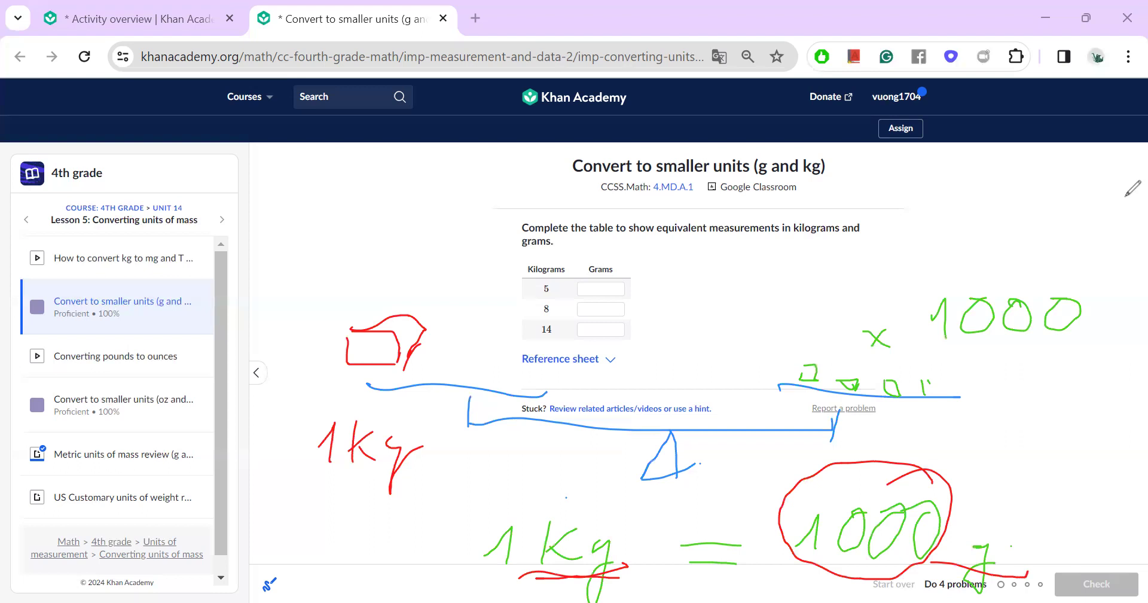
drag(645, 507, 623, 516)
mouse_move(515, 492)
mouse_down()
mouse_move(464, 541)
mouse_move(628, 499)
mouse_move(478, 497)
mouse_up()
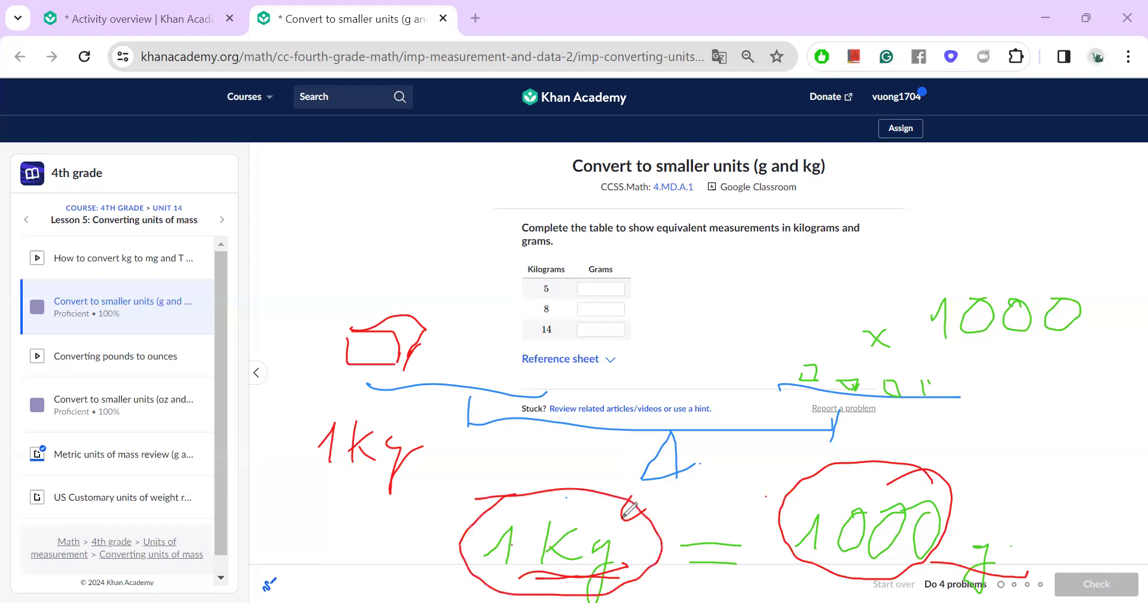
drag(534, 184, 743, 181)
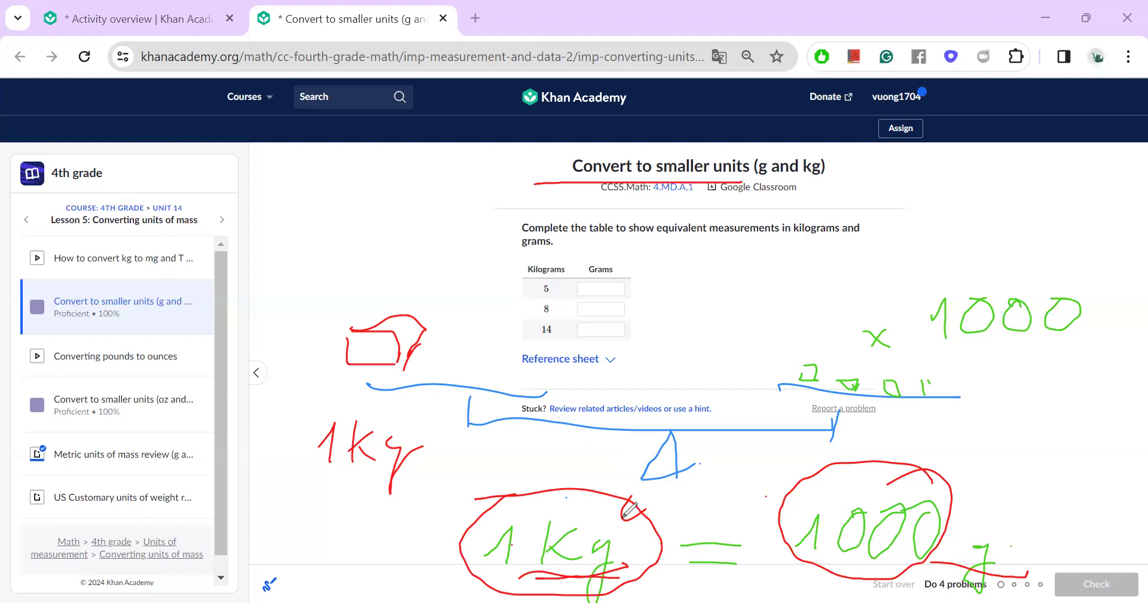
Clear the annotations, circle the 5 in the Kilograms column, and write "1 kg = 1000 g" in red beside the table.
key(e)
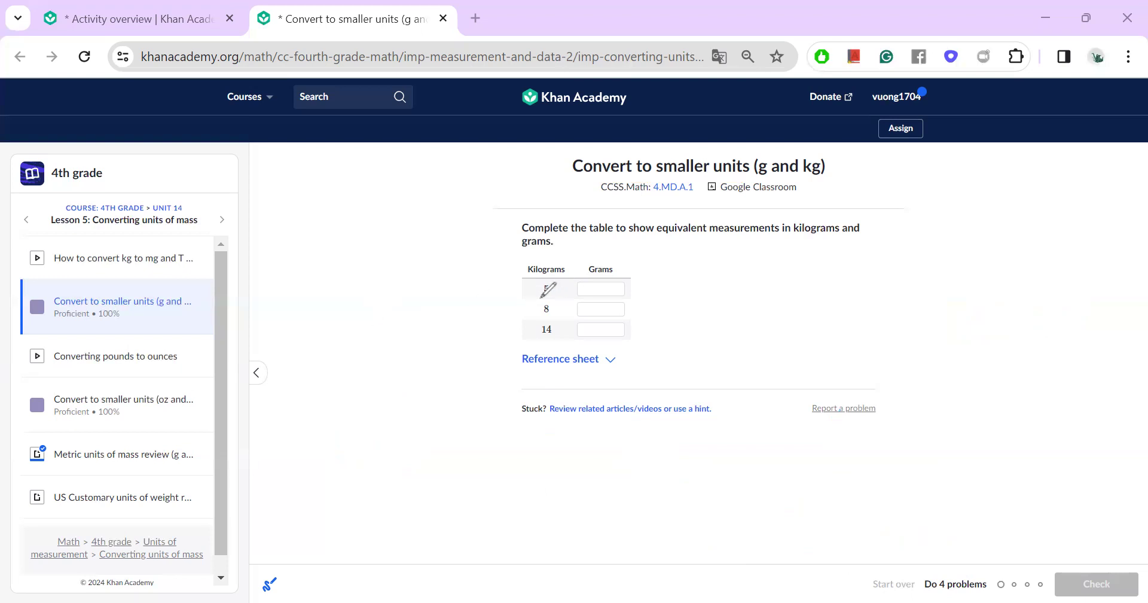
mouse_move(536, 301)
mouse_down()
mouse_move(558, 283)
mouse_move(526, 300)
mouse_up()
drag(783, 332, 776, 375)
drag(812, 332, 810, 374)
mouse_move(835, 336)
mouse_down()
mouse_move(850, 394)
mouse_move(926, 370)
mouse_move(930, 348)
mouse_up()
mouse_move(964, 363)
mouse_down()
mouse_move(973, 333)
mouse_move(995, 361)
mouse_move(1032, 334)
mouse_move(1062, 335)
mouse_move(1110, 378)
mouse_up()
Add a second line for 2 kilograms showing "2000 g" below the first equation.
mouse_move(767, 406)
mouse_down()
mouse_move(772, 429)
mouse_move(813, 430)
mouse_up()
drag(824, 430, 861, 429)
mouse_move(962, 406)
mouse_down()
mouse_move(993, 423)
mouse_move(1007, 413)
mouse_up()
drag(1024, 400, 1025, 400)
drag(1041, 399, 1056, 400)
mouse_move(1068, 399)
mouse_down()
mouse_move(1090, 460)
mouse_move(1139, 412)
mouse_up()
Add a third line reading "5 = 5000 g" below the 2-kilogram line.
mouse_move(755, 478)
mouse_down()
mouse_move(799, 464)
mouse_move(772, 513)
mouse_up()
mouse_move(898, 512)
mouse_down()
mouse_move(943, 512)
mouse_move(954, 480)
mouse_move(1009, 477)
mouse_move(986, 512)
mouse_up()
drag(1028, 476, 1057, 471)
mouse_move(1072, 492)
mouse_down()
mouse_move(1080, 478)
mouse_move(1073, 495)
mouse_move(1094, 527)
mouse_up()
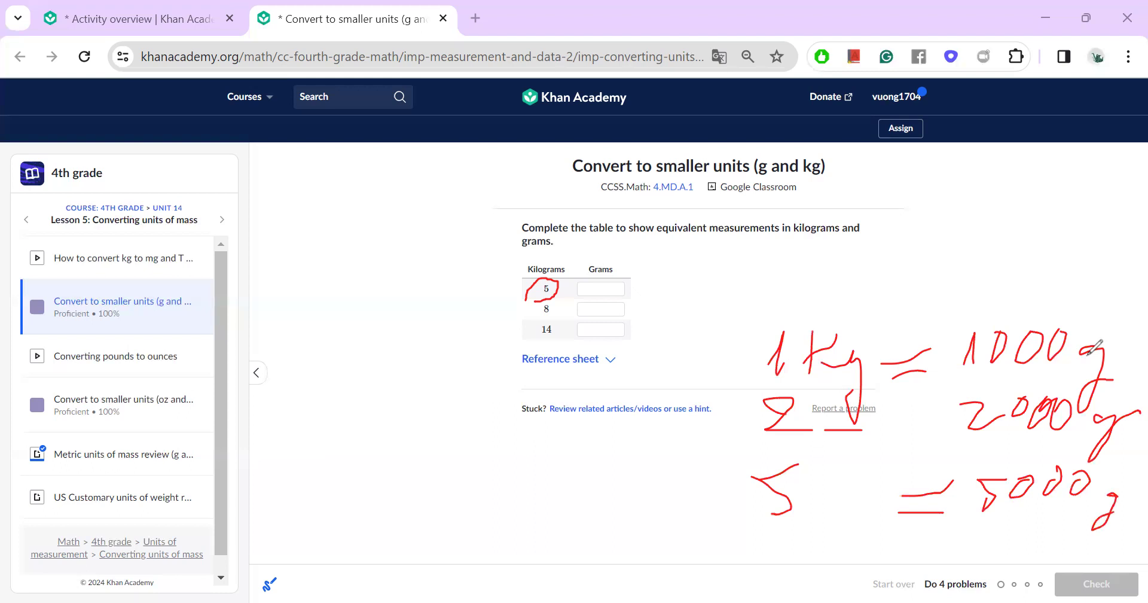
Separate the worked lines with a vertical stroke and write "5 kg = 5 x 1000 g" to their left.
mouse_move(387, 479)
mouse_down()
mouse_move(425, 479)
mouse_move(401, 527)
mouse_up()
drag(439, 479, 436, 526)
mouse_move(436, 512)
mouse_down()
mouse_move(455, 502)
mouse_move(454, 576)
mouse_move(465, 540)
mouse_up()
mouse_move(499, 529)
mouse_down()
mouse_move(530, 528)
mouse_move(533, 514)
mouse_move(588, 496)
mouse_move(557, 528)
mouse_up()
mouse_move(744, 331)
mouse_down()
mouse_move(736, 465)
mouse_move(709, 557)
mouse_up()
drag(594, 513, 607, 528)
mouse_move(606, 512)
mouse_down()
mouse_move(593, 527)
mouse_move(619, 527)
mouse_up()
drag(636, 494, 633, 527)
mouse_move(655, 486)
mouse_down()
mouse_move(645, 509)
mouse_move(662, 494)
mouse_up()
mouse_move(677, 496)
mouse_down()
mouse_move(670, 519)
mouse_move(687, 496)
mouse_move(693, 562)
mouse_move(639, 512)
mouse_up()
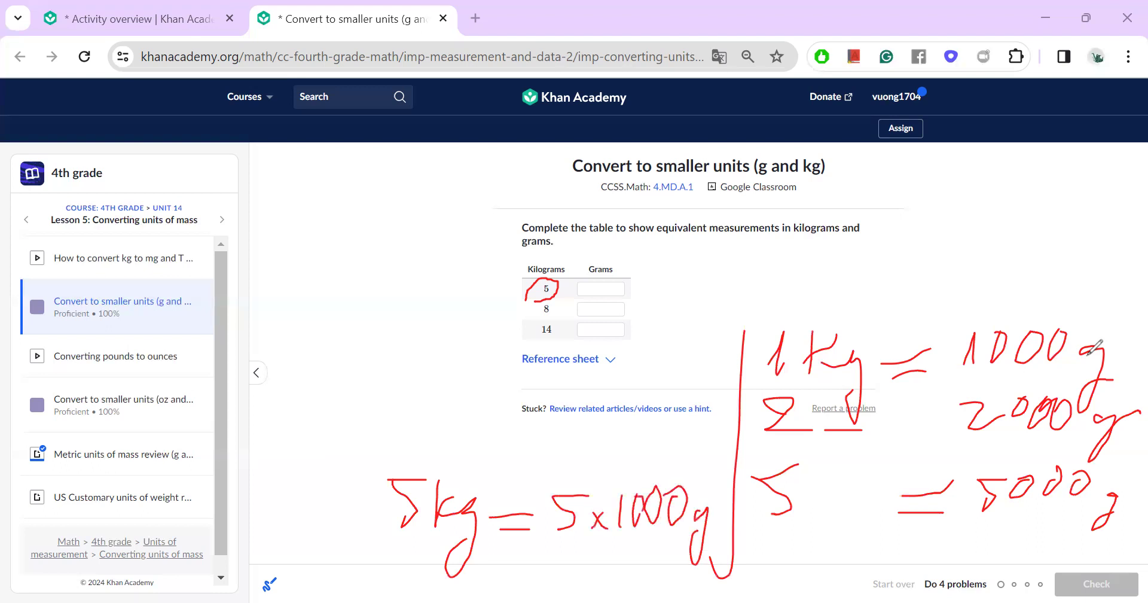
Write the product "= 5000" underneath the 5 x 1000 multiplication.
drag(510, 578, 557, 575)
drag(496, 562, 588, 545)
drag(580, 546, 594, 578)
mouse_move(638, 546)
mouse_down()
mouse_move(643, 556)
mouse_move(692, 532)
mouse_up()
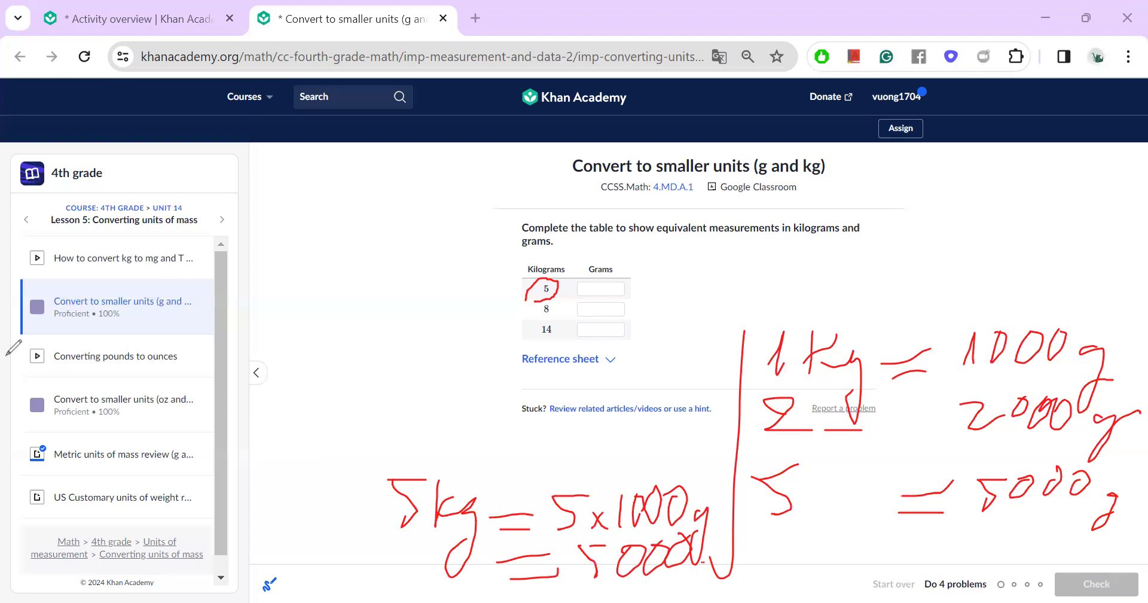
Leave the drawing mode and fill in the Grams column with 5000, 8000 and 14000.
key(Escape)
click(599, 289)
text(5000)
click(603, 310)
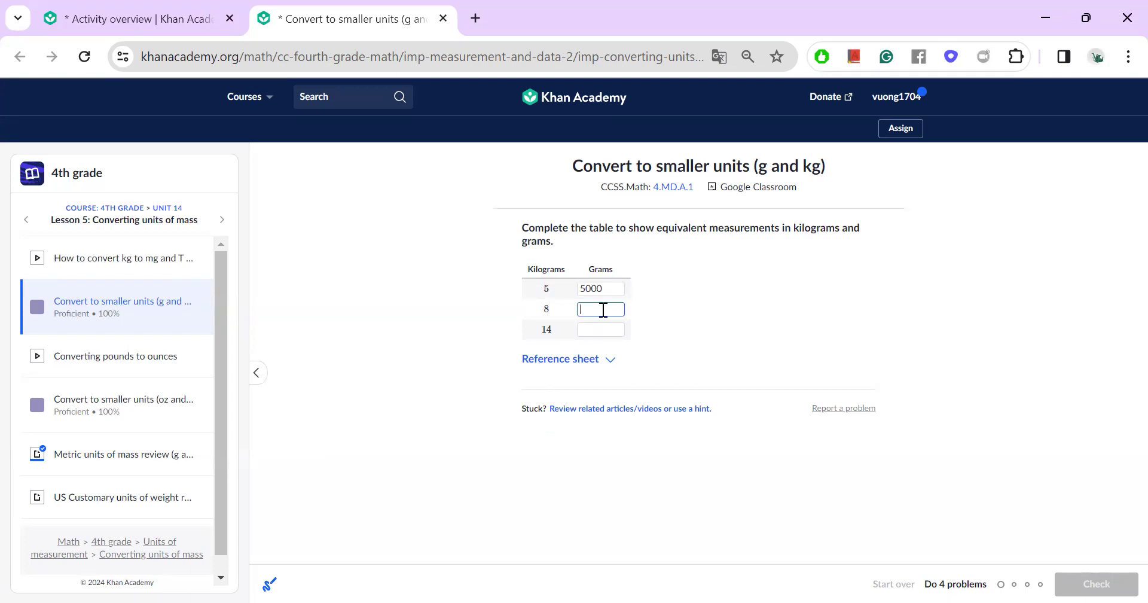
text(8000)
click(616, 335)
click(607, 330)
text(140)
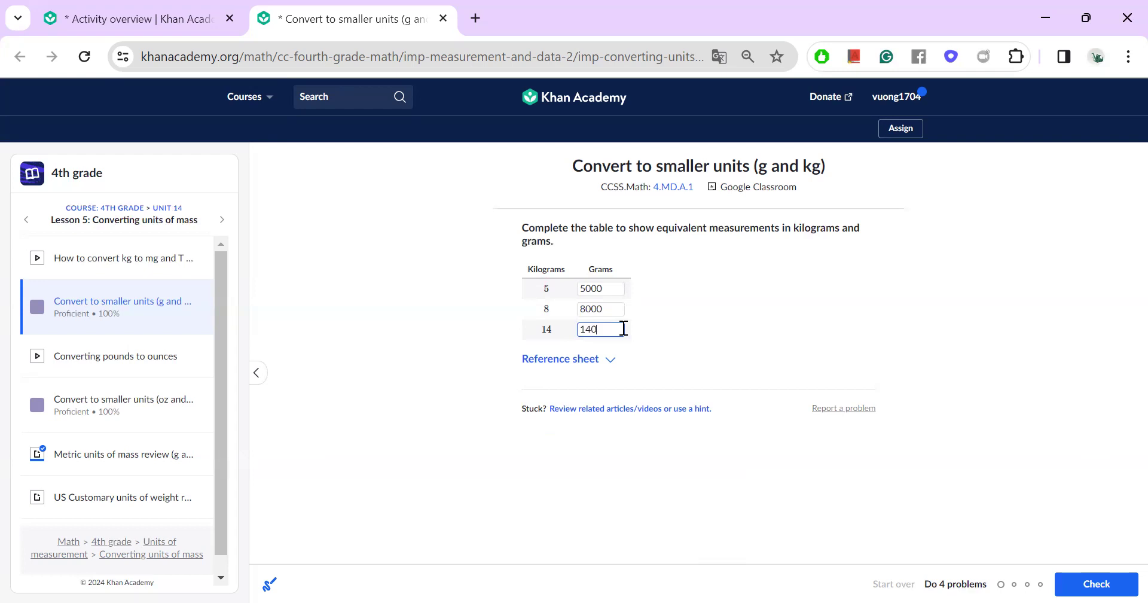
text(00)
Submit the completed table for checking and go on to the second problem.
click(806, 321)
click(1083, 583)
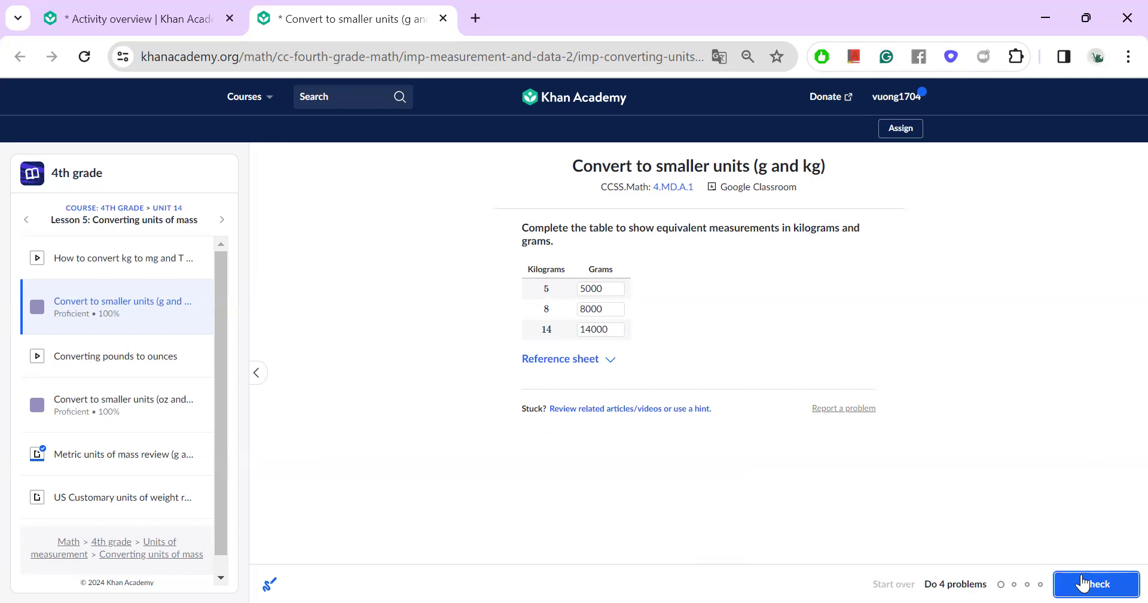
click(1082, 583)
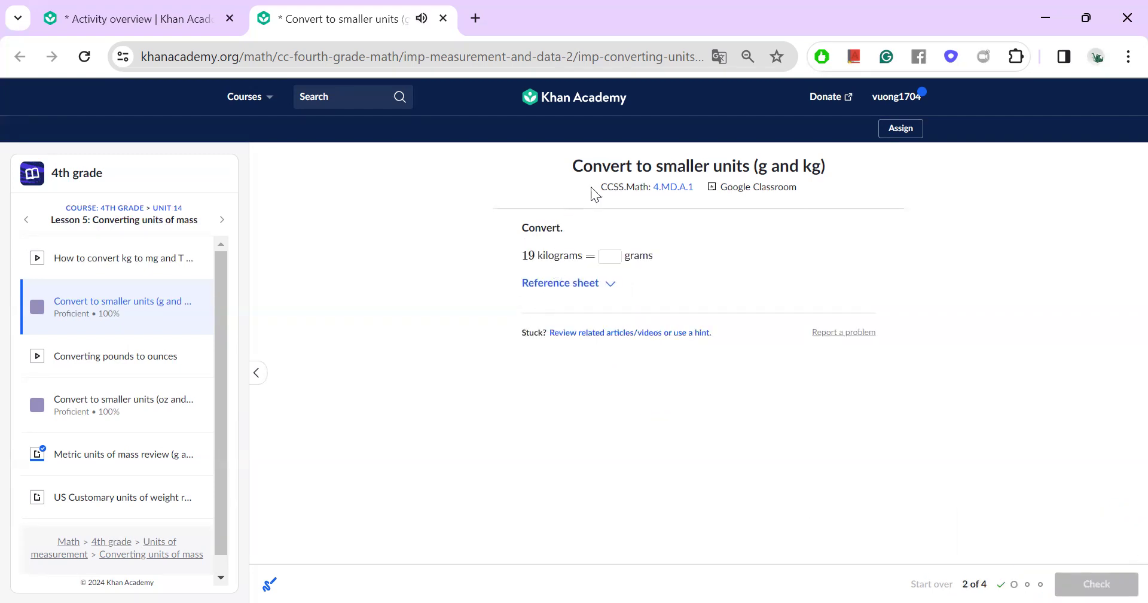
Enter 19000 as the number of grams in 19 kilograms.
click(608, 262)
text(19)
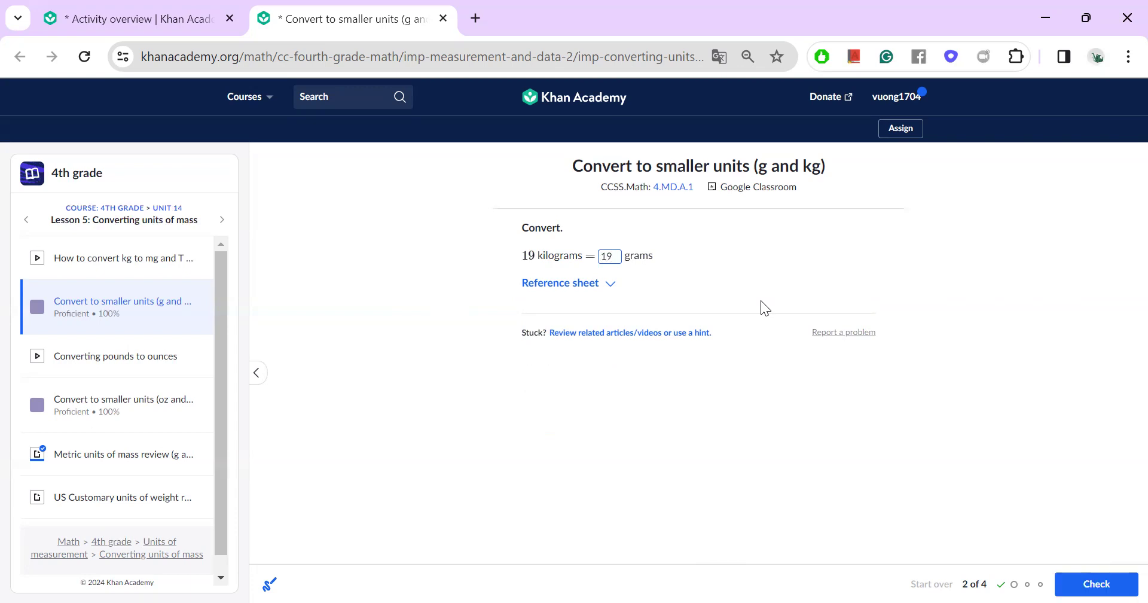
text(000)
Open the reference sheet and mark the "1 kilogram = 1,000 grams" conversion in red.
click(576, 290)
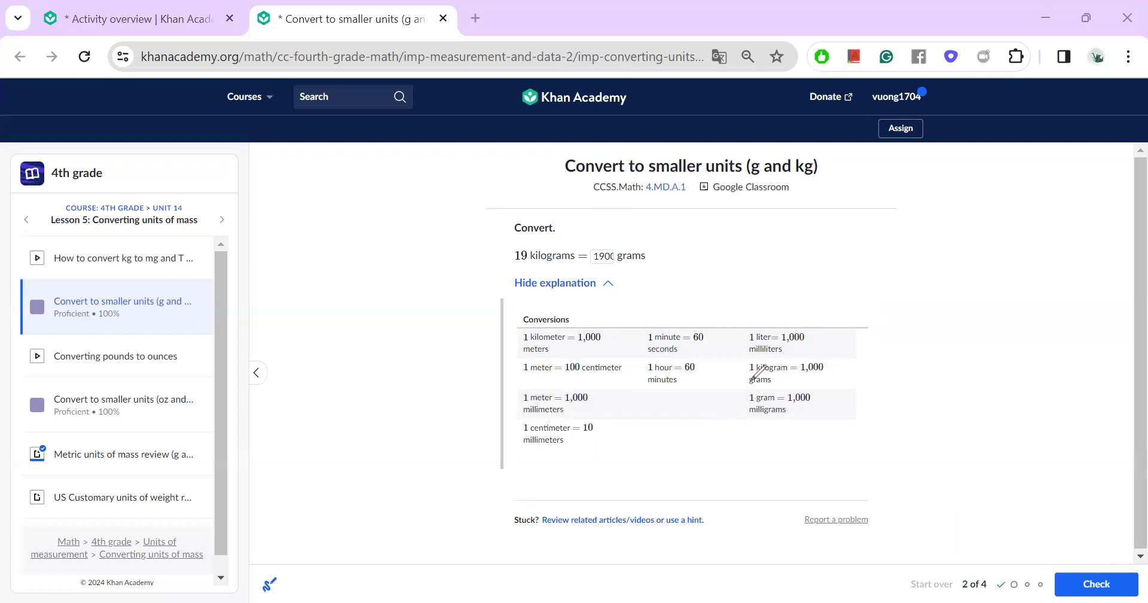
mouse_move(742, 379)
mouse_down()
mouse_move(786, 379)
mouse_move(789, 361)
mouse_move(857, 361)
mouse_up()
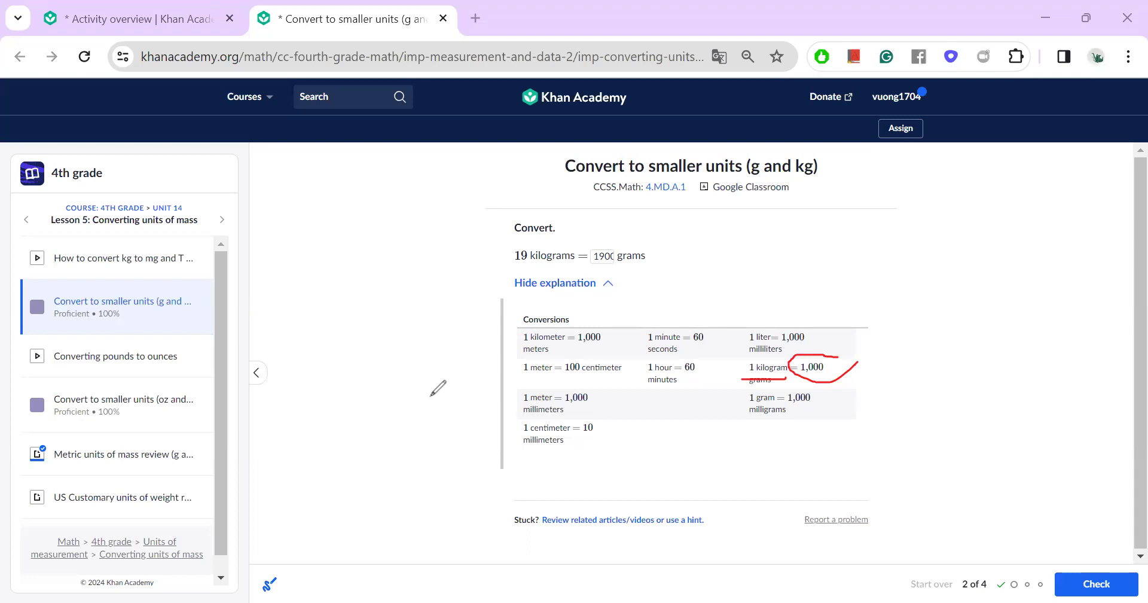
key(Escape)
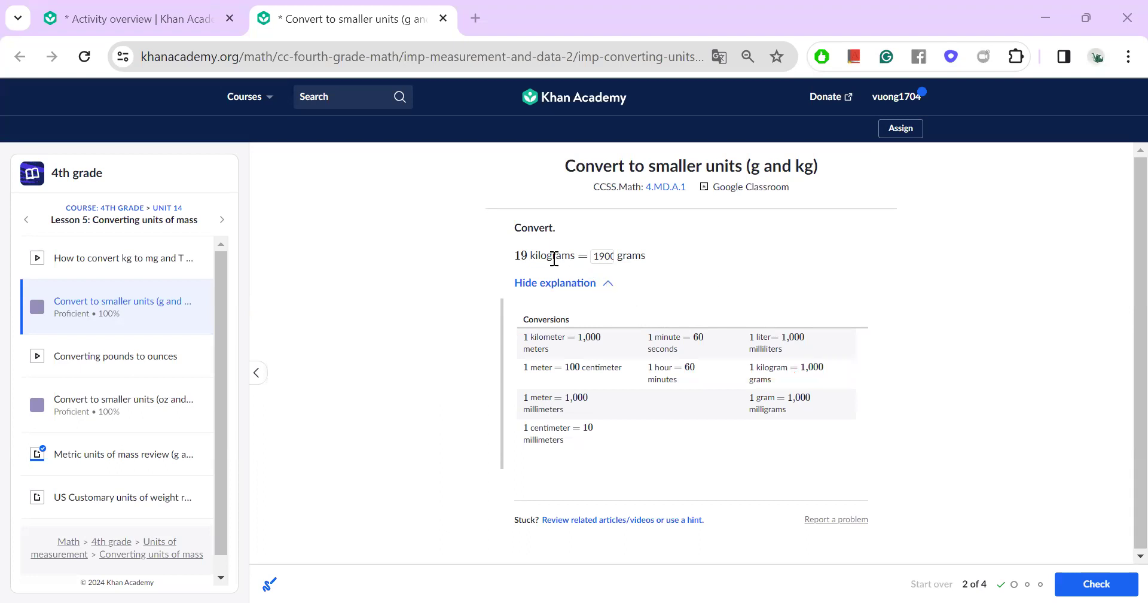
Check the answer for 19 kilograms and advance to the third problem.
click(1088, 583)
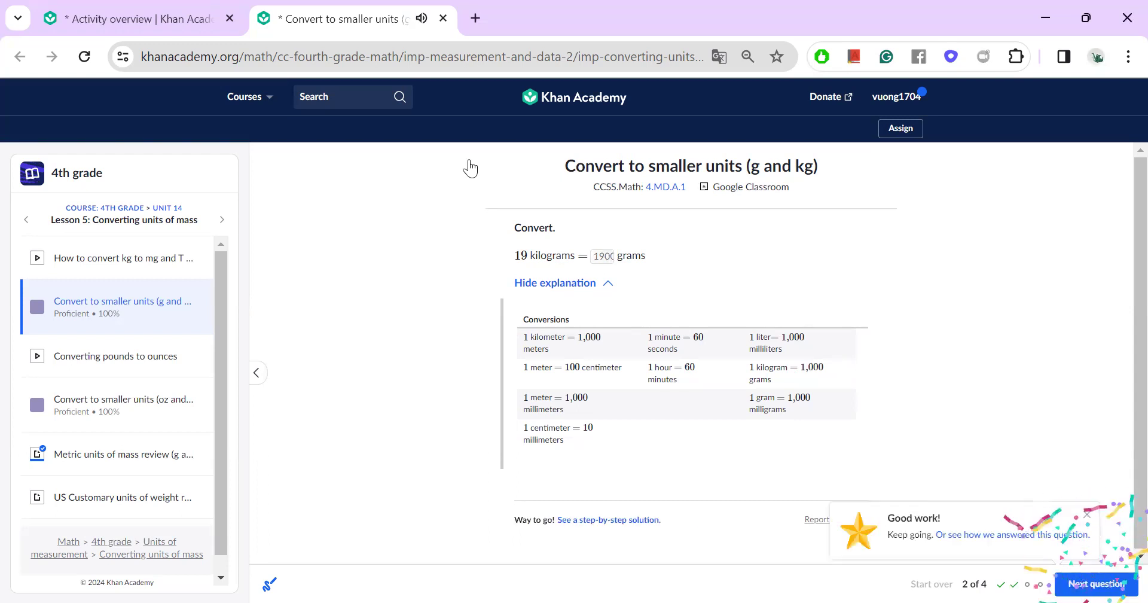
key(Return)
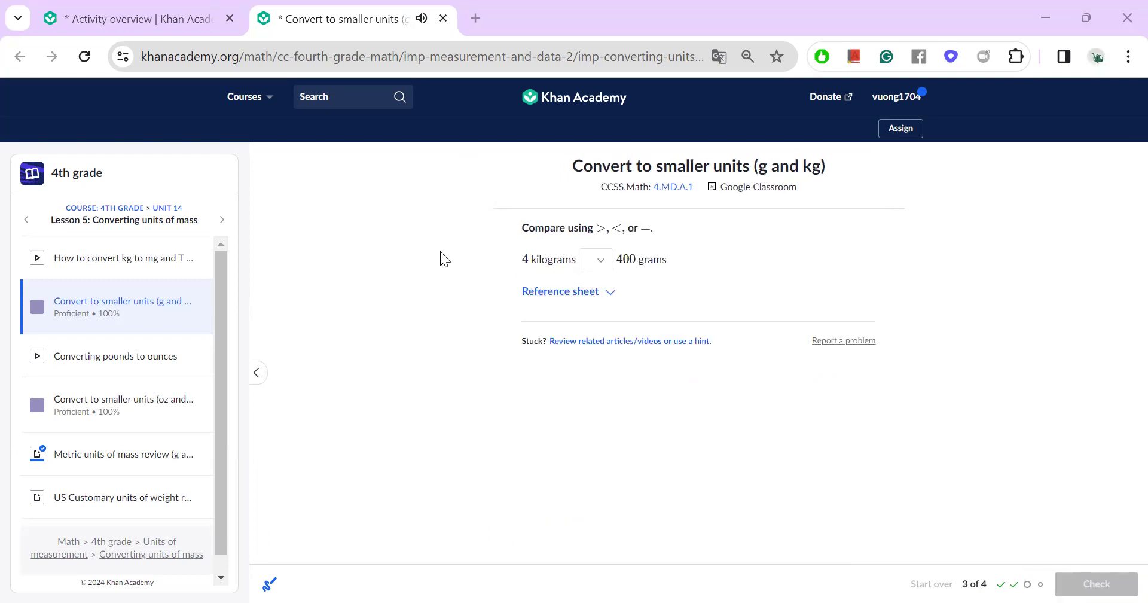
Choose > as the comparison sign between 4 kilograms and 400 grams.
click(599, 265)
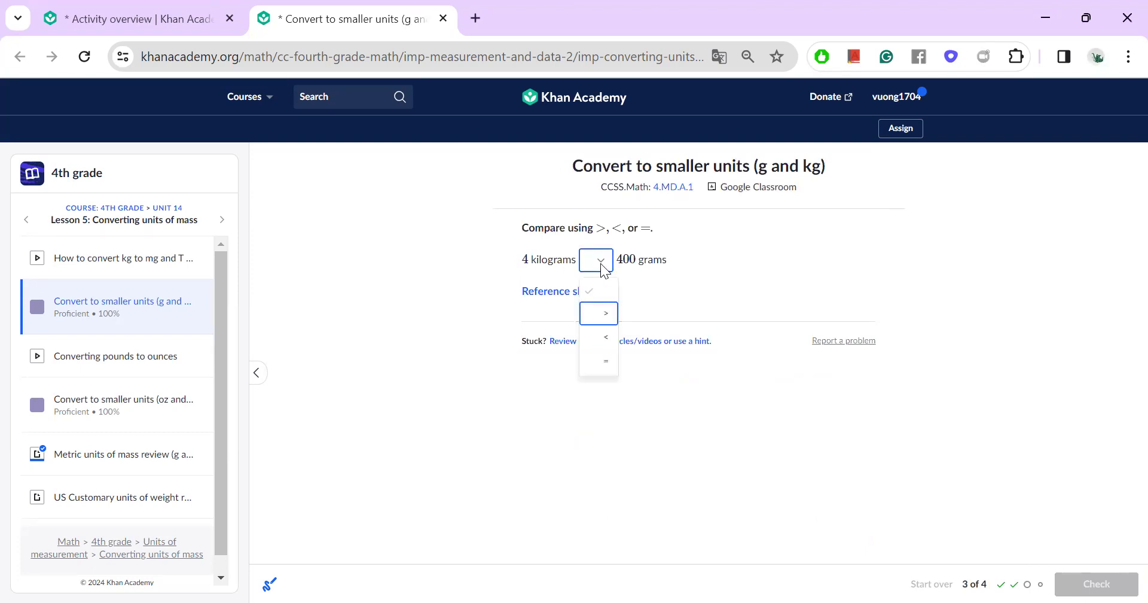
click(696, 281)
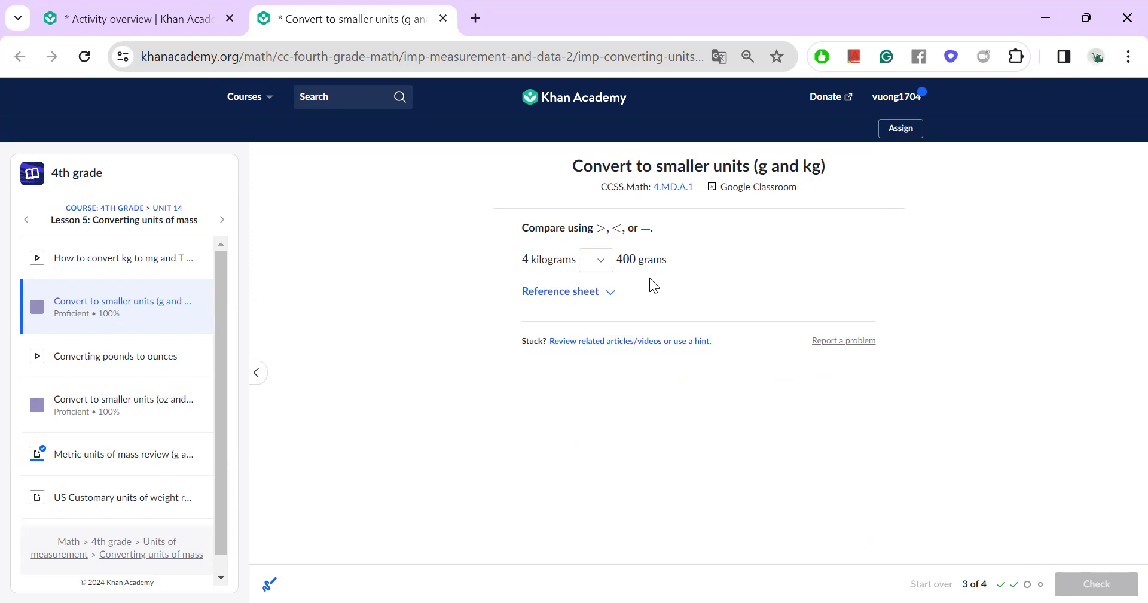
click(600, 259)
click(604, 319)
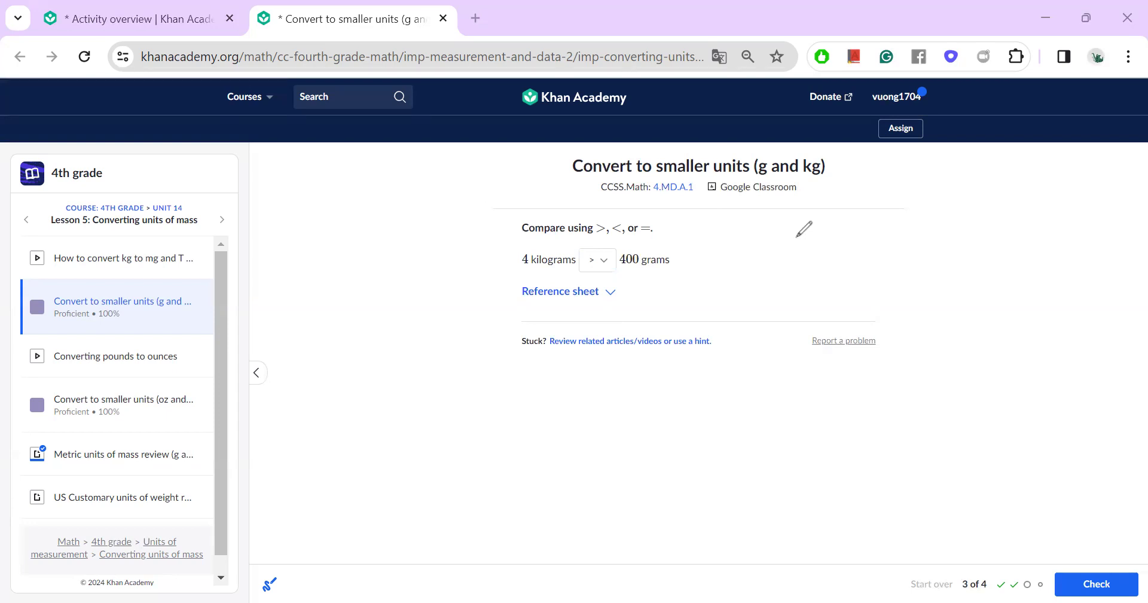
Circle 4 kilograms in red, note that it equals 4000 g, and underline both 4000 and 400 for comparison.
mouse_move(531, 246)
mouse_down()
mouse_move(589, 256)
mouse_move(541, 245)
mouse_up()
mouse_move(467, 274)
mouse_down()
mouse_move(500, 268)
mouse_move(500, 251)
mouse_up()
mouse_move(367, 263)
mouse_down()
mouse_move(394, 233)
mouse_move(401, 264)
mouse_move(390, 278)
mouse_up()
drag(419, 245, 462, 237)
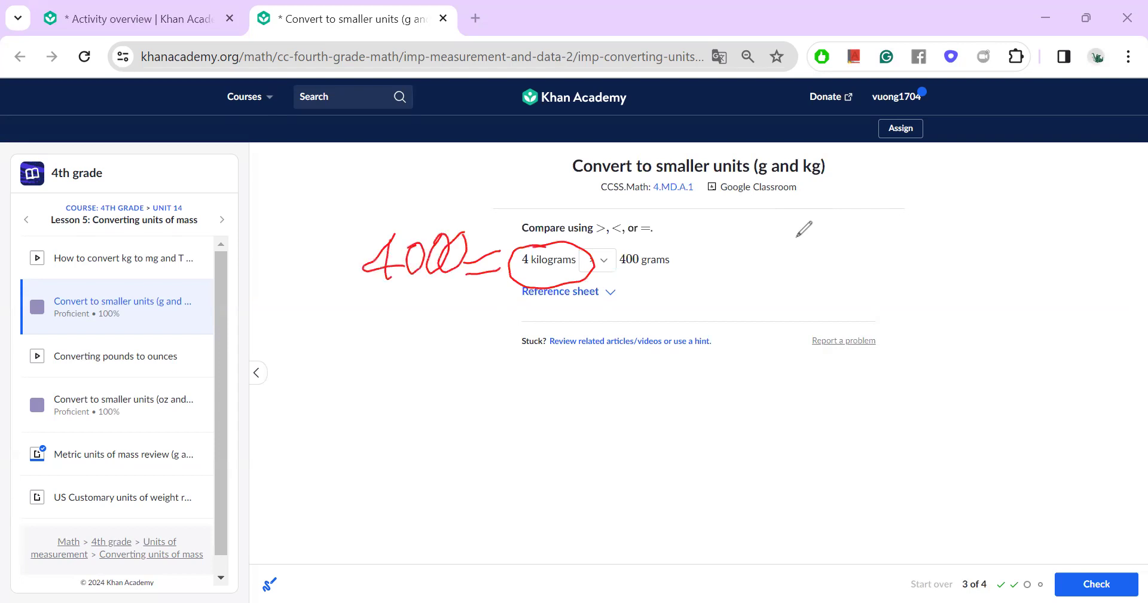
drag(470, 281, 469, 314)
mouse_move(613, 279)
mouse_down()
mouse_move(637, 269)
mouse_move(616, 270)
mouse_up()
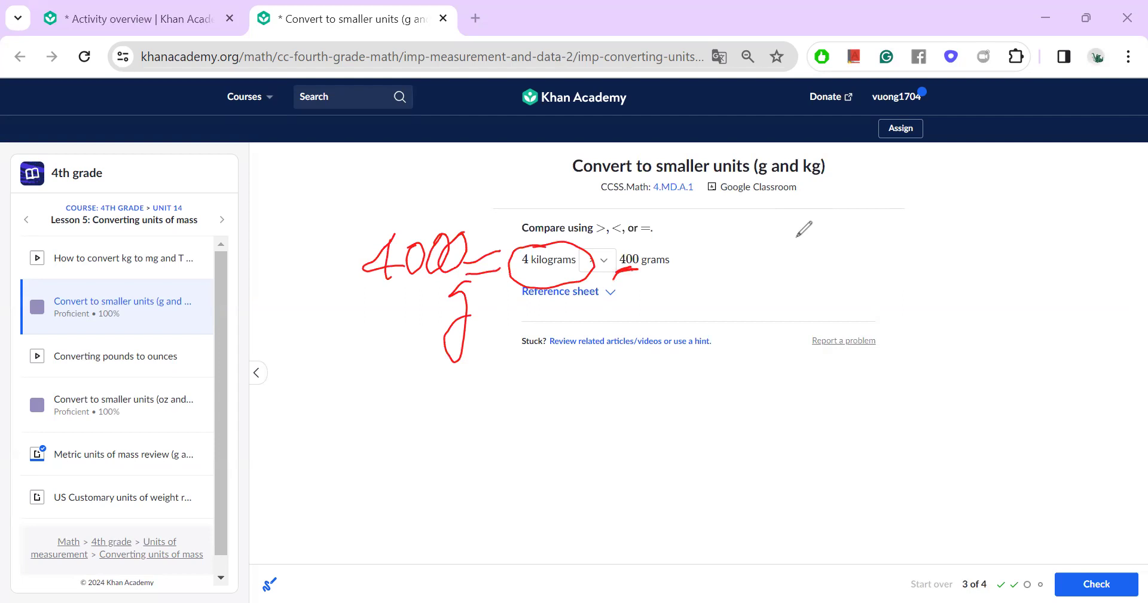
drag(355, 281, 451, 279)
drag(607, 278, 645, 266)
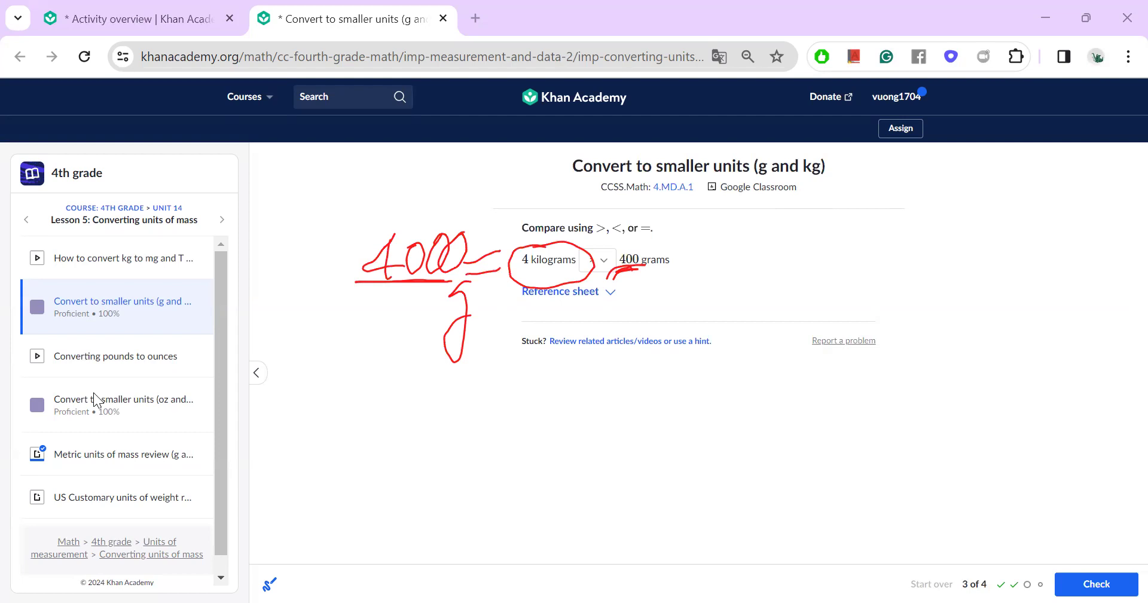
Check the comparison answer and advance to the fourth problem.
click(1077, 583)
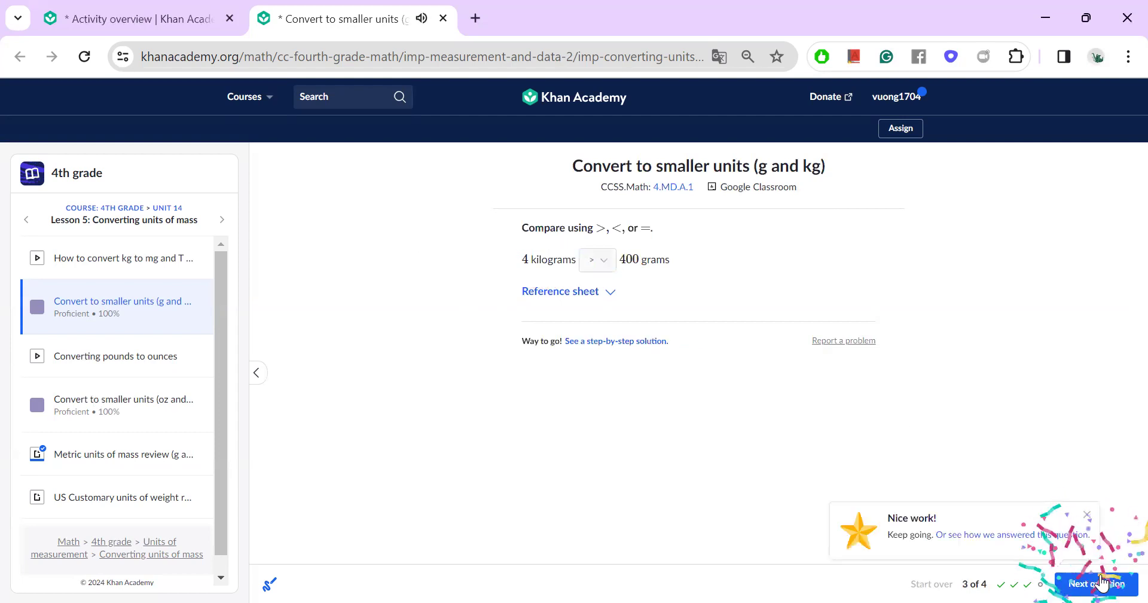
click(1099, 583)
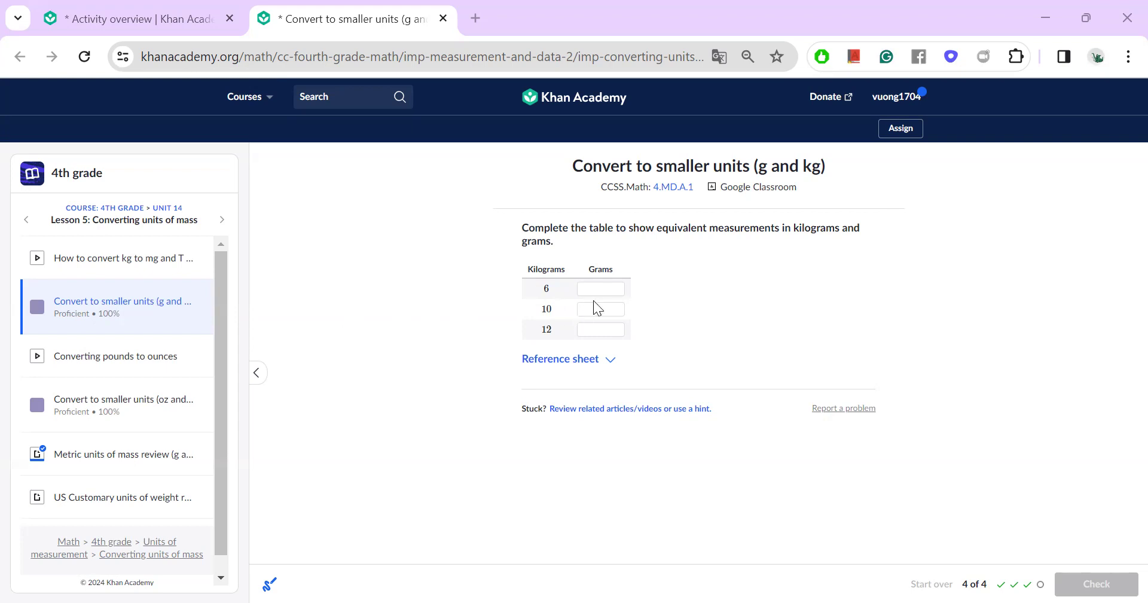
Complete the grams column with 6000, 10000 and 12000, and check the answer to finish the exercise.
click(604, 289)
text(6000)
click(596, 311)
text(10000)
click(614, 330)
text(12)
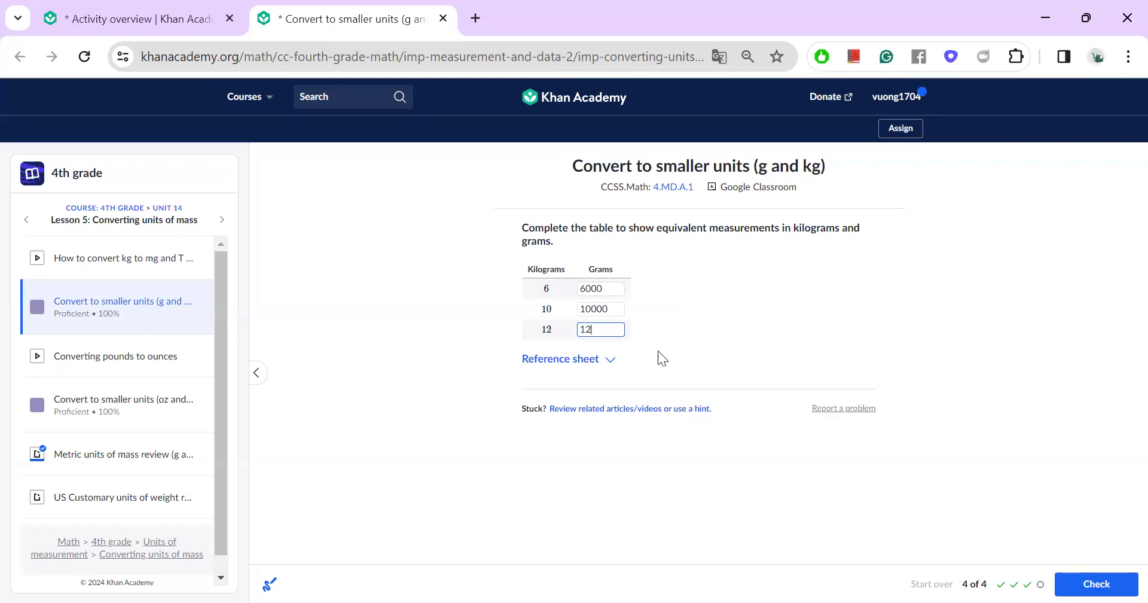
text(000)
click(1116, 583)
click(1118, 581)
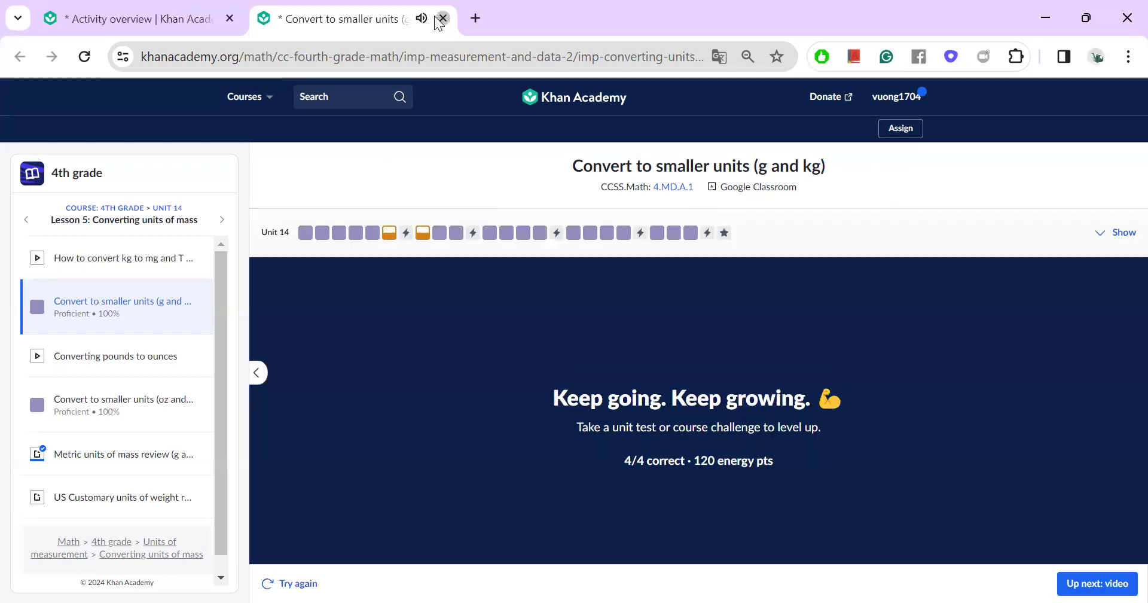
Close the finished exercise and start the "Convert to smaller units (oz and lb)" exercise from the class skills overview.
click(442, 18)
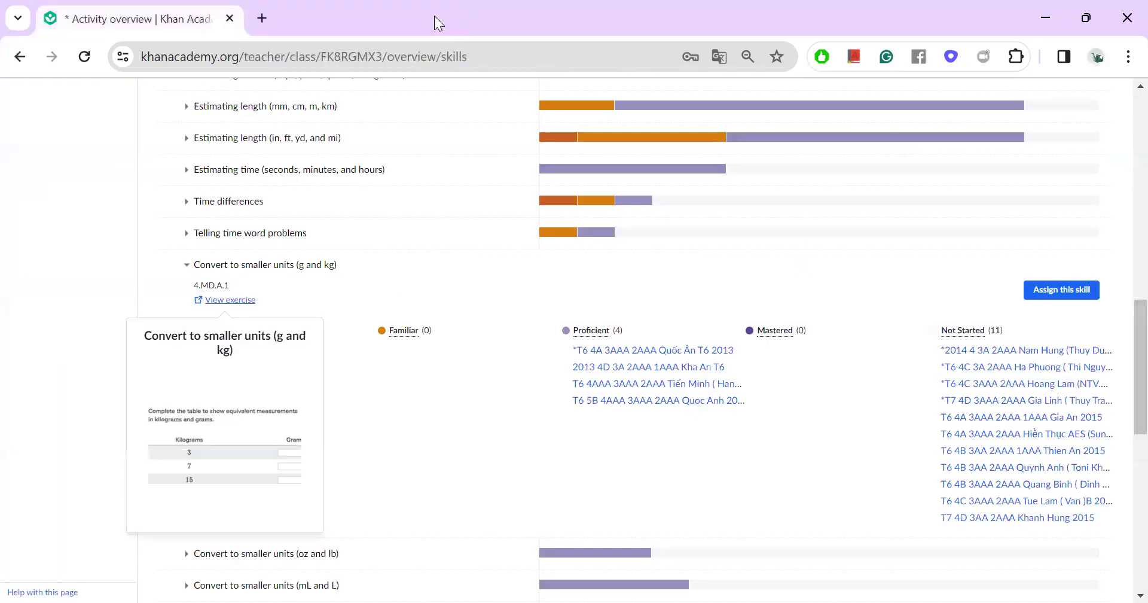
scroll(391, 287, down, 3)
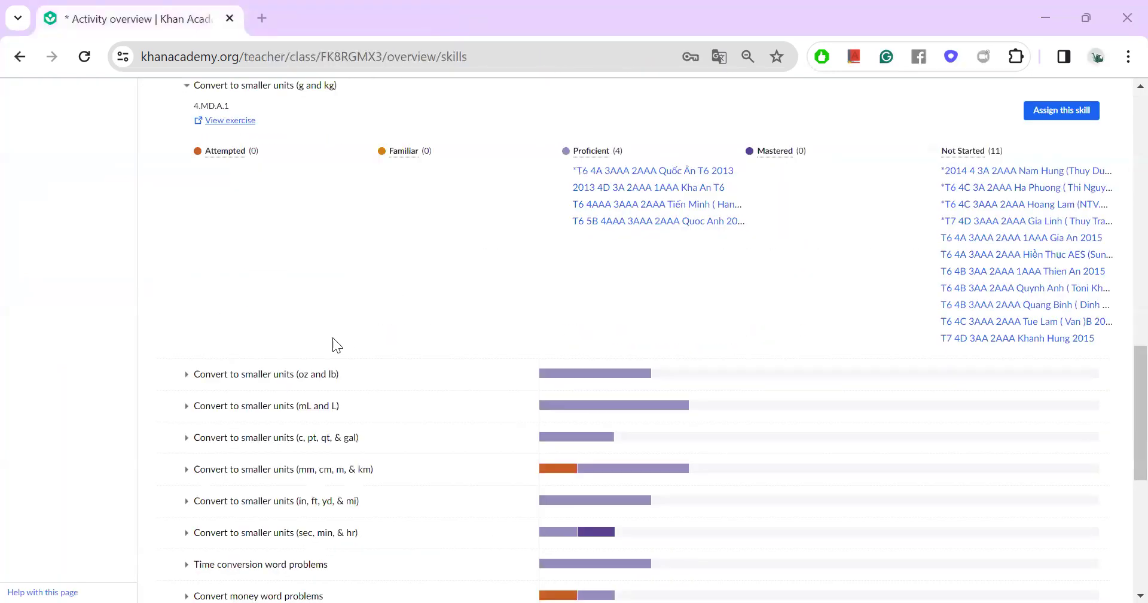
click(296, 377)
click(241, 412)
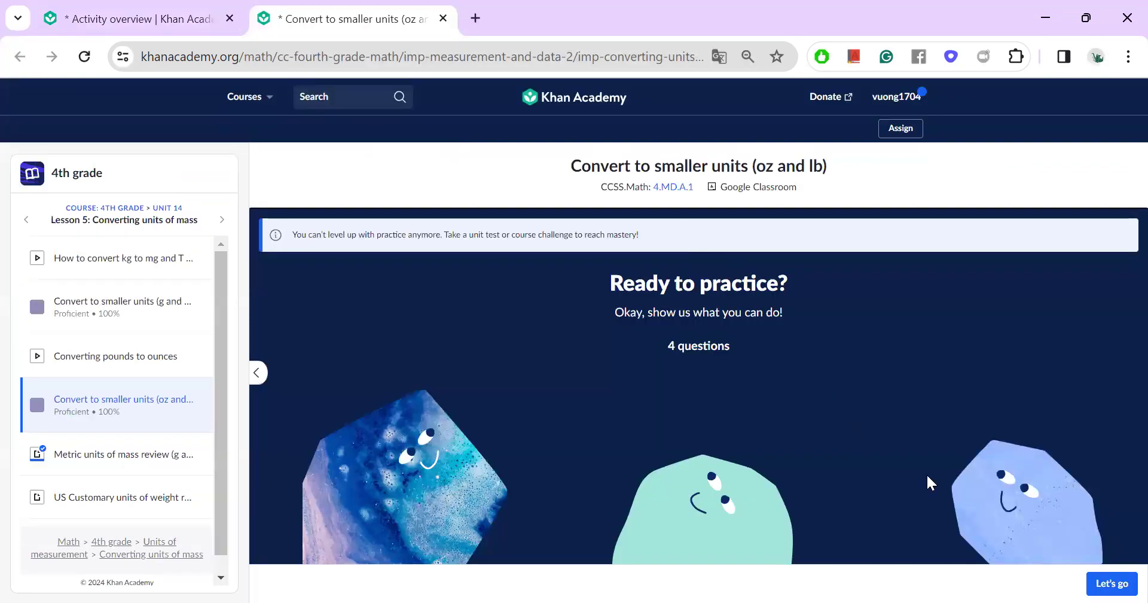
click(1094, 580)
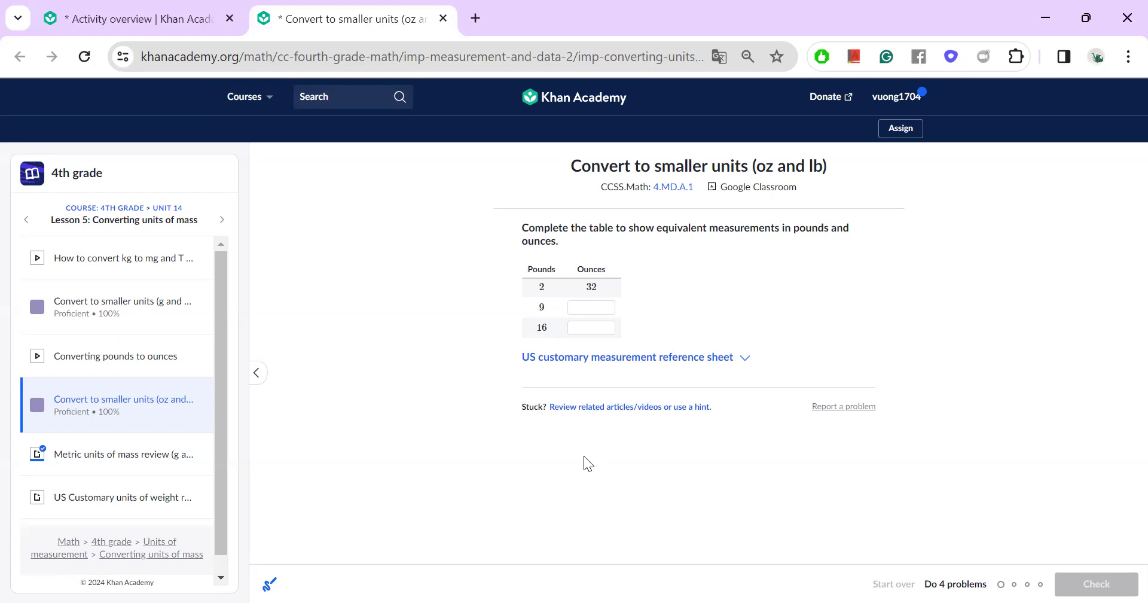
Write "g , kg" in red in the blank area beside the pounds and ounces table.
drag(939, 264, 915, 346)
drag(978, 299, 970, 332)
drag(1026, 248, 1012, 316)
drag(1046, 266, 1101, 315)
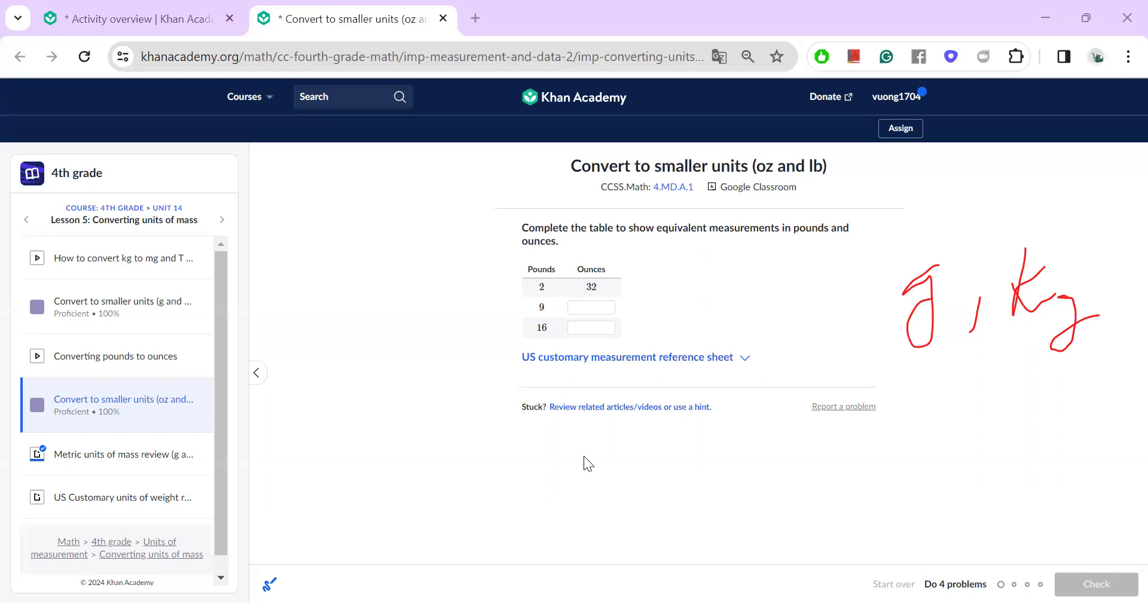
Underline and circle oz and lb in the exercise title, and underline the handwritten g and kg.
drag(751, 182, 835, 181)
drag(877, 364, 937, 378)
drag(995, 347, 1057, 348)
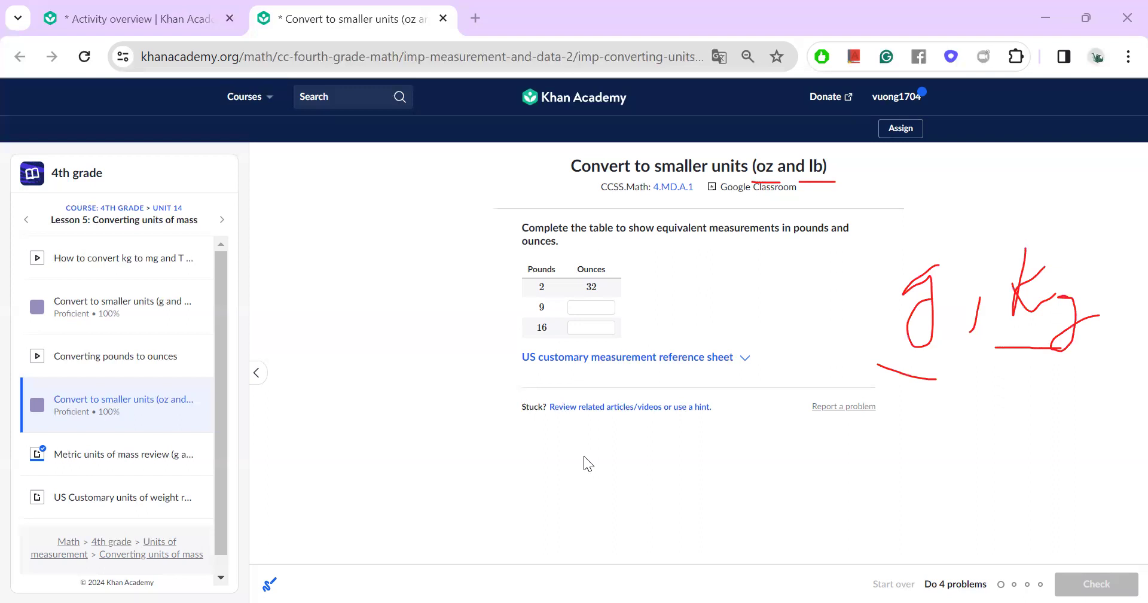
mouse_move(770, 150)
mouse_down()
mouse_move(758, 150)
mouse_move(772, 153)
mouse_up()
drag(828, 151, 822, 150)
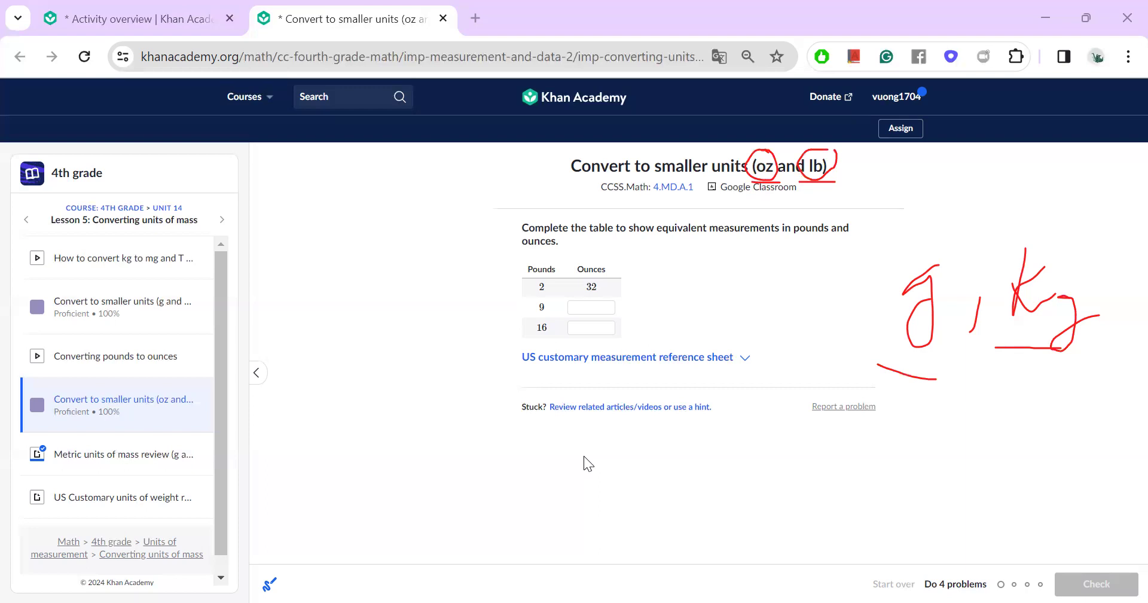
Write "oz , lb" in red below the g and kg note and circle it, and expand the US customary measurement reference sheet.
drag(893, 442, 978, 496)
drag(1024, 417, 1026, 477)
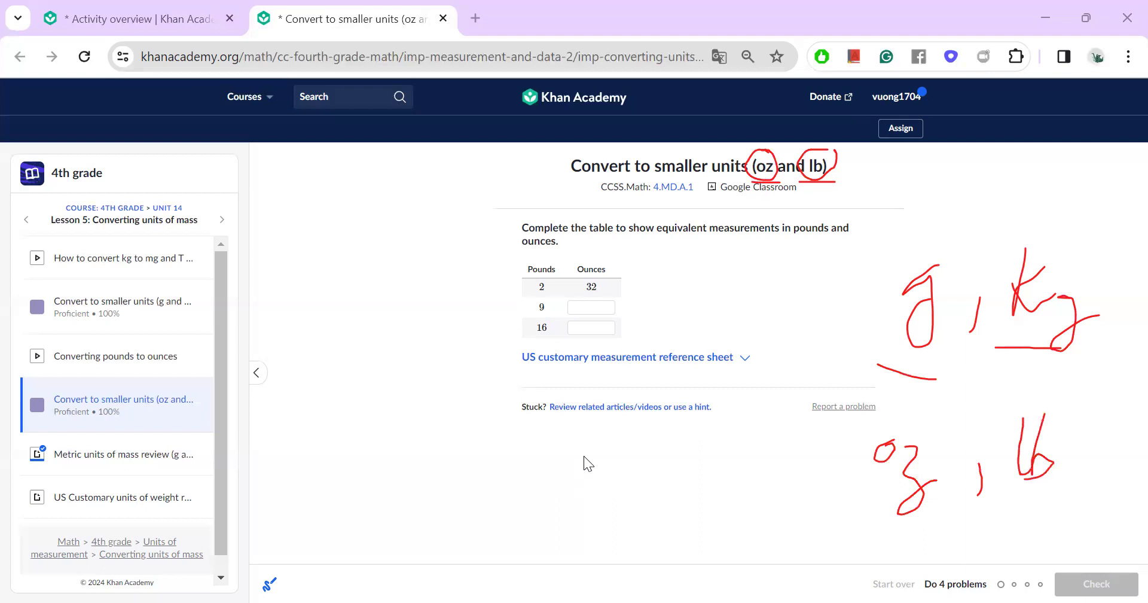
mouse_move(944, 396)
mouse_down()
mouse_move(908, 387)
mouse_move(805, 475)
mouse_move(937, 528)
mouse_move(1073, 497)
mouse_move(960, 381)
mouse_move(919, 396)
mouse_up()
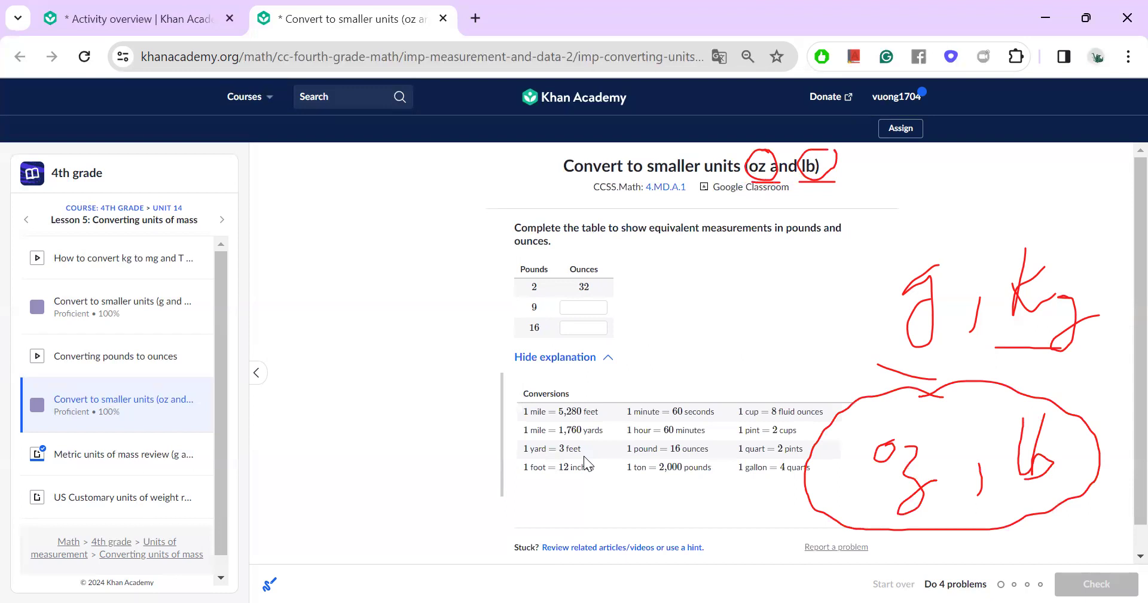
On a cleared page, circle "1 pound = 16 ounces" in the conversions and write "1 pound = 16 x 1 oz" with 16 boxed.
key(Escape)
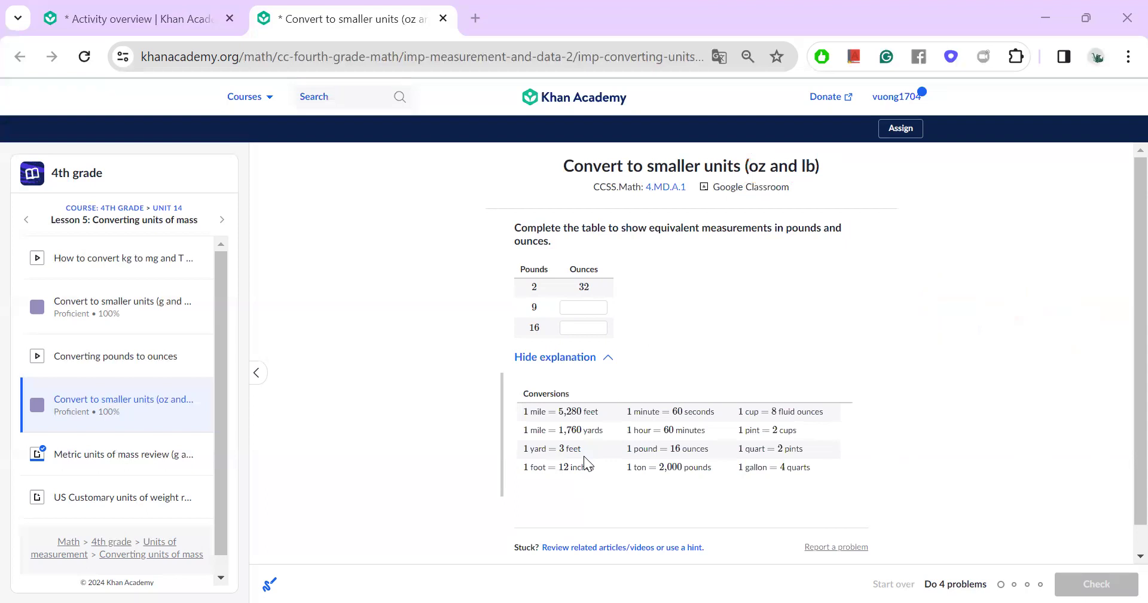
mouse_move(628, 461)
mouse_down()
mouse_move(705, 458)
mouse_move(691, 431)
mouse_move(621, 433)
mouse_up()
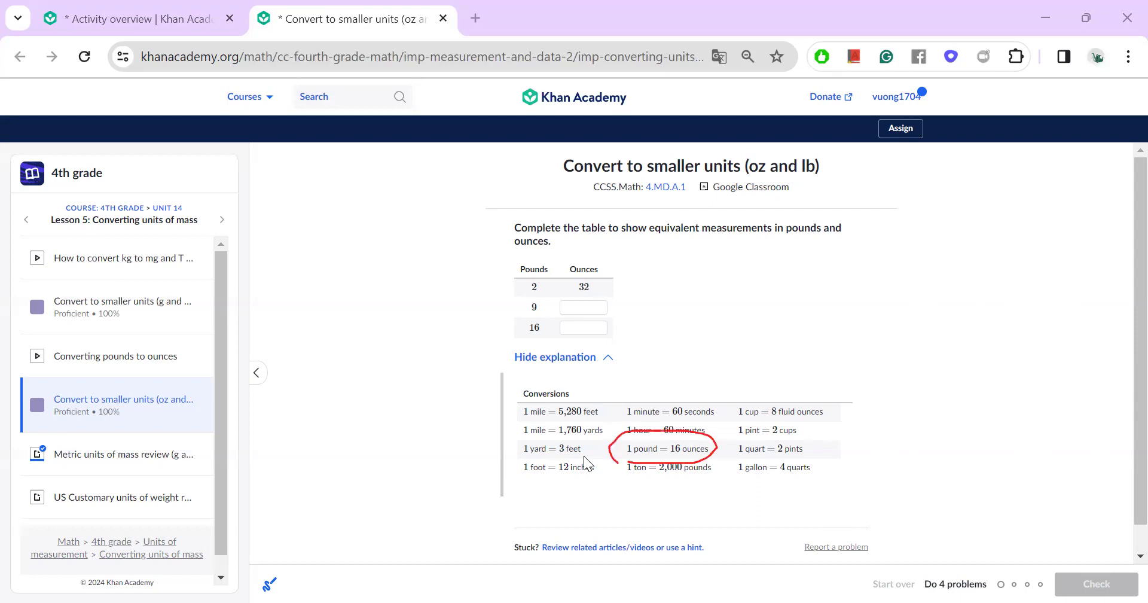
mouse_move(689, 312)
mouse_down()
mouse_move(717, 326)
mouse_move(747, 377)
mouse_up()
drag(741, 302, 746, 330)
mouse_move(795, 301)
mouse_down()
mouse_move(804, 314)
mouse_move(874, 311)
mouse_move(875, 261)
mouse_up()
drag(895, 314, 924, 314)
mouse_move(881, 298)
mouse_down()
mouse_move(926, 297)
mouse_move(970, 325)
mouse_up()
mouse_move(1018, 265)
mouse_down()
mouse_move(994, 297)
mouse_move(1051, 293)
mouse_move(1081, 312)
mouse_move(1100, 300)
mouse_move(1130, 338)
mouse_up()
drag(953, 242, 1010, 329)
drag(937, 234, 1020, 330)
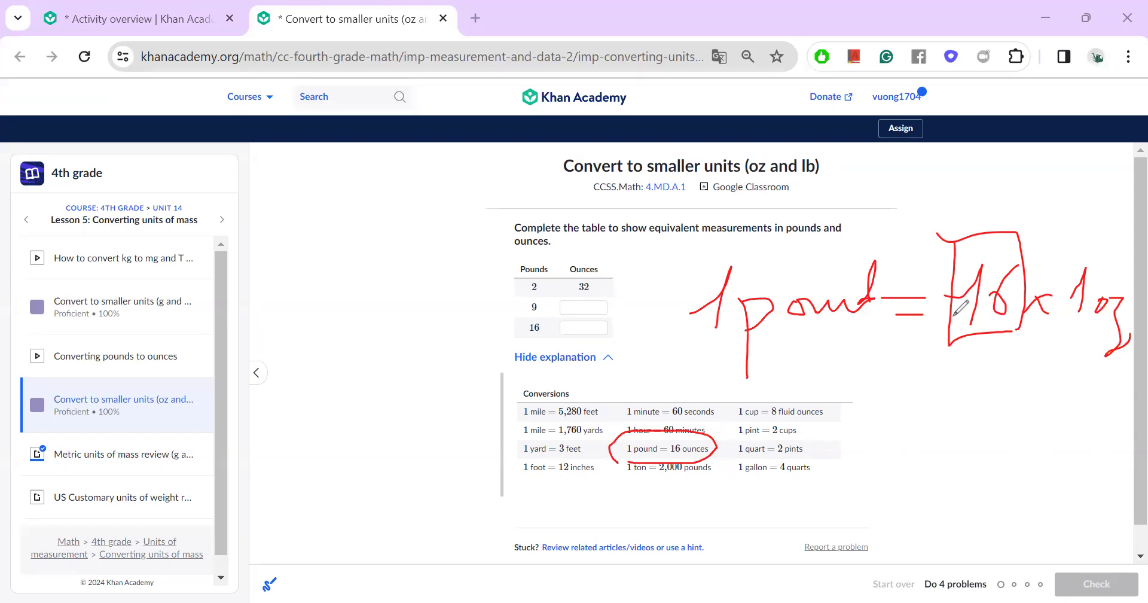
Mark the 1 pound = 16 ounces conversion with an arrow and circles, and mark 2 pounds and 32 ounces in the table.
mouse_move(522, 537)
mouse_down()
mouse_move(629, 468)
mouse_move(624, 499)
mouse_up()
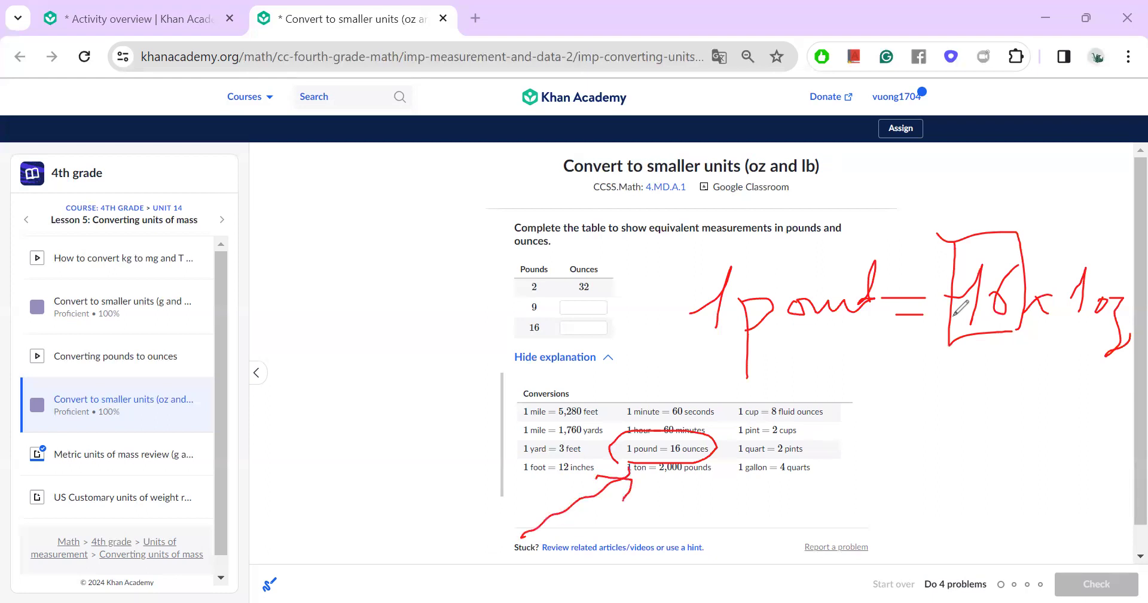
mouse_move(702, 428)
mouse_down()
mouse_move(613, 442)
mouse_move(660, 464)
mouse_move(717, 434)
mouse_move(606, 442)
mouse_up()
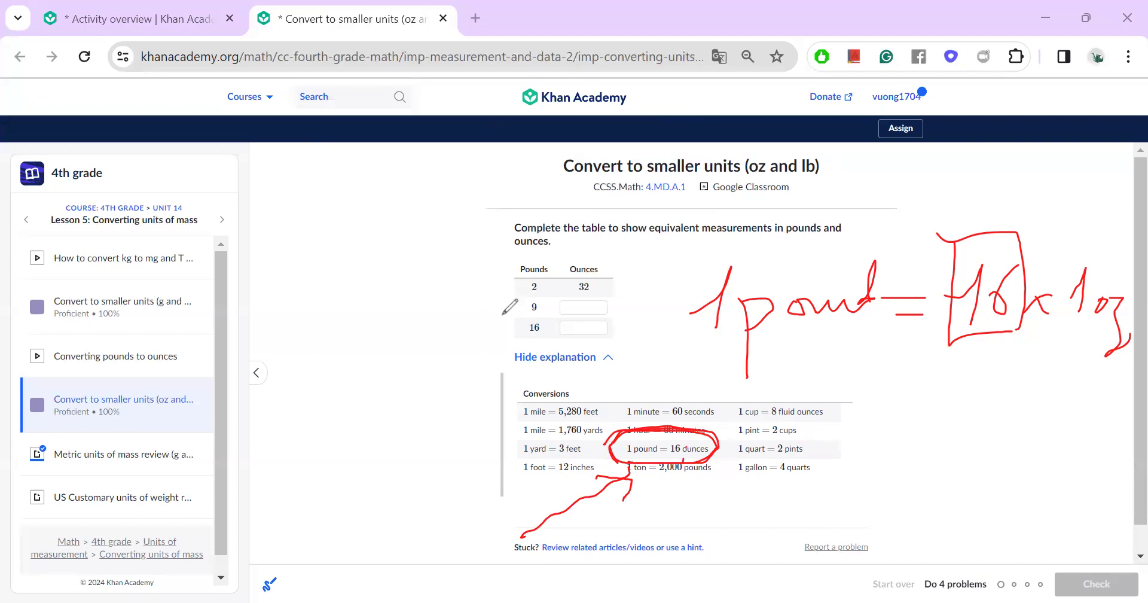
drag(523, 295, 543, 293)
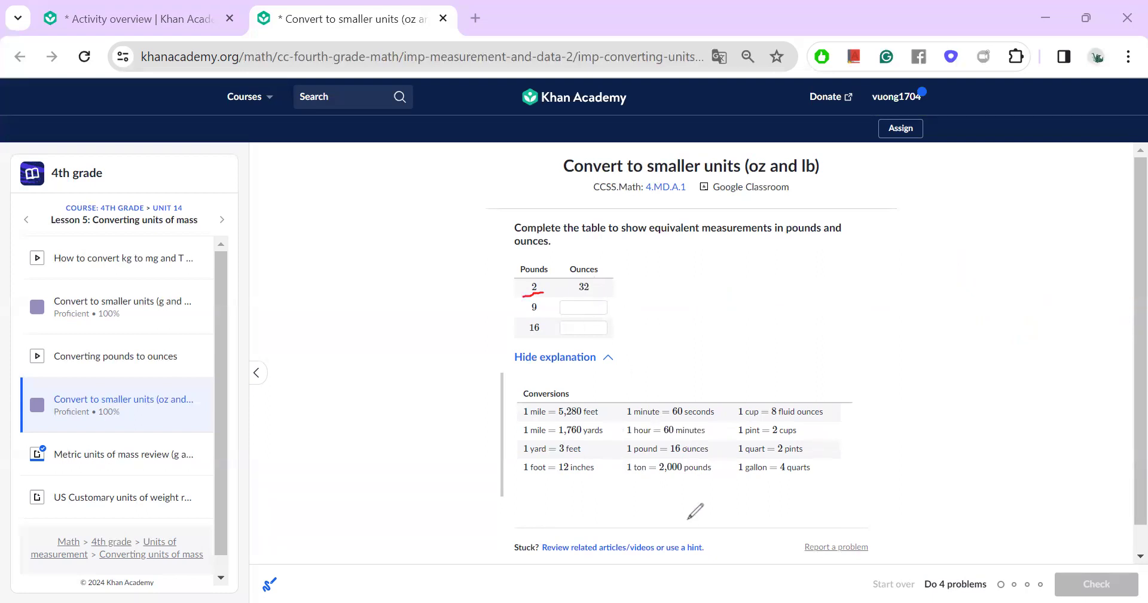
mouse_move(620, 462)
mouse_down()
mouse_move(704, 460)
mouse_move(695, 435)
mouse_move(613, 443)
mouse_move(637, 463)
mouse_up()
mouse_move(534, 275)
mouse_down()
mouse_move(528, 301)
mouse_move(541, 274)
mouse_move(628, 294)
mouse_up()
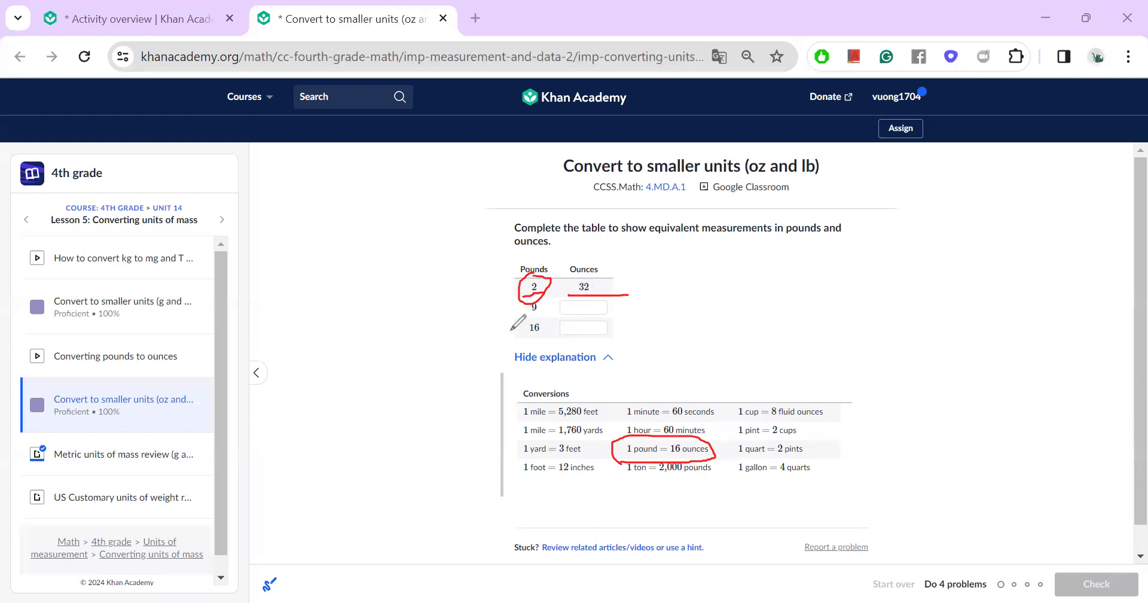
Clear the old marks, underline 9 in the Pounds column and write "= 9 x 16 oz" beside the table.
drag(524, 322, 542, 321)
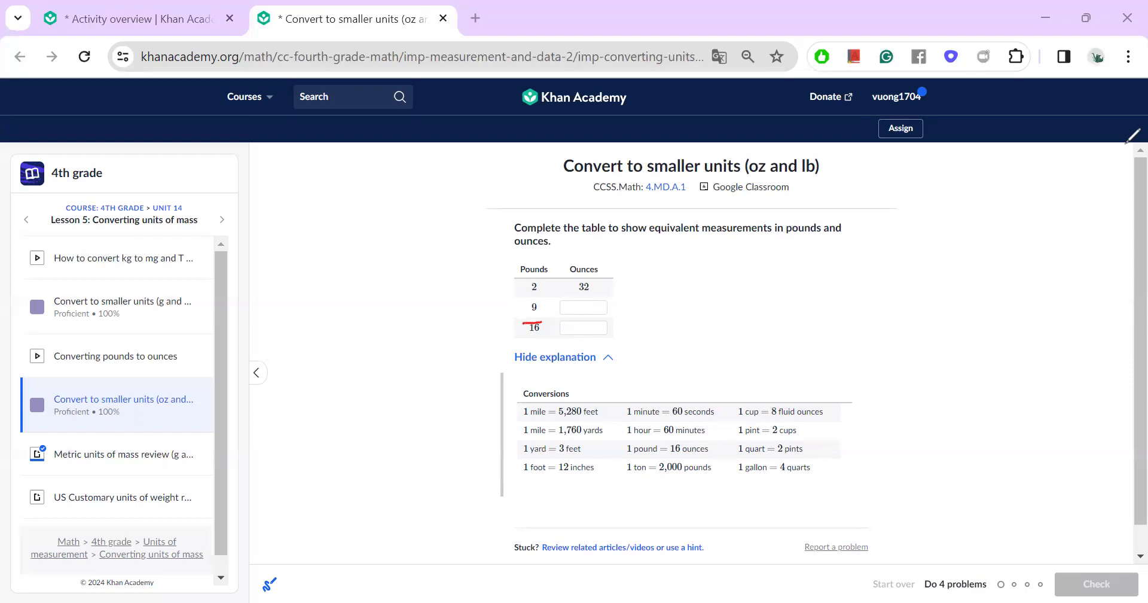
mouse_move(696, 318)
mouse_down()
mouse_move(732, 326)
mouse_move(742, 303)
mouse_move(782, 297)
mouse_move(785, 330)
mouse_move(849, 331)
mouse_move(831, 318)
mouse_move(887, 329)
mouse_up()
mouse_move(935, 281)
mouse_down()
mouse_move(900, 311)
mouse_move(815, 331)
mouse_up()
mouse_move(970, 307)
mouse_down()
mouse_move(995, 353)
mouse_move(1022, 330)
mouse_up()
Write "= 144 oz" under the multiplication, and circle both this result and the 9 in the table.
click(841, 431)
mouse_move(847, 451)
mouse_down()
mouse_move(888, 449)
mouse_move(899, 429)
mouse_up()
drag(789, 329, 804, 328)
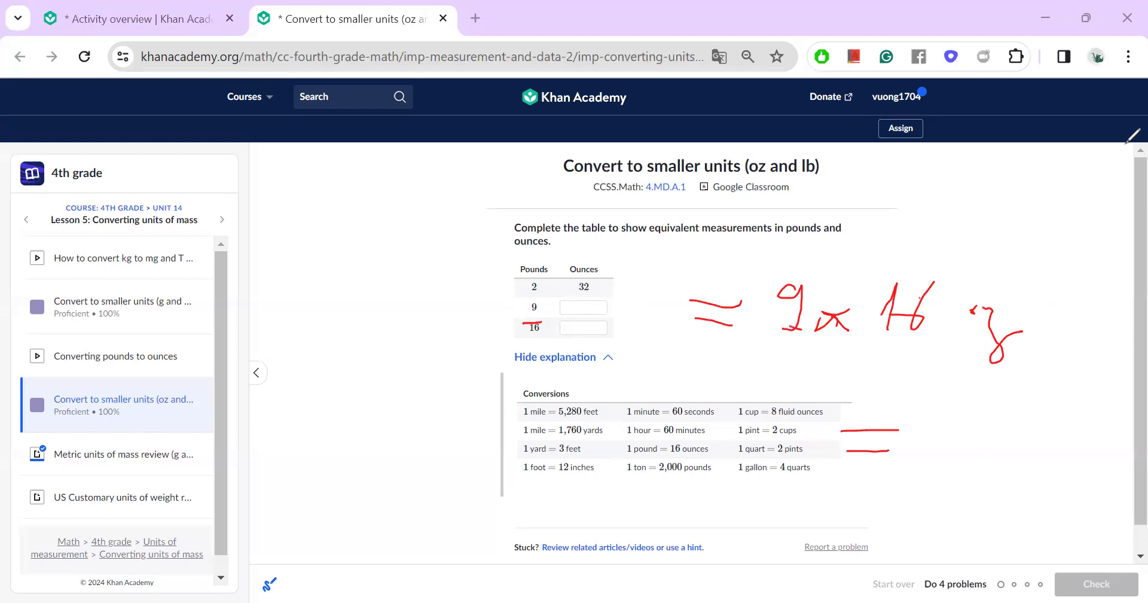
mouse_move(1000, 413)
mouse_down()
mouse_move(976, 444)
mouse_move(1008, 451)
mouse_up()
drag(997, 413, 993, 469)
drag(916, 422, 928, 459)
mouse_move(949, 412)
mouse_down()
mouse_move(958, 446)
mouse_move(945, 462)
mouse_up()
drag(1038, 442, 1041, 495)
drag(1075, 449, 1051, 471)
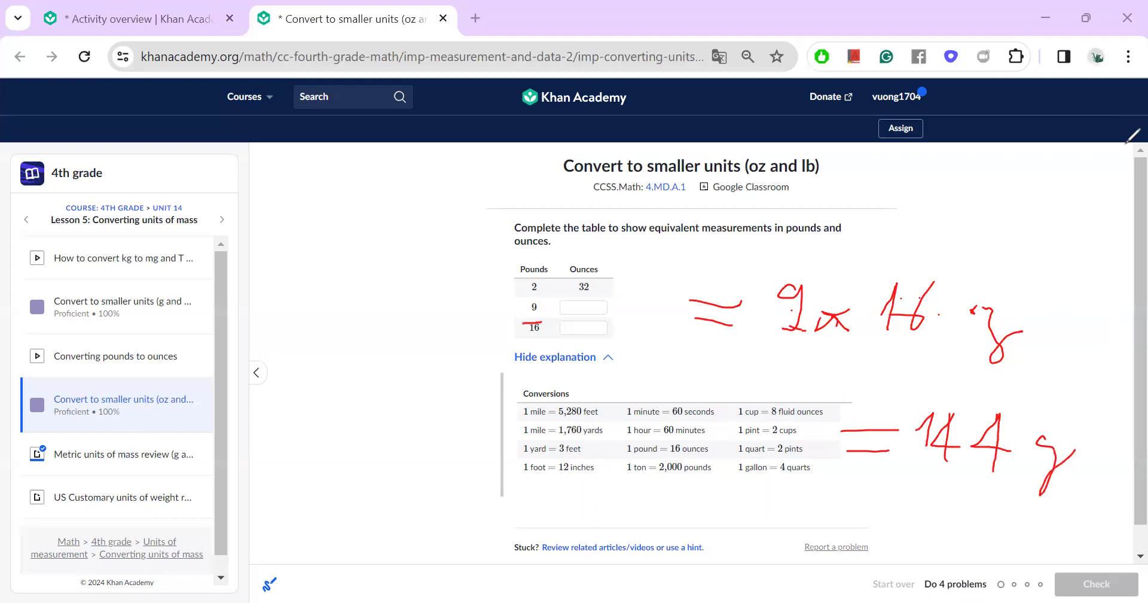
mouse_move(545, 289)
mouse_down()
mouse_move(513, 299)
mouse_move(545, 288)
mouse_up()
mouse_move(1027, 396)
mouse_down()
mouse_move(891, 477)
mouse_move(1026, 397)
mouse_move(966, 396)
mouse_up()
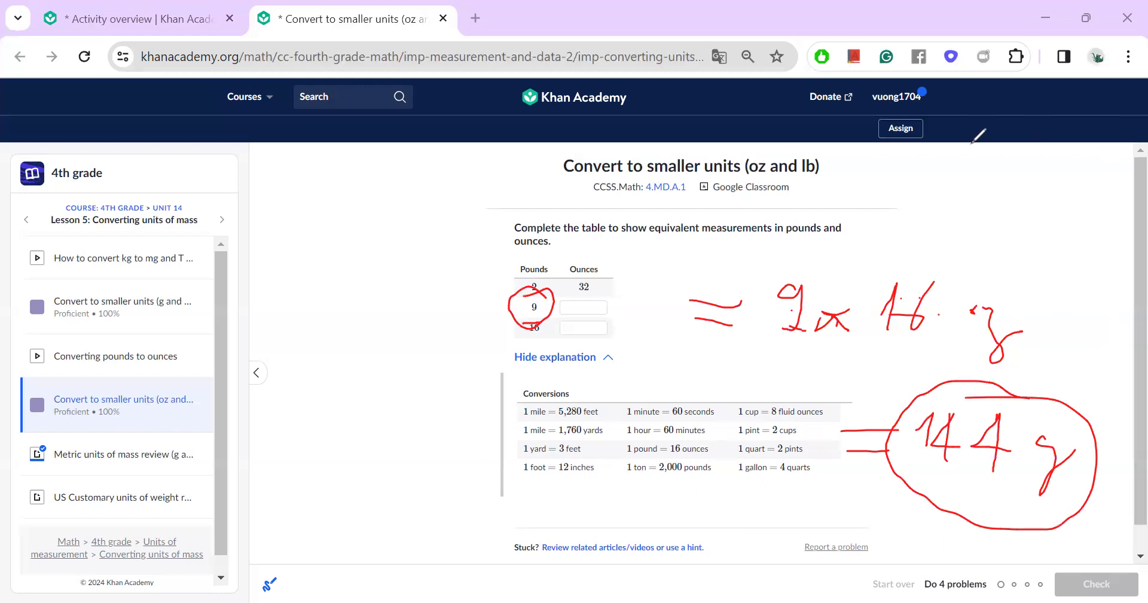
Enter 144 ounces for 9 pounds and erase the red drawings.
click(598, 306)
text(144)
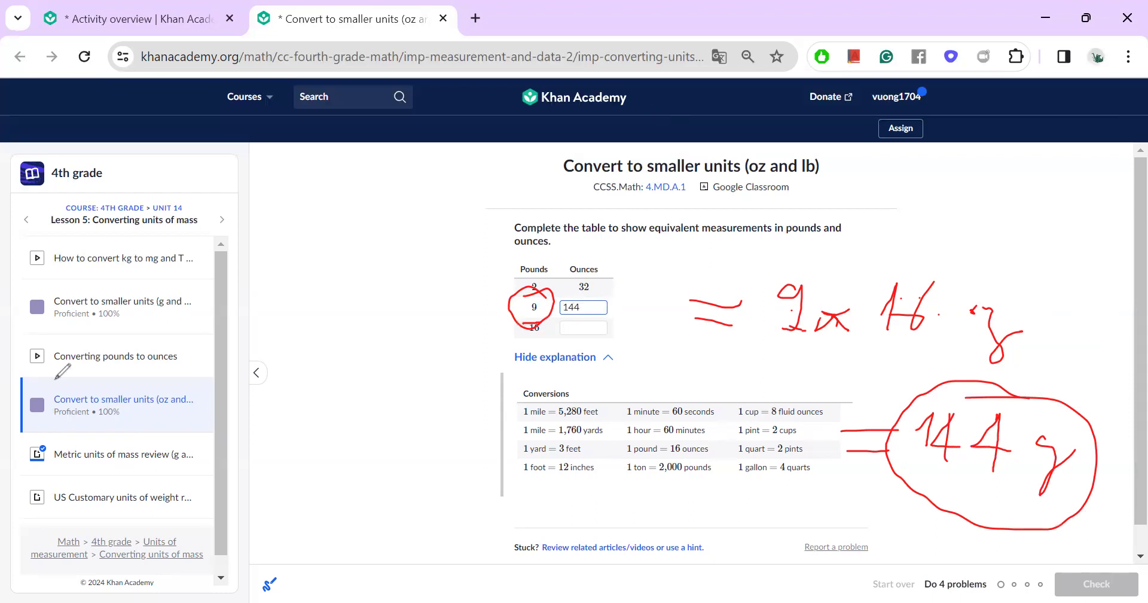
text(e)
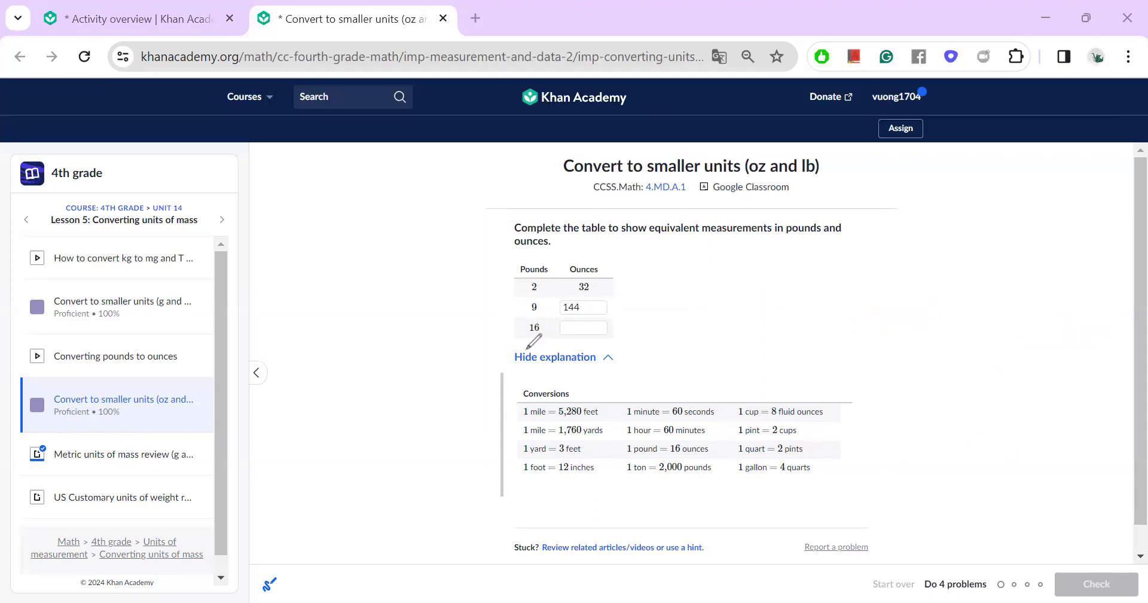
Mark 16 in the Pounds column and write "= 16 x 16" in red beside its row.
drag(530, 334, 506, 336)
mouse_move(675, 345)
mouse_down()
mouse_move(706, 345)
mouse_move(705, 326)
mouse_move(737, 353)
mouse_up()
mouse_move(777, 311)
mouse_down()
mouse_move(763, 335)
mouse_move(839, 347)
mouse_move(812, 347)
mouse_up()
drag(887, 300, 878, 347)
drag(921, 298, 891, 332)
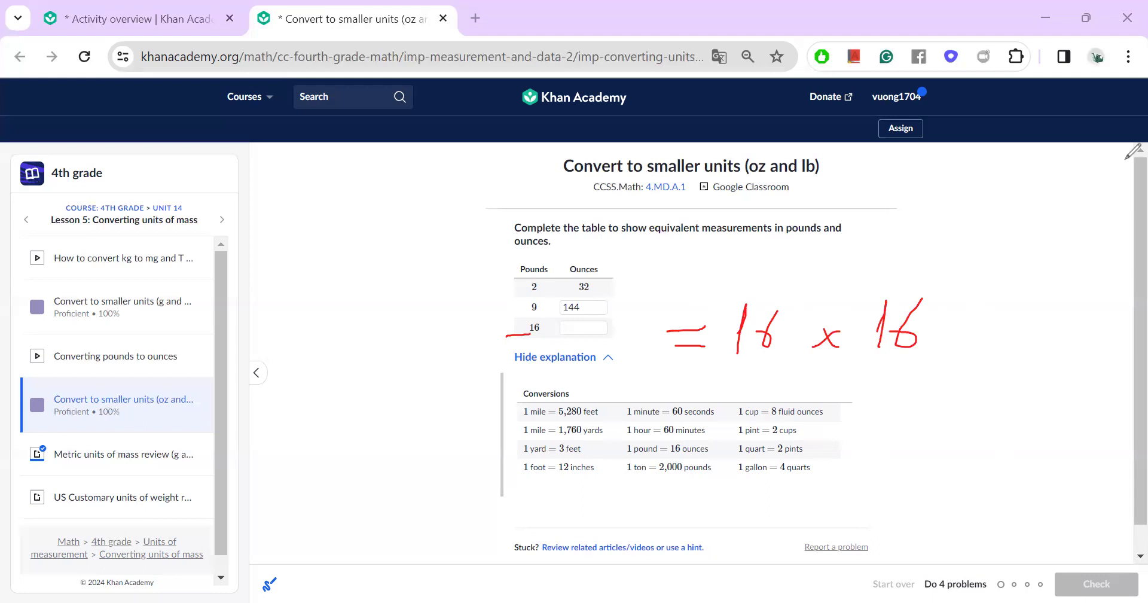
Set up the column multiplication 16 x 16 in red over the lesson list, with a line beneath it.
mouse_move(213, 206)
mouse_down()
mouse_move(240, 167)
mouse_move(235, 230)
mouse_up()
drag(290, 166, 259, 213)
drag(121, 247, 146, 281)
drag(149, 247, 119, 280)
mouse_move(208, 278)
mouse_down()
mouse_move(226, 251)
mouse_move(212, 297)
mouse_up()
drag(299, 248, 258, 284)
drag(126, 330, 353, 313)
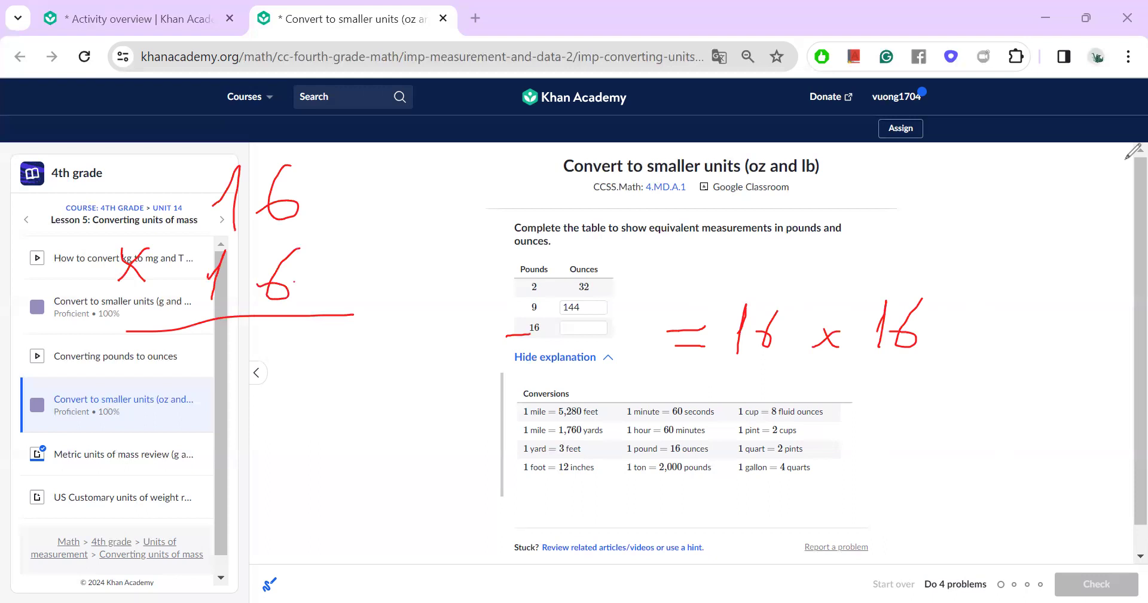
Work out the first partial product, writing 96 under the line and carrying the 3 above the tens digit.
mouse_move(293, 335)
mouse_down()
mouse_move(273, 398)
mouse_move(258, 375)
mouse_up()
drag(432, 299, 436, 333)
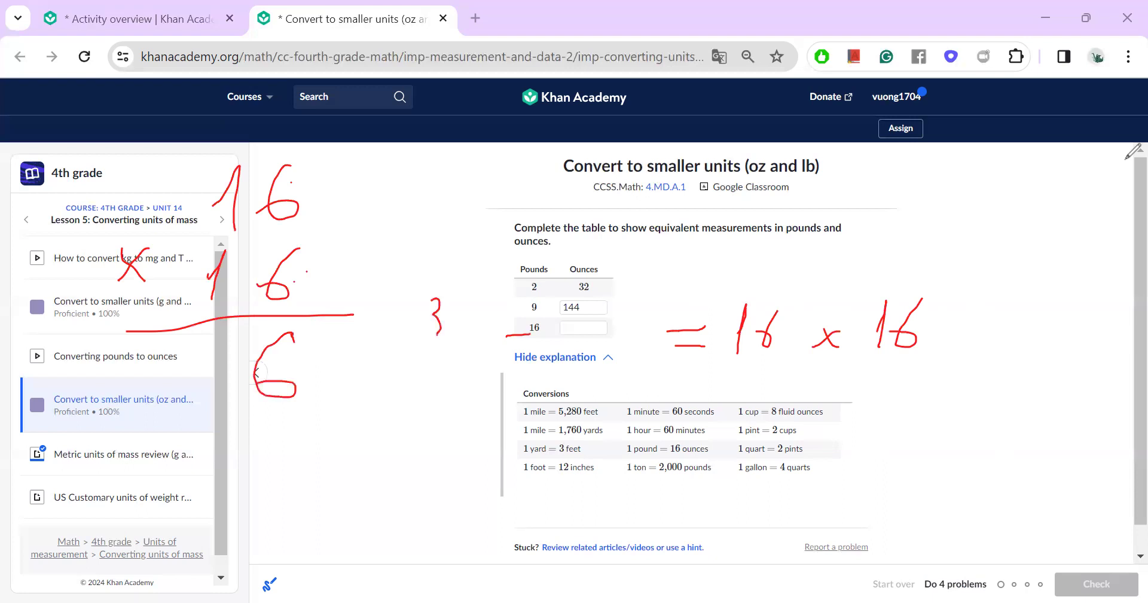
drag(223, 125, 209, 147)
drag(221, 331, 207, 413)
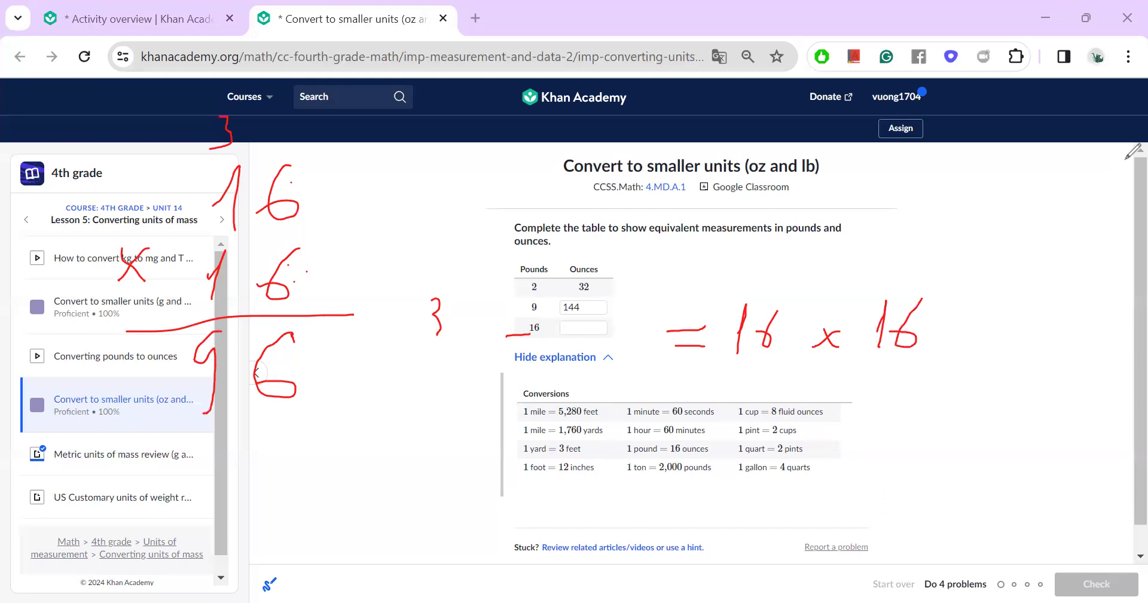
Underline the multiplier's 1 and write the shifted second partial product 16 with a plus sign and a sum line.
drag(230, 303, 188, 301)
mouse_move(211, 446)
mouse_down()
mouse_move(210, 502)
mouse_move(179, 488)
mouse_move(132, 513)
mouse_move(224, 528)
mouse_move(342, 516)
mouse_up()
drag(78, 399, 82, 448)
drag(68, 419, 114, 427)
Add the two partial products, writing 256 under the sum line with the carried 1, and circle the total.
drag(289, 369, 291, 379)
mouse_move(287, 540)
mouse_down()
mouse_move(282, 566)
mouse_move(259, 580)
mouse_up()
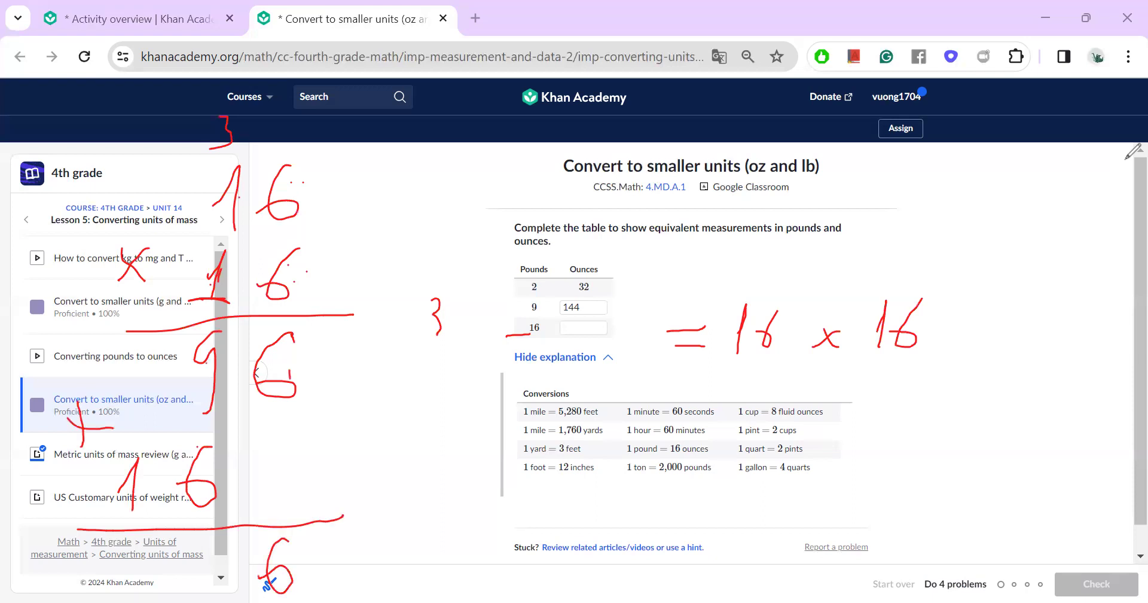
mouse_move(193, 546)
mouse_down()
mouse_move(232, 544)
mouse_move(218, 573)
mouse_move(198, 580)
mouse_up()
drag(127, 428, 129, 447)
drag(170, 541, 126, 577)
mouse_move(163, 512)
mouse_down()
mouse_move(128, 519)
mouse_move(242, 496)
mouse_move(161, 520)
mouse_up()
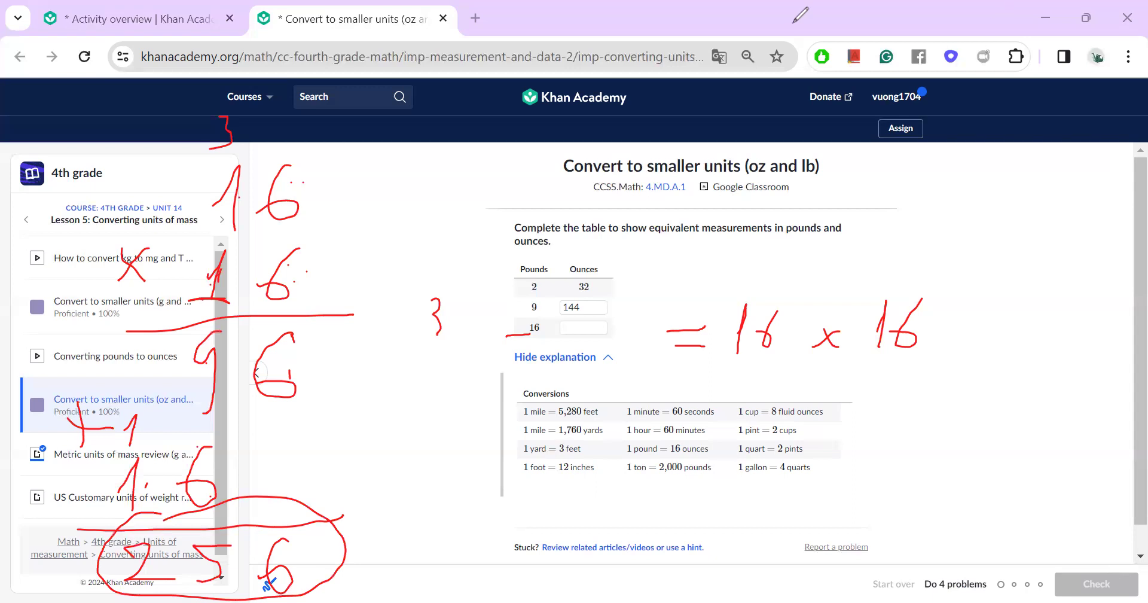
Enter 256 ounces for 16 pounds, check the answer and advance to the second problem.
click(578, 326)
text(2)
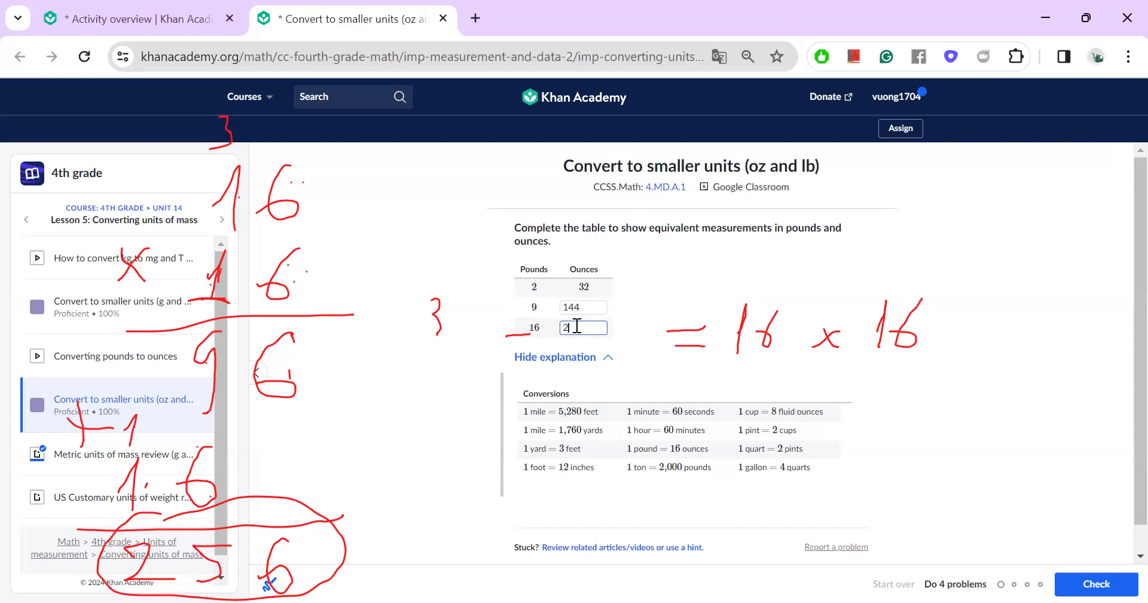
text(56)
click(1093, 583)
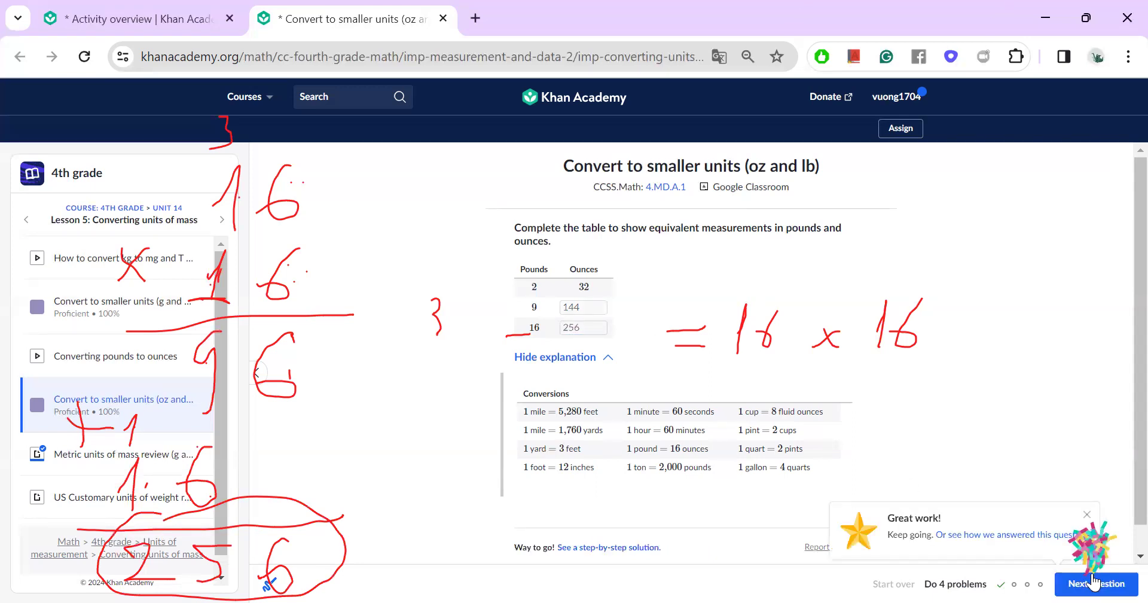
key(Return)
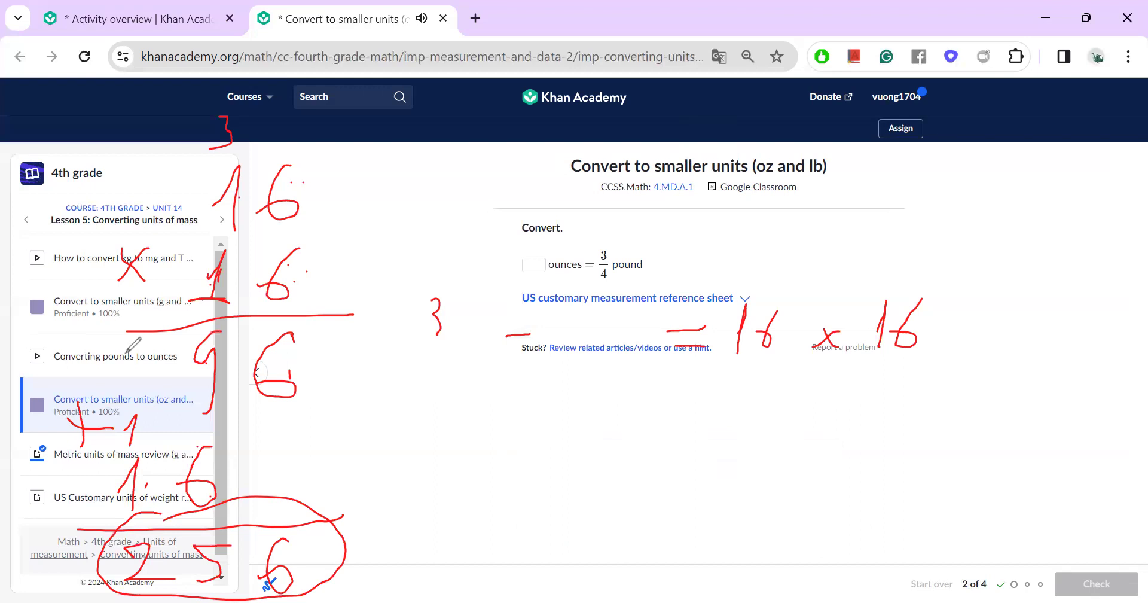
Clear the red multiplication work and circle "3/4 pound" in the new conversion problem.
key(Escape)
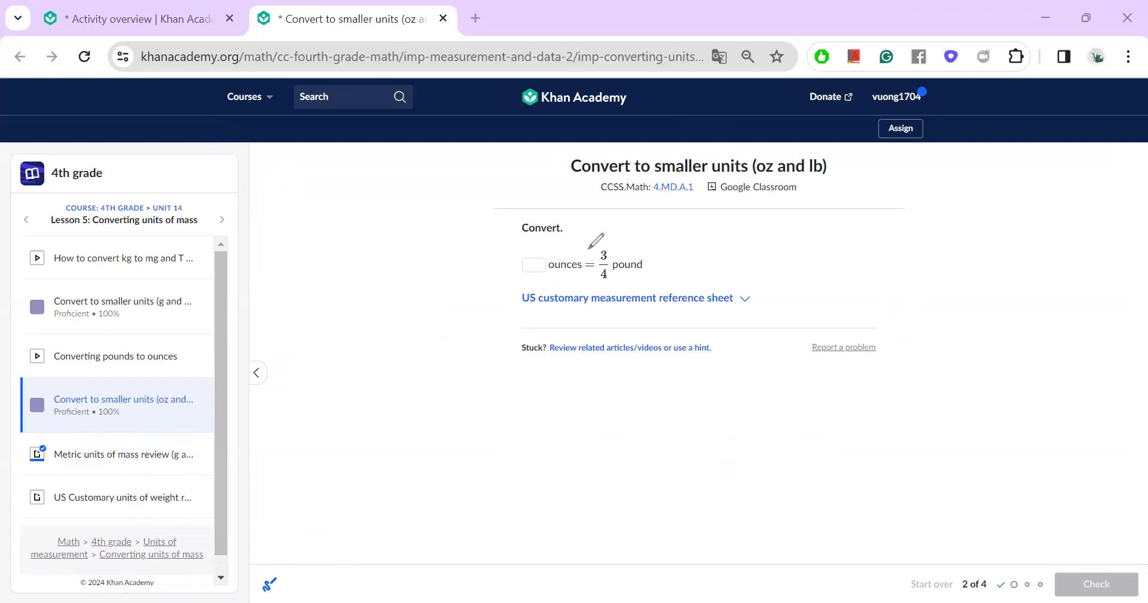
mouse_move(610, 241)
mouse_down()
mouse_move(583, 266)
mouse_move(658, 301)
mouse_move(679, 273)
mouse_move(623, 233)
mouse_up()
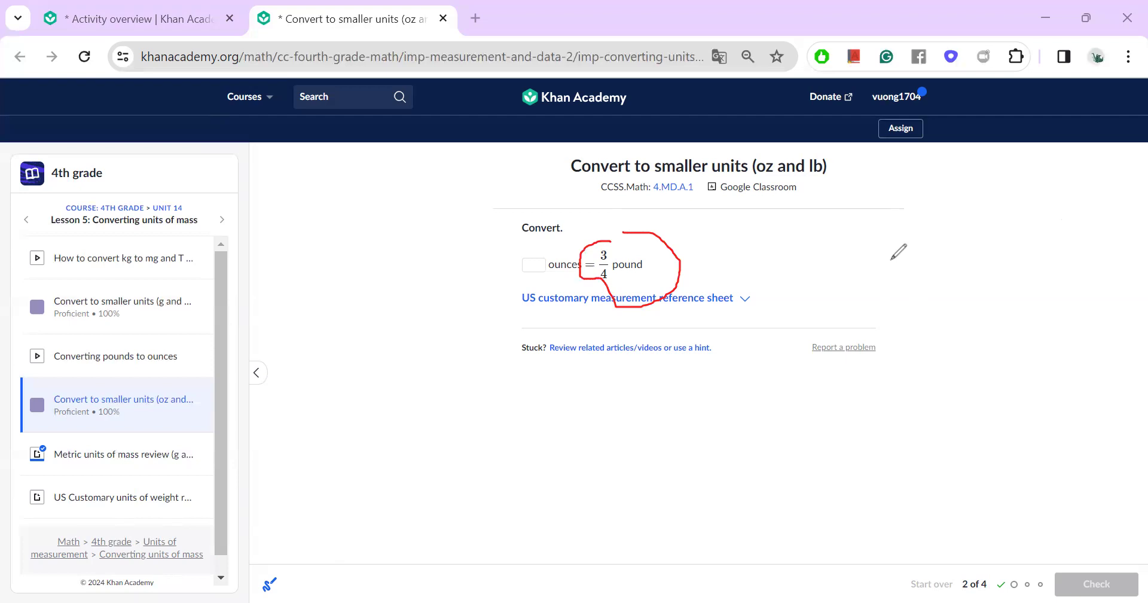
Clear the circle around 3/4 pound, draw a red three-dimensional box and label it "1 pound" underneath.
key(Escape)
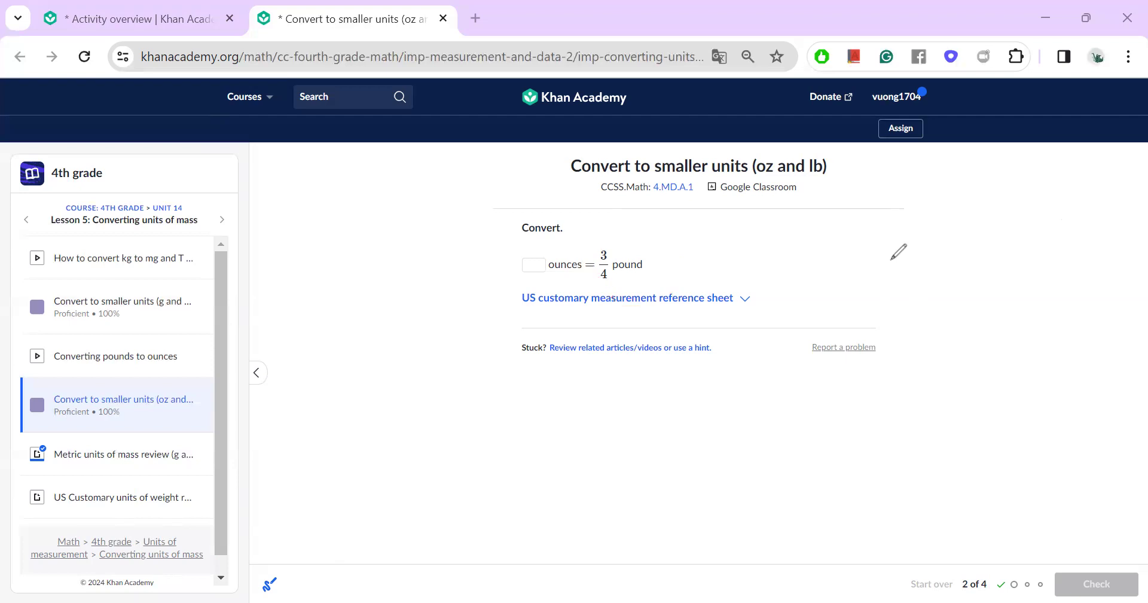
mouse_move(828, 347)
mouse_down()
mouse_move(810, 446)
mouse_move(956, 425)
mouse_move(940, 446)
mouse_up()
mouse_move(819, 347)
mouse_down()
mouse_move(891, 301)
mouse_move(980, 278)
mouse_move(967, 341)
mouse_up()
mouse_move(1044, 281)
mouse_down()
mouse_move(1021, 396)
mouse_move(940, 446)
mouse_up()
mouse_move(876, 546)
mouse_down()
mouse_move(884, 536)
mouse_move(889, 563)
mouse_up()
drag(862, 562, 921, 561)
mouse_move(933, 545)
mouse_down()
mouse_move(918, 601)
mouse_move(963, 545)
mouse_up()
mouse_move(974, 536)
mouse_down()
mouse_move(957, 562)
mouse_move(1070, 563)
mouse_up()
click(1086, 545)
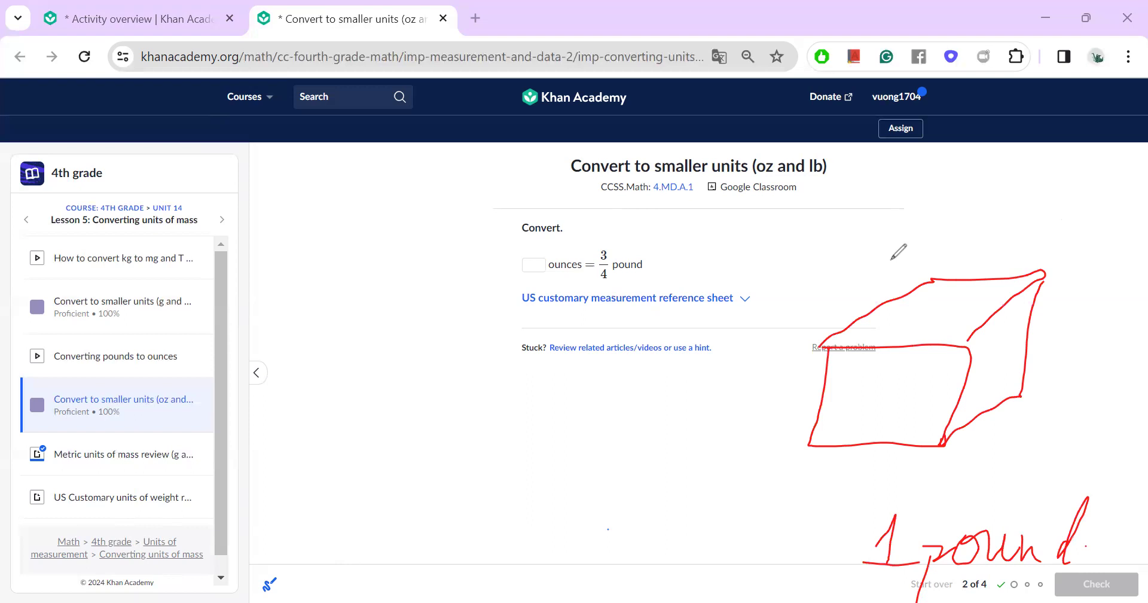
Divide the box into four parts with blue horizontal and vertical lines wrapping over its faces.
mouse_move(824, 397)
mouse_down()
mouse_move(945, 392)
mouse_move(1024, 342)
mouse_move(1017, 335)
mouse_up()
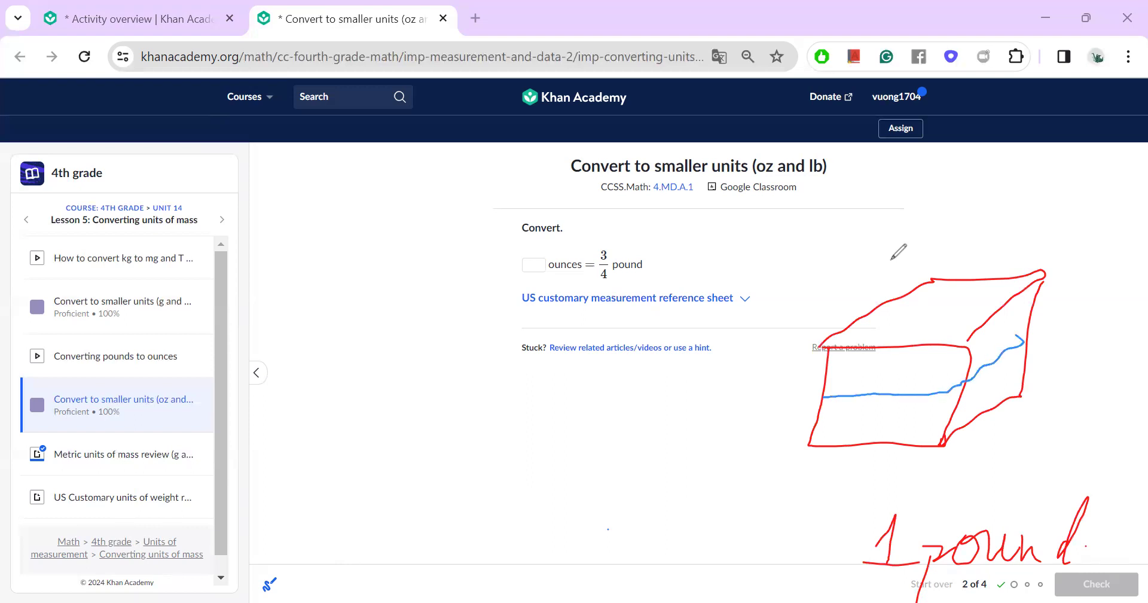
drag(1001, 348, 1040, 333)
mouse_move(977, 281)
mouse_down()
mouse_move(894, 334)
mouse_move(885, 442)
mouse_up()
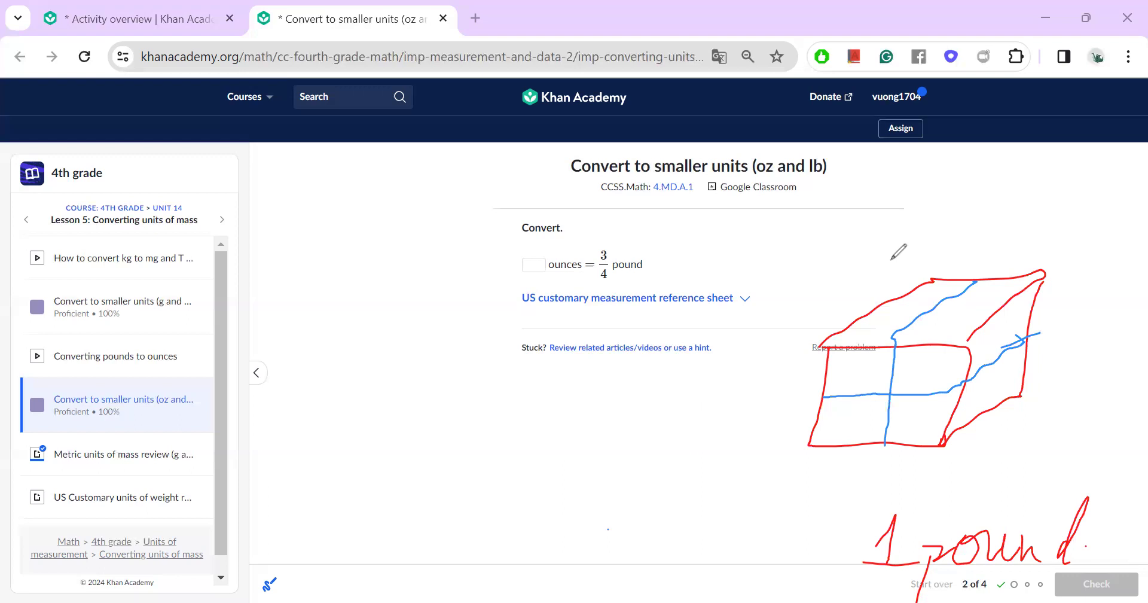
Shade one quarter of the box in blue and write the fraction 1/4 above it.
drag(975, 283, 963, 364)
mouse_move(963, 286)
mouse_down()
mouse_move(1046, 275)
mouse_move(949, 298)
mouse_move(895, 391)
mouse_move(958, 393)
mouse_move(963, 348)
mouse_move(986, 366)
mouse_move(1027, 323)
mouse_move(1042, 285)
mouse_move(953, 344)
mouse_move(1019, 283)
mouse_move(942, 335)
mouse_move(924, 329)
mouse_move(954, 305)
mouse_up()
mouse_move(950, 348)
mouse_down()
mouse_move(913, 376)
mouse_move(932, 392)
mouse_up()
mouse_move(1020, 309)
mouse_down()
mouse_move(978, 347)
mouse_move(1025, 304)
mouse_up()
mouse_move(1025, 304)
mouse_down()
mouse_move(981, 350)
mouse_move(898, 376)
mouse_move(960, 368)
mouse_move(921, 359)
mouse_move(944, 332)
mouse_up()
mouse_move(985, 159)
mouse_down()
mouse_move(978, 183)
mouse_move(993, 197)
mouse_up()
mouse_move(970, 216)
mouse_down()
mouse_move(952, 230)
mouse_move(993, 231)
mouse_up()
drag(977, 217, 973, 247)
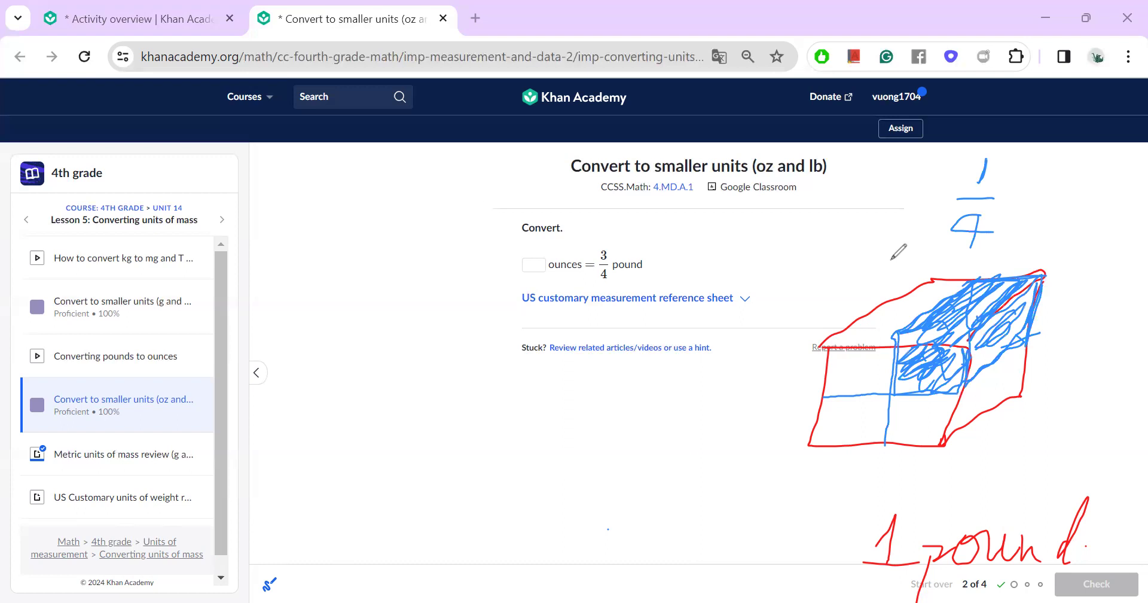
Shade the two lower quarters in blue, then circle "3/4 pound" in the problem and underline the box's "1 pound" label.
mouse_move(827, 415)
mouse_down()
mouse_move(854, 398)
mouse_move(865, 430)
mouse_move(885, 407)
mouse_move(935, 398)
mouse_up()
mouse_move(918, 444)
mouse_down()
mouse_move(934, 412)
mouse_move(1017, 366)
mouse_move(969, 413)
mouse_up()
mouse_move(614, 245)
mouse_down()
mouse_move(589, 280)
mouse_move(645, 293)
mouse_move(614, 246)
mouse_up()
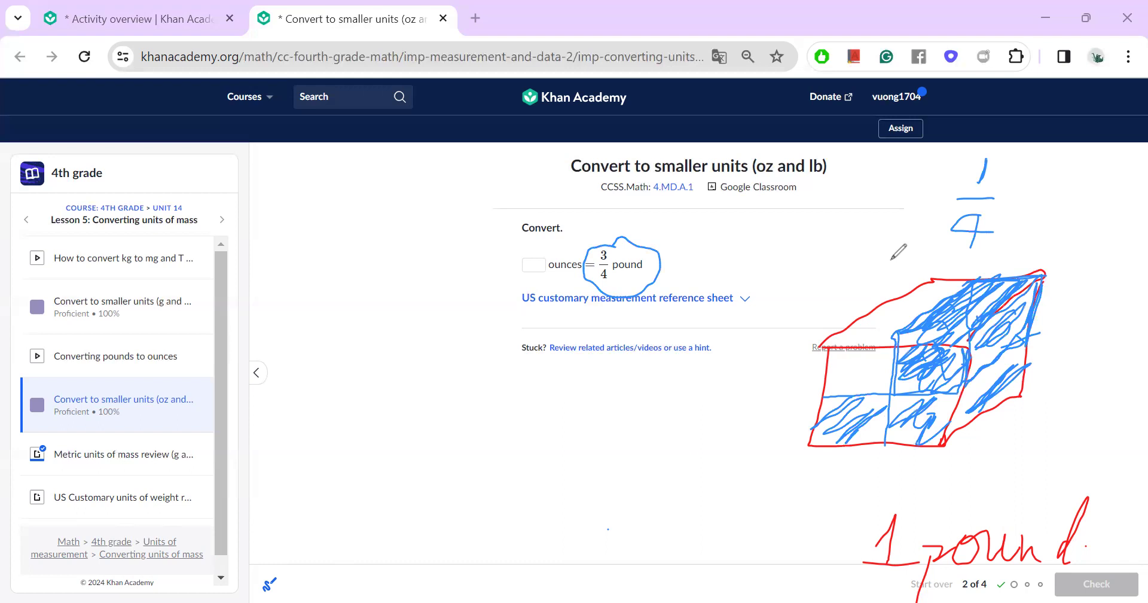
mouse_move(844, 580)
mouse_down()
mouse_move(943, 562)
mouse_move(1074, 561)
mouse_up()
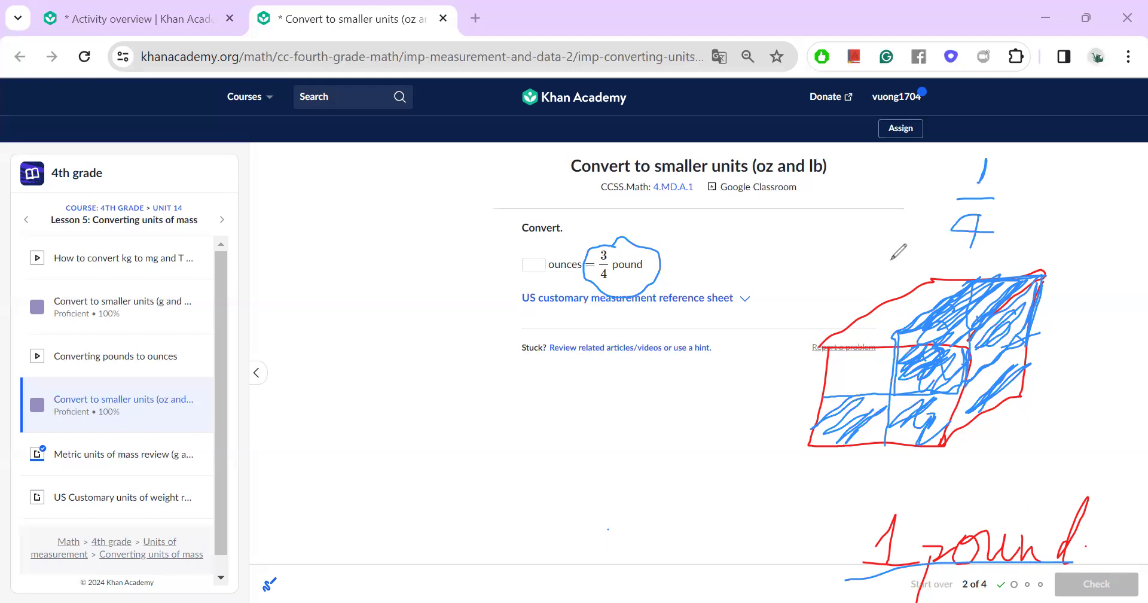
Write "= 3/4 x 1 pound" in blue beside the box.
drag(500, 429, 545, 428)
drag(493, 412, 606, 412)
mouse_move(589, 431)
mouse_down()
mouse_move(560, 459)
mouse_move(601, 460)
mouse_up()
drag(594, 433, 586, 473)
mouse_move(633, 402)
mouse_down()
mouse_move(656, 428)
mouse_move(628, 428)
mouse_up()
drag(681, 385, 684, 443)
mouse_move(694, 412)
mouse_down()
mouse_move(691, 475)
mouse_move(732, 431)
mouse_move(777, 418)
mouse_up()
mouse_move(808, 360)
mouse_down()
mouse_move(790, 439)
mouse_move(777, 437)
mouse_up()
Start a second line reading "= 3/4 x", add a vertical divider beside it and underline "1 pound" in the first line.
drag(470, 544, 541, 537)
drag(472, 524, 613, 512)
mouse_move(590, 537)
mouse_down()
mouse_move(594, 572)
mouse_move(604, 570)
mouse_up()
drag(592, 545, 586, 579)
drag(622, 506, 638, 531)
drag(634, 518, 619, 541)
drag(822, 452, 813, 598)
drag(655, 448, 804, 460)
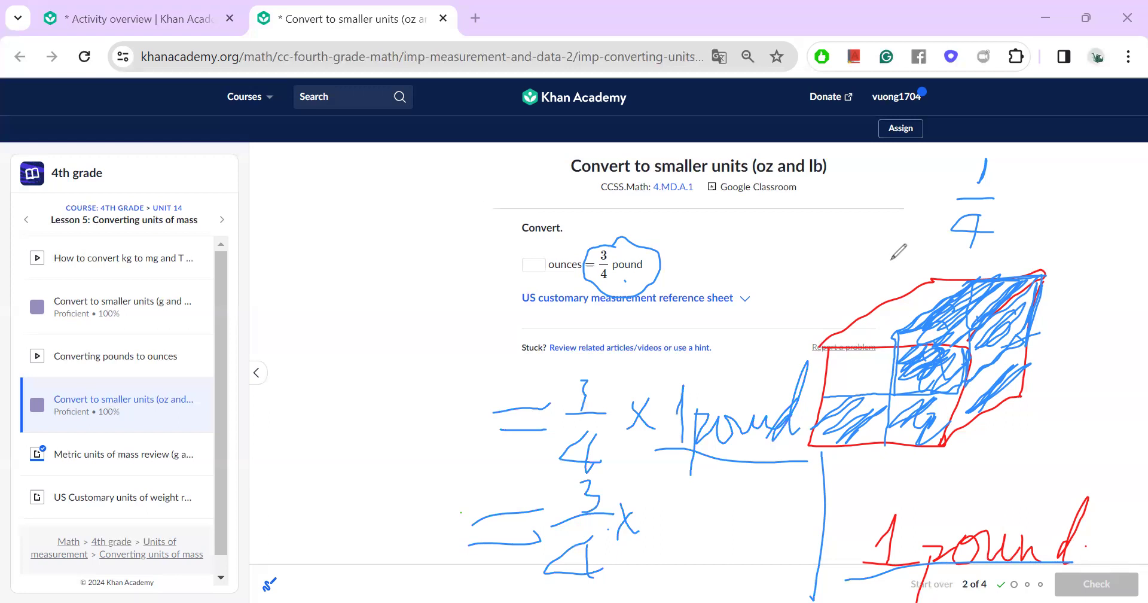
Show the measurement reference sheet, circle "1 pound = 16 ounces" and complete the second line with 16 oz, marking the 16.
click(695, 296)
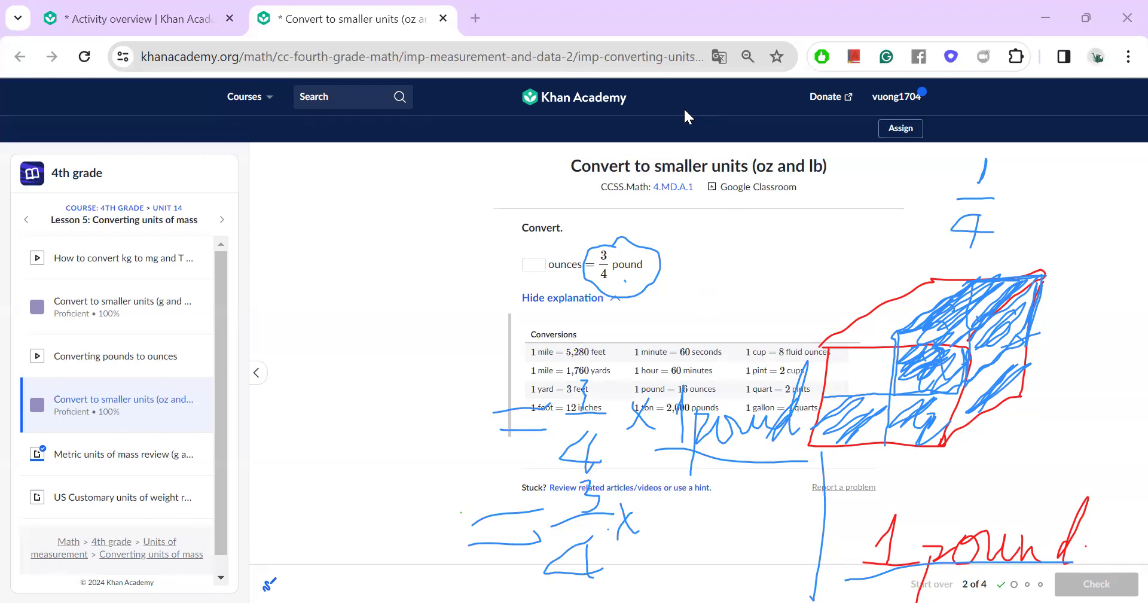
mouse_move(679, 382)
mouse_down()
mouse_move(651, 397)
mouse_move(724, 388)
mouse_move(655, 378)
mouse_up()
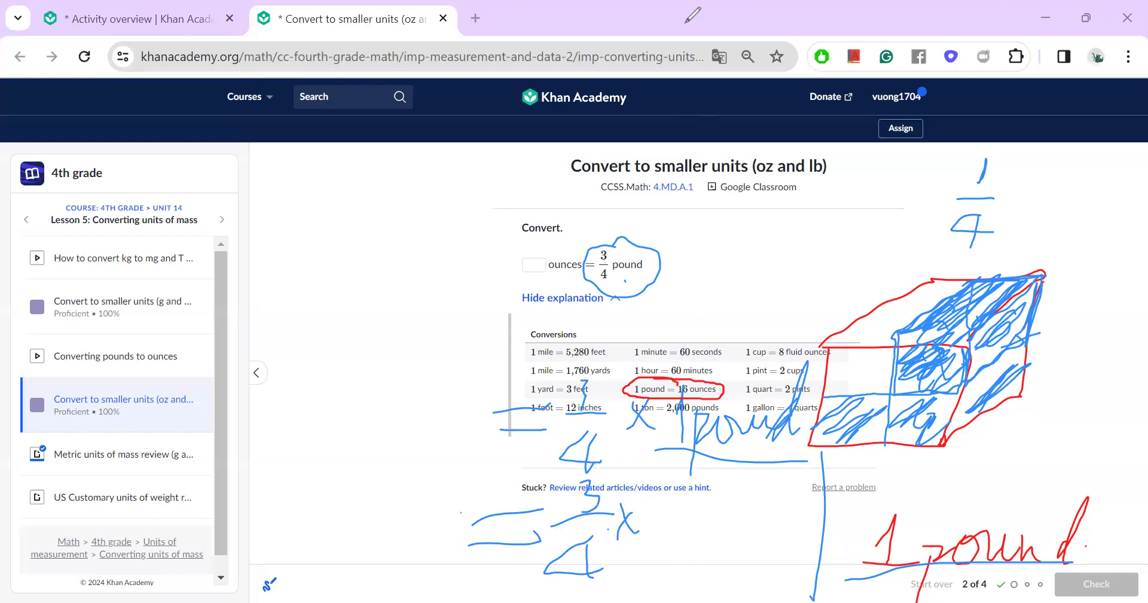
mouse_move(666, 516)
mouse_down()
mouse_move(680, 486)
mouse_move(678, 538)
mouse_up()
mouse_move(721, 486)
mouse_down()
mouse_move(705, 526)
mouse_move(697, 520)
mouse_move(745, 529)
mouse_move(769, 571)
mouse_move(799, 530)
mouse_up()
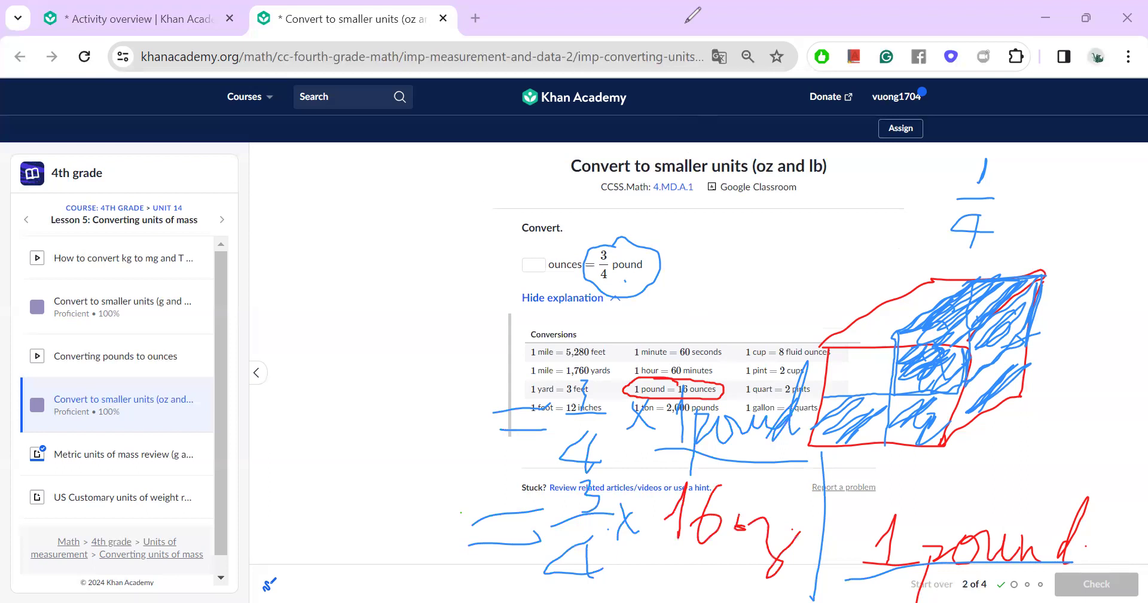
drag(658, 546, 707, 545)
drag(680, 463, 725, 466)
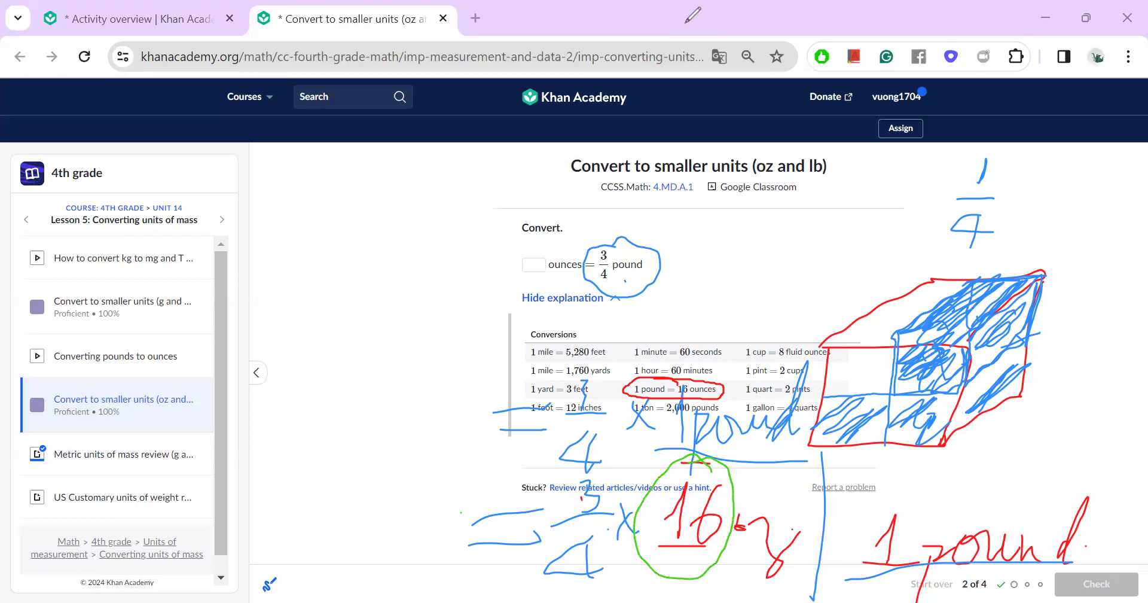
Mark the box's shaded upper quarter in green, then circle the whole box and label it 16 oz.
drag(927, 328, 992, 283)
drag(986, 330, 1018, 314)
drag(928, 374, 924, 389)
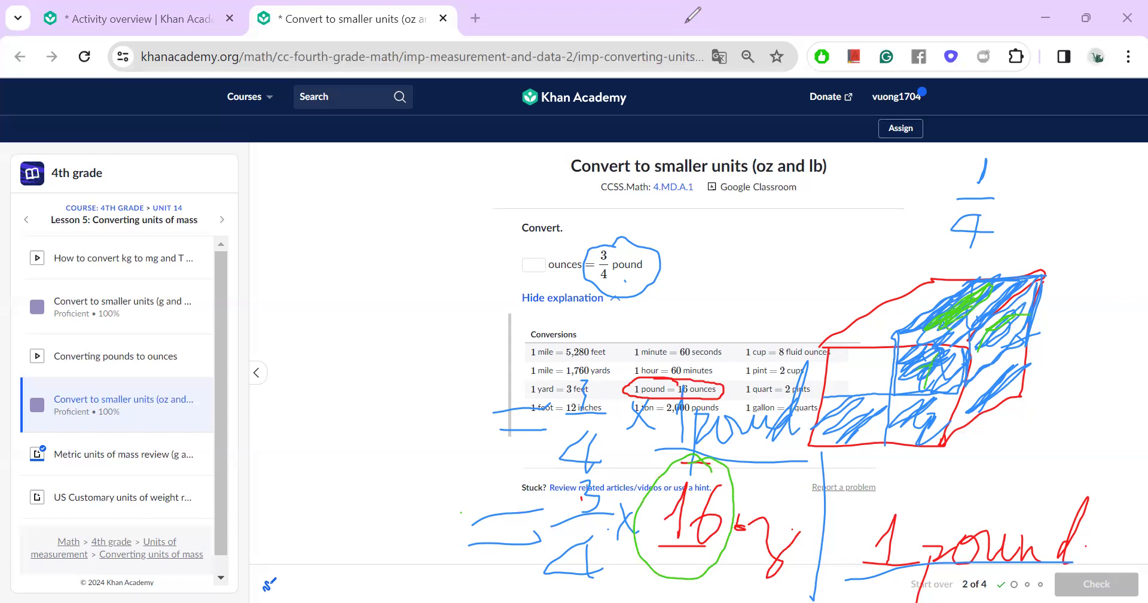
mouse_move(981, 251)
mouse_down()
mouse_move(786, 383)
mouse_move(1064, 269)
mouse_move(914, 227)
mouse_up()
mouse_move(780, 263)
mouse_down()
mouse_move(817, 186)
mouse_move(807, 263)
mouse_up()
drag(859, 182, 843, 234)
mouse_move(870, 220)
mouse_down()
mouse_move(877, 236)
mouse_move(917, 244)
mouse_up()
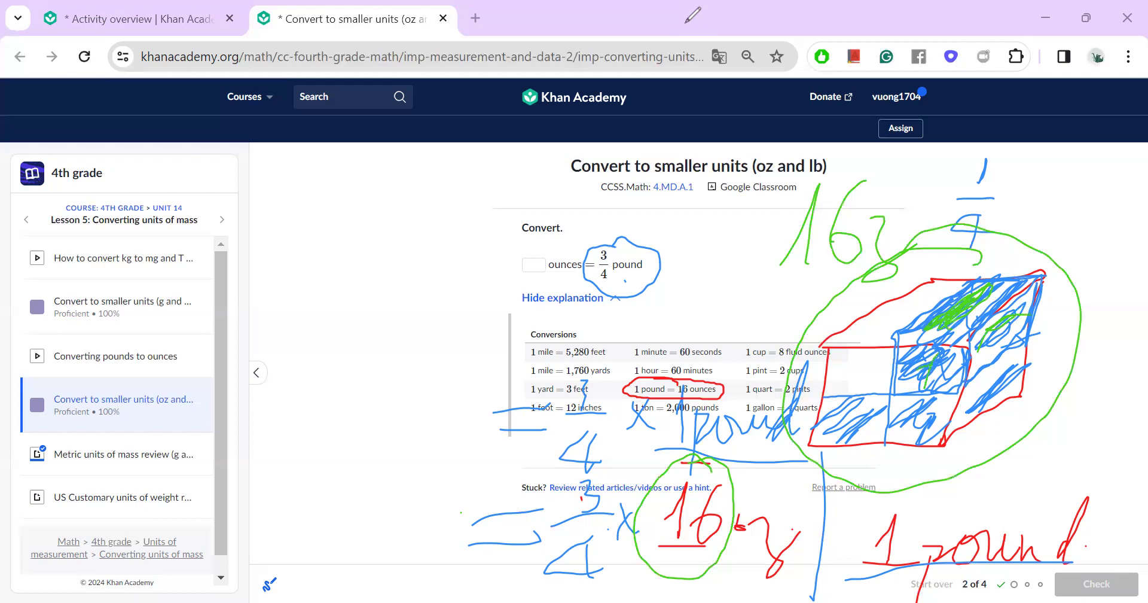
Write "4 oz" in green left of the second equation, then shade the upper quarter in red and label it 4 oz.
mouse_move(388, 500)
mouse_down()
mouse_move(419, 536)
mouse_move(393, 562)
mouse_up()
drag(430, 515, 481, 530)
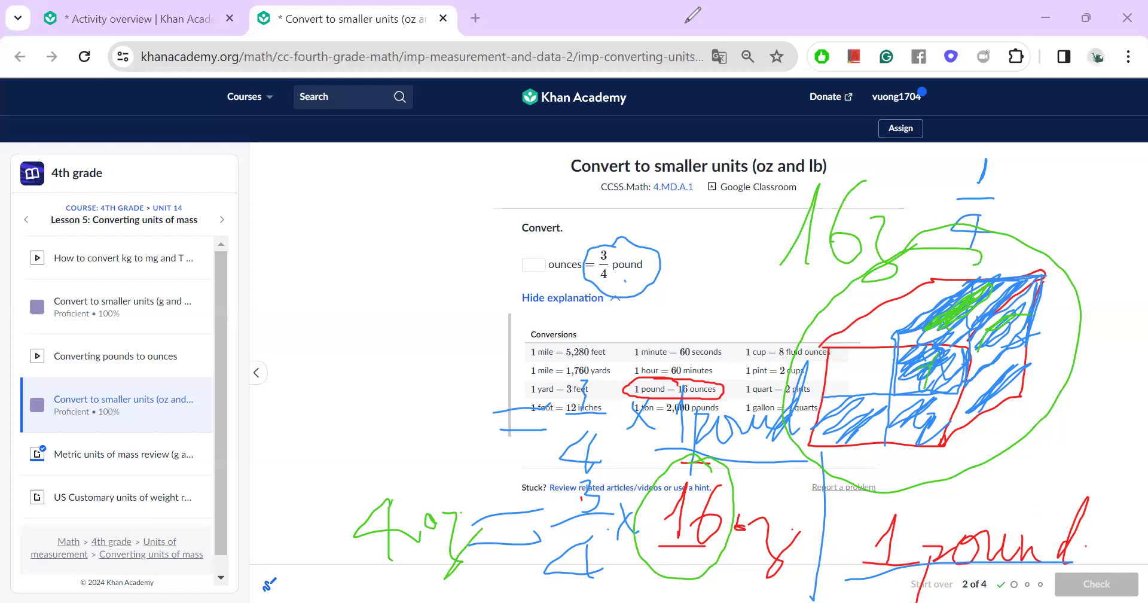
mouse_move(909, 380)
mouse_down()
mouse_move(980, 348)
mouse_move(988, 287)
mouse_up()
mouse_move(965, 360)
mouse_down()
mouse_move(1032, 302)
mouse_move(959, 362)
mouse_move(906, 372)
mouse_up()
mouse_move(1088, 231)
mouse_down()
mouse_move(1089, 247)
mouse_move(1080, 239)
mouse_move(1113, 256)
mouse_up()
mouse_move(1083, 231)
mouse_down()
mouse_move(1086, 266)
mouse_move(1118, 246)
mouse_move(1103, 300)
mouse_move(1114, 306)
mouse_up()
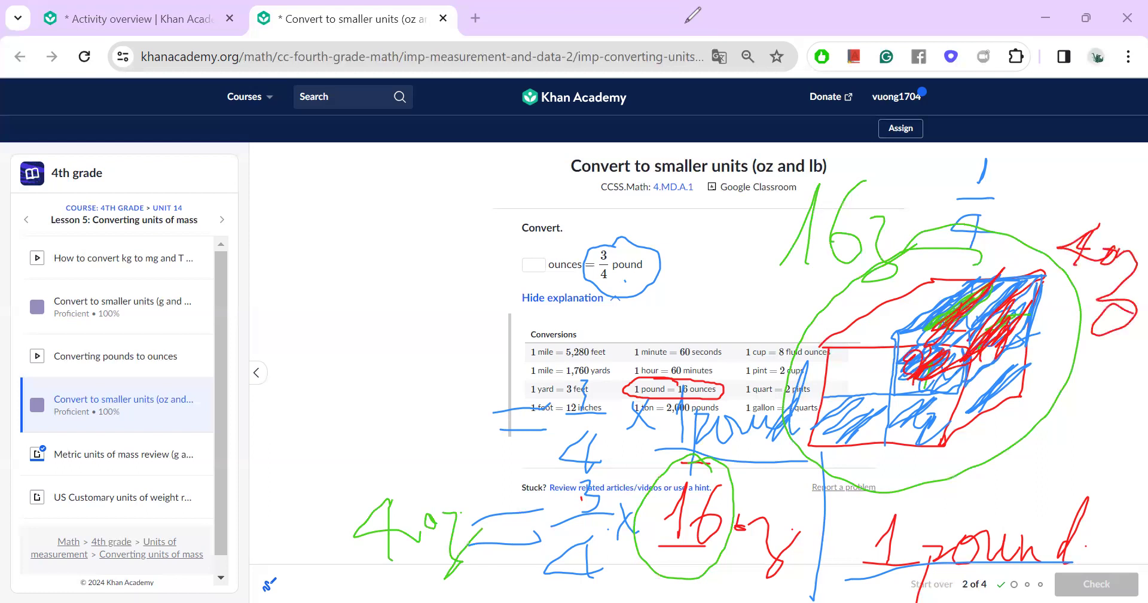
Underline 16 oz, circle the denominator 4 and underline 4 oz in red.
drag(629, 566, 752, 582)
mouse_move(607, 531)
mouse_down()
mouse_move(542, 592)
mouse_move(622, 536)
mouse_up()
drag(335, 561, 463, 562)
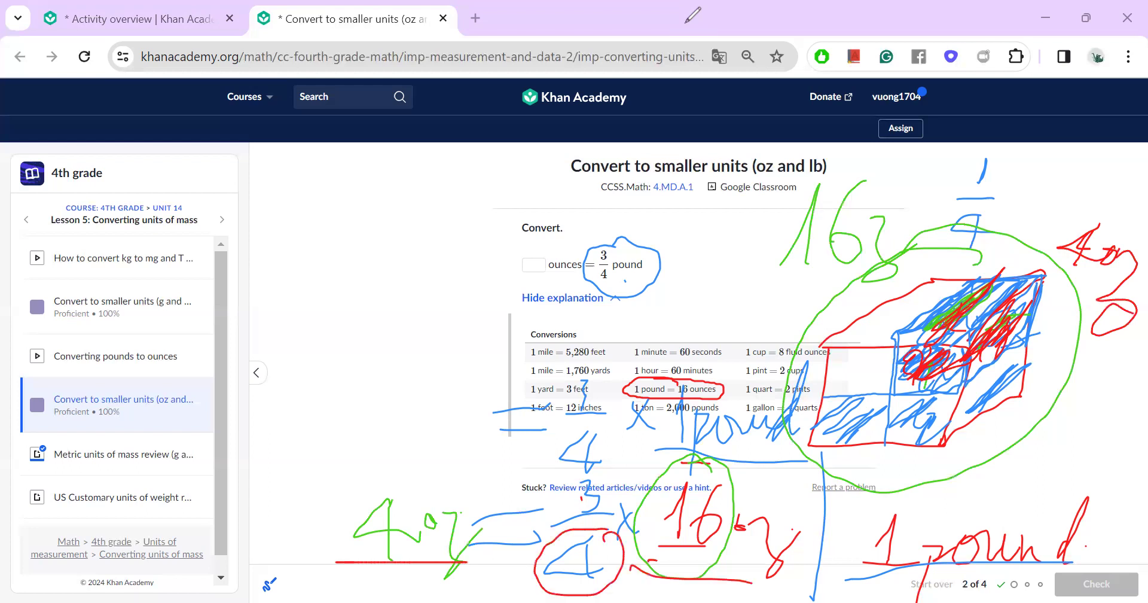
Circle the numerator 3 and write "3 x" in red before 4 oz.
mouse_move(610, 463)
mouse_down()
mouse_move(555, 498)
mouse_move(622, 478)
mouse_move(628, 505)
mouse_up()
drag(304, 524, 329, 551)
drag(330, 514, 298, 557)
mouse_move(227, 498)
mouse_down()
mouse_move(248, 528)
mouse_move(234, 578)
mouse_move(241, 560)
mouse_up()
drag(453, 560, 464, 545)
Write "= 12 oz" in red above the 3 x 4 oz product and circle "3/4 pound" in the problem.
drag(188, 430, 273, 433)
drag(187, 413, 261, 413)
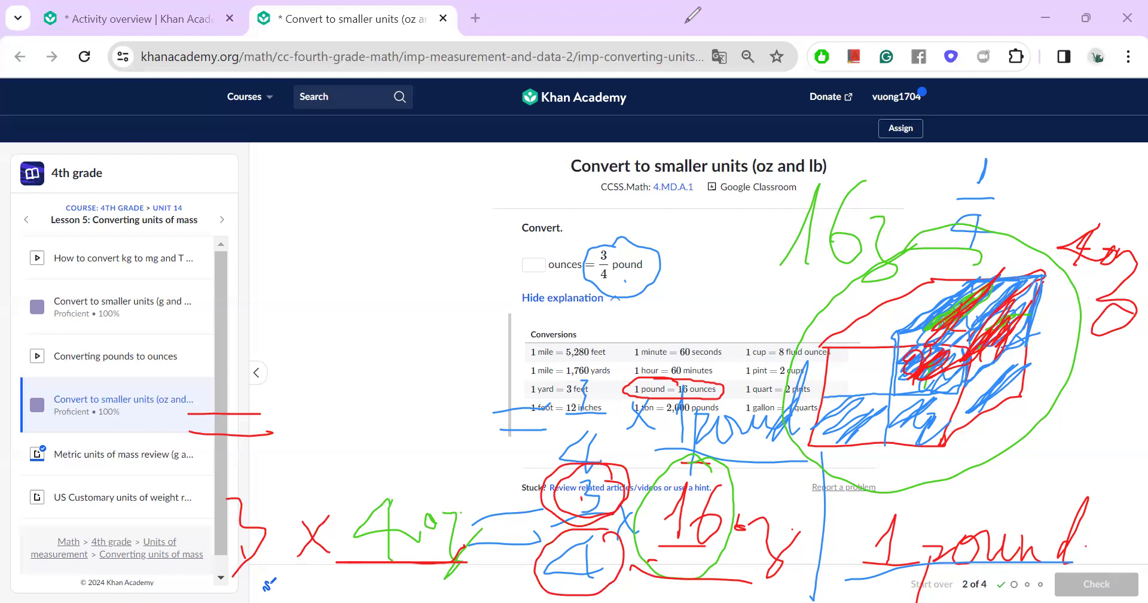
drag(323, 399, 335, 444)
mouse_move(366, 388)
mouse_down()
mouse_move(366, 428)
mouse_move(400, 429)
mouse_up()
mouse_move(421, 410)
mouse_down()
mouse_move(431, 401)
mouse_move(473, 414)
mouse_move(470, 475)
mouse_up()
mouse_move(627, 232)
mouse_down()
mouse_move(607, 298)
mouse_move(642, 232)
mouse_up()
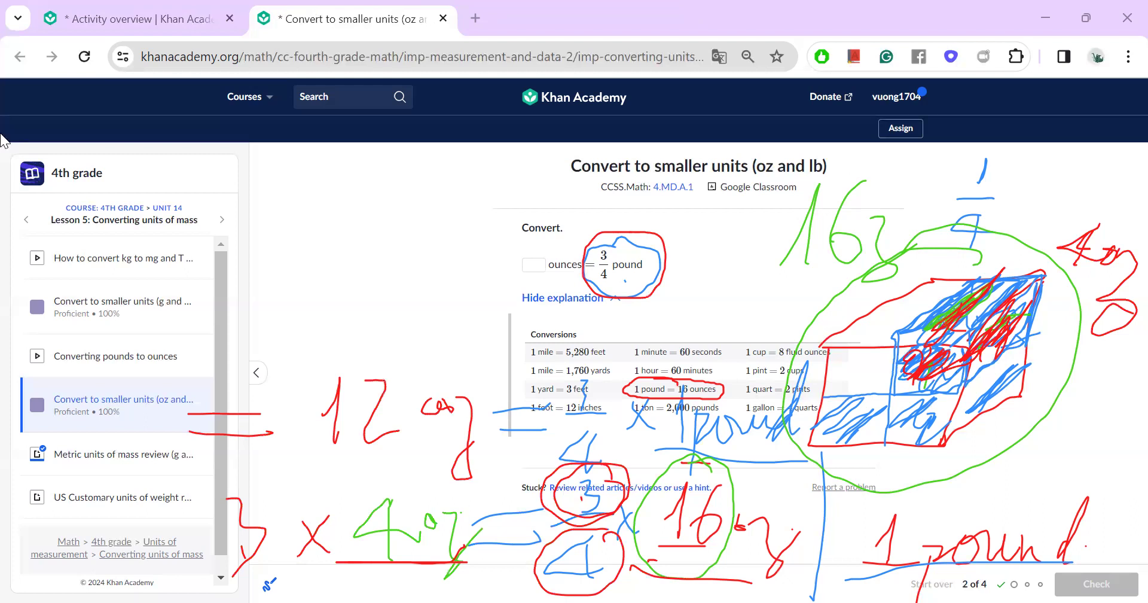
Enter 12 ounces for 3/4 pound and check the answer.
click(532, 263)
text(12)
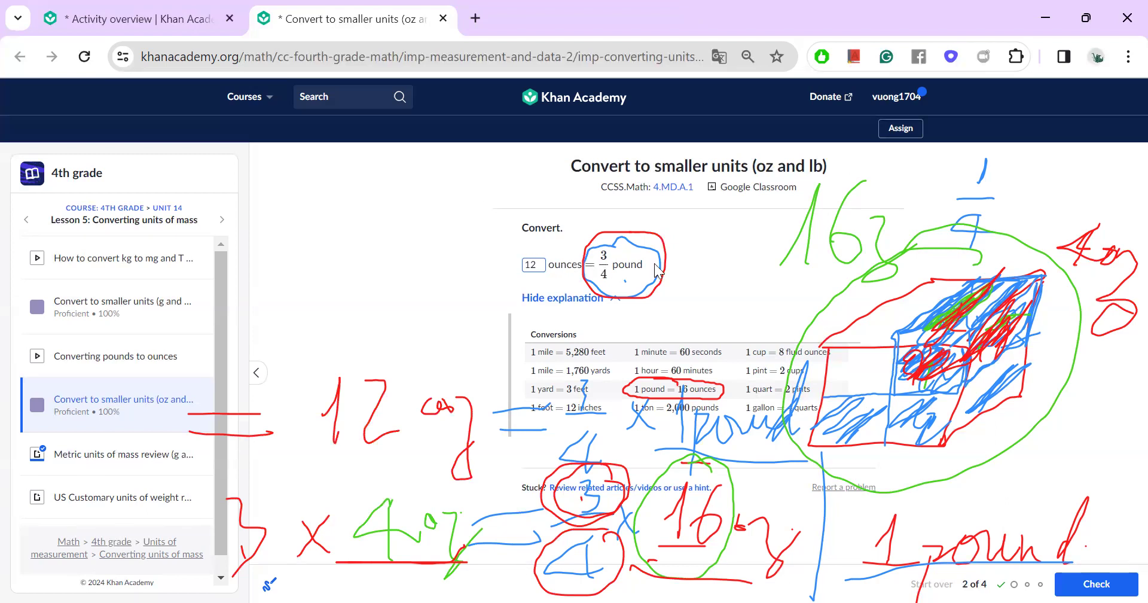
key(Return)
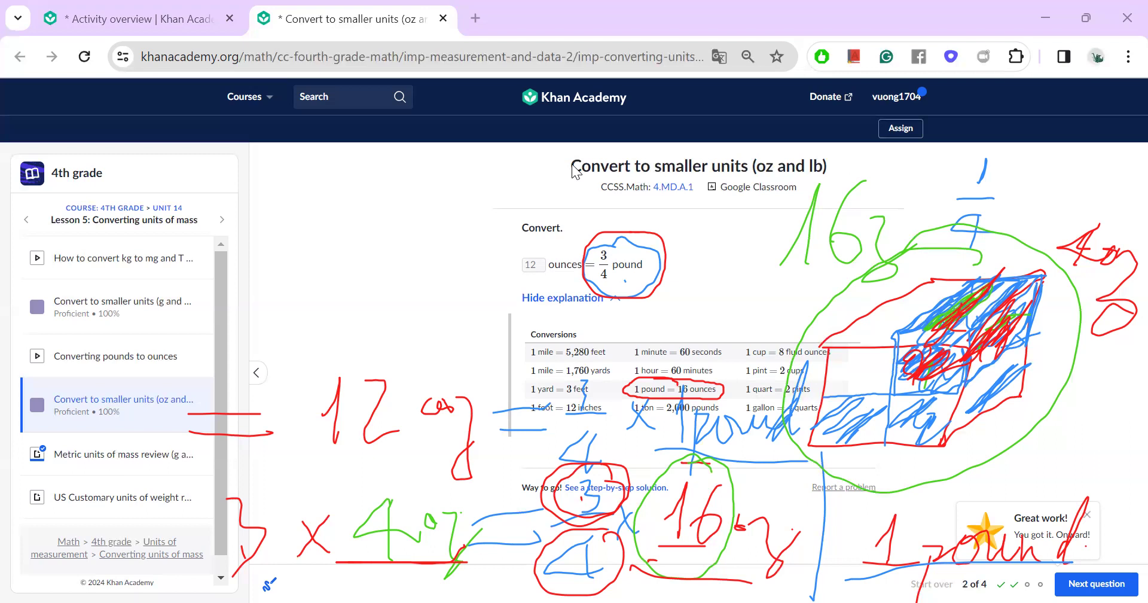
Re-circle the denominator 4, draw a box around 4 oz and re-circle the numerator 3 in red.
mouse_move(624, 526)
mouse_down()
mouse_move(574, 583)
mouse_move(604, 526)
mouse_move(542, 571)
mouse_move(634, 542)
mouse_move(541, 559)
mouse_move(615, 573)
mouse_move(615, 536)
mouse_up()
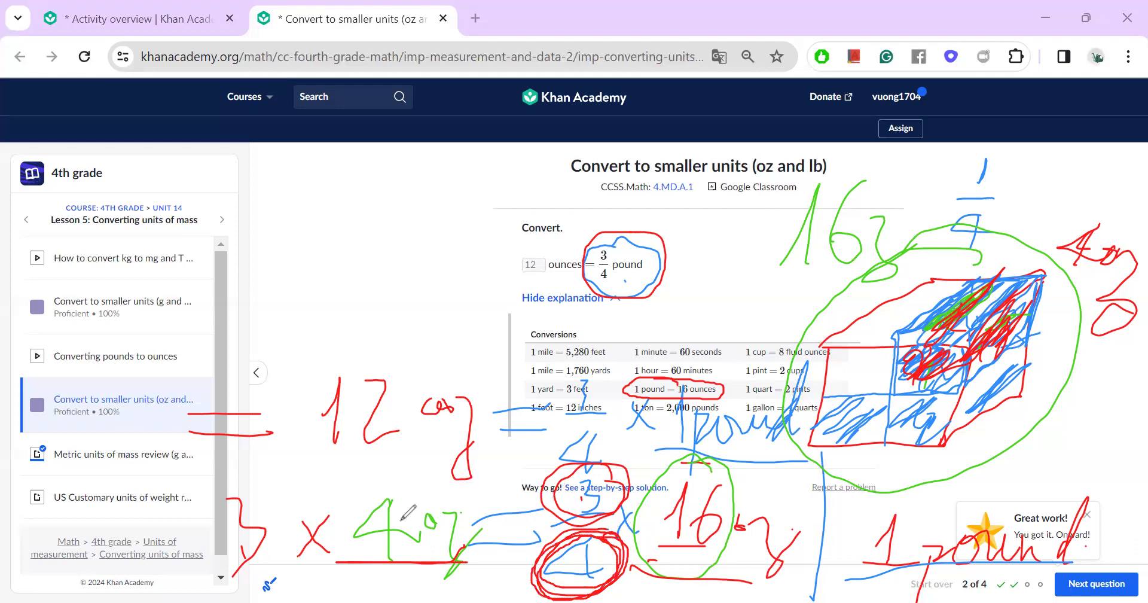
mouse_move(343, 482)
mouse_down()
mouse_move(477, 565)
mouse_move(455, 496)
mouse_move(419, 486)
mouse_up()
drag(579, 457, 622, 496)
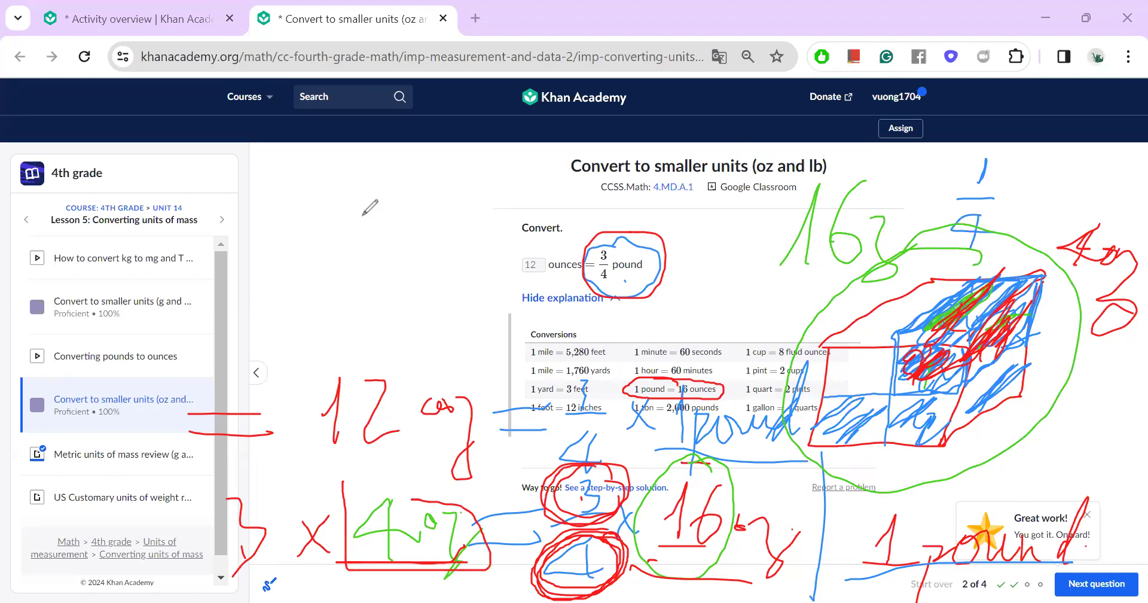
Clear all the drawings and advance to the third problem.
key(Delete)
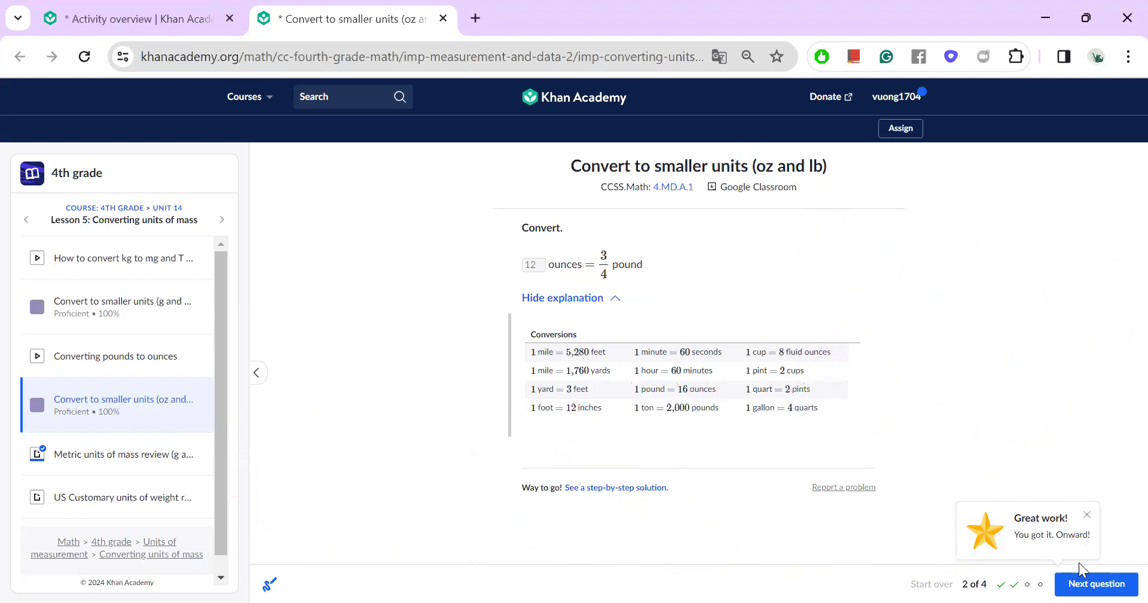
click(1095, 582)
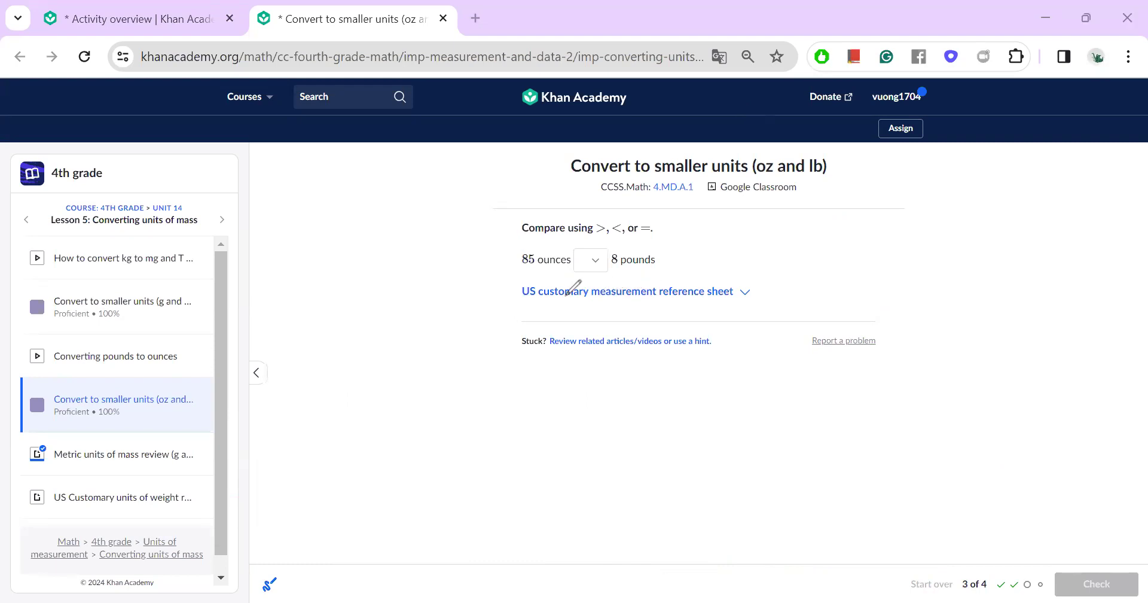
Underline 85 ounces, circle 8 pounds and begin its conversion with "= 8 x" in red.
drag(517, 271, 683, 276)
mouse_move(670, 244)
mouse_down()
mouse_move(636, 239)
mouse_move(611, 250)
mouse_move(605, 267)
mouse_move(667, 281)
mouse_move(676, 241)
mouse_up()
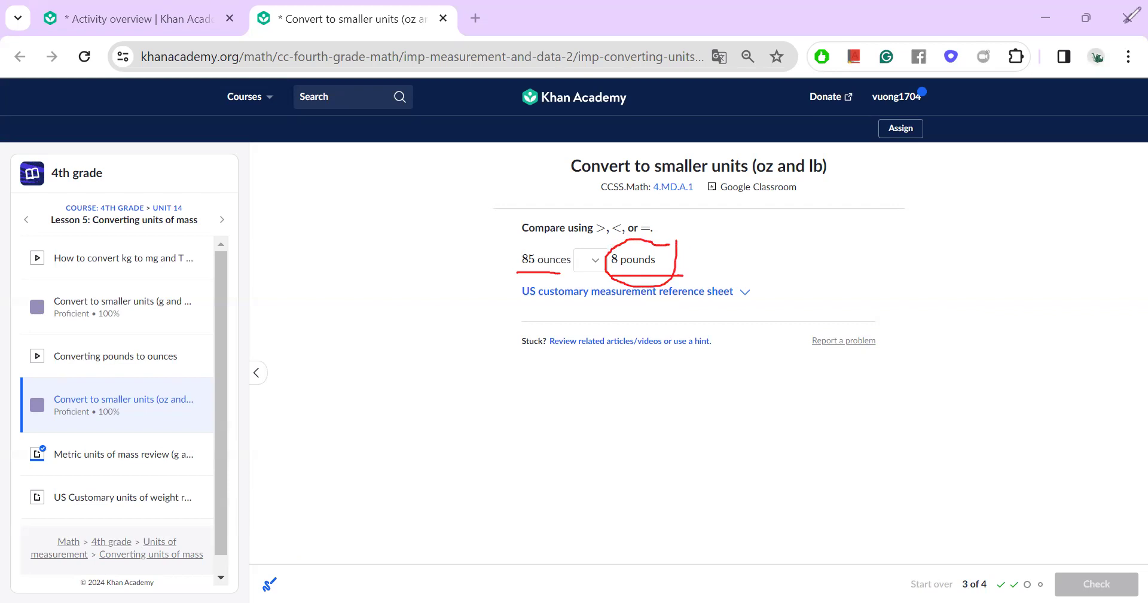
mouse_move(719, 265)
mouse_down()
mouse_move(747, 264)
mouse_move(754, 247)
mouse_move(797, 270)
mouse_move(808, 238)
mouse_move(845, 270)
mouse_move(843, 247)
mouse_up()
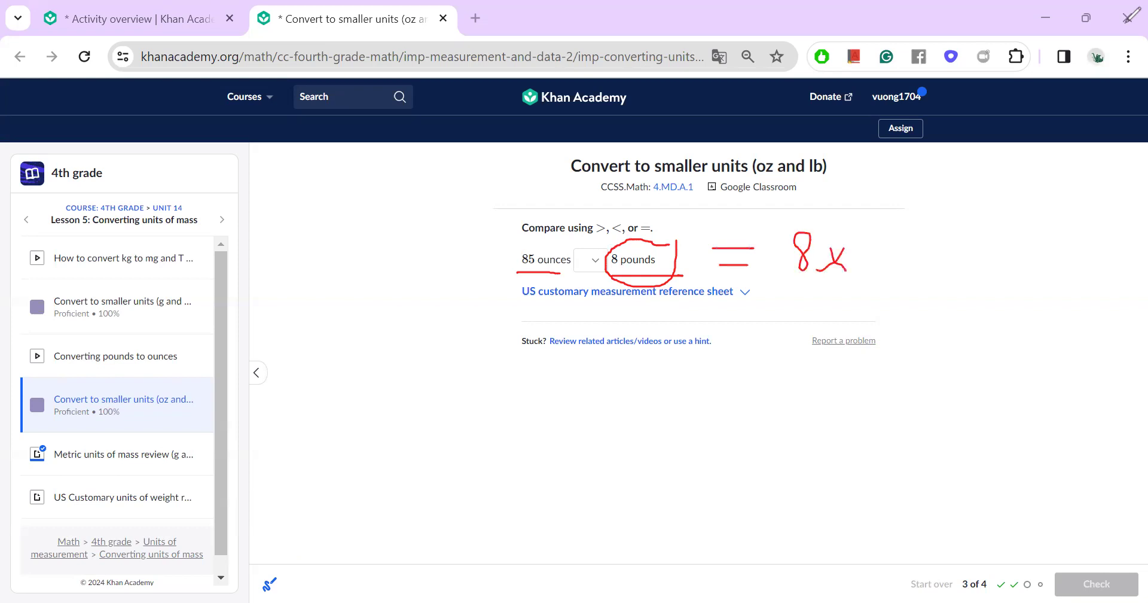
Show the measurement reference sheet, circle "1 pound = 16 ounces" and write 16 oz after "8 x".
click(627, 291)
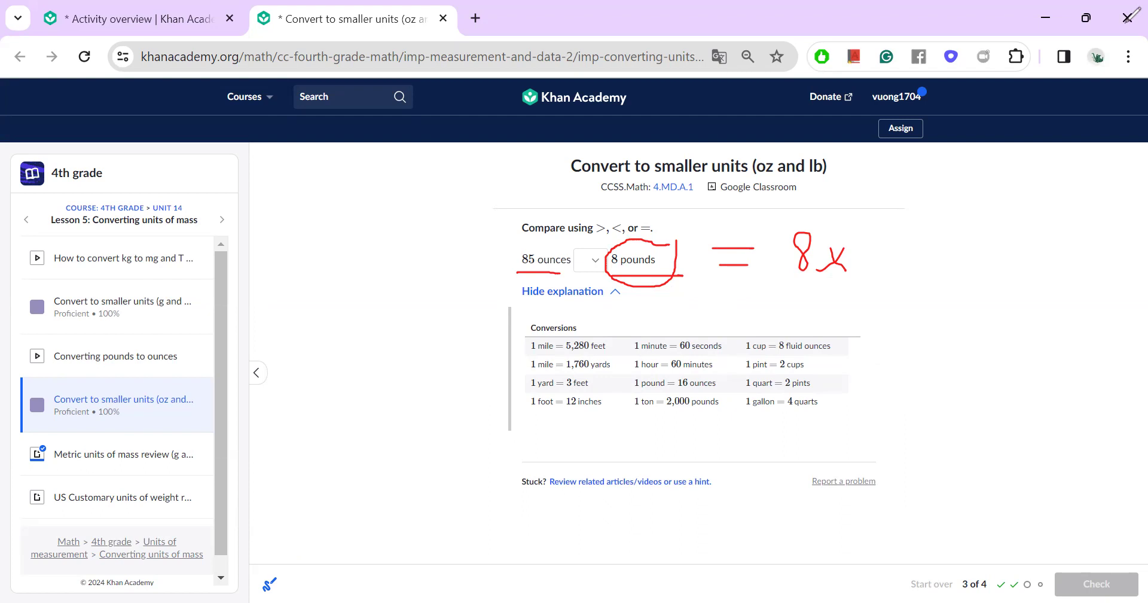
mouse_move(679, 364)
mouse_down()
mouse_move(725, 382)
mouse_move(677, 364)
mouse_up()
mouse_move(891, 245)
mouse_down()
mouse_move(898, 221)
mouse_move(884, 275)
mouse_up()
drag(933, 229, 905, 269)
drag(975, 267, 1035, 284)
Write the product "= 128 oz" in red below the multiplication.
mouse_move(878, 413)
mouse_down()
mouse_move(910, 412)
mouse_move(919, 397)
mouse_up()
drag(880, 381, 920, 385)
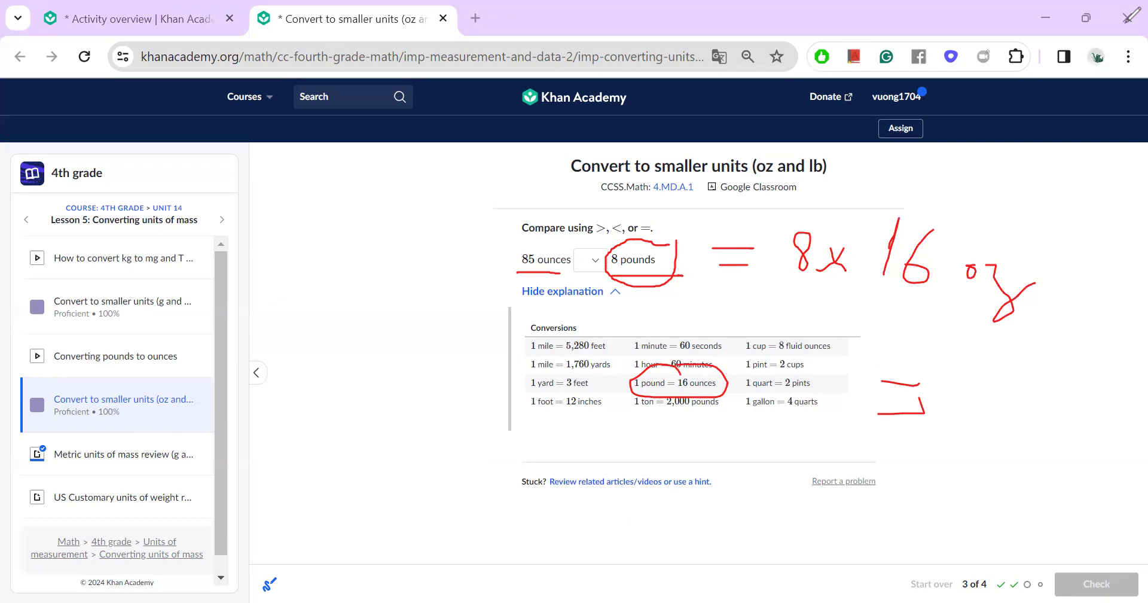
mouse_move(1050, 371)
mouse_down()
mouse_move(1041, 411)
mouse_move(1056, 377)
mouse_up()
drag(949, 394, 965, 413)
mouse_move(980, 377)
mouse_down()
mouse_move(984, 411)
mouse_move(1013, 413)
mouse_up()
drag(1100, 388, 1100, 390)
mouse_move(1116, 387)
mouse_down()
mouse_move(1129, 384)
mouse_move(1135, 429)
mouse_up()
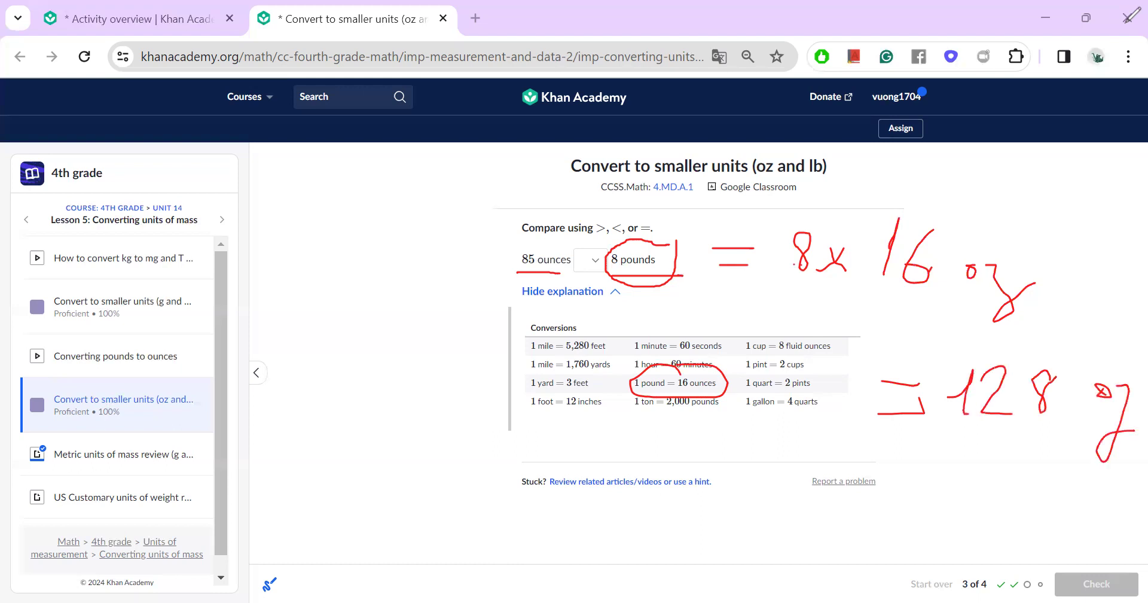
Circle 8 pounds, its equivalent 128 oz, and 85 ounces for comparison.
mouse_move(670, 236)
mouse_down()
mouse_move(616, 279)
mouse_move(667, 234)
mouse_move(658, 244)
mouse_up()
mouse_move(1065, 346)
mouse_down()
mouse_move(946, 380)
mouse_move(1089, 458)
mouse_move(1141, 418)
mouse_move(1089, 347)
mouse_up()
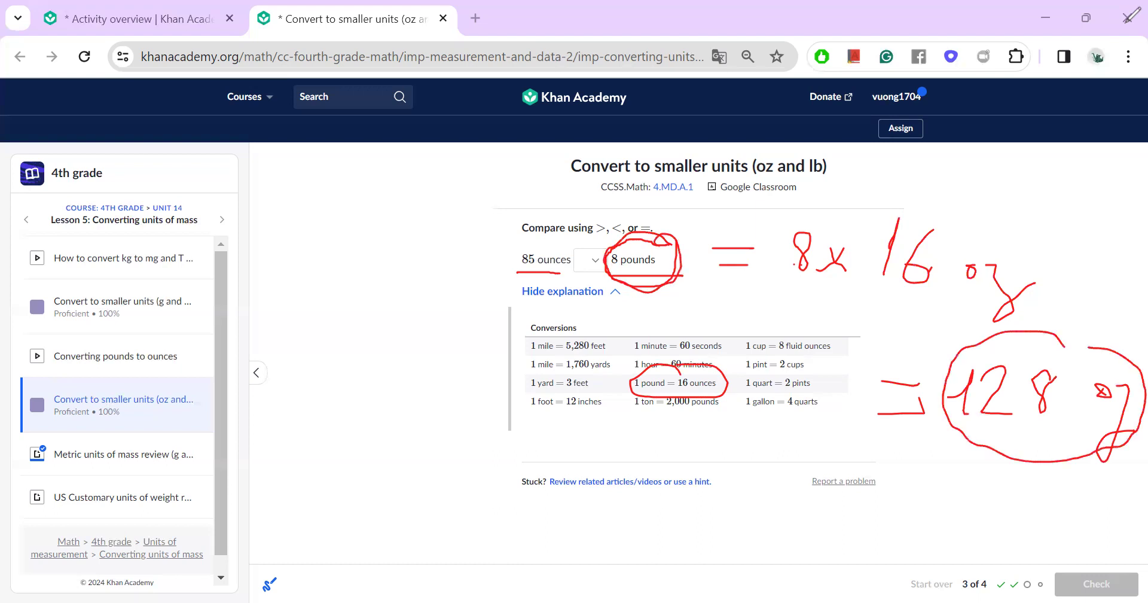
mouse_move(562, 239)
mouse_down()
mouse_move(513, 246)
mouse_move(533, 280)
mouse_move(550, 281)
mouse_move(556, 247)
mouse_up()
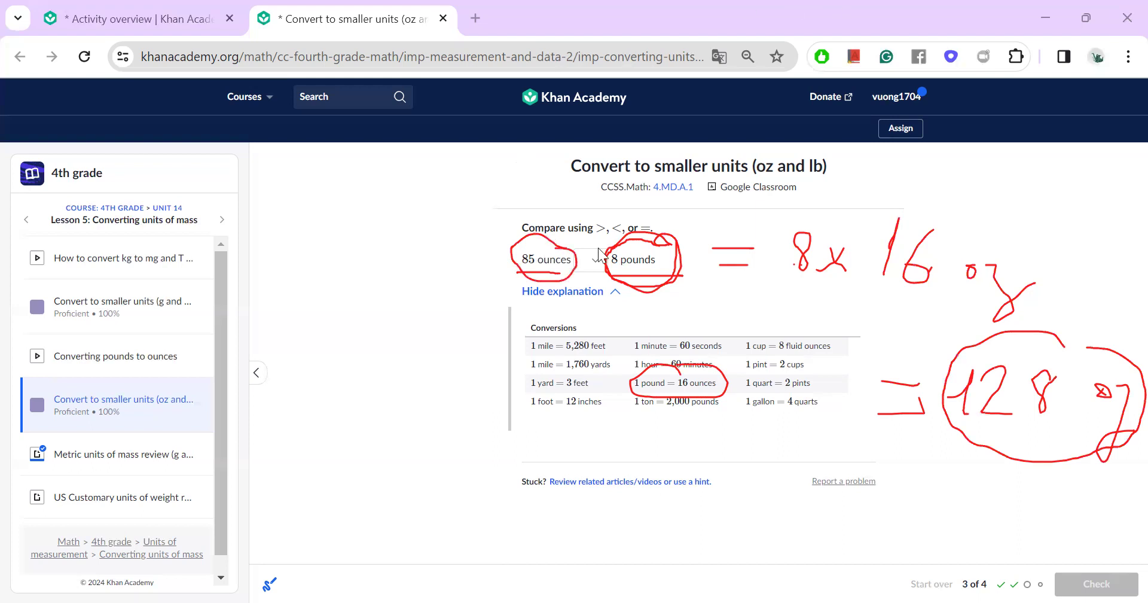
Choose < between 85 ounces and 8 pounds and check the answer.
click(608, 267)
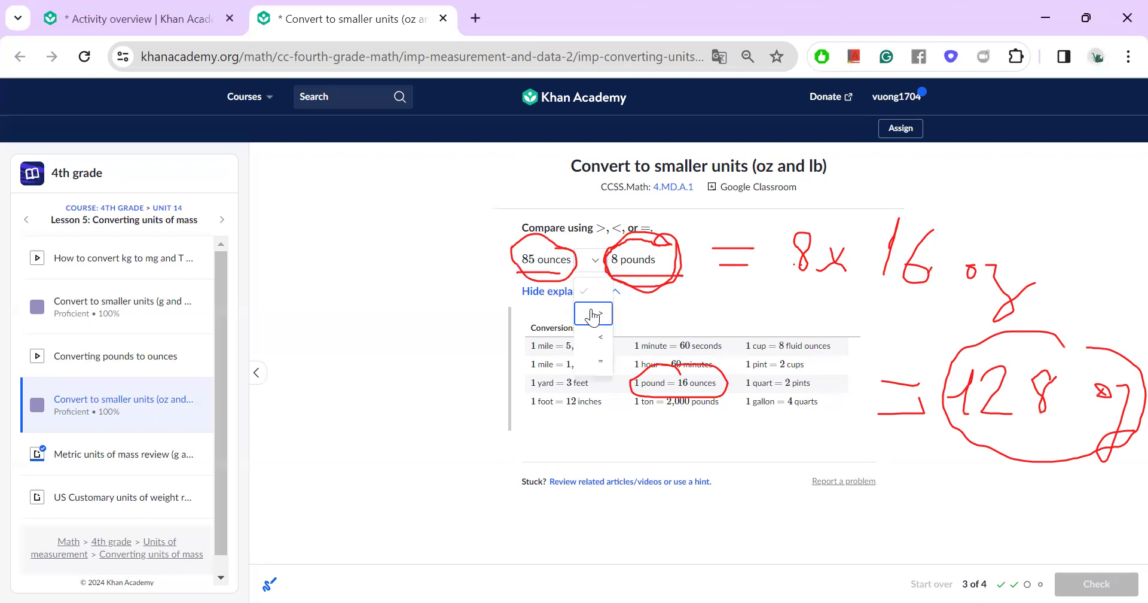
click(589, 333)
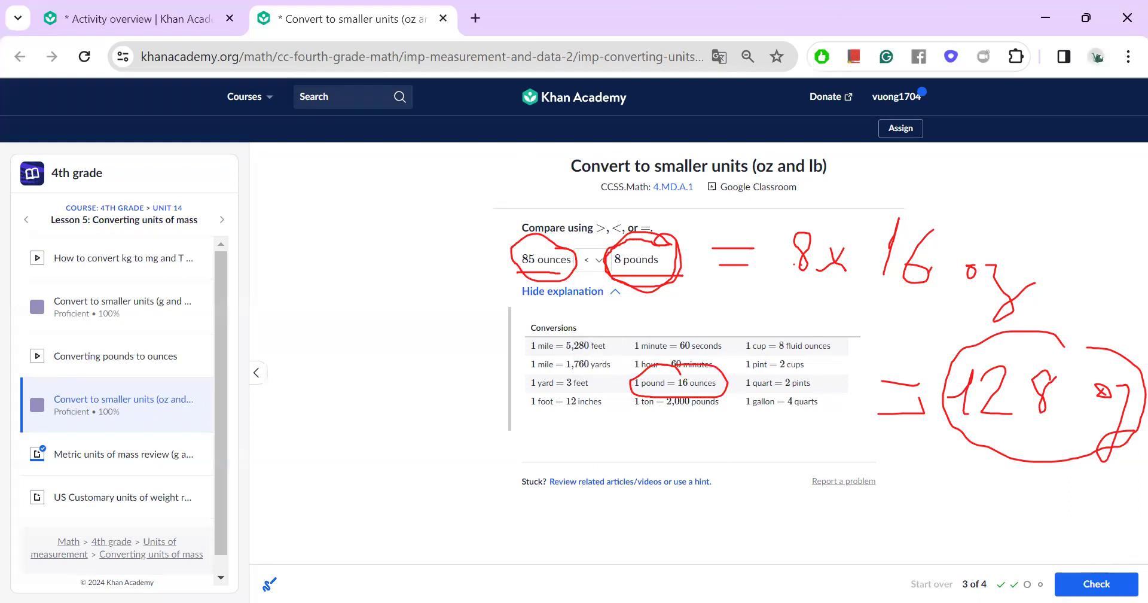
click(1090, 581)
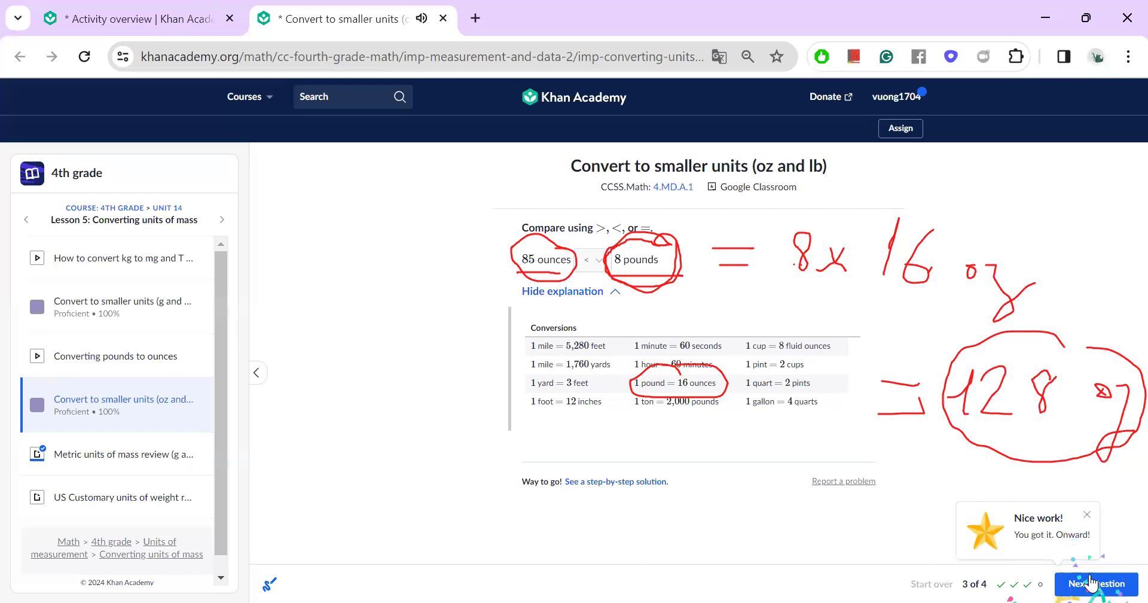
Go to the next question, clear the old drawings, and temporarily circle and underline 7 pounds 15 ounces in red.
click(1090, 581)
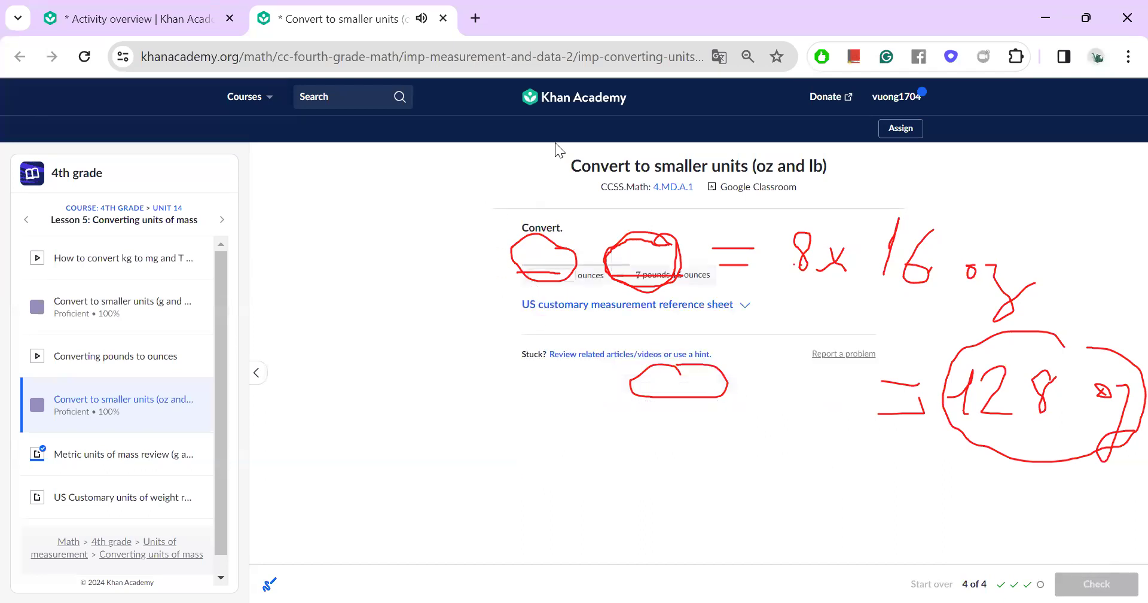
key(e)
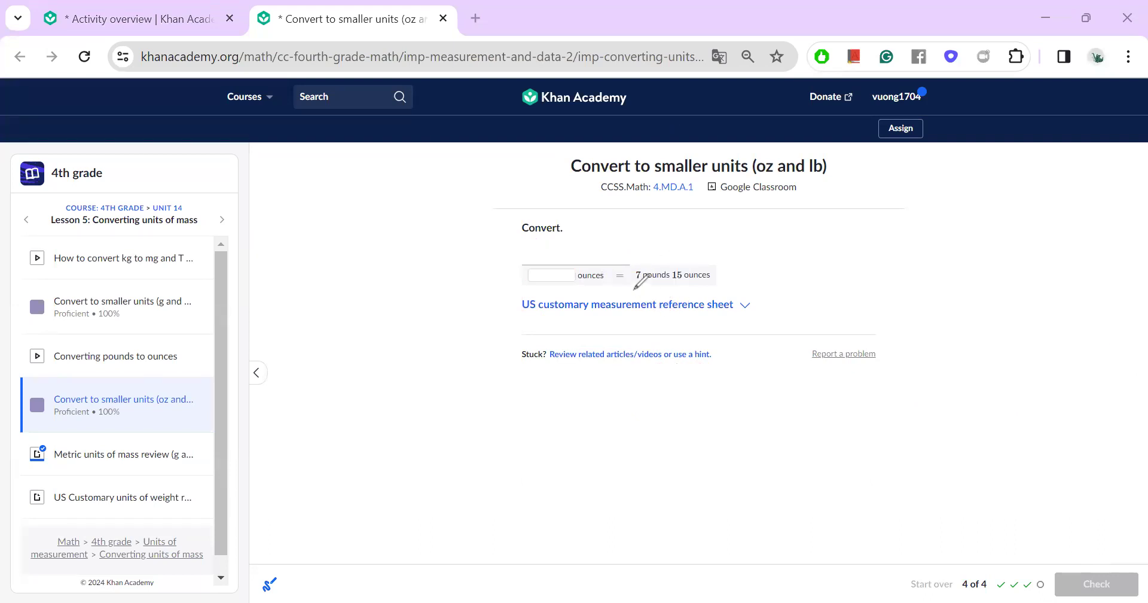
mouse_move(630, 288)
mouse_down()
mouse_move(695, 287)
mouse_move(716, 268)
mouse_move(639, 252)
mouse_move(621, 293)
mouse_up()
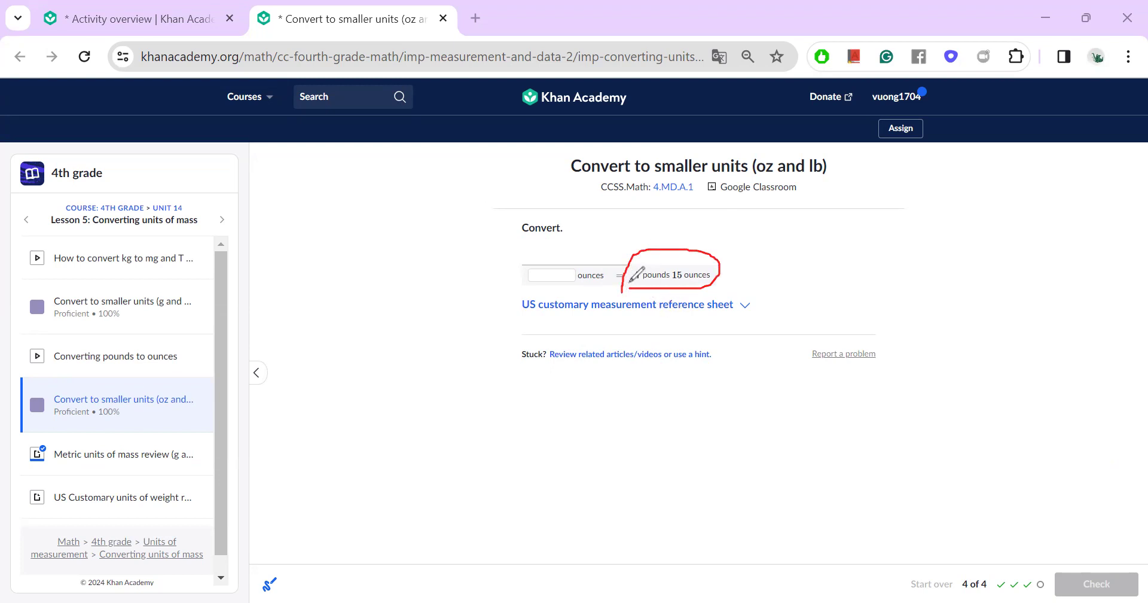
drag(629, 280, 706, 276)
key(e)
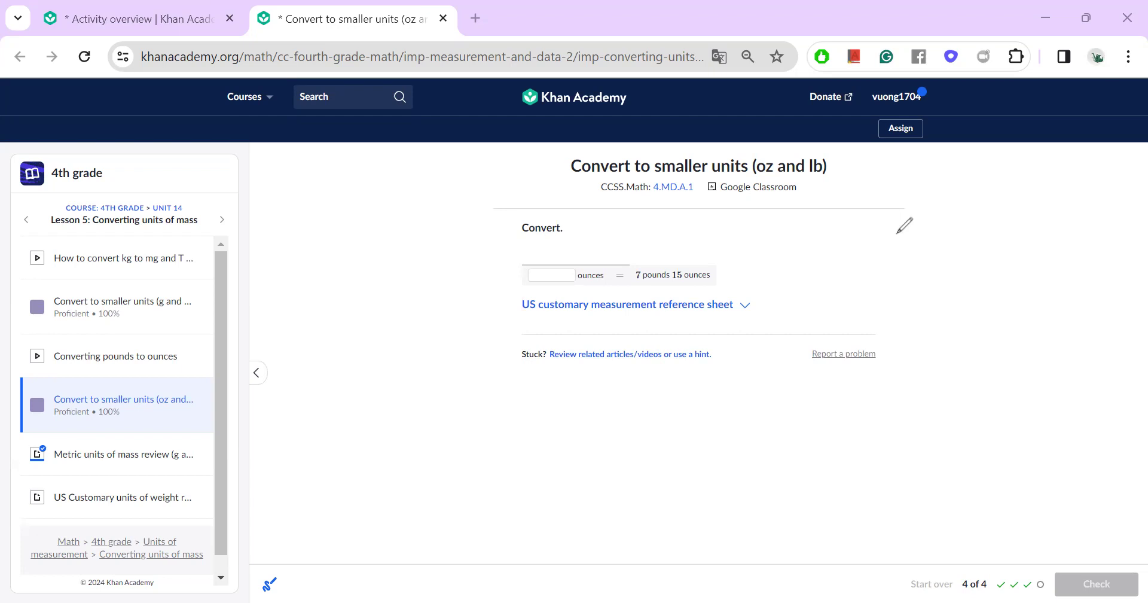
Underline 7 pounds, show the measurement reference sheet, and write "= 7 x 16 +" in red below the question.
drag(620, 406, 663, 402)
drag(616, 381, 672, 381)
drag(844, 380, 841, 412)
drag(818, 396, 859, 397)
drag(630, 282, 672, 282)
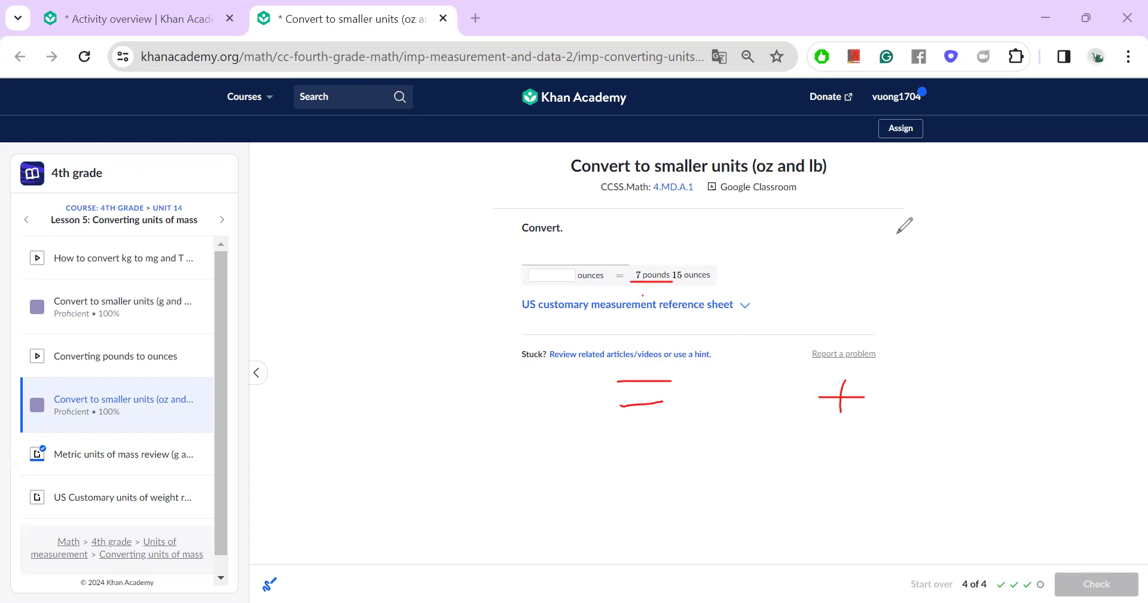
drag(684, 366, 694, 411)
mouse_move(682, 380)
mouse_down()
mouse_move(721, 380)
mouse_move(741, 413)
mouse_move(718, 411)
mouse_up()
mouse_move(763, 392)
mouse_down()
mouse_move(778, 366)
mouse_move(771, 407)
mouse_up()
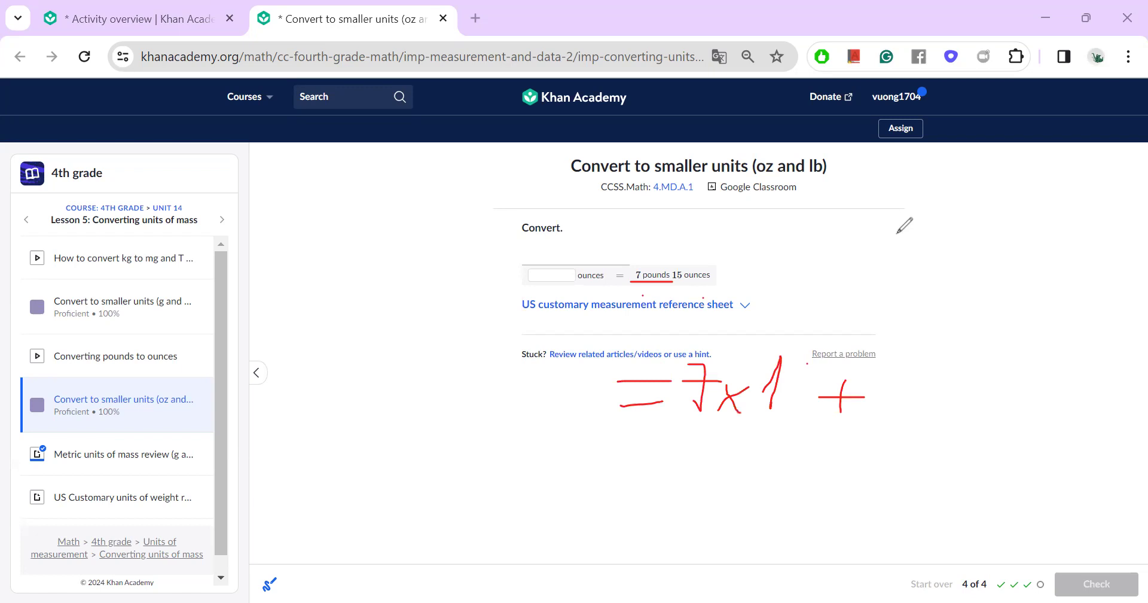
click(628, 304)
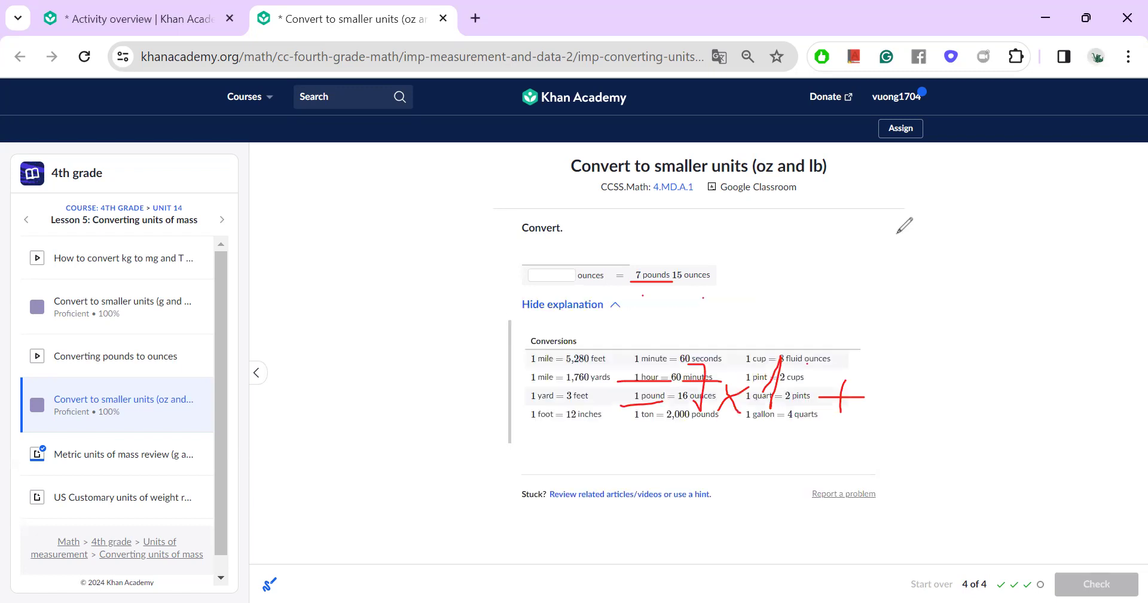
drag(813, 363, 791, 400)
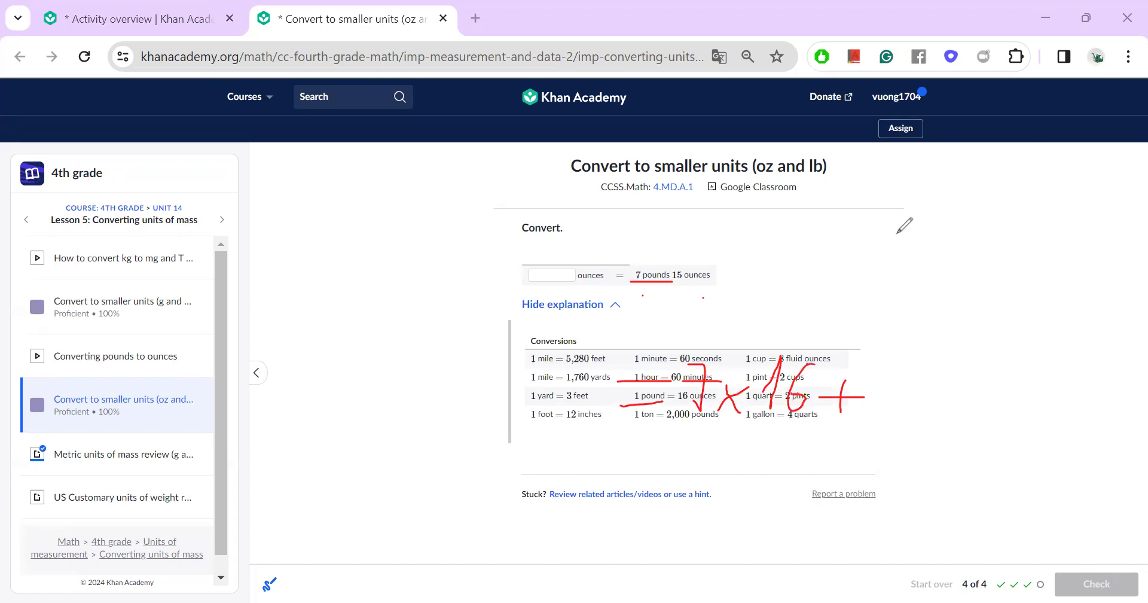
Mark 16 ounces and circle 15 ounces in green, then write 15 after the plus sign and start a second line with "=".
mouse_move(669, 399)
mouse_down()
mouse_move(695, 403)
mouse_move(686, 403)
mouse_up()
mouse_move(710, 248)
mouse_down()
mouse_move(668, 267)
mouse_move(738, 270)
mouse_move(705, 248)
mouse_up()
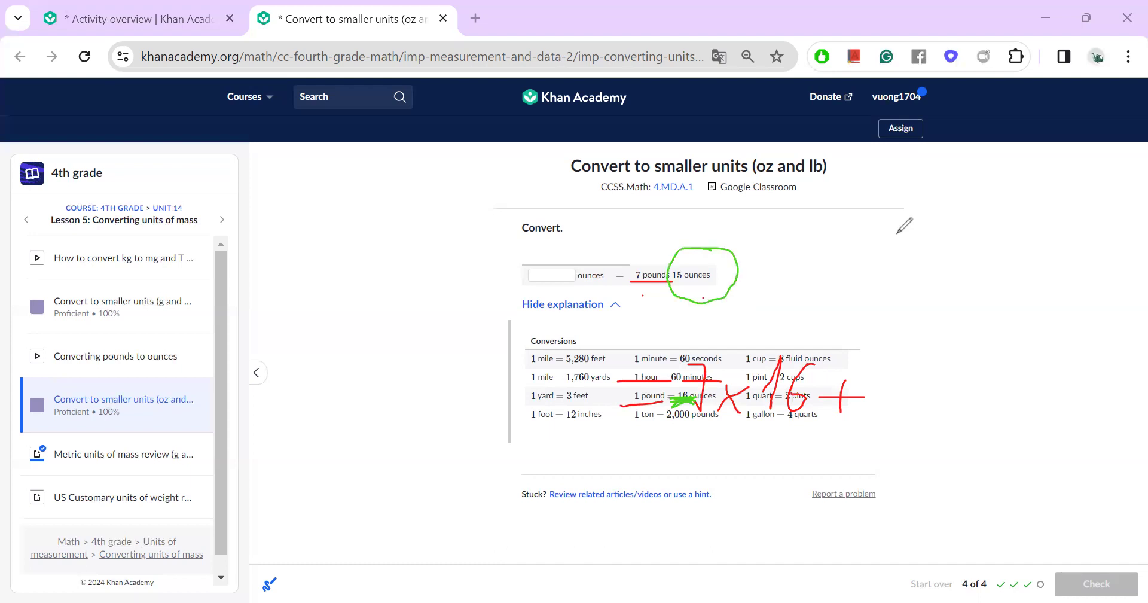
drag(931, 398, 940, 411)
drag(976, 364, 1008, 364)
mouse_move(974, 365)
mouse_down()
mouse_move(1011, 394)
mouse_move(992, 413)
mouse_up()
drag(601, 487, 648, 494)
drag(597, 463, 656, 464)
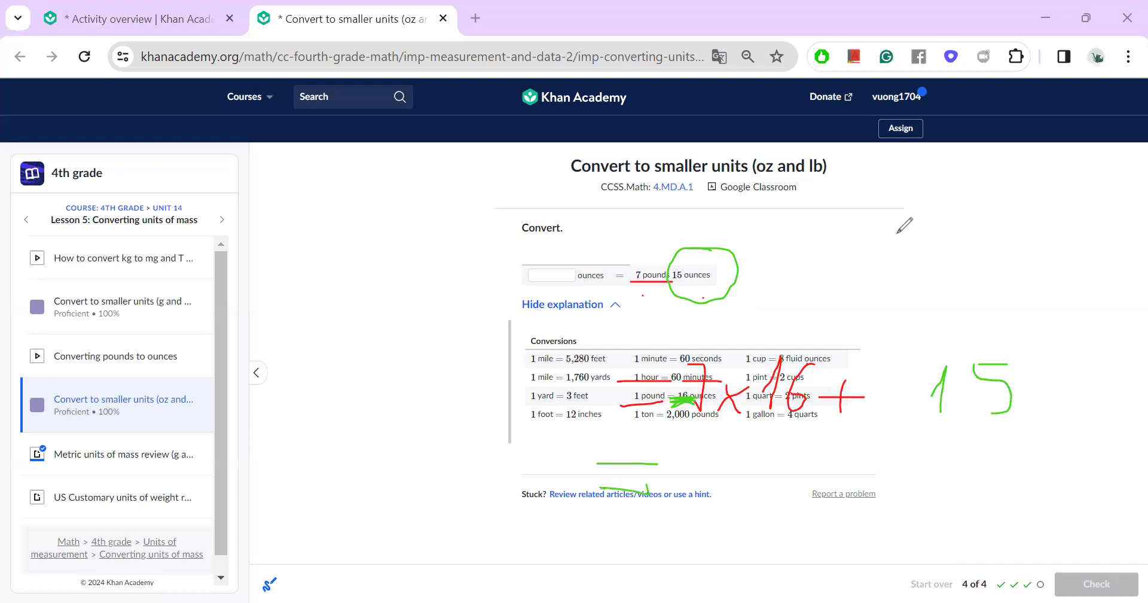
Underline 7 x 16 and 15 in blue and write "112 + 15" on the second line, noting the carried 4 below.
mouse_move(681, 428)
mouse_down()
mouse_move(721, 413)
mouse_move(822, 414)
mouse_up()
mouse_move(779, 448)
mouse_down()
mouse_move(785, 434)
mouse_move(783, 487)
mouse_up()
mouse_move(807, 530)
mouse_down()
mouse_move(800, 545)
mouse_move(823, 545)
mouse_up()
drag(817, 528, 813, 564)
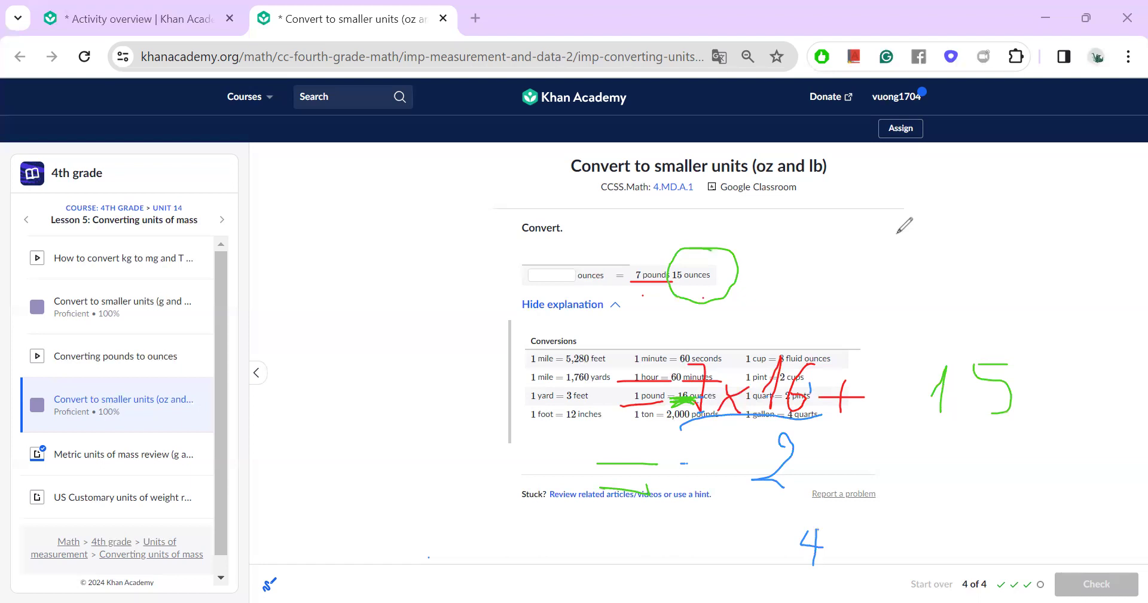
mouse_move(686, 464)
mouse_down()
mouse_move(718, 431)
mouse_move(713, 479)
mouse_move(737, 491)
mouse_up()
drag(886, 446, 887, 490)
drag(864, 463, 915, 462)
drag(910, 414, 1028, 413)
drag(940, 462, 950, 486)
mouse_move(1008, 445)
mouse_down()
mouse_move(996, 479)
mouse_move(975, 492)
mouse_up()
Remove the carried 4 and write the total "= 127" in blue on a third line.
drag(595, 548, 660, 546)
drag(597, 571, 645, 564)
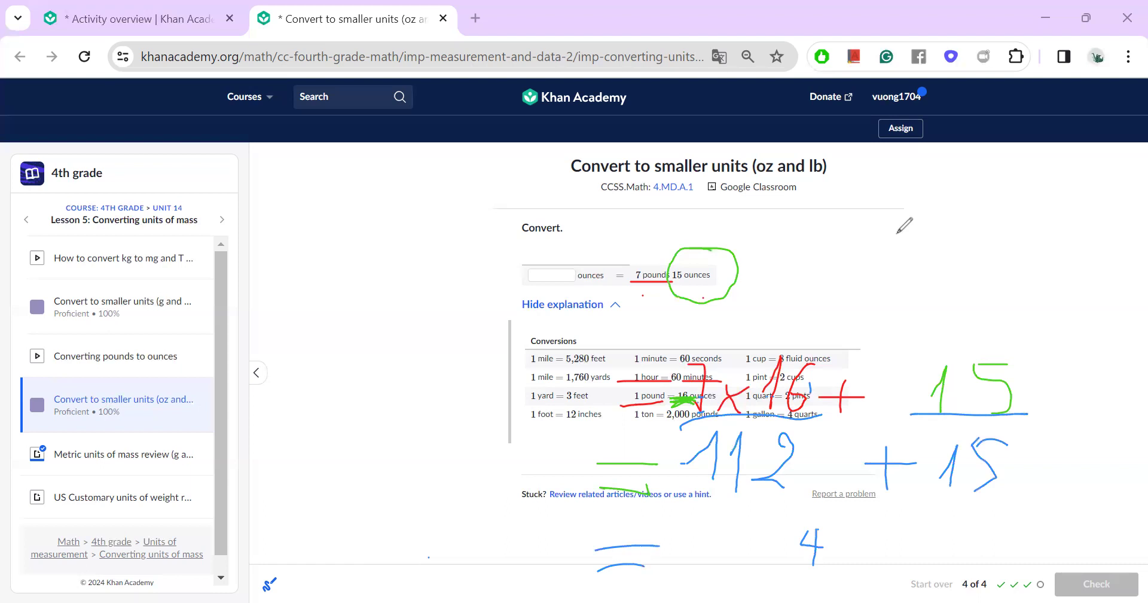
key(ctrl+z)
drag(729, 562, 747, 581)
mouse_move(777, 538)
mouse_down()
mouse_move(804, 531)
mouse_move(818, 579)
mouse_up()
mouse_move(840, 531)
mouse_down()
mouse_move(855, 574)
mouse_move(887, 547)
mouse_up()
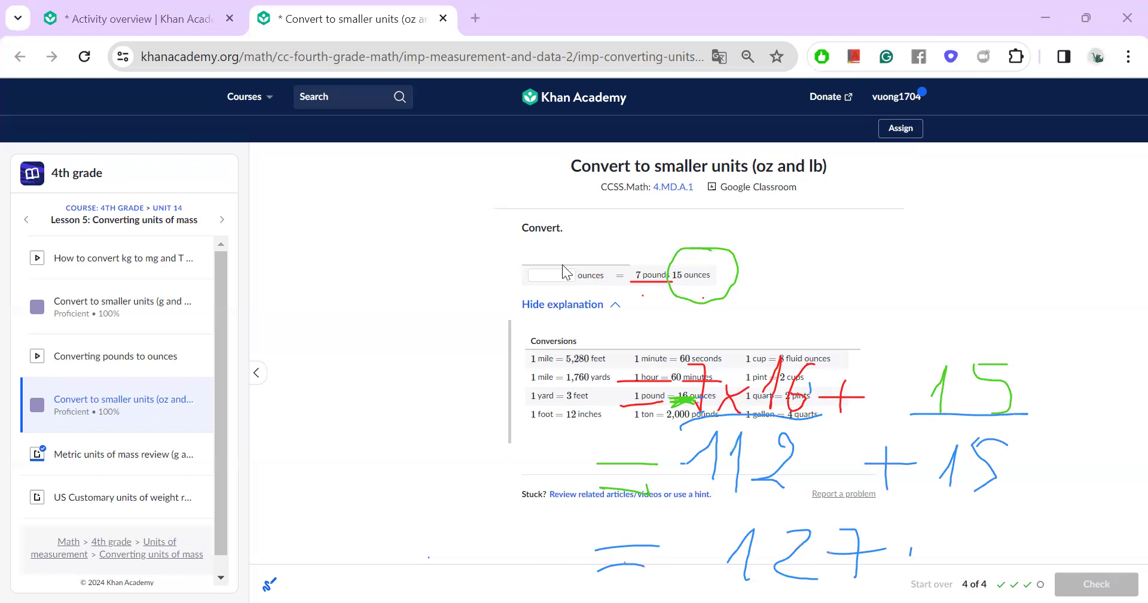
Answer 127 ounces, check it, and show the exercise summary.
click(548, 272)
text(127)
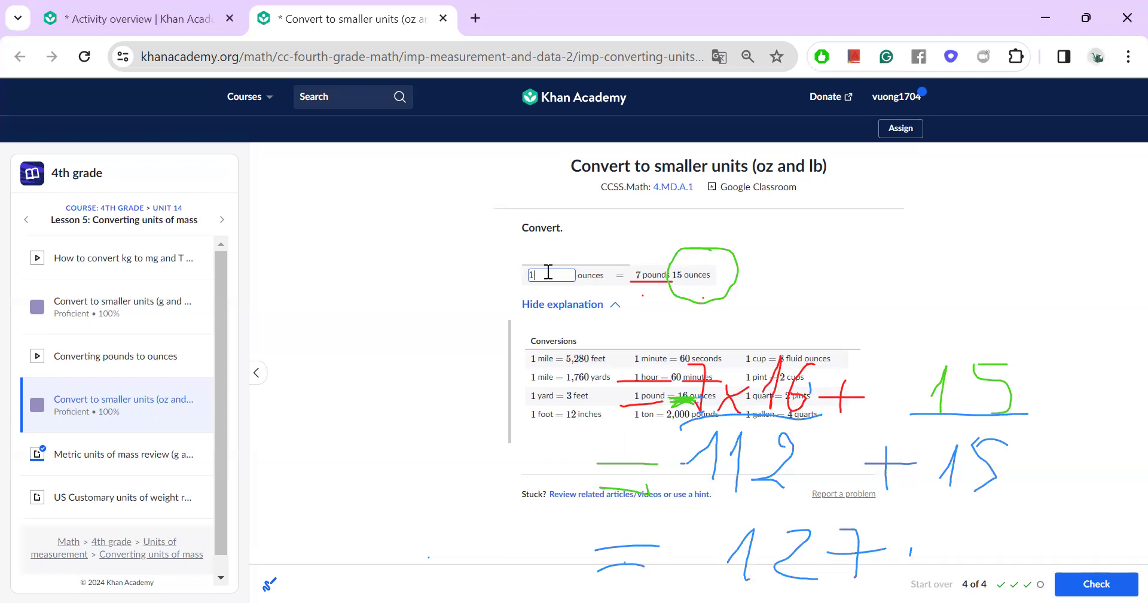
key(Return)
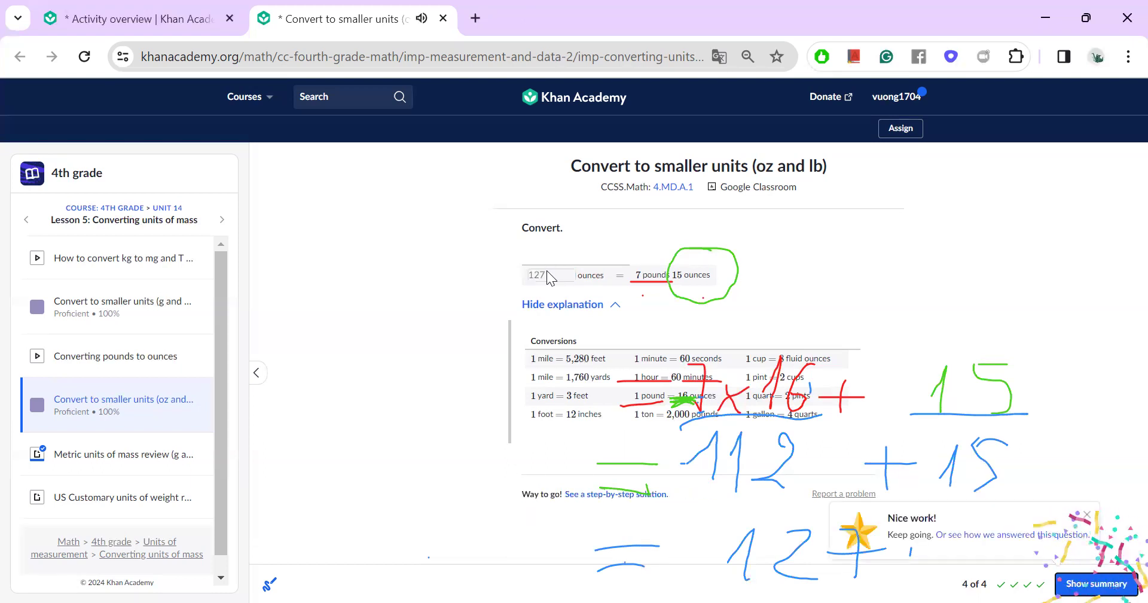
key(Return)
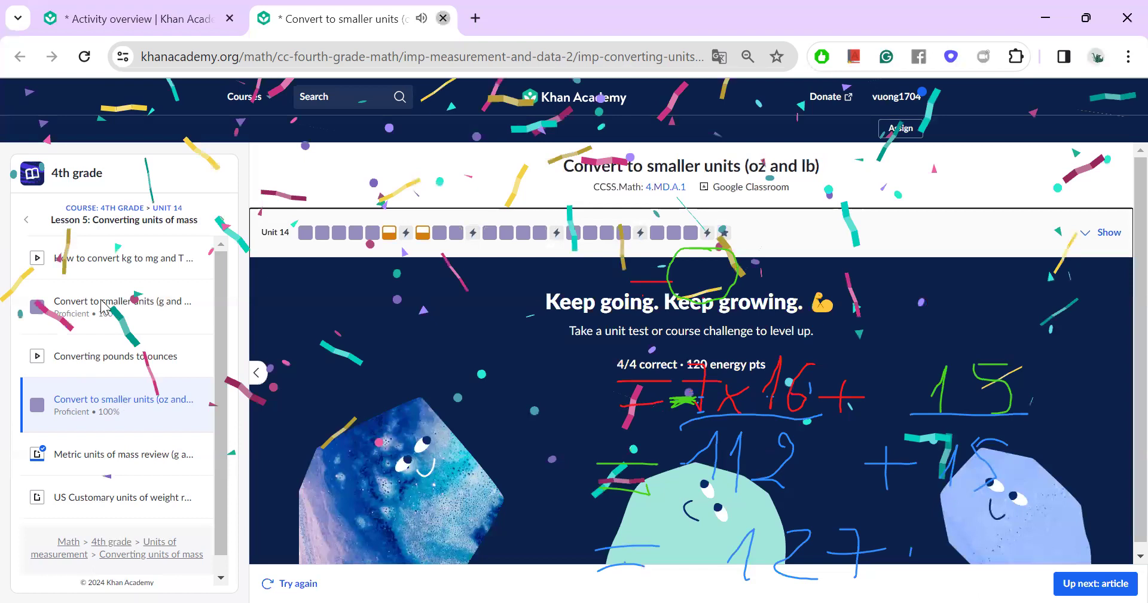
Close the finished exercise and start the "Convert to smaller units (mL and L)" exercise from the class skills overview.
key(ctrl+w)
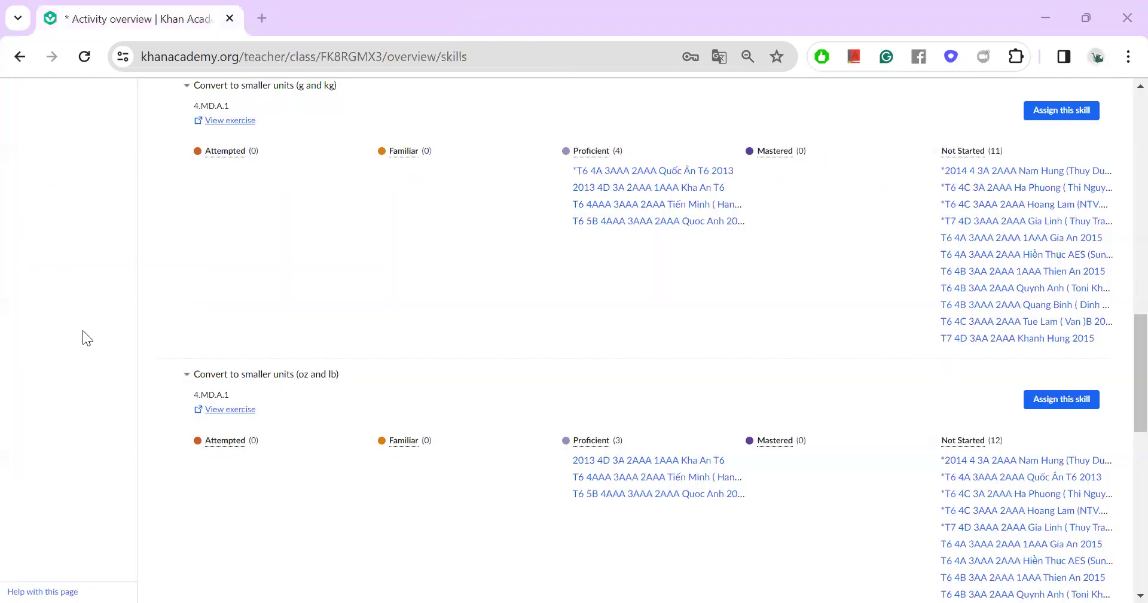
scroll(97, 339, down, 3)
click(252, 239)
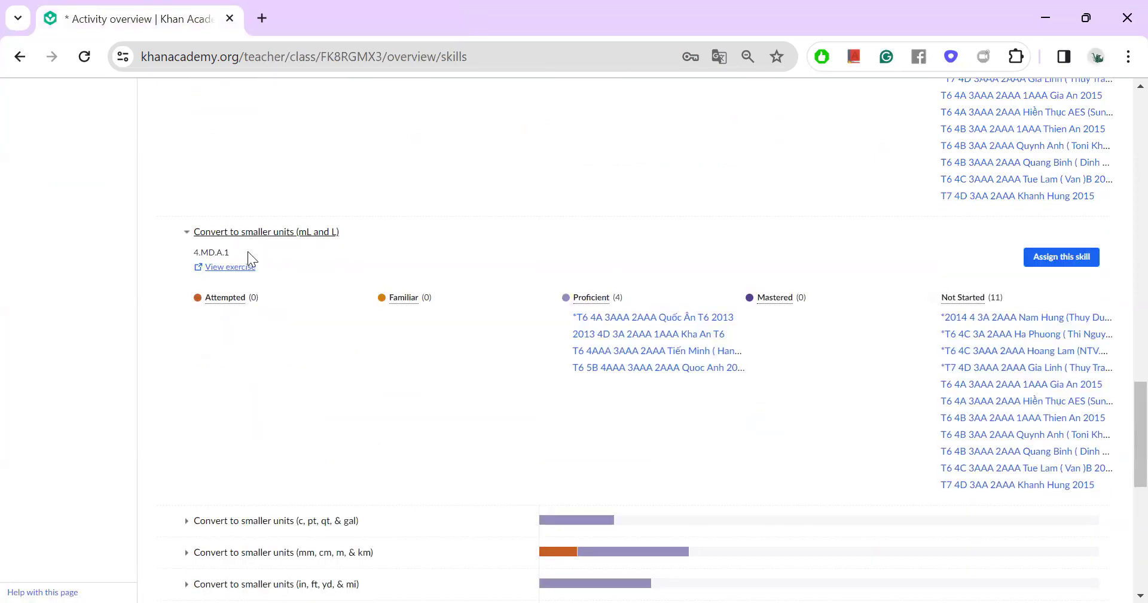
click(235, 267)
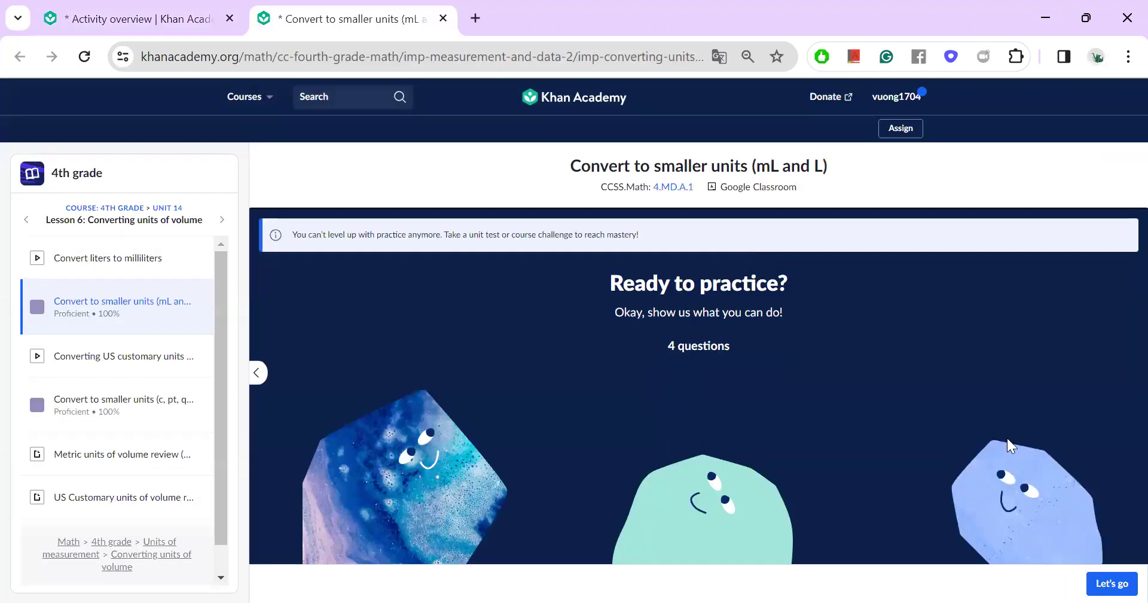
click(1110, 583)
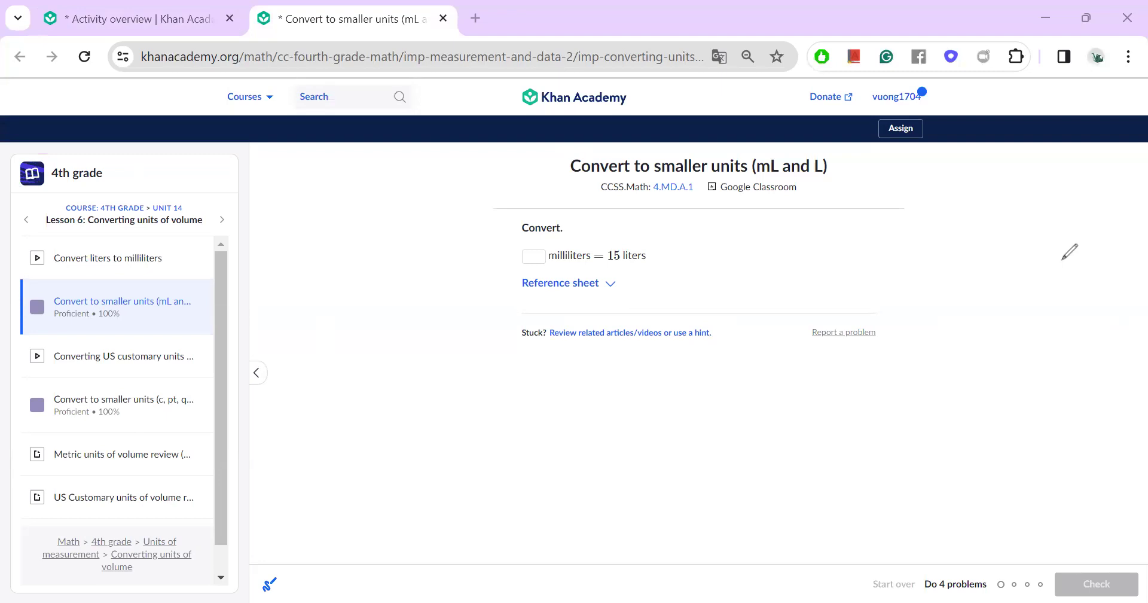
Draw a large bottle in red below the question and label it "1 L".
mouse_move(525, 336)
mouse_down()
mouse_move(564, 491)
mouse_move(579, 488)
mouse_up()
drag(588, 336, 581, 477)
mouse_move(526, 335)
mouse_down()
mouse_move(592, 319)
mouse_move(536, 330)
mouse_move(562, 282)
mouse_move(564, 328)
mouse_up()
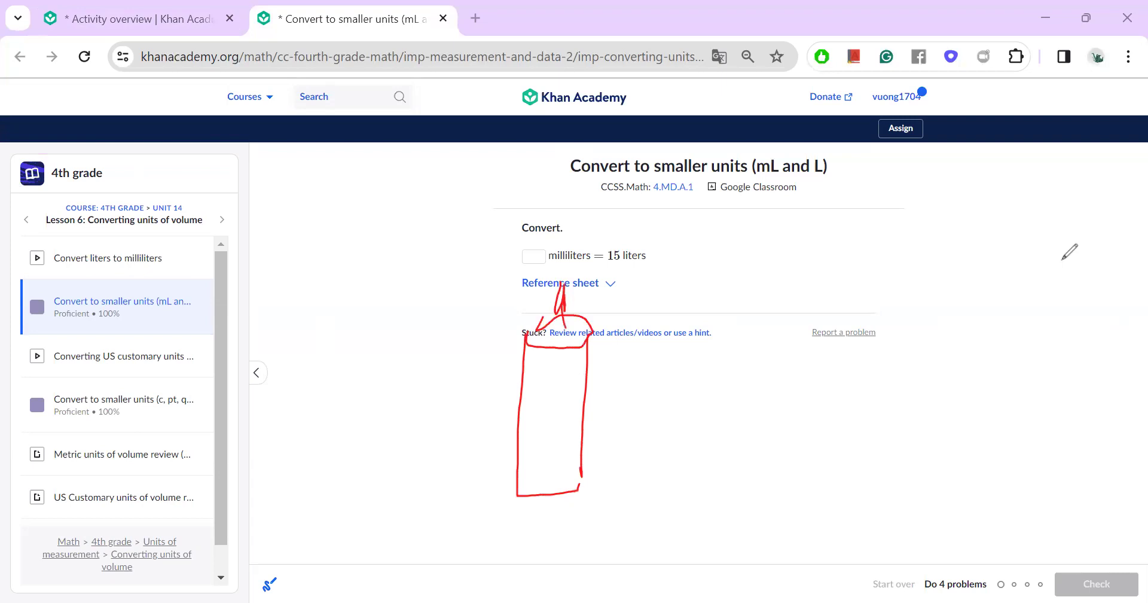
mouse_move(518, 540)
mouse_down()
mouse_move(528, 531)
mouse_move(527, 562)
mouse_move(572, 562)
mouse_up()
Draw a small bottle in red beside the large one and label it "250 ml".
mouse_move(807, 414)
mouse_down()
mouse_move(824, 480)
mouse_move(840, 412)
mouse_move(824, 427)
mouse_move(811, 411)
mouse_up()
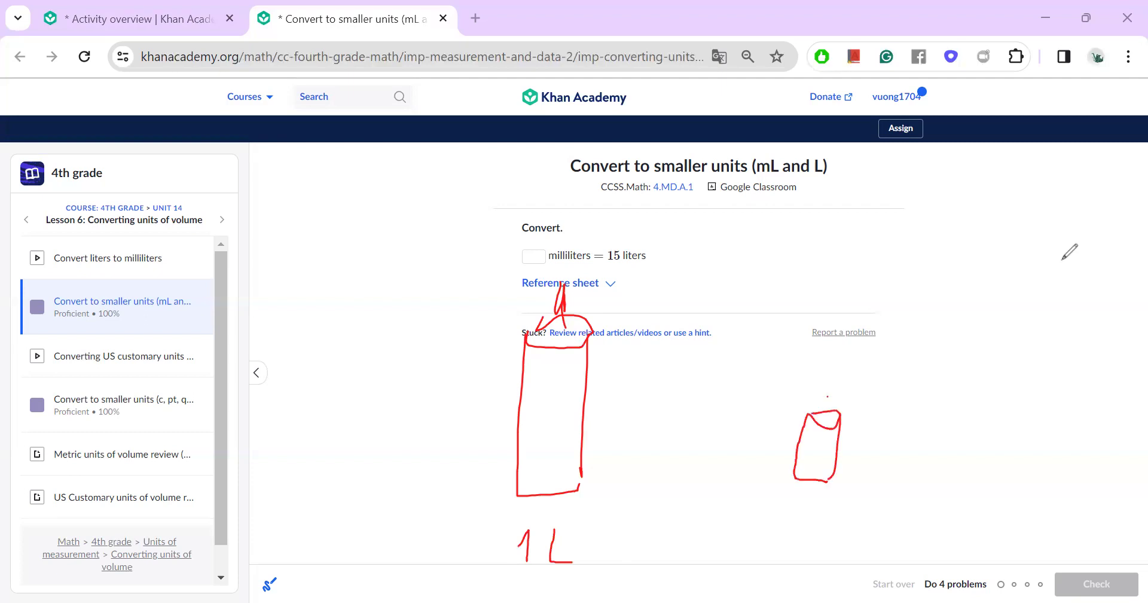
drag(826, 401, 833, 413)
mouse_move(767, 523)
mouse_down()
mouse_move(788, 556)
mouse_move(821, 512)
mouse_move(806, 560)
mouse_up()
mouse_move(849, 513)
mouse_down()
mouse_move(854, 555)
mouse_move(852, 514)
mouse_move(882, 556)
mouse_move(944, 515)
mouse_move(942, 561)
mouse_up()
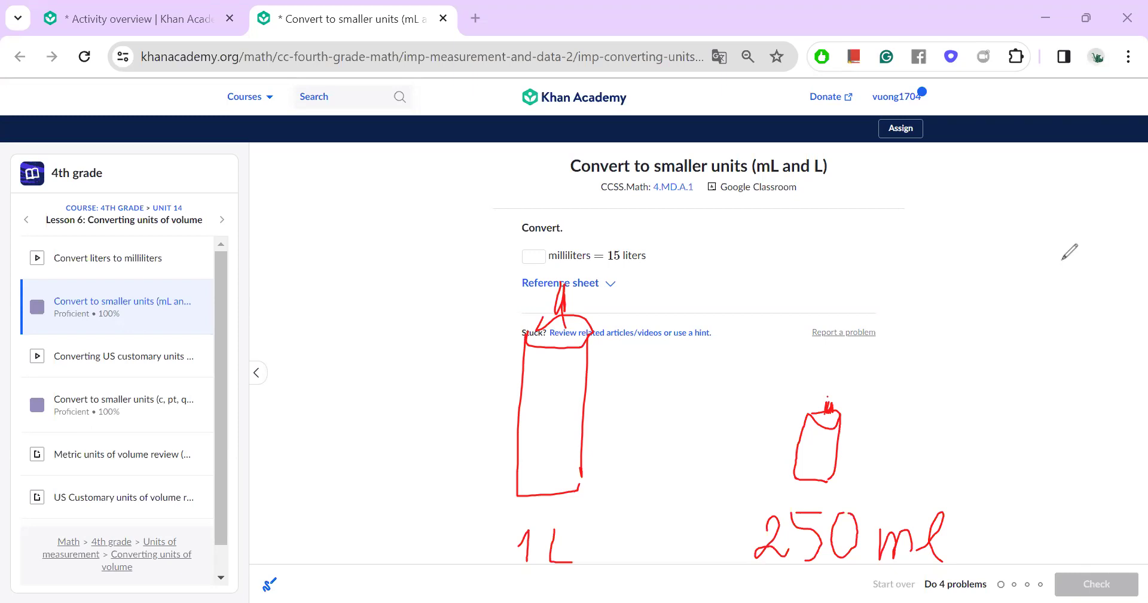
Write "x 4" beside the small bottle and draw a blue arrow from it to the top of the large bottle.
drag(884, 449, 910, 476)
drag(905, 448, 886, 477)
mouse_move(975, 429)
mouse_down()
mouse_move(996, 461)
mouse_move(968, 485)
mouse_up()
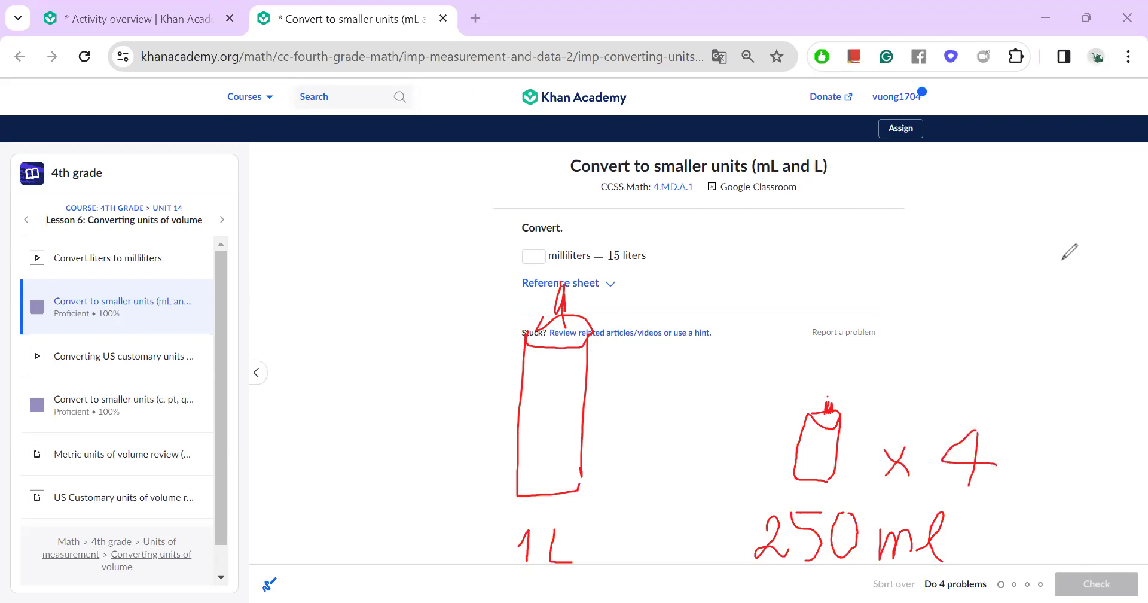
mouse_move(849, 360)
mouse_down()
mouse_move(581, 296)
mouse_move(610, 331)
mouse_up()
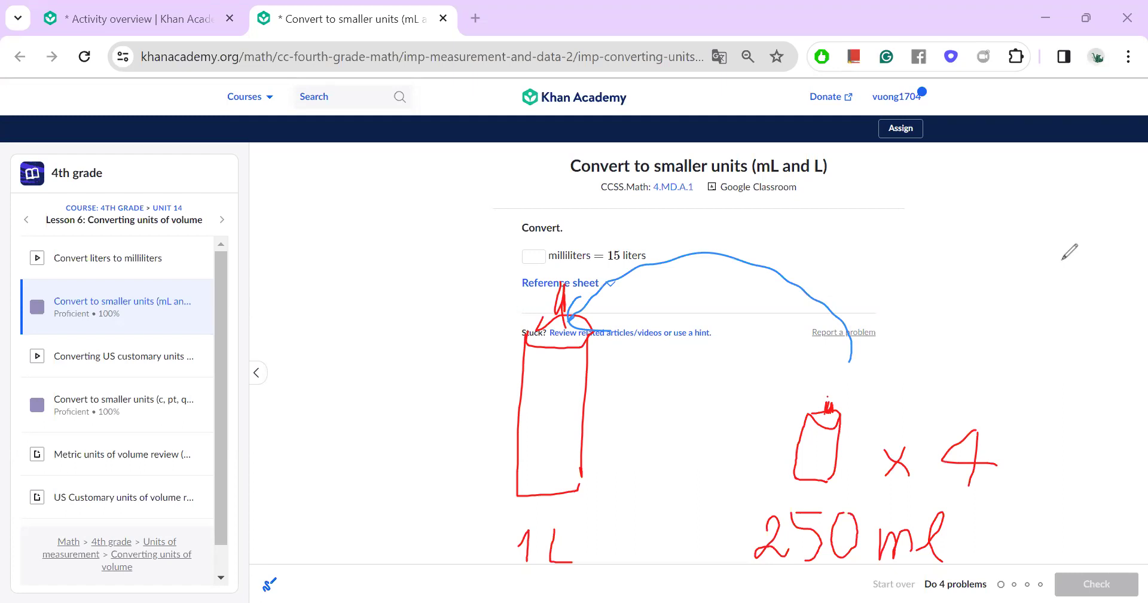
Write "1 L = 250 ml x 4" in blue and circle the small bottle's 250 ml label.
drag(120, 329, 137, 346)
drag(117, 347, 159, 347)
mouse_move(177, 294)
mouse_down()
mouse_move(187, 347)
mouse_move(256, 336)
mouse_move(256, 325)
mouse_up()
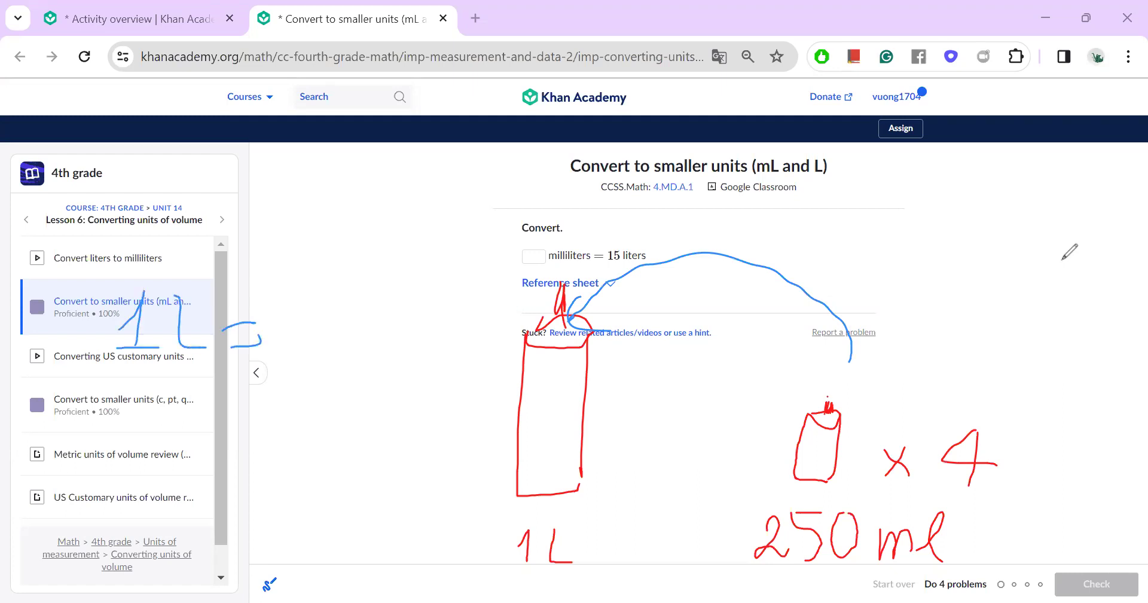
mouse_move(814, 497)
mouse_down()
mouse_move(741, 509)
mouse_move(798, 579)
mouse_move(942, 516)
mouse_move(805, 504)
mouse_up()
mouse_move(293, 287)
mouse_down()
mouse_move(307, 294)
mouse_move(302, 341)
mouse_move(309, 332)
mouse_up()
mouse_move(349, 281)
mouse_down()
mouse_move(328, 282)
mouse_move(323, 332)
mouse_move(377, 282)
mouse_up()
mouse_move(392, 329)
mouse_down()
mouse_move(473, 329)
mouse_move(461, 332)
mouse_up()
drag(512, 283, 488, 327)
drag(487, 327, 522, 328)
drag(513, 289, 500, 363)
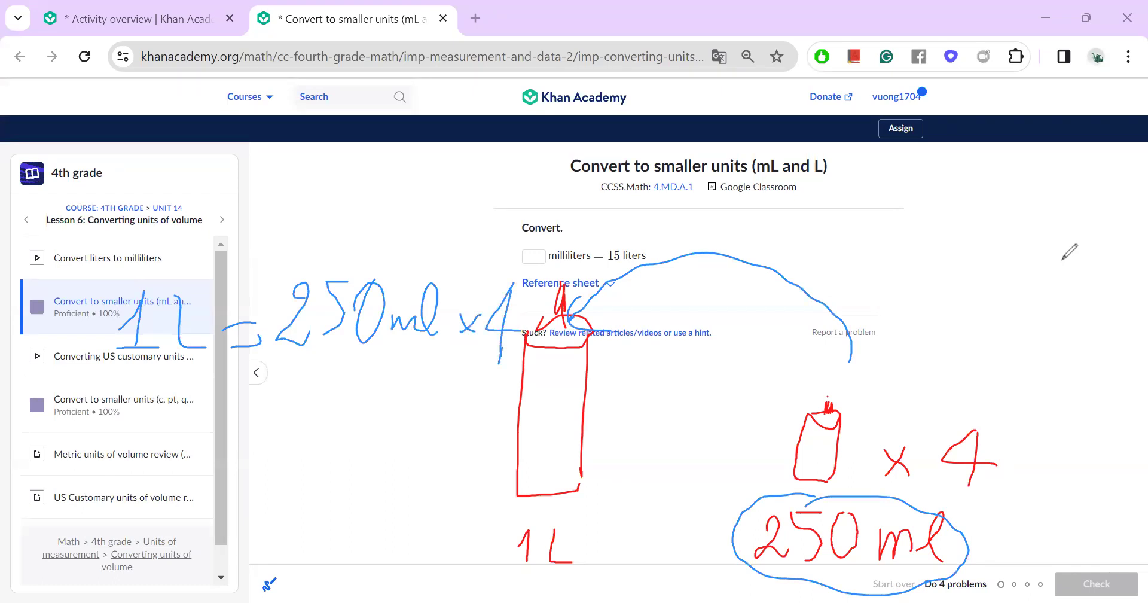
Start a second line with "1 L =" in blue and underline 250 ml x 4 in the first equation.
drag(97, 462, 112, 479)
mouse_move(143, 431)
mouse_down()
mouse_move(145, 478)
mouse_move(248, 479)
mouse_move(254, 451)
mouse_up()
drag(272, 363, 518, 365)
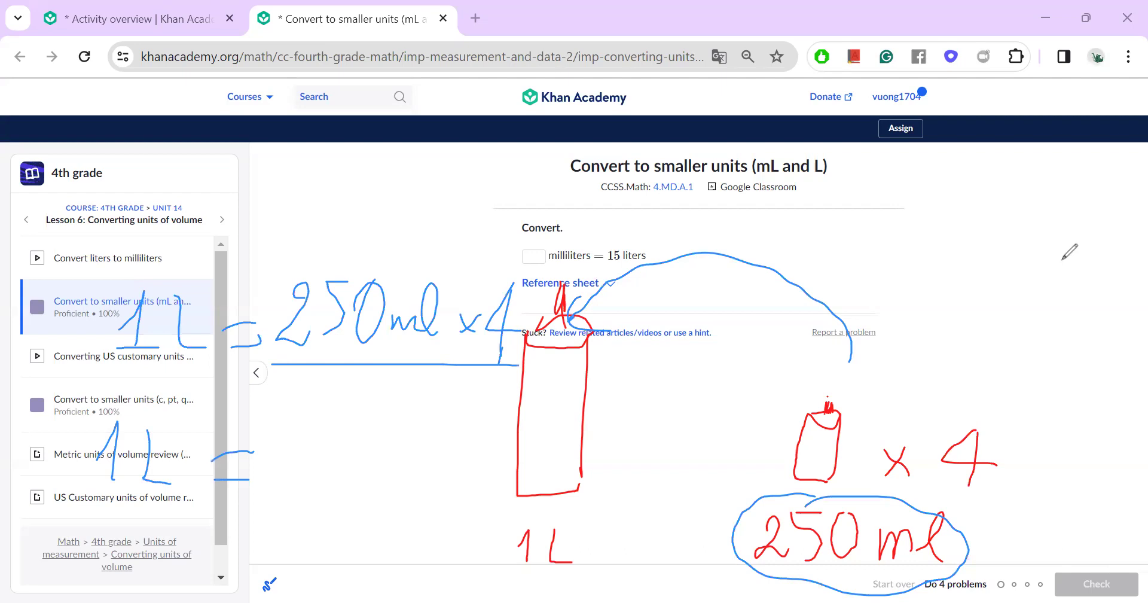
Circle 250 ml in red, write "x 2 x 2" above the equation, and loop 250 ml with the first x 2 in green.
mouse_move(378, 261)
mouse_down()
mouse_move(275, 359)
mouse_move(445, 278)
mouse_move(291, 312)
mouse_up()
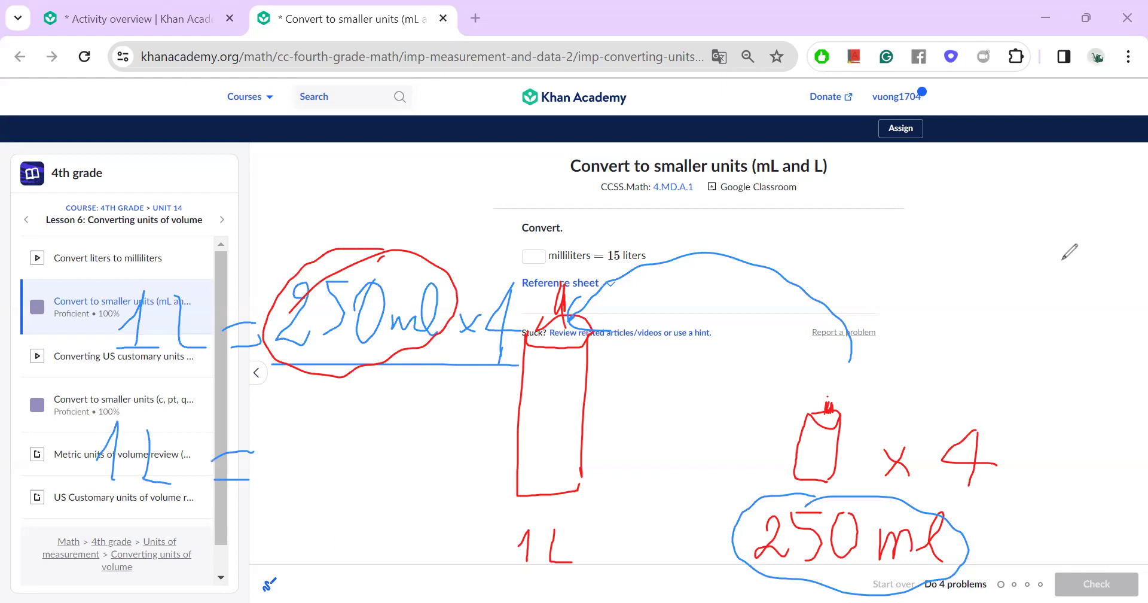
mouse_move(500, 221)
mouse_down()
mouse_move(518, 236)
mouse_move(492, 241)
mouse_up()
drag(540, 200, 563, 233)
mouse_move(583, 219)
mouse_down()
mouse_move(605, 231)
mouse_move(585, 234)
mouse_up()
drag(639, 190, 692, 230)
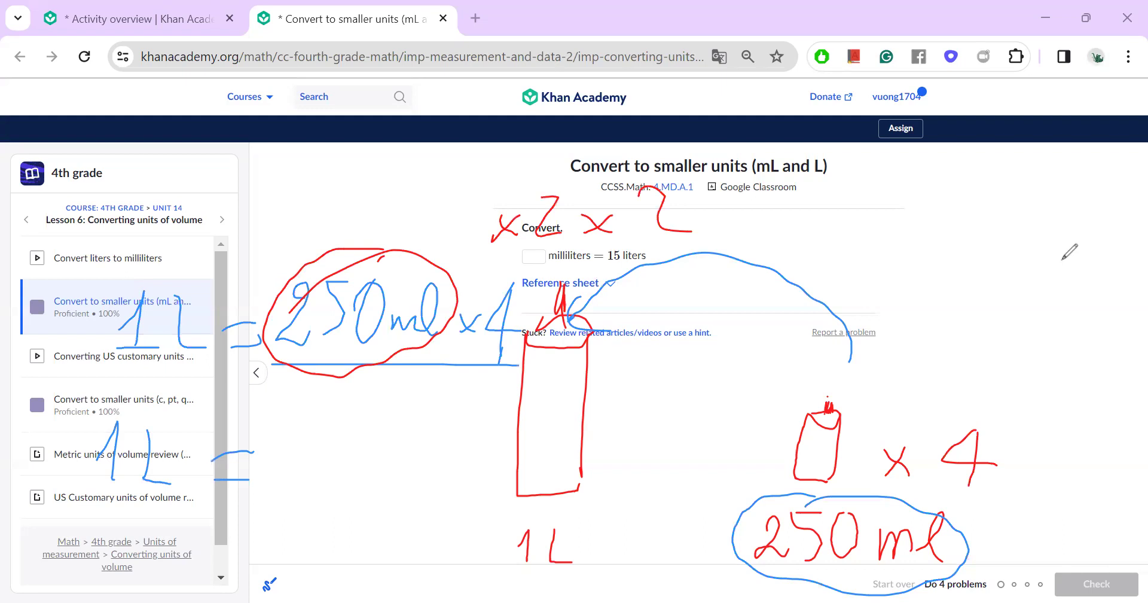
drag(365, 183, 287, 229)
mouse_move(273, 250)
mouse_down()
mouse_move(508, 284)
mouse_move(562, 171)
mouse_move(400, 168)
mouse_up()
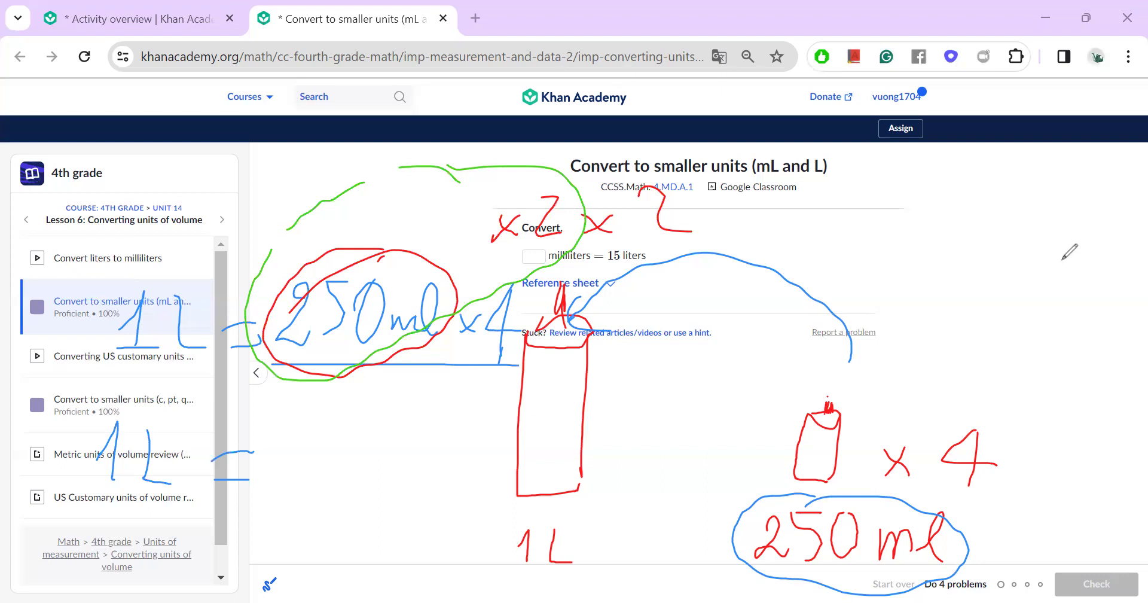
Write the column addition 250 + 250 = 500 in green and box the sum.
drag(940, 180, 992, 213)
mouse_move(980, 168)
mouse_down()
mouse_move(1009, 169)
mouse_move(1064, 211)
mouse_move(1044, 174)
mouse_up()
drag(849, 247, 891, 246)
drag(870, 235, 871, 277)
mouse_move(924, 242)
mouse_down()
mouse_move(931, 281)
mouse_move(958, 283)
mouse_up()
drag(987, 236, 992, 280)
mouse_move(1079, 232)
mouse_down()
mouse_move(1057, 266)
mouse_move(1076, 236)
mouse_up()
drag(891, 296, 1114, 283)
mouse_move(1073, 233)
mouse_down()
mouse_move(1053, 257)
mouse_move(1063, 257)
mouse_up()
mouse_move(960, 313)
mouse_down()
mouse_move(929, 320)
mouse_move(934, 347)
mouse_up()
mouse_move(1002, 303)
mouse_down()
mouse_move(1042, 320)
mouse_move(1073, 304)
mouse_up()
mouse_move(897, 299)
mouse_down()
mouse_move(892, 361)
mouse_move(1087, 348)
mouse_up()
drag(1094, 282, 1086, 362)
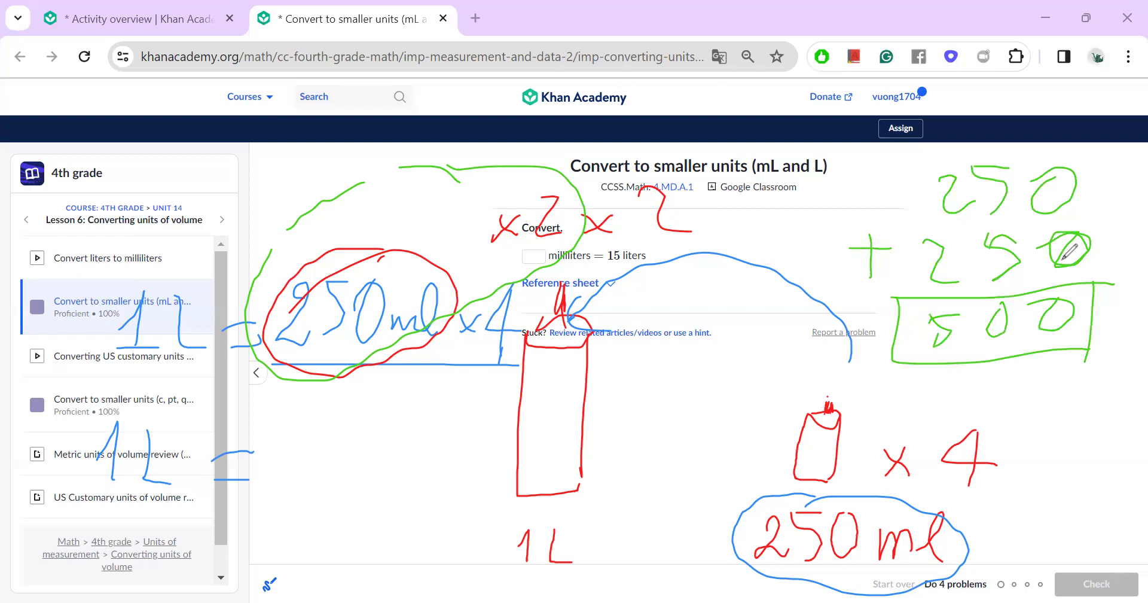
Complete the second line with "500 ml x 2" in green and circle the factor 4 in the first equation.
drag(283, 431, 310, 430)
drag(281, 432, 285, 476)
mouse_move(339, 432)
mouse_down()
mouse_move(323, 472)
mouse_move(342, 479)
mouse_up()
mouse_move(367, 440)
mouse_down()
mouse_move(358, 478)
mouse_move(471, 478)
mouse_up()
drag(470, 446, 449, 478)
drag(488, 426, 520, 480)
mouse_move(535, 271)
mouse_down()
mouse_move(490, 277)
mouse_move(547, 299)
mouse_up()
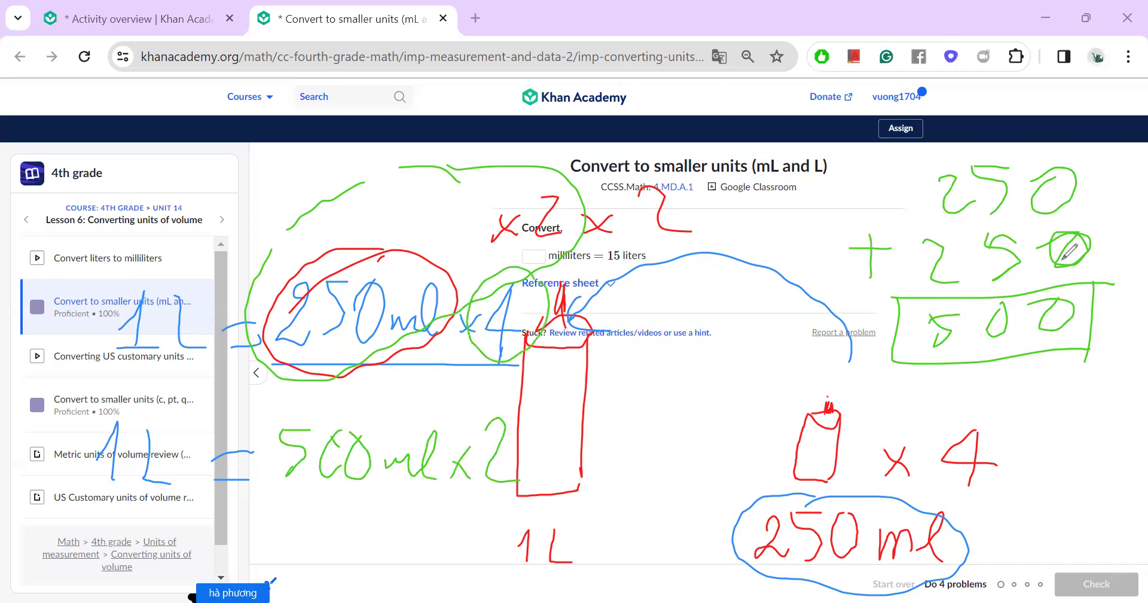
Underline the two factors of 2 and 500 ml x 2, and complete the third line as 1 L = 1000 ml in red.
drag(502, 245, 690, 244)
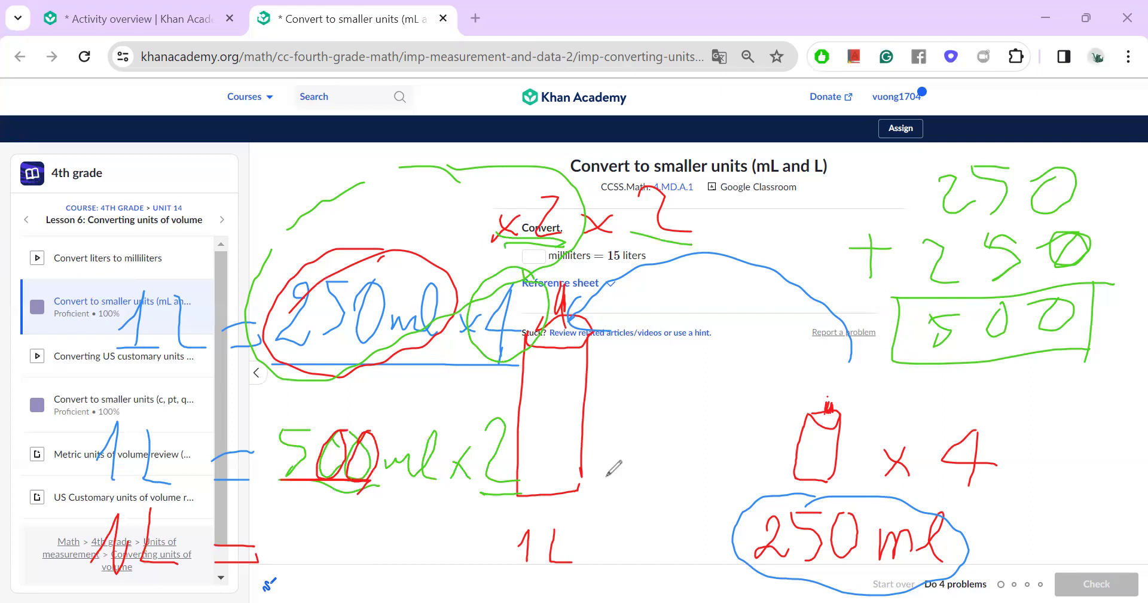
drag(276, 484, 518, 494)
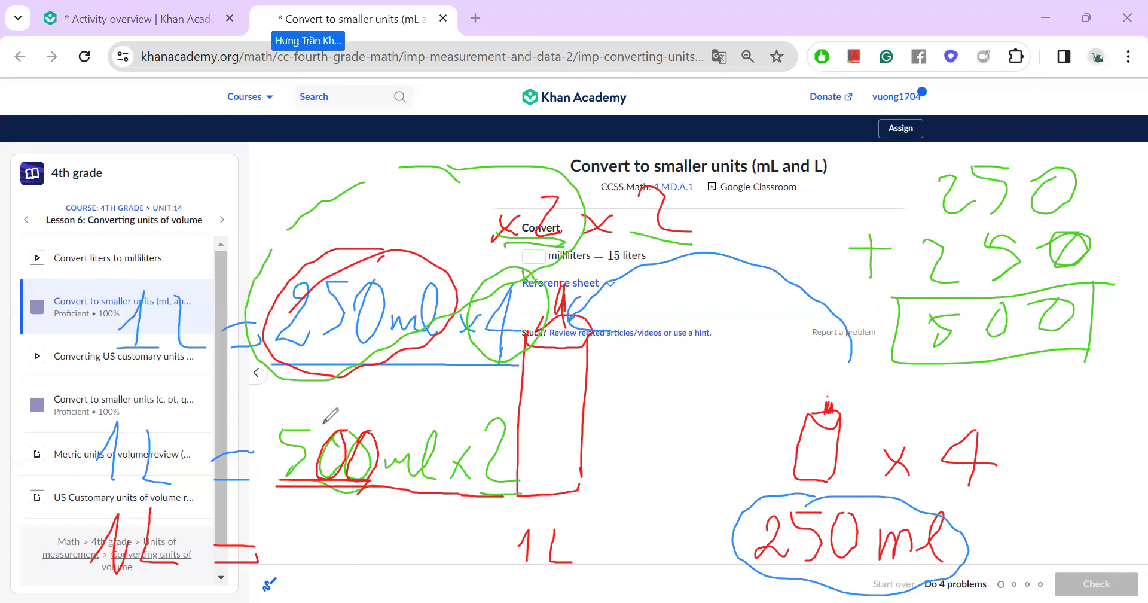
drag(285, 536, 292, 576)
drag(323, 529, 377, 522)
drag(415, 560, 443, 560)
drag(457, 515, 471, 561)
drag(477, 549, 478, 561)
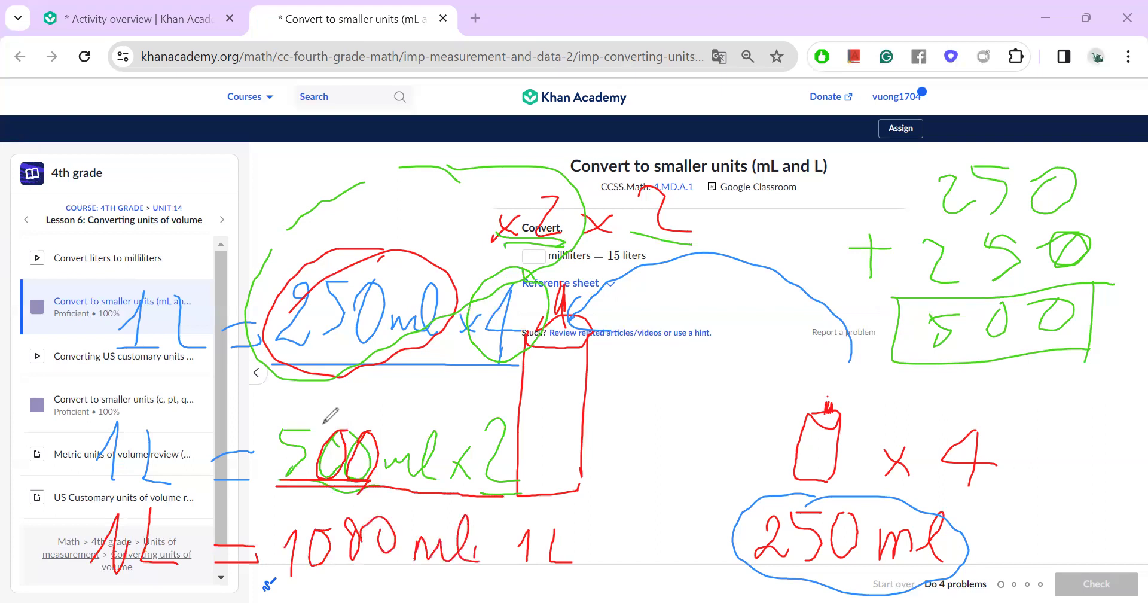
mouse_move(141, 580)
mouse_down()
mouse_move(185, 579)
mouse_move(148, 582)
mouse_up()
mouse_move(408, 577)
mouse_down()
mouse_move(465, 577)
mouse_move(428, 576)
mouse_up()
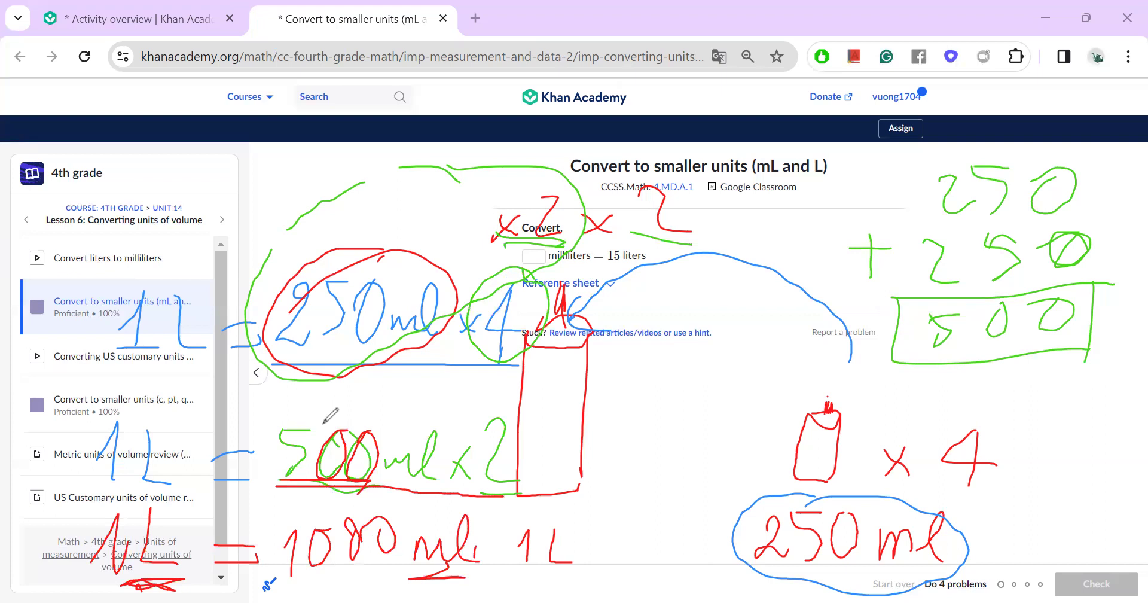
Clear all annotations and write "1 L = 1000 ml" in red beside the question.
key(e)
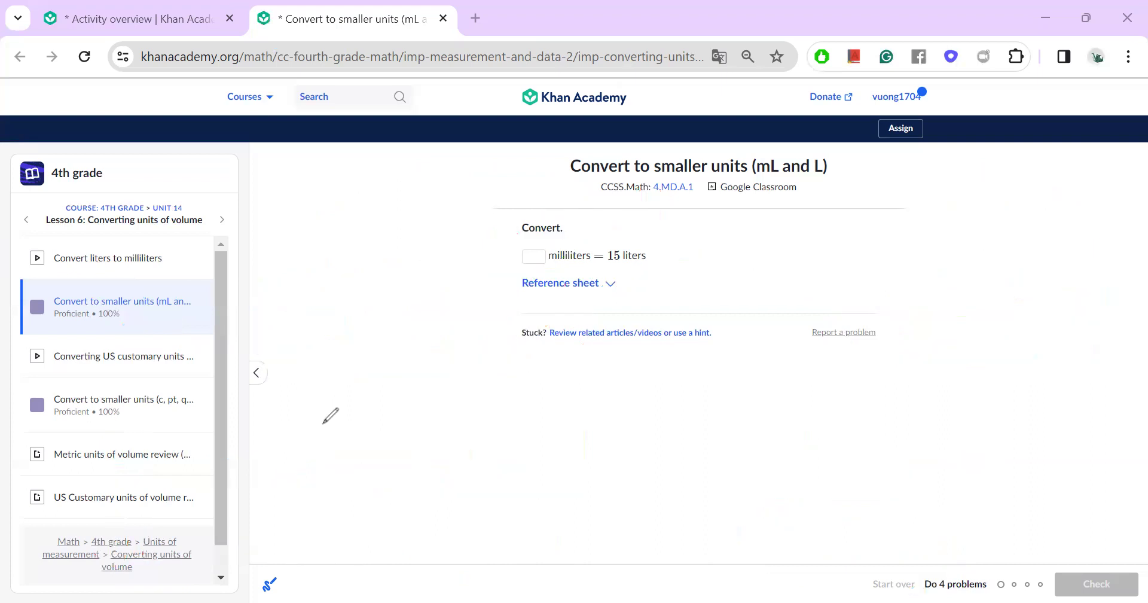
drag(684, 247, 698, 267)
drag(743, 215, 773, 264)
drag(809, 247, 828, 243)
mouse_move(818, 262)
mouse_down()
mouse_move(850, 264)
mouse_move(857, 241)
mouse_up()
mouse_move(901, 247)
mouse_down()
mouse_move(919, 208)
mouse_move(908, 265)
mouse_up()
drag(960, 206, 1044, 209)
drag(1077, 254, 1117, 239)
Write a second line "1 kg = 1000 gram" in red with the leading 1 underlined.
mouse_move(686, 290)
mouse_down()
mouse_move(670, 346)
mouse_move(684, 288)
mouse_up()
drag(640, 348, 684, 346)
drag(716, 297, 704, 347)
drag(732, 316, 732, 345)
mouse_move(755, 317)
mouse_down()
mouse_move(741, 396)
mouse_move(770, 349)
mouse_up()
mouse_move(797, 343)
mouse_down()
mouse_move(847, 342)
mouse_move(912, 296)
mouse_up()
mouse_move(913, 293)
mouse_down()
mouse_move(906, 342)
mouse_move(970, 299)
mouse_up()
mouse_move(1003, 299)
mouse_down()
mouse_move(994, 328)
mouse_move(1010, 301)
mouse_move(1084, 313)
mouse_move(1101, 305)
mouse_move(1130, 317)
mouse_move(1141, 346)
mouse_up()
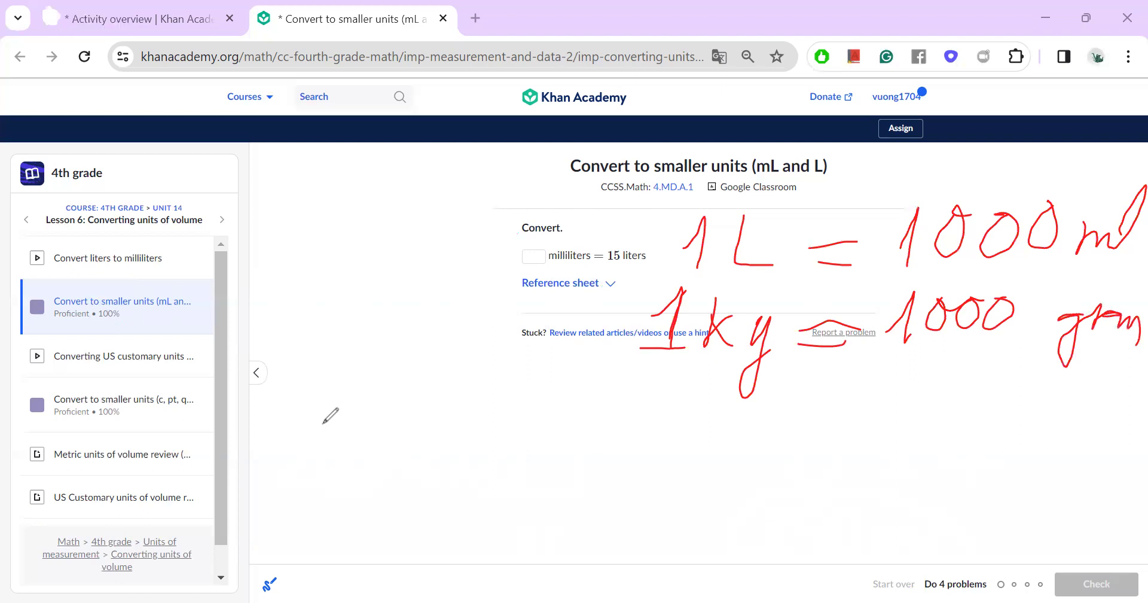
Start a third line in red with "1 k" below the kilogram conversion.
mouse_move(625, 446)
mouse_down()
mouse_move(666, 396)
mouse_move(653, 455)
mouse_up()
drag(695, 396, 680, 459)
mouse_move(718, 415)
mouse_down()
mouse_move(687, 446)
mouse_move(718, 462)
mouse_up()
mouse_move(728, 443)
mouse_down()
mouse_move(748, 433)
mouse_move(717, 512)
mouse_up()
drag(718, 511, 750, 461)
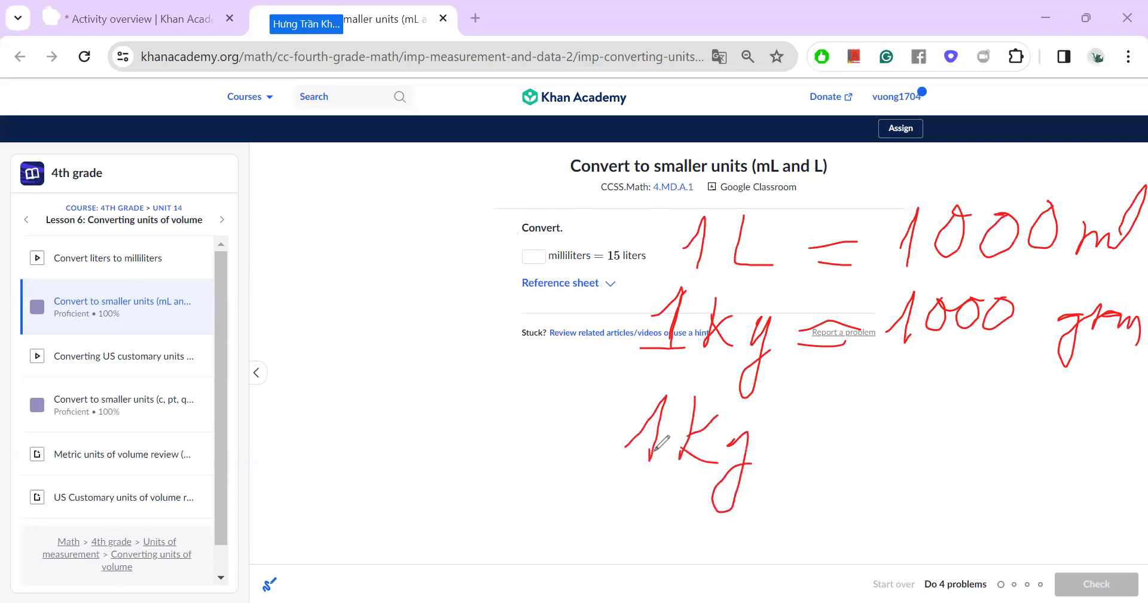
drag(791, 454, 839, 458)
drag(783, 430, 830, 431)
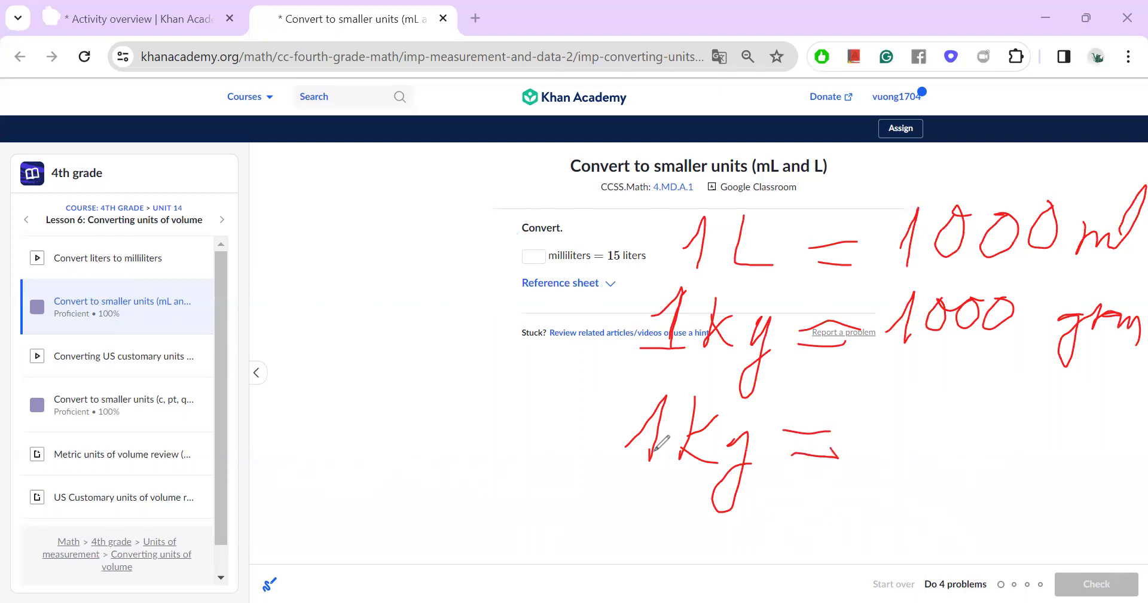
key(ctrl+z)
key(ctrl+z)
key(ctrl+z)
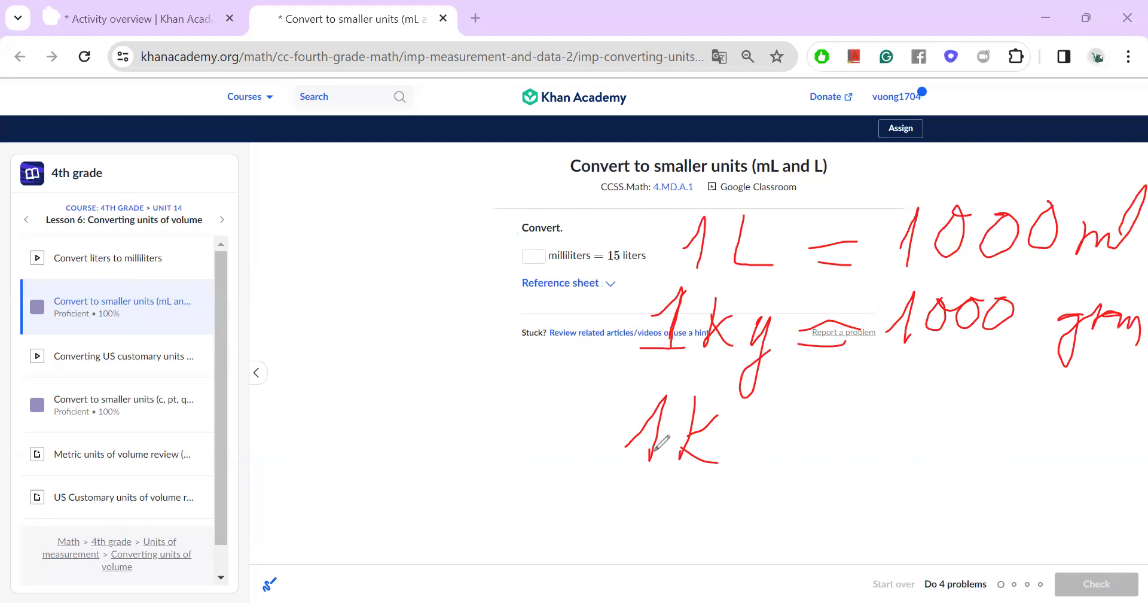
Complete the third line as "1 km = 1000 m" in red and box the 1 L = 1000 ml line in blue.
mouse_move(722, 462)
mouse_down()
mouse_move(764, 448)
mouse_move(762, 476)
mouse_move(864, 462)
mouse_up()
mouse_move(803, 445)
mouse_down()
mouse_move(864, 435)
mouse_move(914, 465)
mouse_up()
drag(955, 414, 991, 419)
drag(1021, 413, 1017, 400)
mouse_move(1088, 449)
mouse_down()
mouse_move(1094, 421)
mouse_move(1136, 416)
mouse_move(1139, 450)
mouse_up()
drag(1121, 438, 1130, 446)
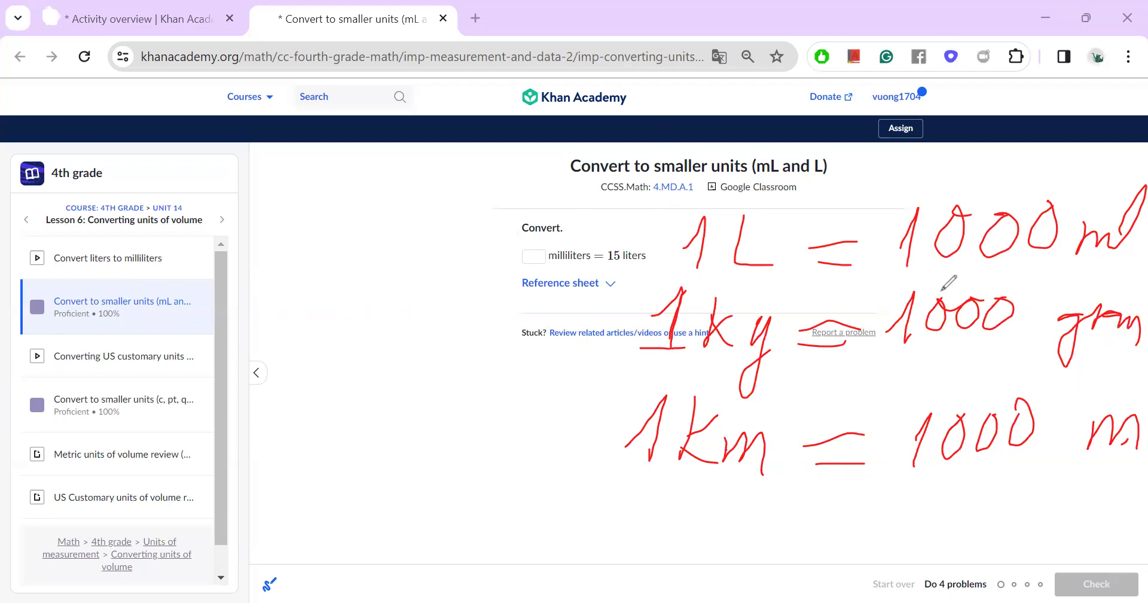
mouse_move(666, 207)
mouse_down()
mouse_move(1087, 169)
mouse_move(688, 185)
mouse_up()
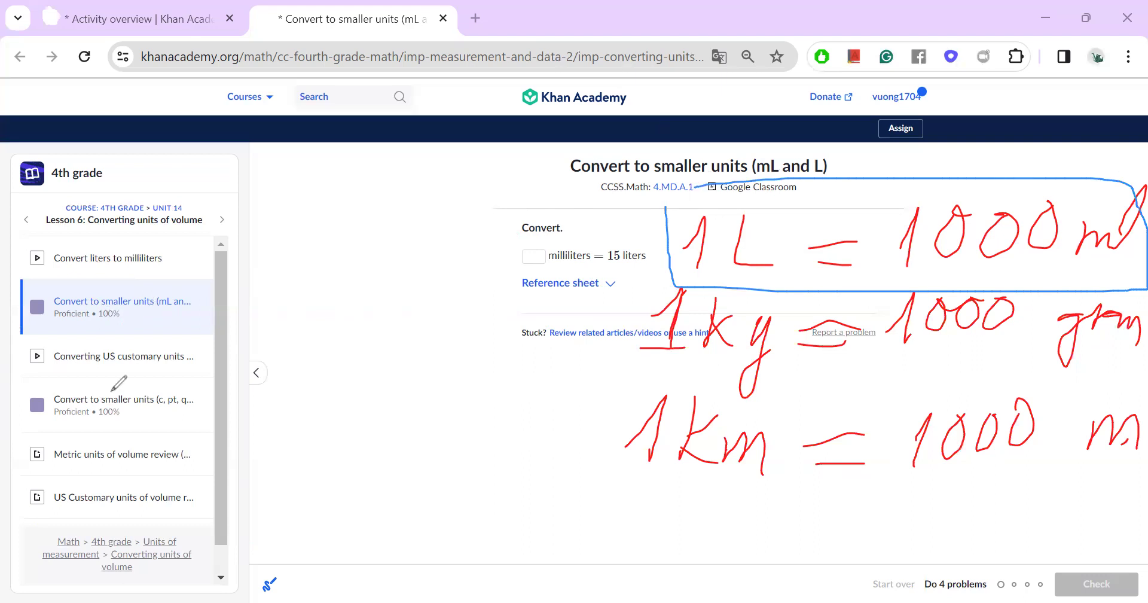
Clear the annotations, underline 15 liters, answer the conversion with 15000 milliliters, check it and go to the second question.
key(e)
drag(594, 273, 637, 269)
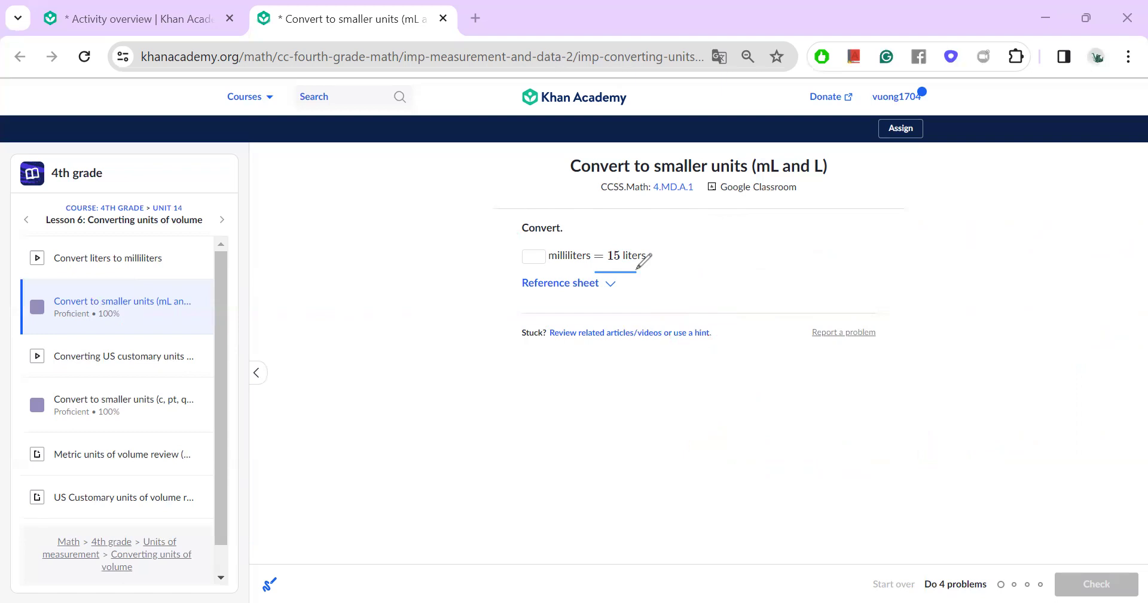
click(534, 257)
text(15)
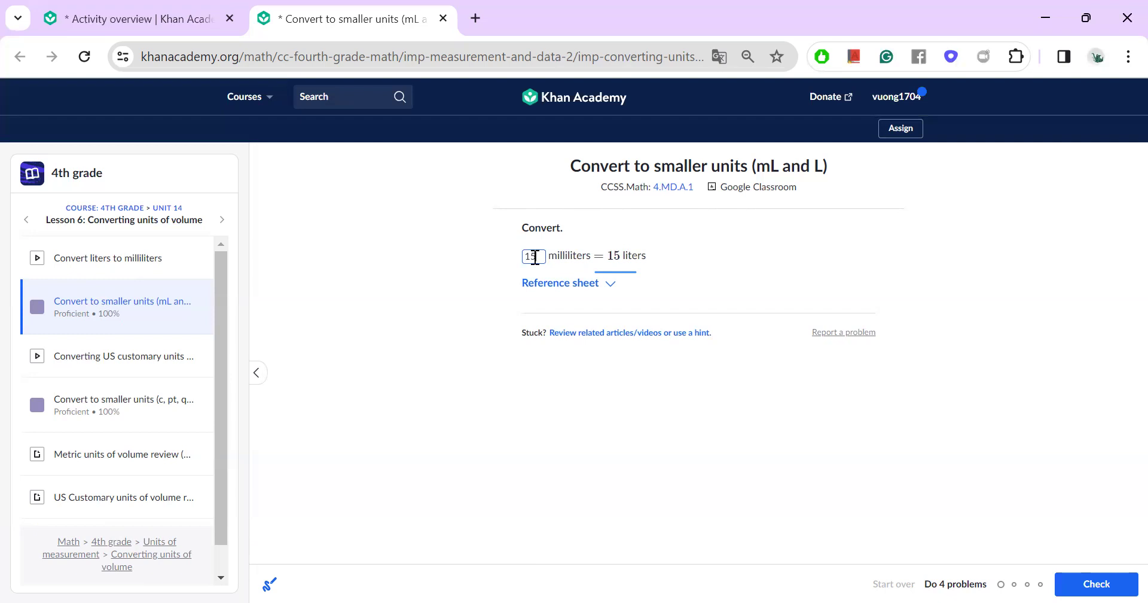
text(000)
key(Return)
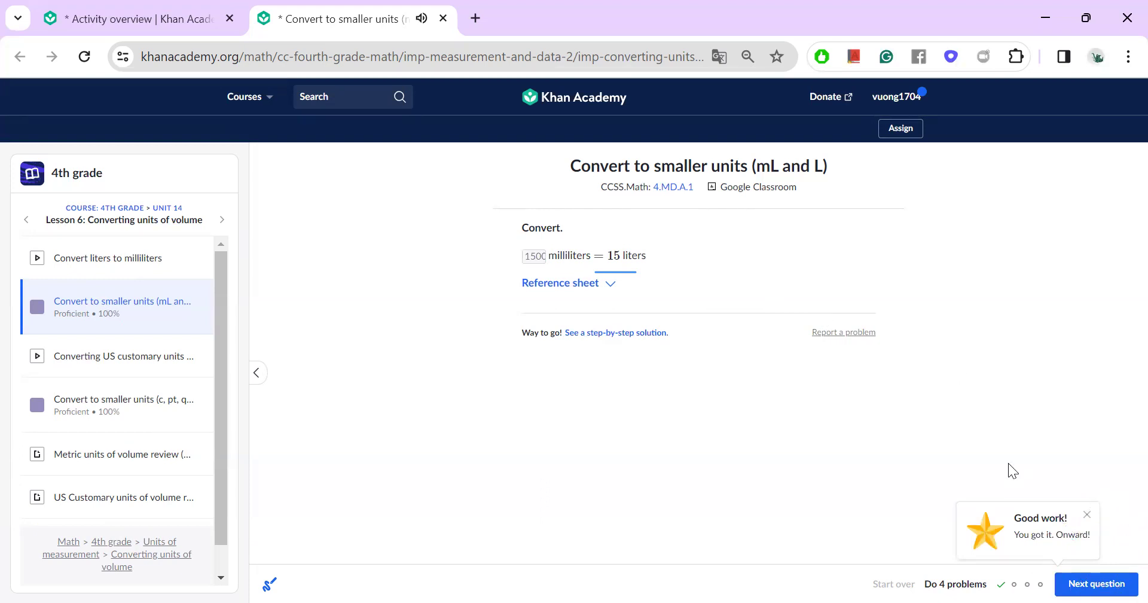
click(1085, 583)
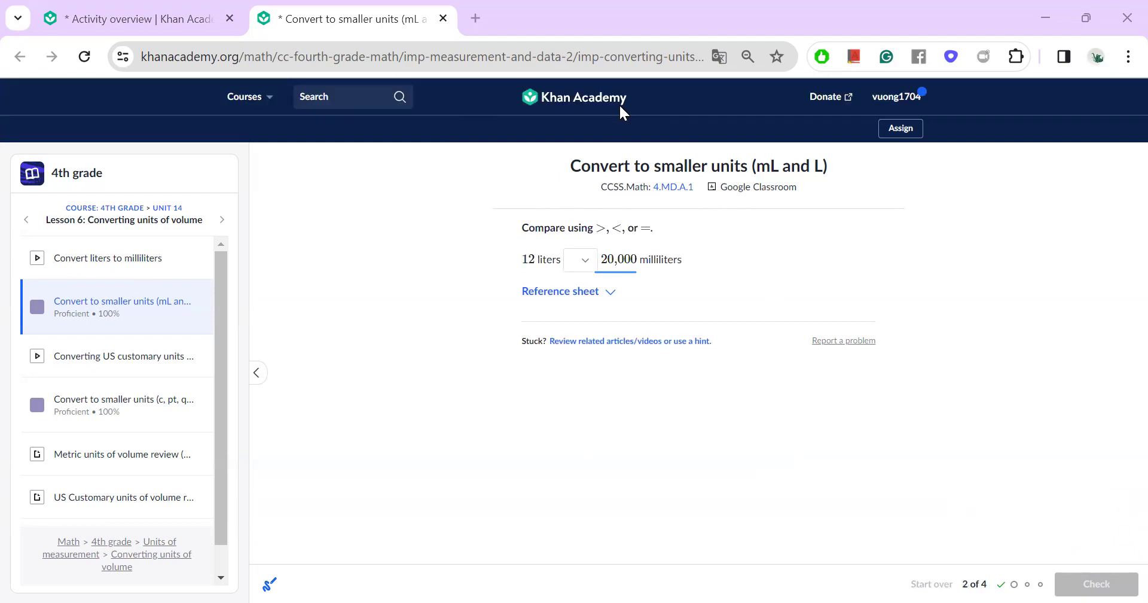
Mark 12 liters as 12000 ml and underline 20,000 milliliters in red, with a large less-than sign drawn between the two quantities.
drag(501, 293, 558, 302)
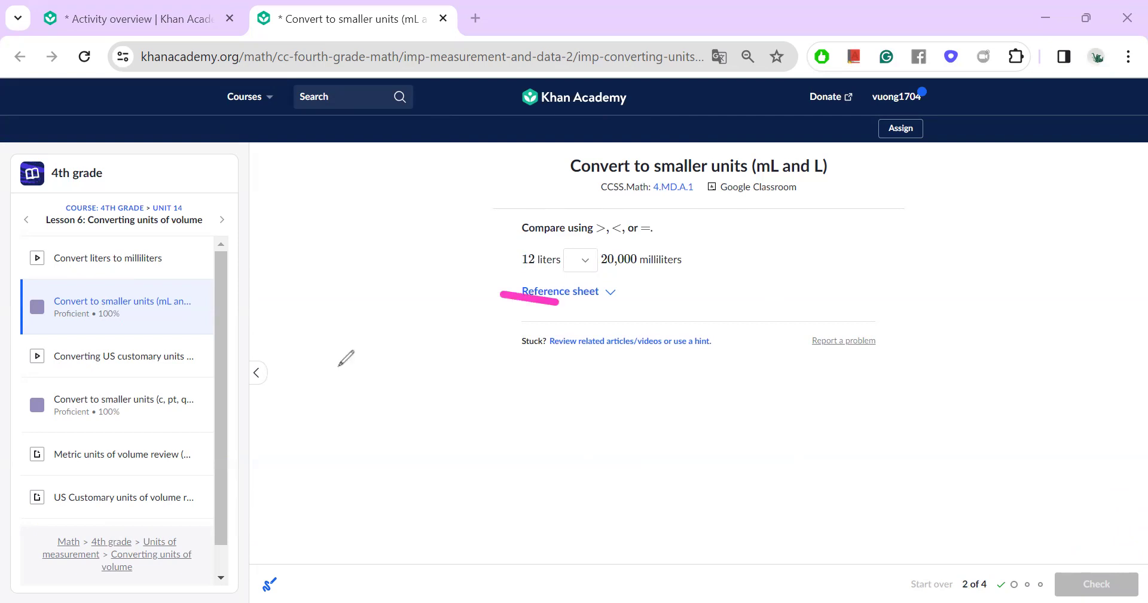
drag(509, 274, 682, 274)
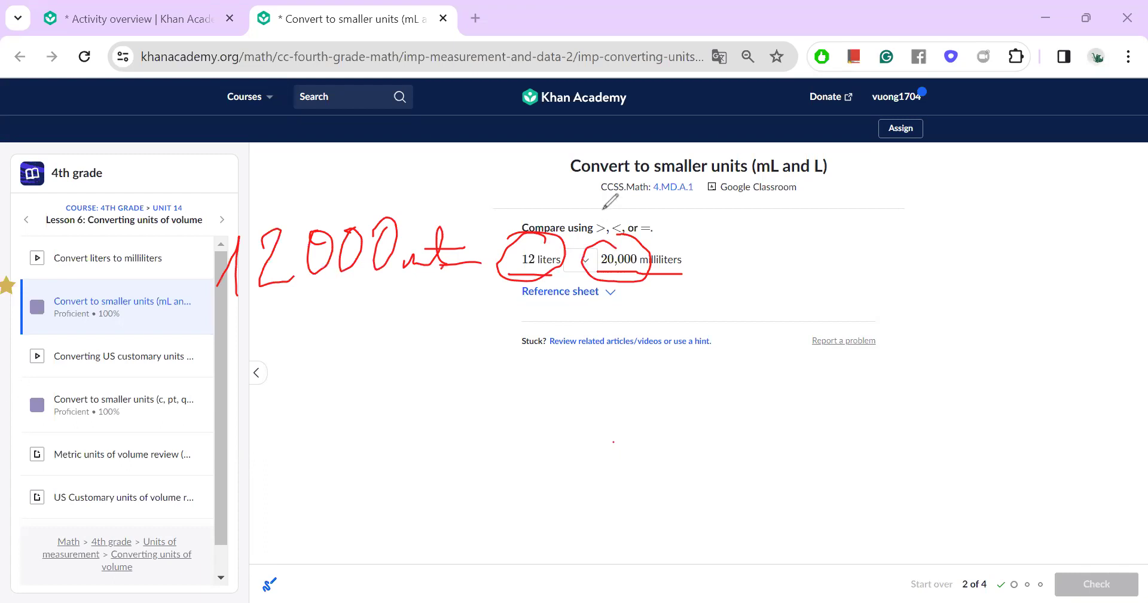
drag(602, 209, 628, 353)
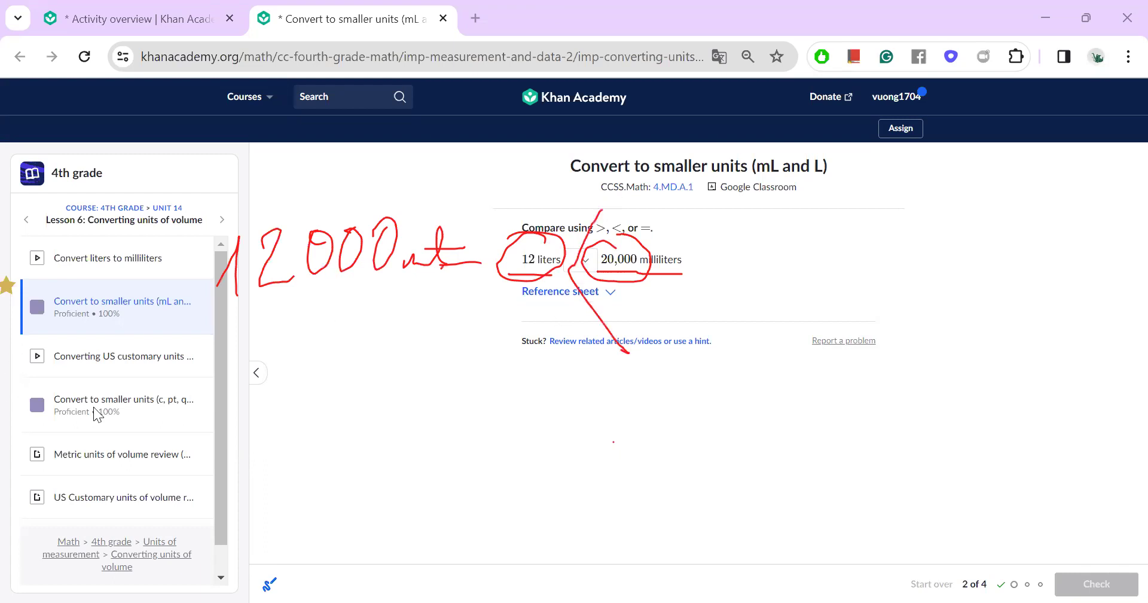
Choose "<" as the comparison between 12 liters and 20,000 milliliters, check the answer and open the third question.
click(590, 257)
click(577, 347)
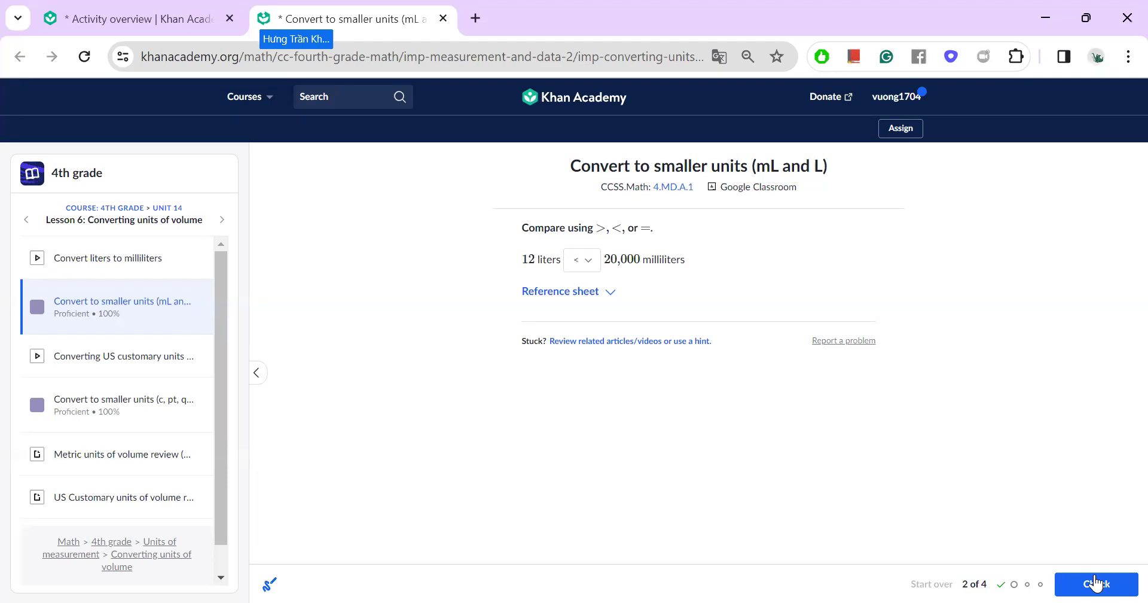
click(1118, 584)
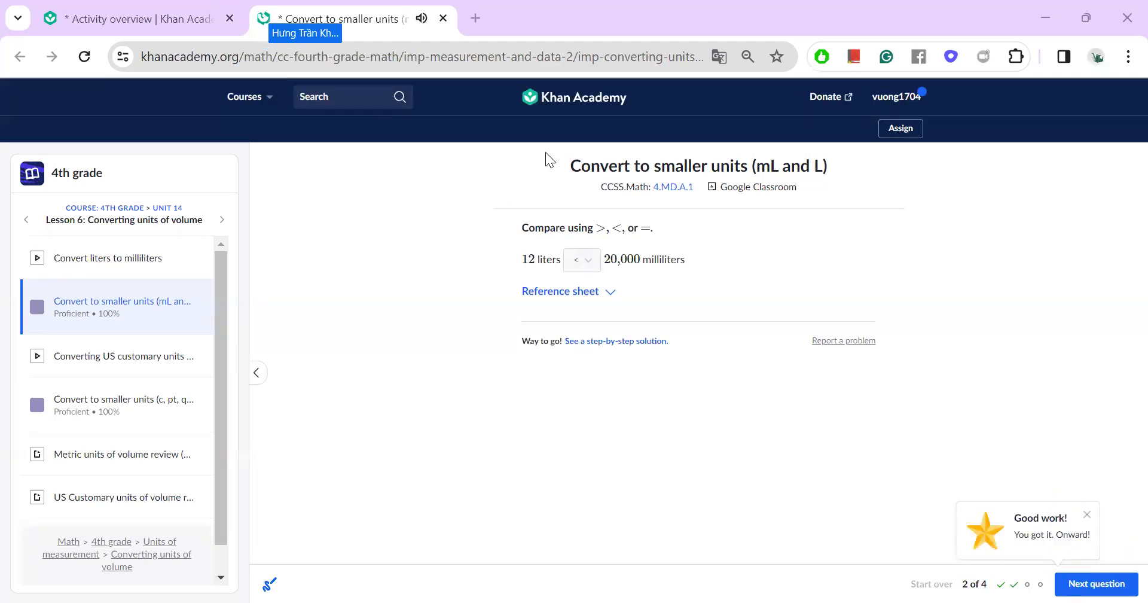
click(1096, 584)
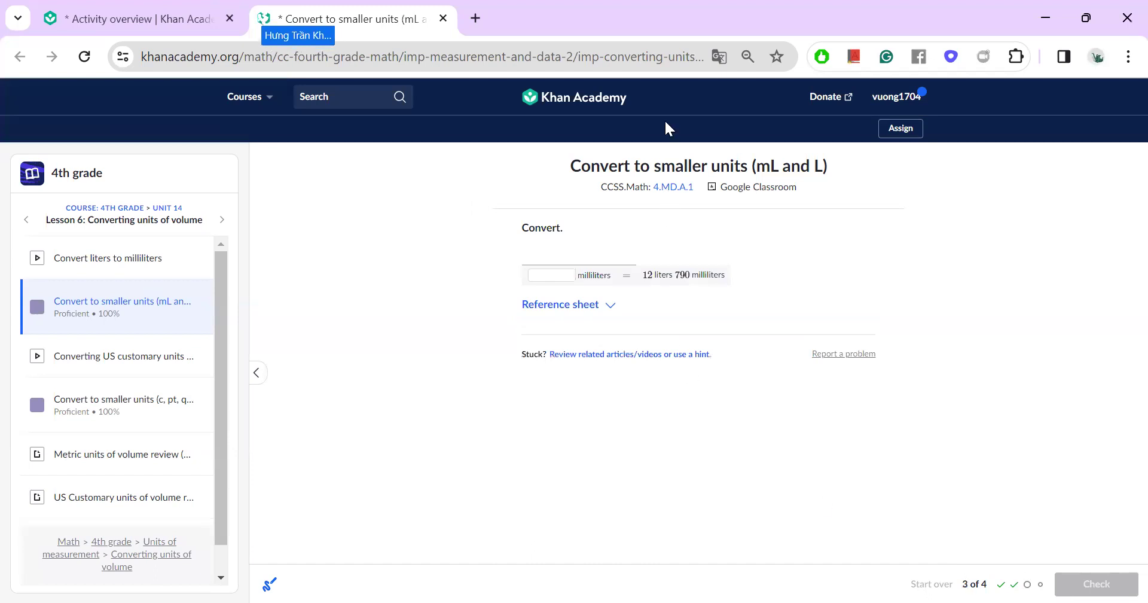
Underline 12 liters and write "= 12 x 1000 + 790" in red below the question.
mouse_move(634, 284)
mouse_down()
mouse_move(665, 272)
mouse_move(688, 293)
mouse_move(736, 276)
mouse_move(713, 263)
mouse_up()
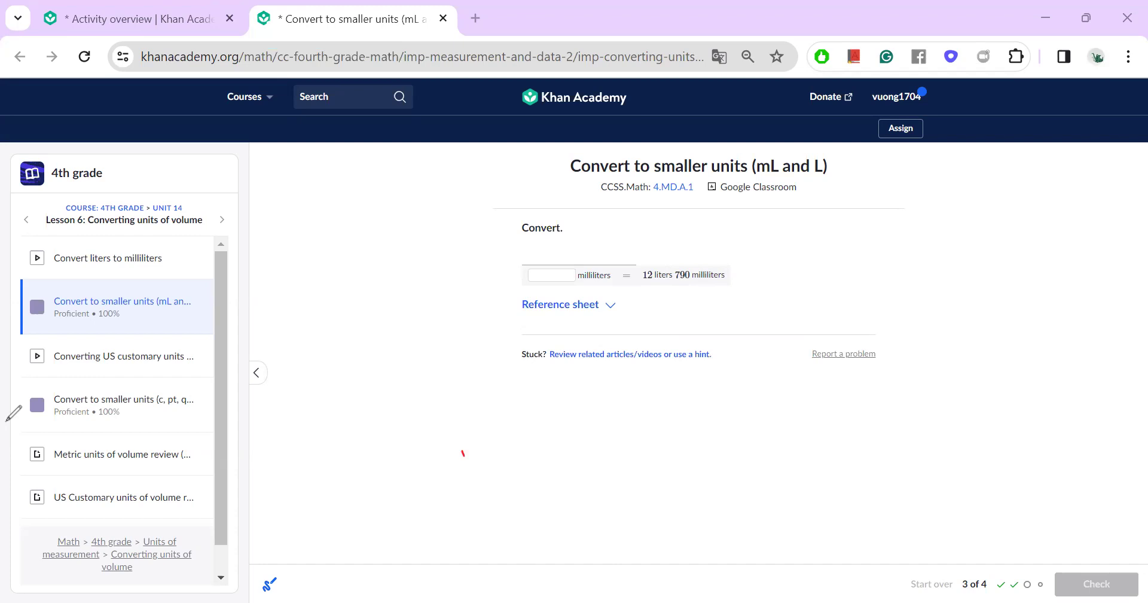
drag(612, 380, 654, 376)
drag(647, 399, 608, 407)
drag(641, 282, 678, 285)
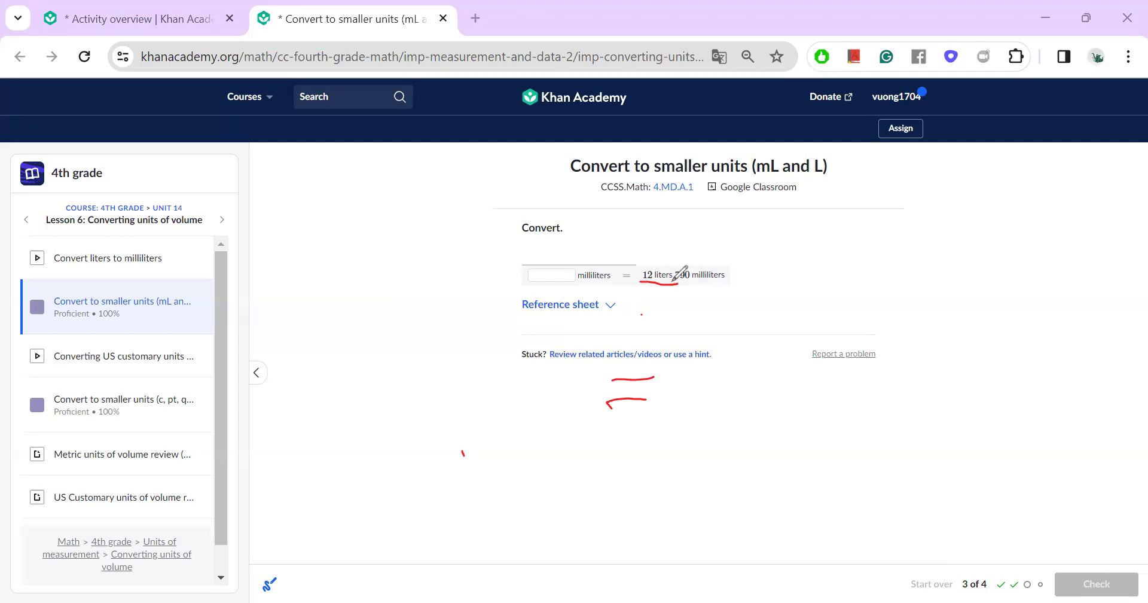
mouse_move(726, 375)
mouse_down()
mouse_move(745, 378)
mouse_move(739, 412)
mouse_move(783, 411)
mouse_up()
drag(780, 382, 766, 412)
mouse_move(806, 366)
mouse_down()
mouse_move(799, 411)
mouse_move(821, 368)
mouse_move(872, 359)
mouse_up()
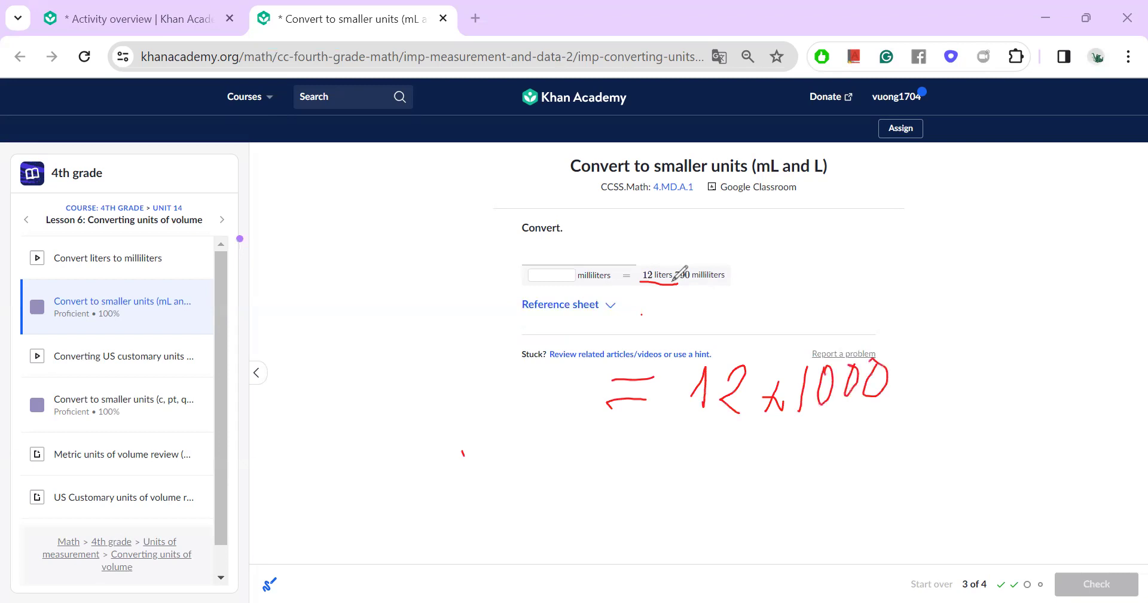
mouse_move(955, 367)
mouse_down()
mouse_move(953, 405)
mouse_move(987, 380)
mouse_move(1027, 398)
mouse_move(1053, 364)
mouse_move(1075, 395)
mouse_up()
mouse_move(1111, 350)
mouse_down()
mouse_move(1102, 362)
mouse_move(1112, 349)
mouse_up()
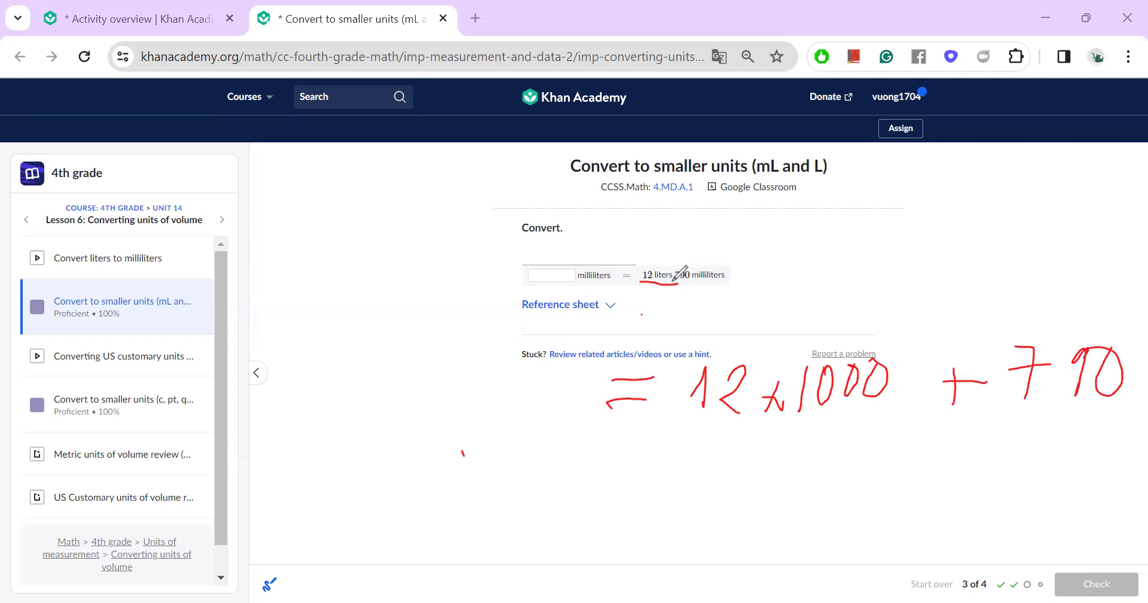
Draw a second equals sign below the expression and write 12000 as the top number of a column addition.
drag(613, 514, 663, 527)
drag(613, 496, 694, 476)
drag(238, 261, 266, 274)
drag(291, 227, 318, 259)
drag(358, 222, 354, 220)
drag(382, 223, 393, 246)
mouse_move(429, 216)
mouse_down()
mouse_move(418, 242)
mouse_move(421, 230)
mouse_up()
Underline 790 in the expression and write 790 under 12000 with a plus sign and a sum line.
drag(985, 413, 1125, 407)
drag(326, 324, 345, 360)
drag(402, 285, 388, 346)
mouse_move(430, 283)
mouse_down()
mouse_move(418, 302)
mouse_move(428, 281)
mouse_up()
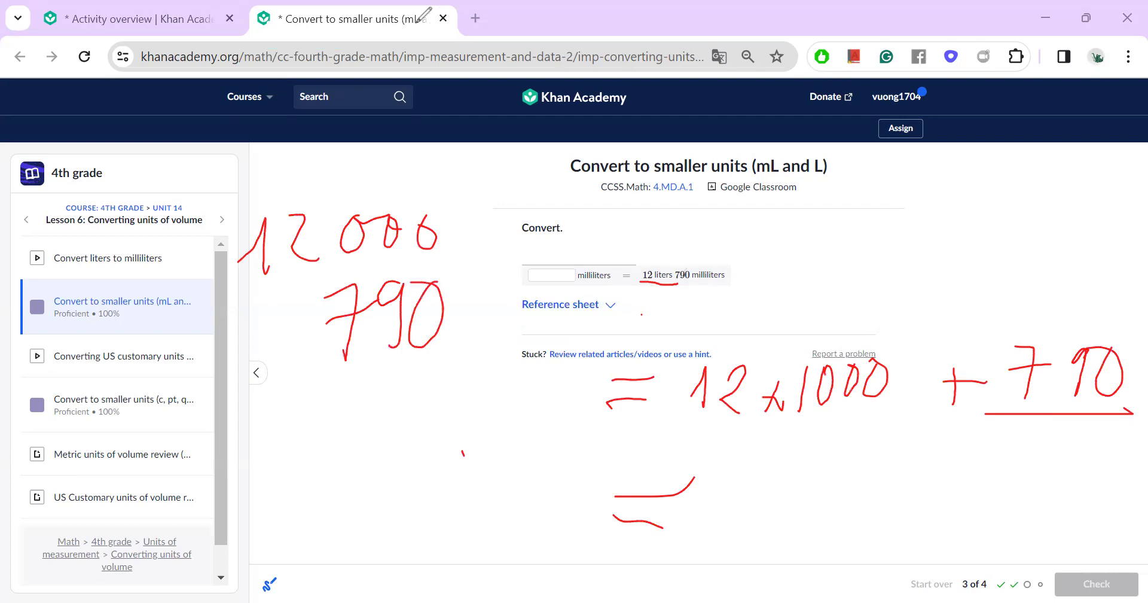
click(539, 277)
drag(207, 409, 488, 409)
mouse_move(166, 306)
mouse_down()
mouse_move(163, 362)
mouse_move(192, 334)
mouse_up()
click(142, 336)
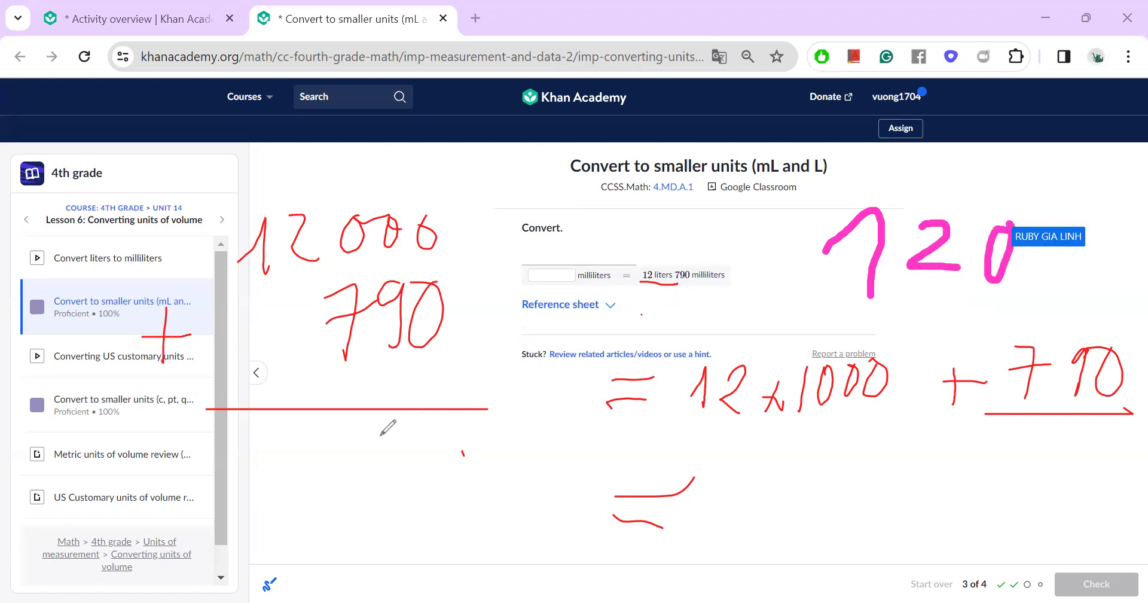
Write the sum 12790 in red below the column addition's line.
mouse_move(449, 445)
mouse_down()
mouse_move(430, 464)
mouse_move(450, 447)
mouse_up()
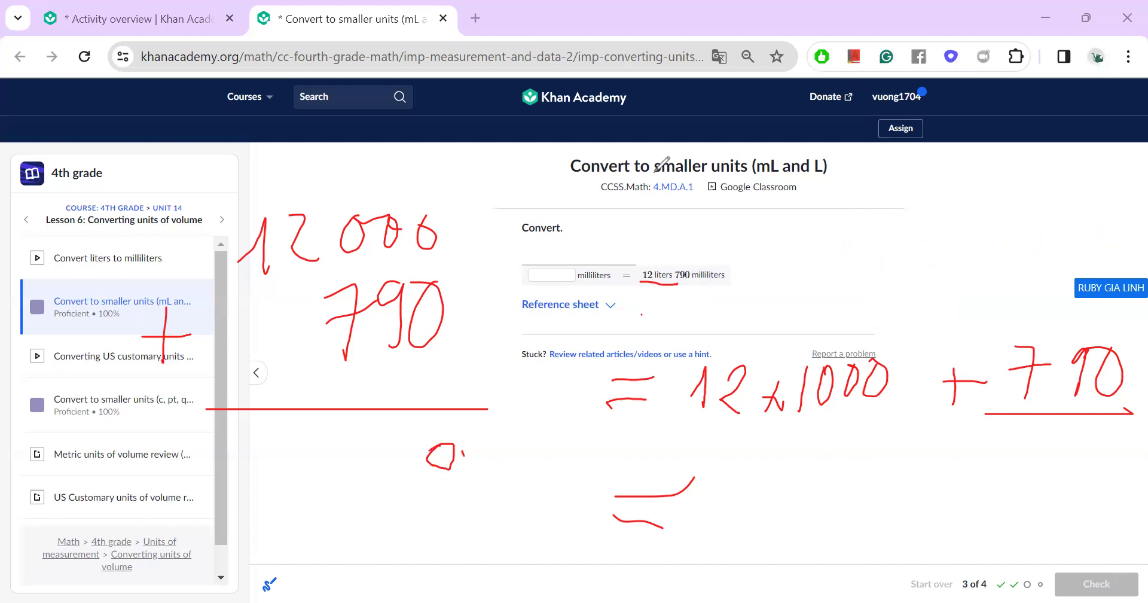
mouse_move(380, 443)
mouse_down()
mouse_move(396, 429)
mouse_move(396, 478)
mouse_up()
mouse_move(319, 430)
mouse_down()
mouse_move(353, 426)
mouse_move(342, 490)
mouse_up()
drag(317, 448, 366, 445)
mouse_move(268, 442)
mouse_down()
mouse_move(272, 476)
mouse_move(305, 490)
mouse_up()
drag(227, 423, 226, 496)
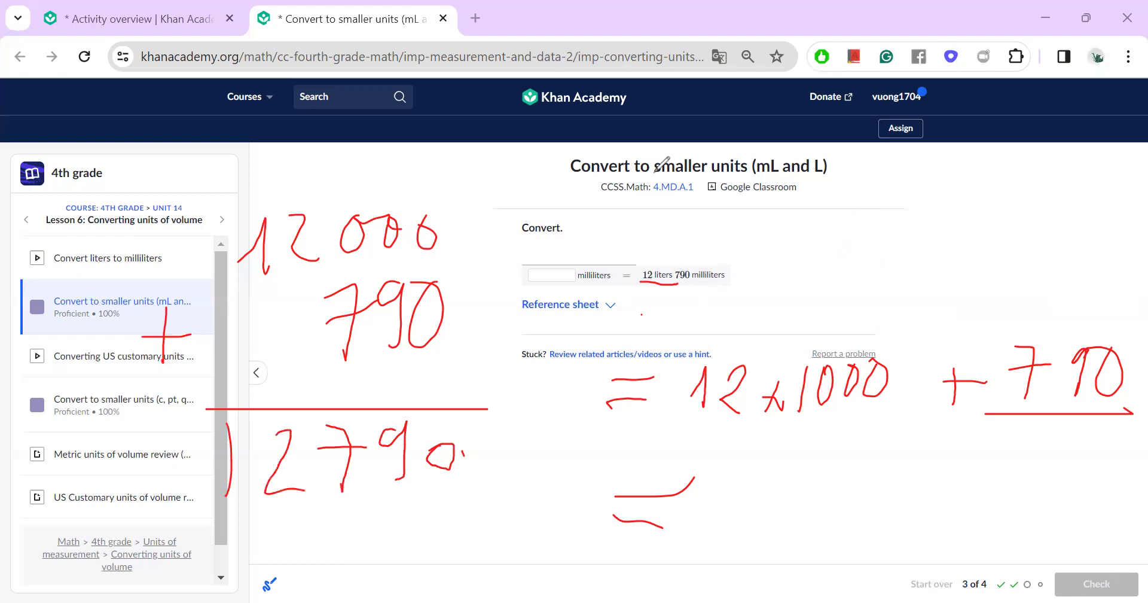
Answer the 12 liters 790 milliliters conversion with 12790, check it and go to the fourth question.
click(565, 277)
text(127)
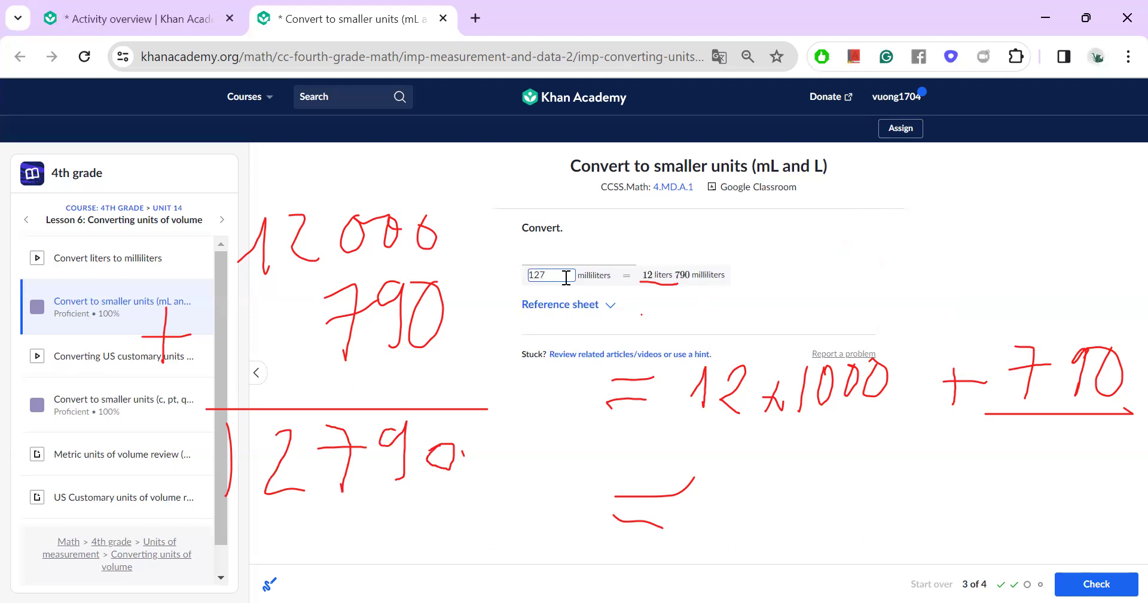
text(90)
click(1074, 575)
click(1089, 579)
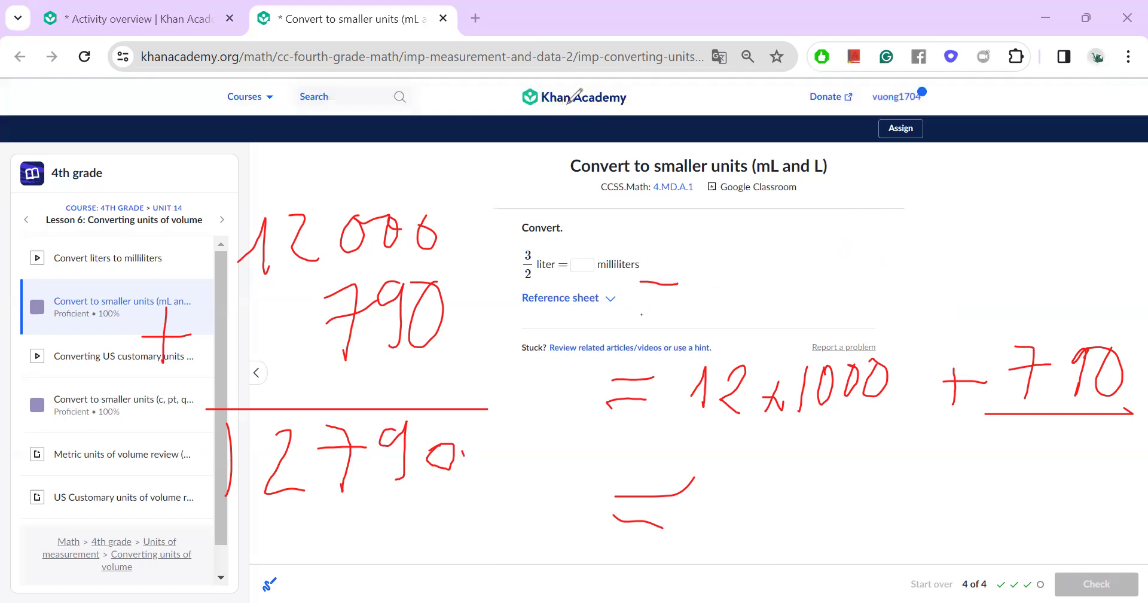
Clear all annotations and circle the fraction 3/2 of the liter question in red.
key(e)
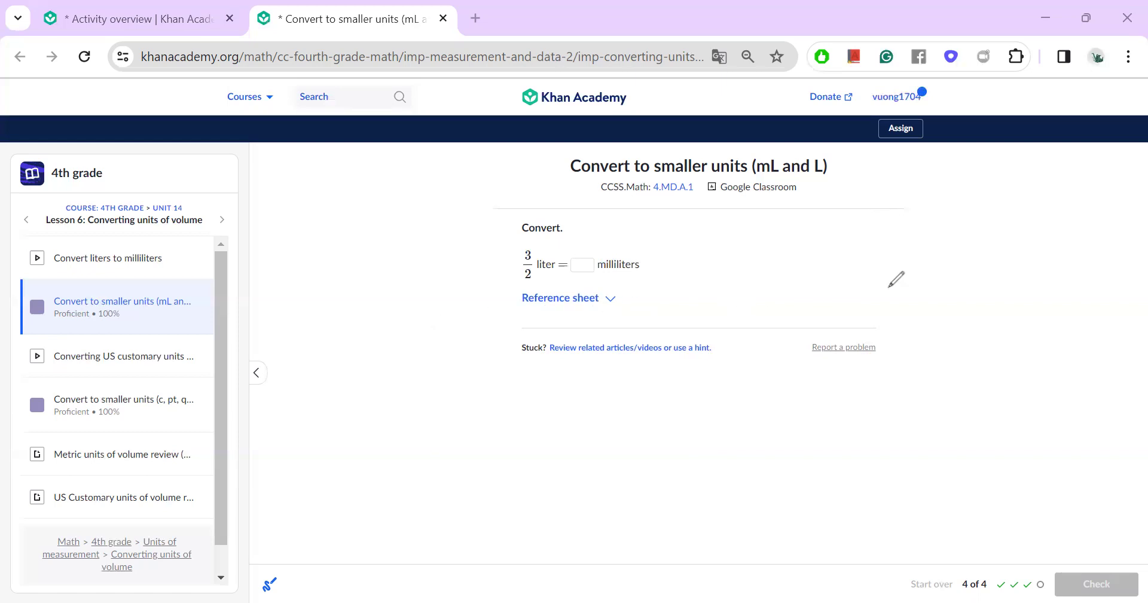
click(888, 282)
mouse_move(536, 245)
mouse_down()
mouse_move(514, 287)
mouse_move(553, 282)
mouse_move(565, 256)
mouse_move(556, 248)
mouse_up()
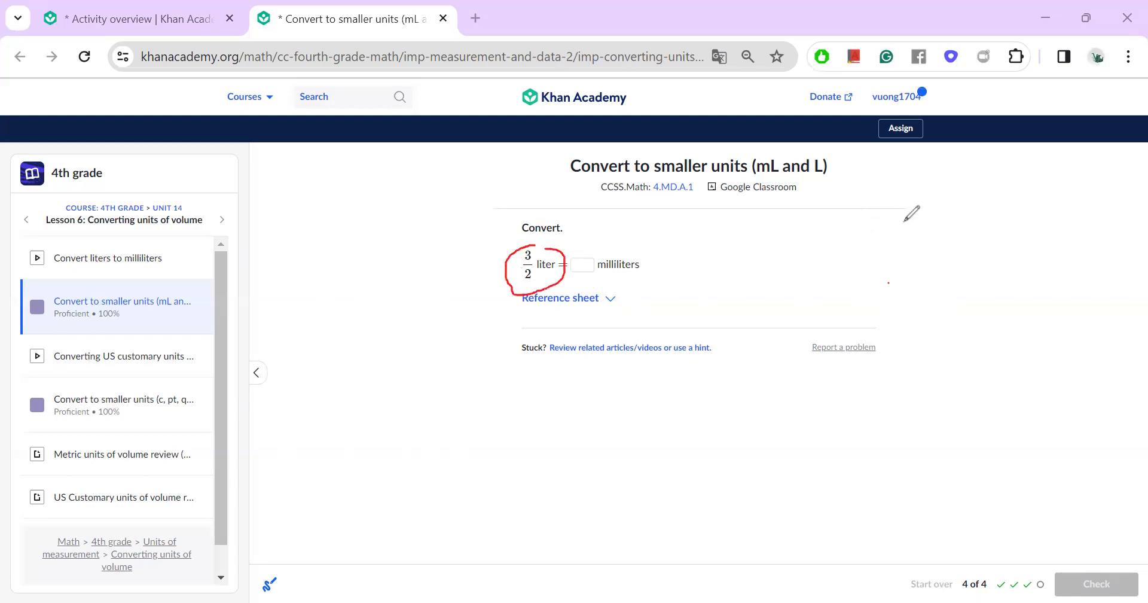
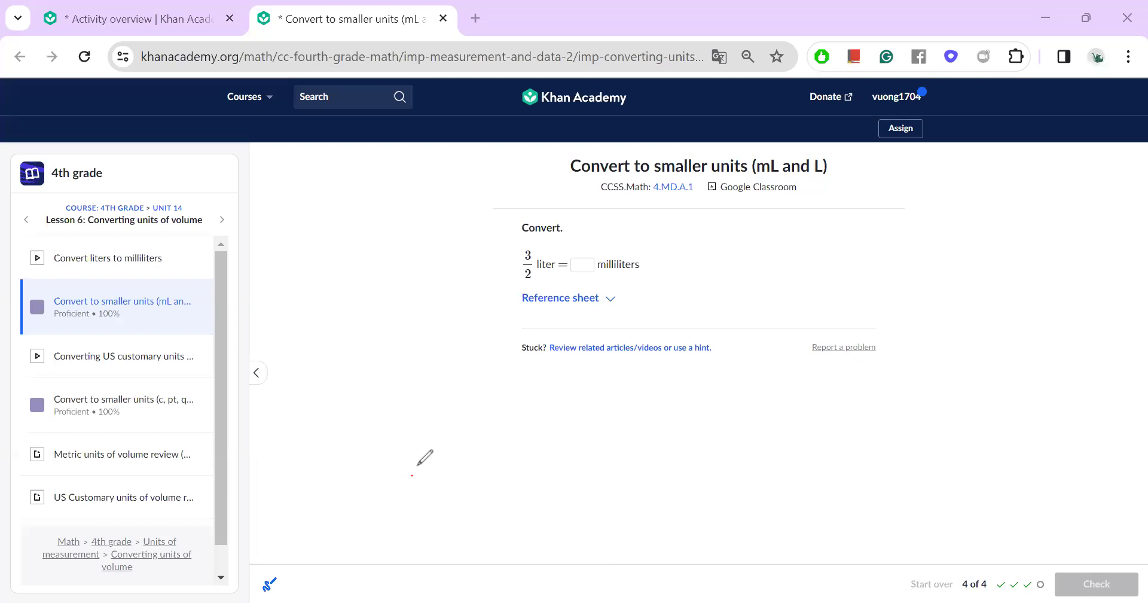
Write the 3 × 1/2 L expression in red and show in blue the first half liter filling the middle container's empty upper half.
drag(436, 397, 431, 442)
mouse_move(486, 414)
mouse_down()
mouse_move(503, 445)
mouse_move(472, 446)
mouse_up()
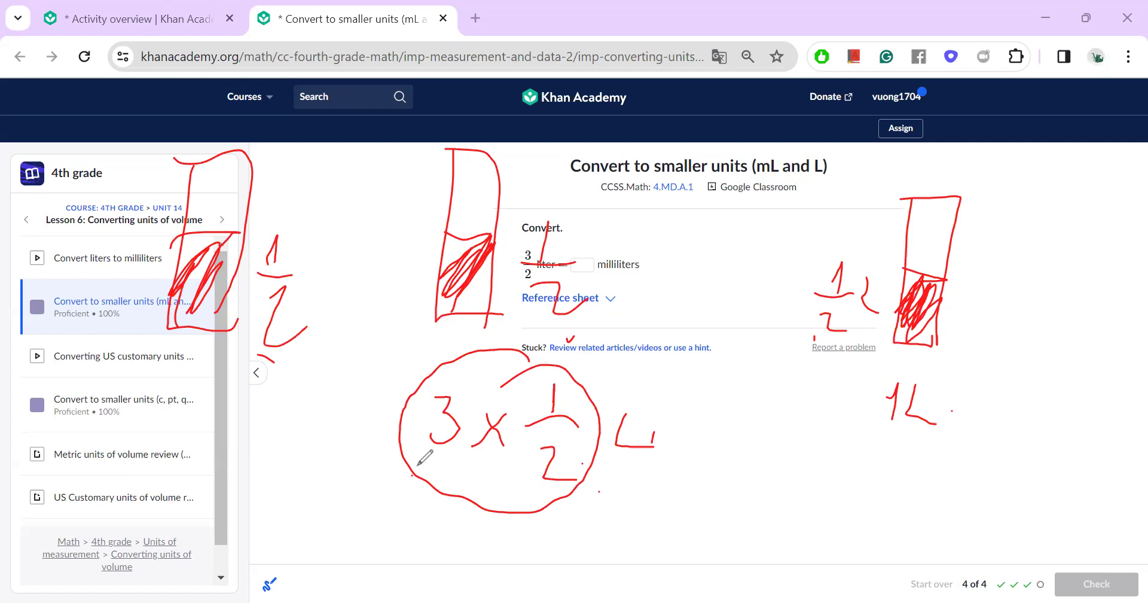
mouse_move(210, 246)
mouse_down()
mouse_move(254, 206)
mouse_move(455, 206)
mouse_move(434, 239)
mouse_up()
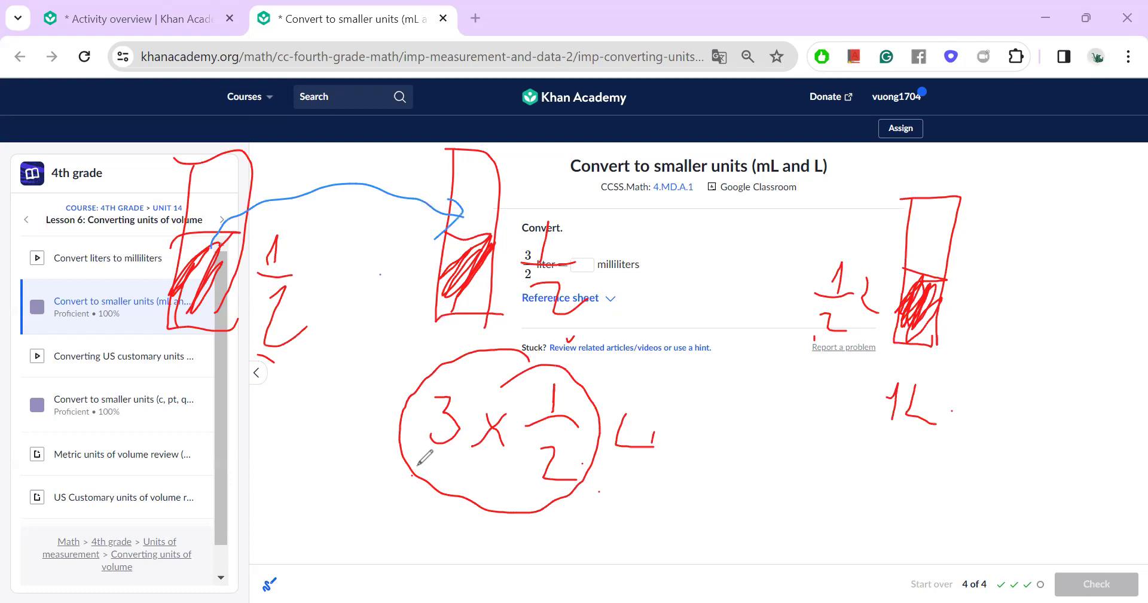
mouse_move(210, 257)
mouse_down()
mouse_move(398, 207)
mouse_move(491, 150)
mouse_move(505, 175)
mouse_move(460, 214)
mouse_up()
mouse_move(469, 154)
mouse_down()
mouse_move(441, 284)
mouse_move(499, 250)
mouse_move(485, 326)
mouse_up()
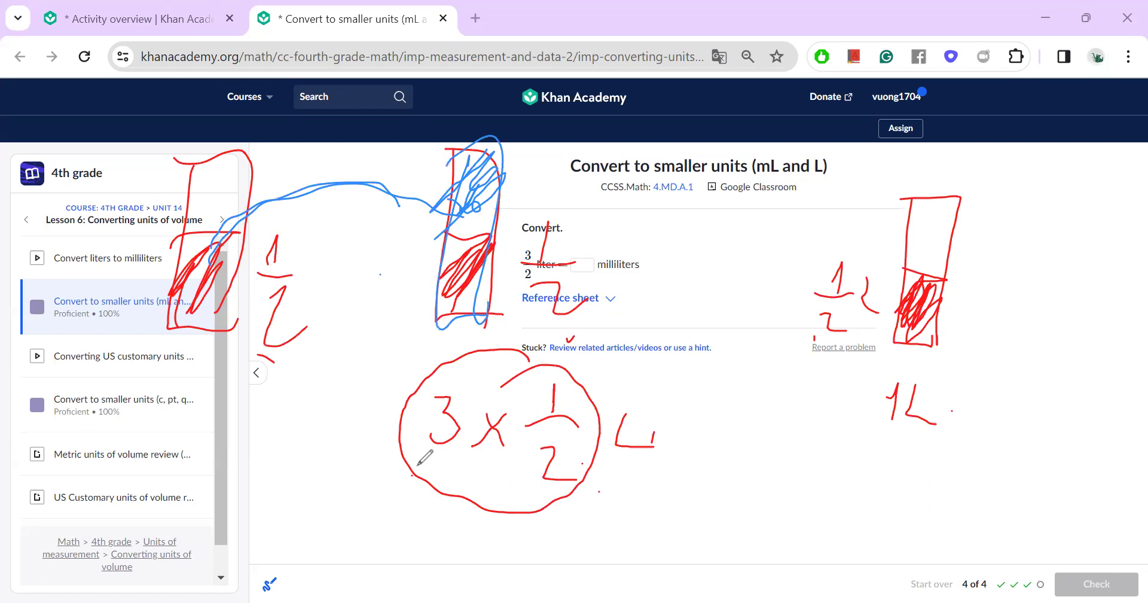
Write the sum 1 L + 1/2 L in blue below the container drawings.
mouse_move(659, 527)
mouse_down()
mouse_move(675, 502)
mouse_move(674, 545)
mouse_up()
drag(715, 503, 737, 547)
drag(800, 511, 790, 559)
drag(776, 530, 832, 527)
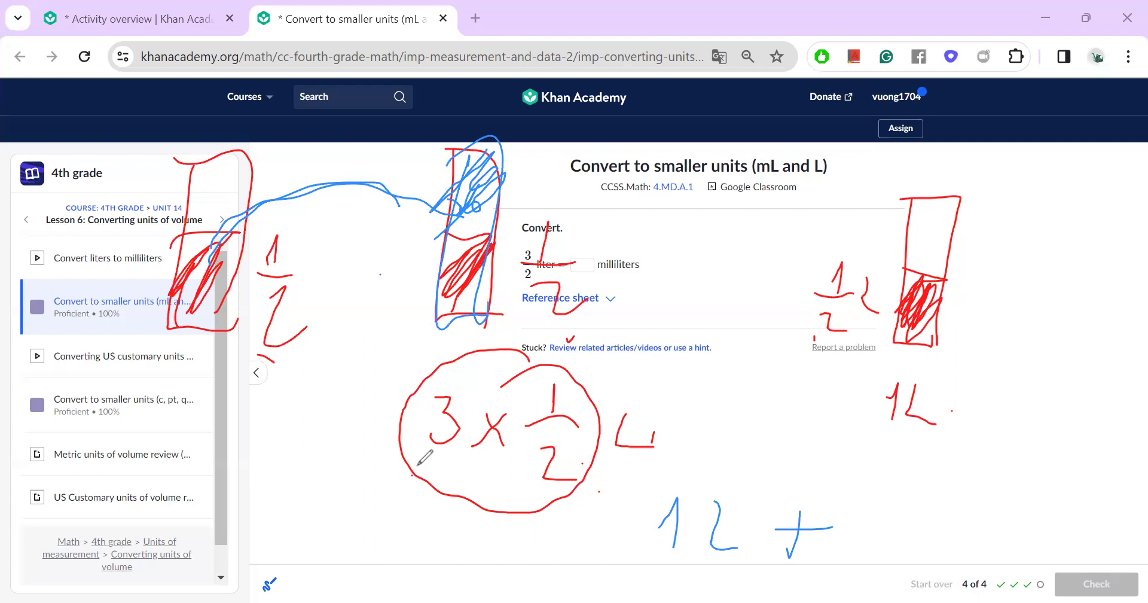
drag(742, 529, 739, 546)
mouse_move(764, 496)
mouse_down()
mouse_move(758, 544)
mouse_move(801, 512)
mouse_up()
drag(892, 481, 883, 526)
mouse_move(859, 527)
mouse_down()
mouse_move(920, 528)
mouse_move(931, 563)
mouse_up()
drag(969, 493, 1003, 541)
drag(1003, 500, 999, 554)
mouse_move(1034, 479)
mouse_down()
mouse_move(1020, 560)
mouse_move(1059, 534)
mouse_up()
drag(1068, 545, 1073, 545)
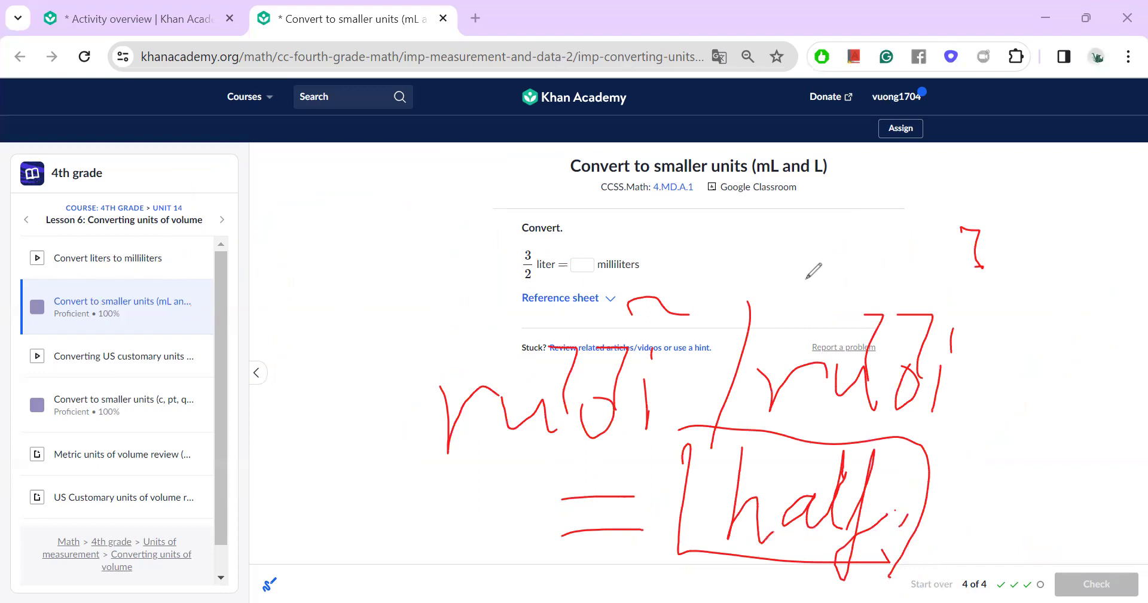
Write 1 + 1/2 = in red in front of the 3/2 liter expression and circle both terms of the sum.
drag(451, 263, 501, 263)
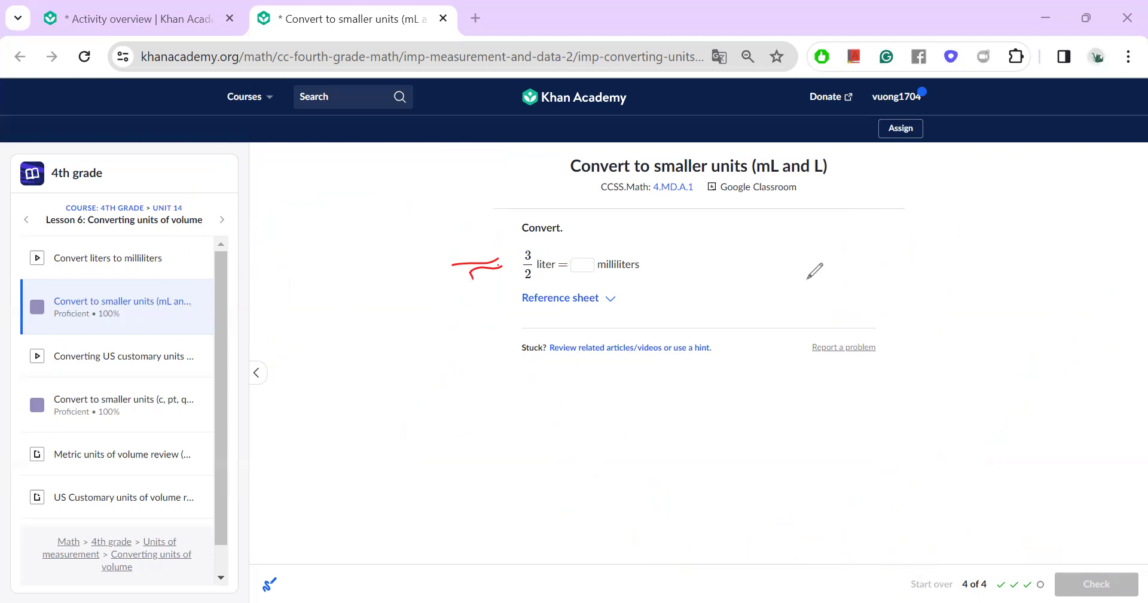
drag(244, 277, 263, 296)
drag(314, 260, 301, 296)
drag(284, 280, 326, 274)
drag(356, 234, 358, 270)
mouse_move(342, 271)
mouse_down()
mouse_move(371, 269)
mouse_move(372, 329)
mouse_up()
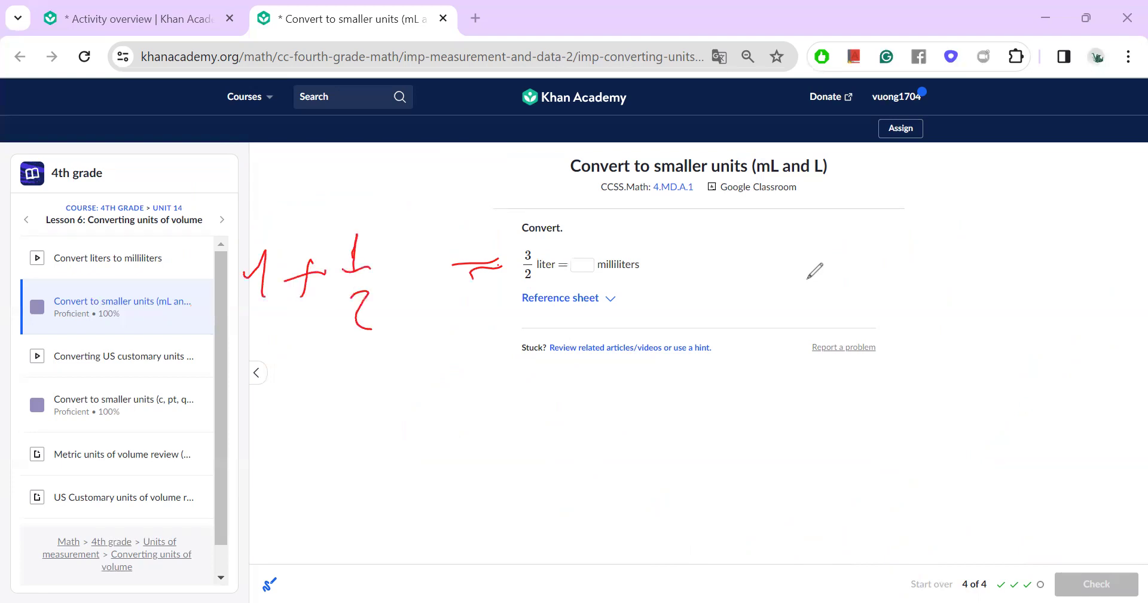
mouse_move(277, 236)
mouse_down()
mouse_move(290, 281)
mouse_move(268, 235)
mouse_move(327, 246)
mouse_move(381, 238)
mouse_up()
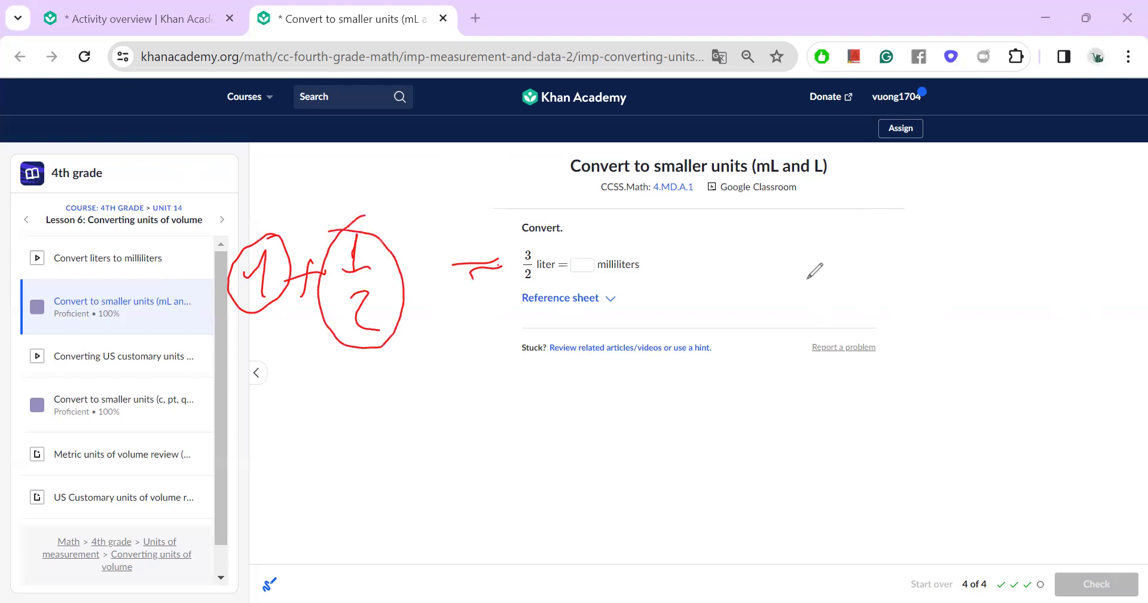
drag(441, 232, 468, 292)
mouse_move(596, 281)
mouse_down()
mouse_move(641, 281)
mouse_move(634, 298)
mouse_up()
Clear the annotations and write = 3/2 × 1 lit = in red below the question.
key(e)
drag(422, 413, 473, 398)
drag(417, 393, 487, 379)
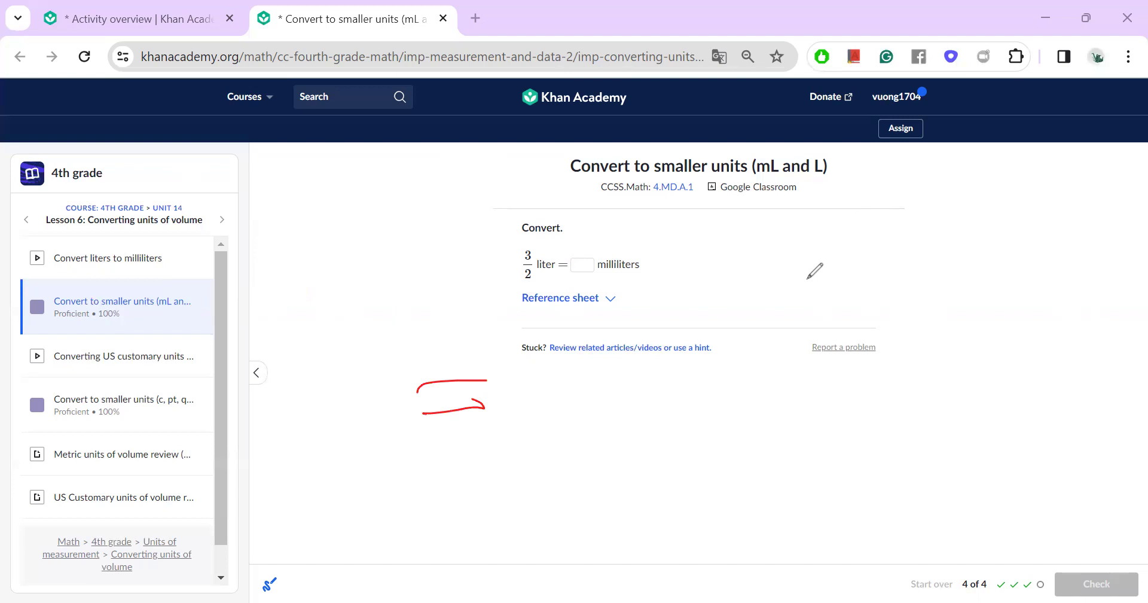
drag(541, 365, 549, 395)
drag(527, 401, 578, 410)
drag(546, 423, 580, 446)
mouse_move(610, 396)
mouse_down()
mouse_move(632, 401)
mouse_move(611, 410)
mouse_up()
mouse_move(679, 368)
mouse_down()
mouse_move(681, 411)
mouse_move(730, 407)
mouse_up()
click(732, 364)
mouse_move(759, 363)
mouse_down()
mouse_move(750, 403)
mouse_move(776, 380)
mouse_up()
drag(805, 405, 842, 401)
drag(795, 381, 849, 380)
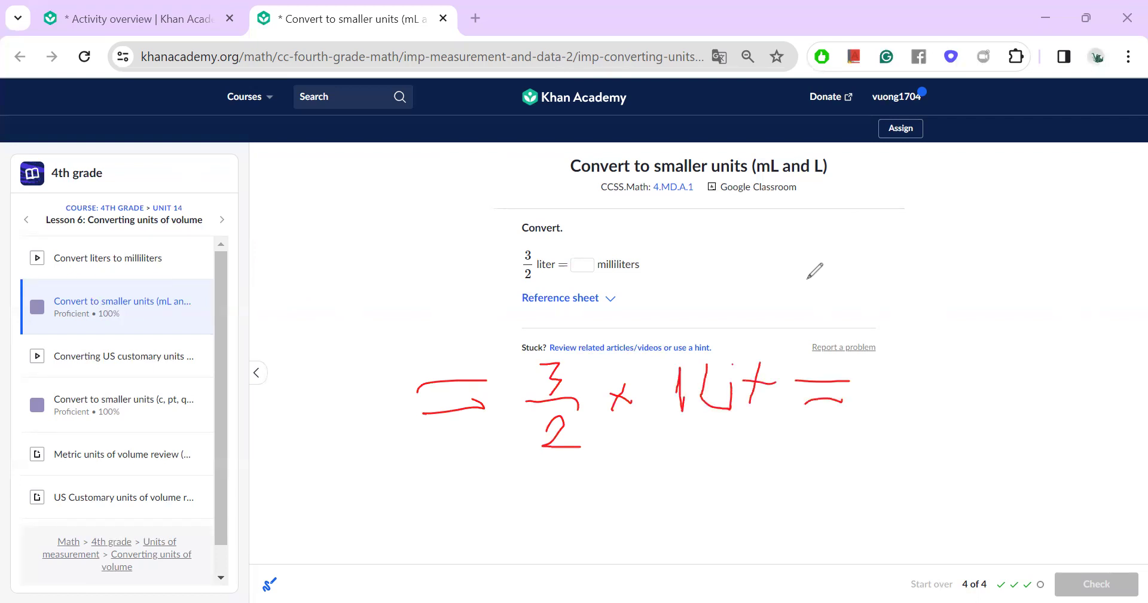
Frame 1 lit in red and continue the equation with 3/2 × 1000 ml.
mouse_move(652, 331)
mouse_down()
mouse_move(768, 443)
mouse_move(773, 433)
mouse_up()
mouse_move(669, 315)
mouse_down()
mouse_move(784, 346)
mouse_move(787, 419)
mouse_up()
mouse_move(886, 349)
mouse_down()
mouse_move(890, 380)
mouse_move(922, 395)
mouse_move(921, 446)
mouse_up()
drag(943, 393, 962, 412)
drag(957, 389, 937, 413)
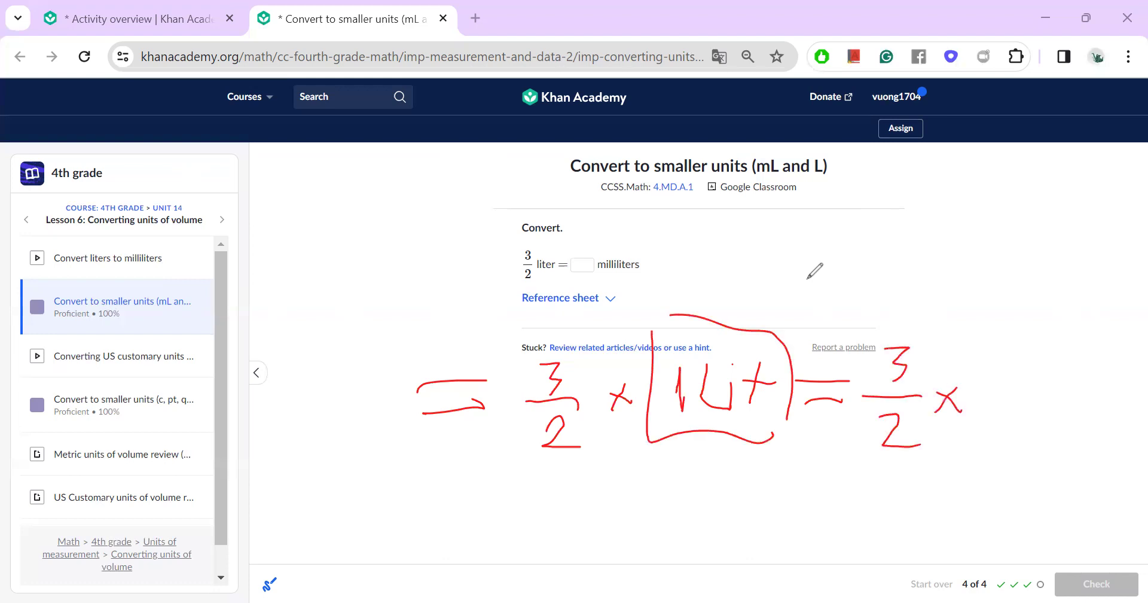
mouse_move(1004, 376)
mouse_down()
mouse_move(1011, 404)
mouse_move(1039, 401)
mouse_move(1037, 368)
mouse_move(1100, 365)
mouse_move(1110, 411)
mouse_move(1124, 410)
mouse_up()
drag(1138, 351, 1143, 410)
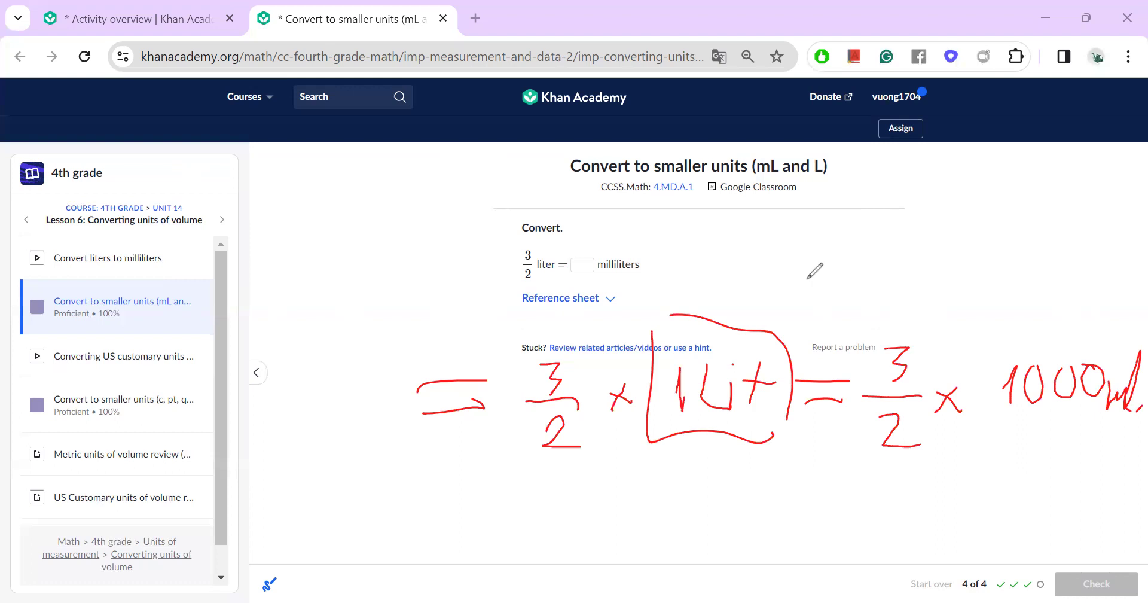
Box 1000 ml and circle its factor 3/2 in blue, adding an equals sign on the line below.
drag(981, 318, 1126, 446)
mouse_move(982, 316)
mouse_down()
mouse_move(1112, 326)
mouse_move(1128, 429)
mouse_up()
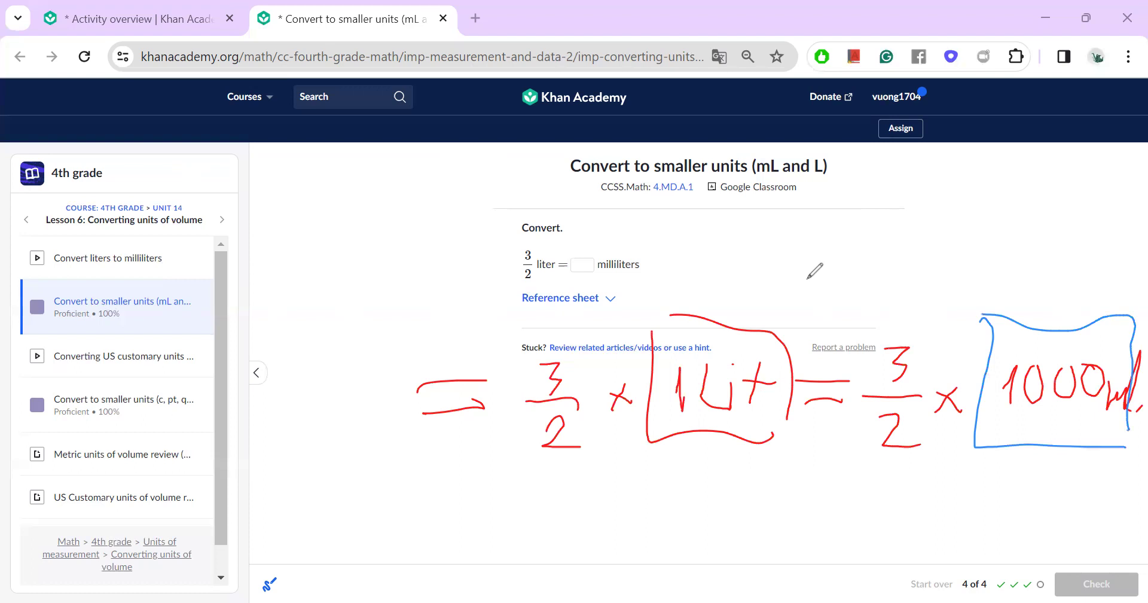
drag(425, 545, 482, 544)
drag(419, 513, 502, 494)
mouse_move(924, 326)
mouse_down()
mouse_move(933, 443)
mouse_move(928, 330)
mouse_up()
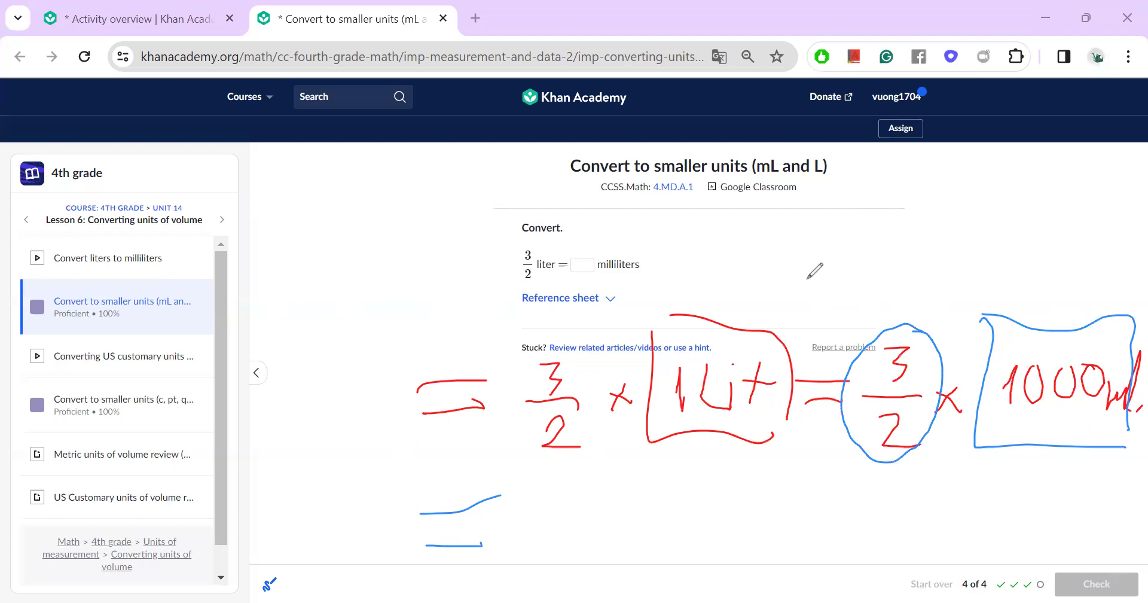
Write 3 × 500 ml in blue after the lower equals sign and underline 3 and 500.
mouse_move(680, 513)
mouse_down()
mouse_move(695, 542)
mouse_move(667, 545)
mouse_up()
mouse_move(789, 495)
mouse_down()
mouse_move(752, 497)
mouse_move(757, 540)
mouse_up()
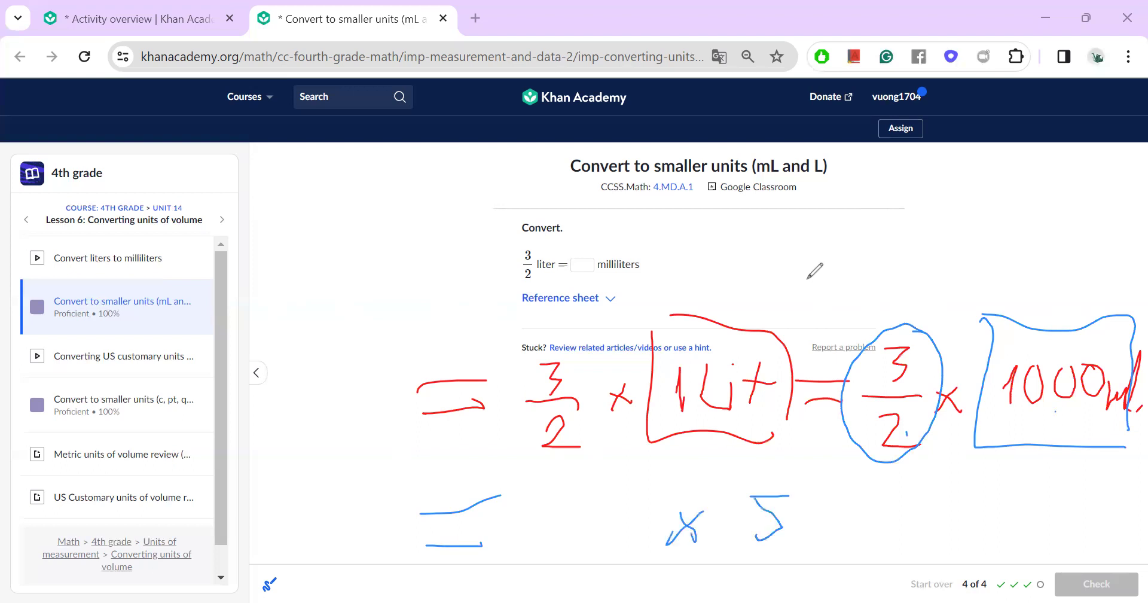
mouse_move(831, 486)
mouse_down()
mouse_move(833, 498)
mouse_move(870, 498)
mouse_up()
mouse_move(909, 527)
mouse_down()
mouse_move(965, 504)
mouse_move(984, 522)
mouse_up()
drag(1002, 449, 993, 529)
drag(1022, 513, 1015, 532)
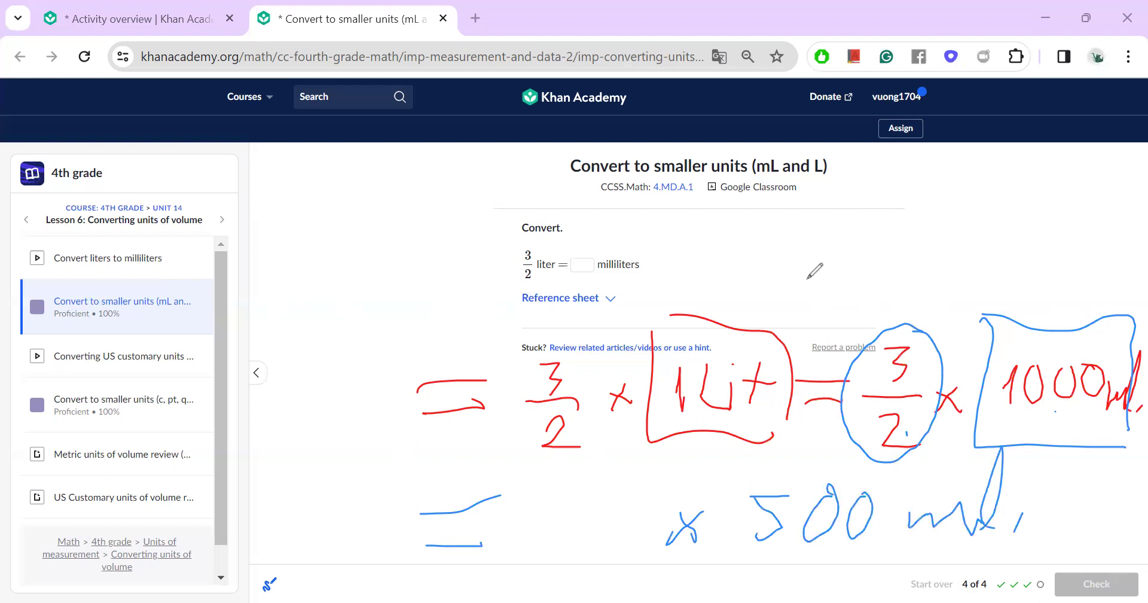
mouse_move(563, 494)
mouse_down()
mouse_move(587, 481)
mouse_move(576, 545)
mouse_move(610, 556)
mouse_move(623, 546)
mouse_up()
drag(734, 544, 863, 556)
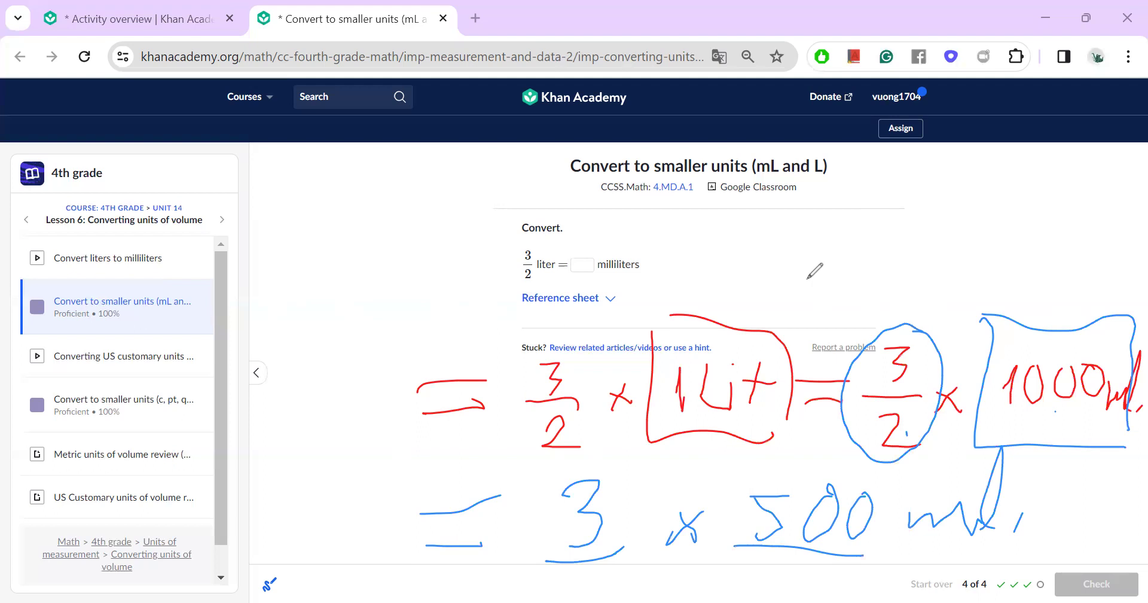
Write the result 1500 ml in blue beside the 3 × 500 ml product.
mouse_move(162, 526)
mouse_down()
mouse_move(194, 468)
mouse_move(183, 553)
mouse_up()
drag(214, 464, 259, 460)
mouse_move(216, 480)
mouse_down()
mouse_move(228, 535)
mouse_move(216, 545)
mouse_up()
mouse_move(291, 464)
mouse_down()
mouse_move(281, 475)
mouse_move(292, 465)
mouse_up()
mouse_move(329, 453)
mouse_down()
mouse_move(314, 533)
mouse_move(330, 455)
mouse_up()
mouse_move(367, 544)
mouse_down()
mouse_move(383, 505)
mouse_move(404, 541)
mouse_up()
mouse_move(404, 542)
mouse_down()
mouse_move(426, 452)
mouse_move(431, 544)
mouse_up()
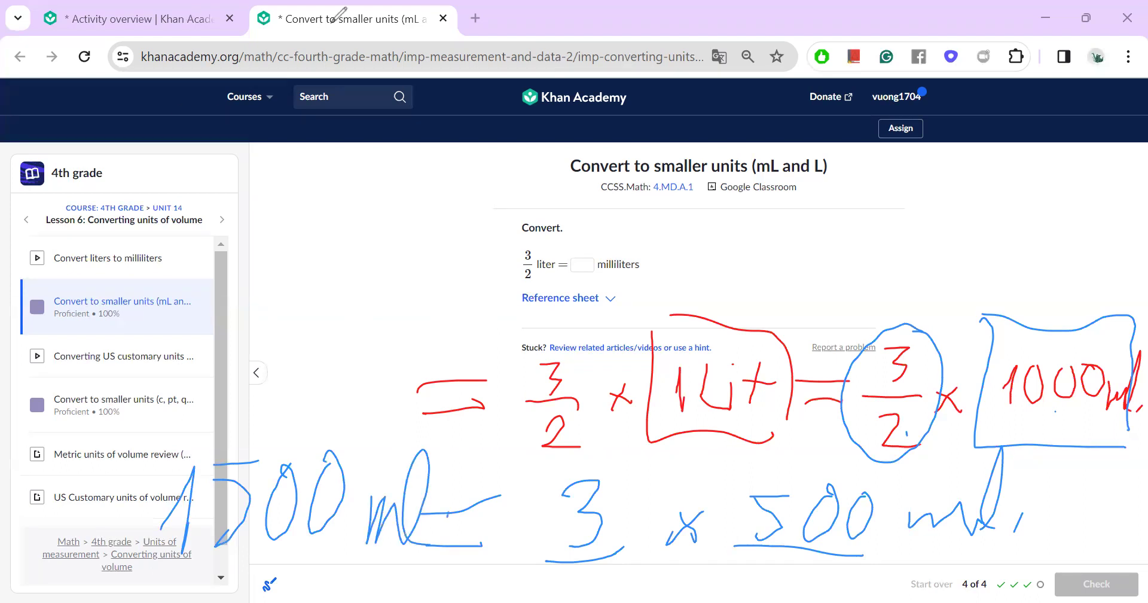
Answer the 3/2 liter conversion with 1500, check it to finish the exercise, and clear the annotations.
click(580, 266)
text(1500)
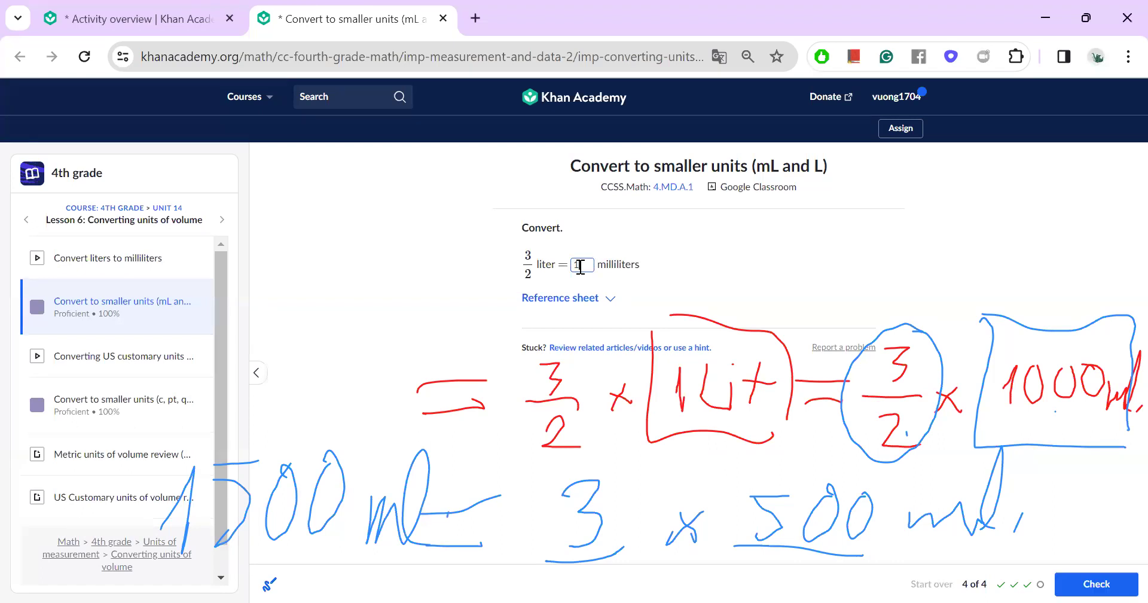
key(Return)
key(Return)
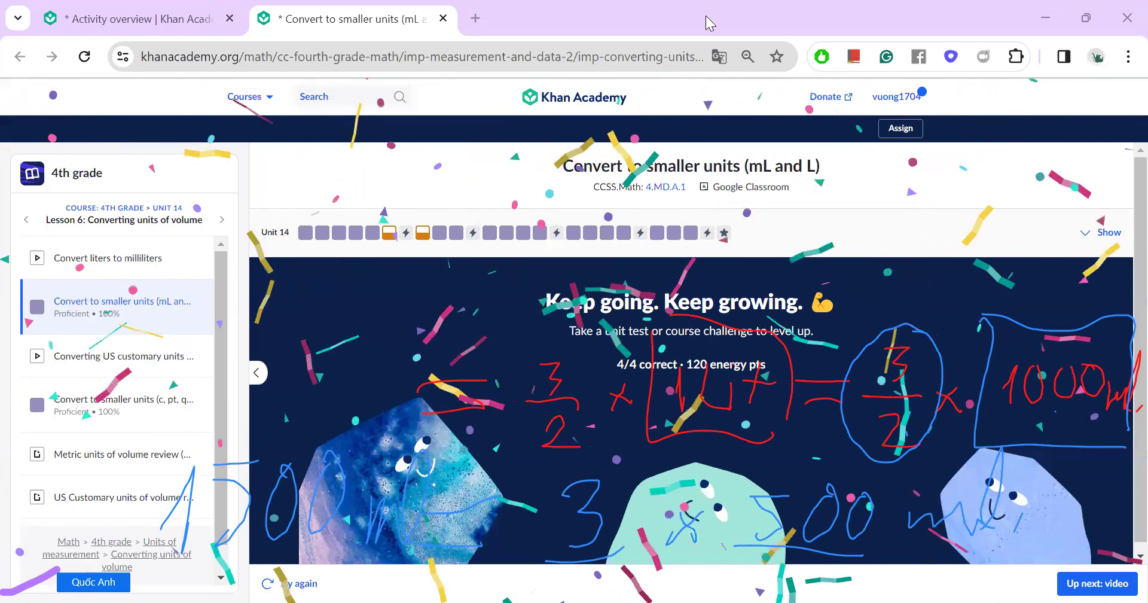
key(Escape)
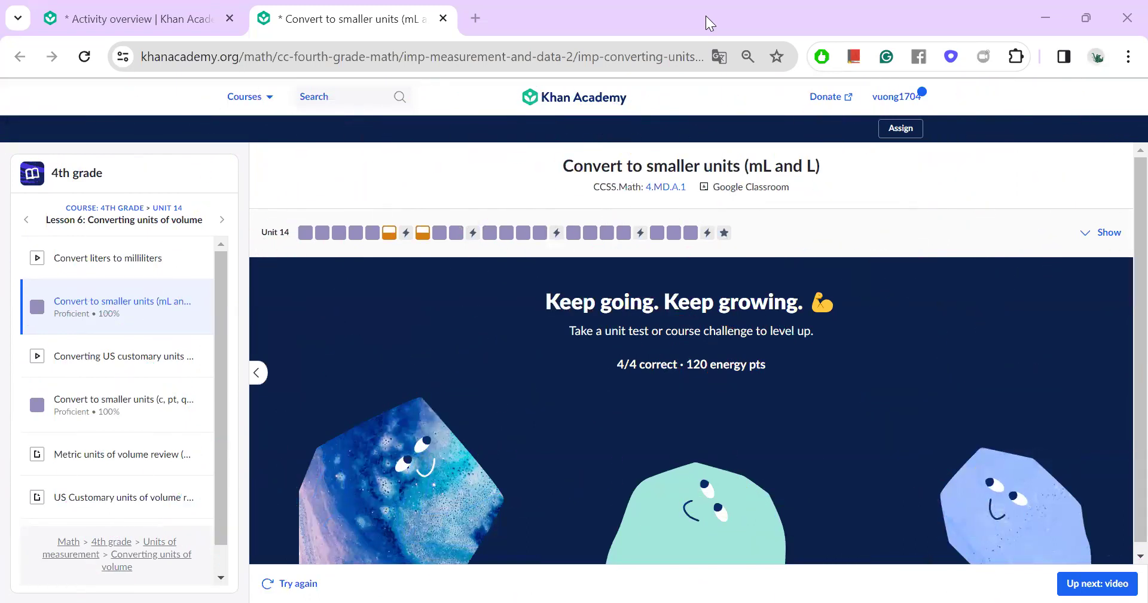
Close the finished exercise and open the "Convert to smaller units (mm, cm, m, & km)" exercise from the class skills overview.
key(ctrl+w)
scroll(82, 270, down, 5)
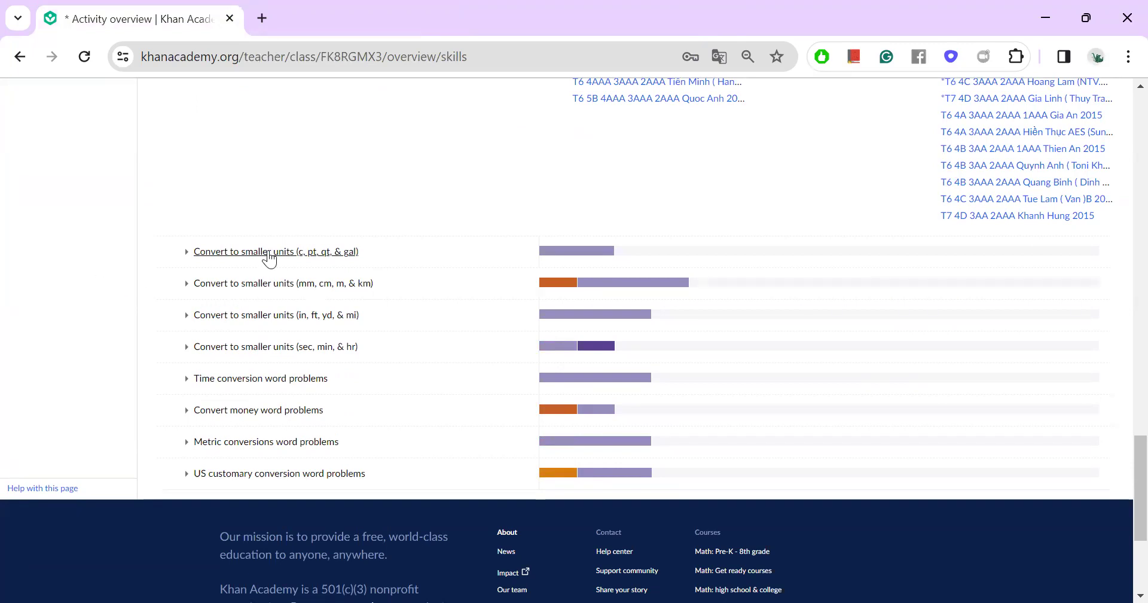
click(253, 292)
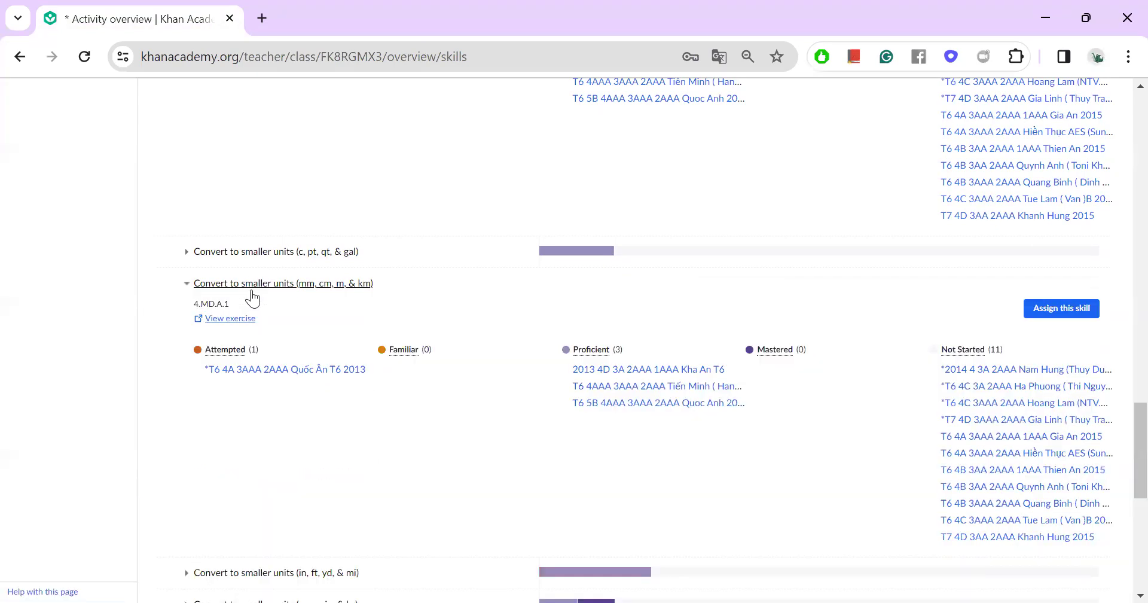
click(238, 323)
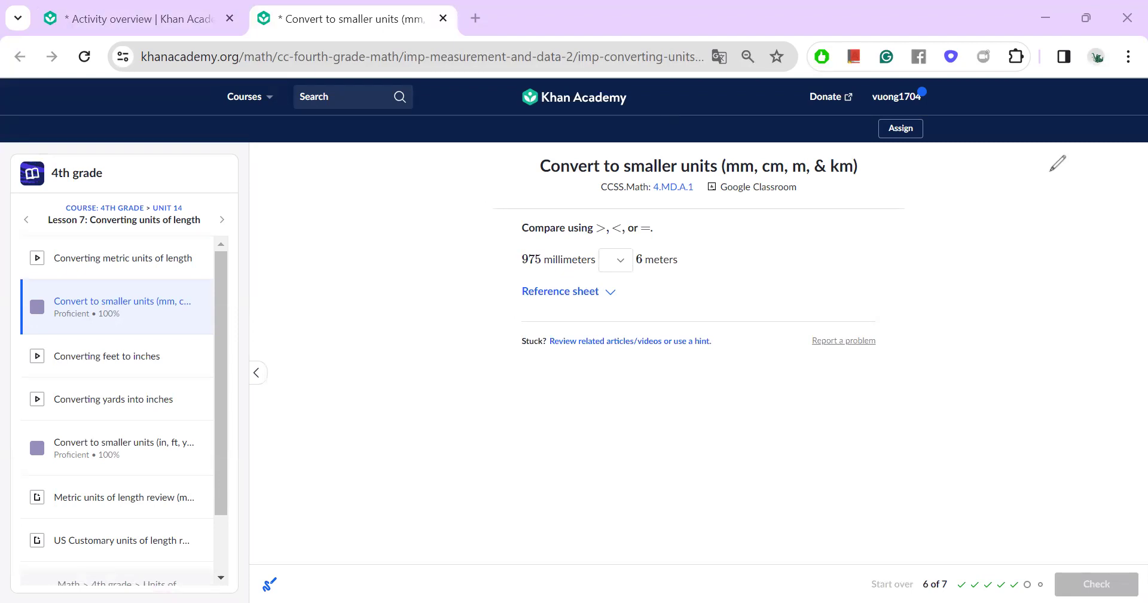
Write the equation 1 m = 1000 ml in blue beside the 975 millimeters comparison.
drag(759, 247, 788, 263)
drag(751, 266, 877, 247)
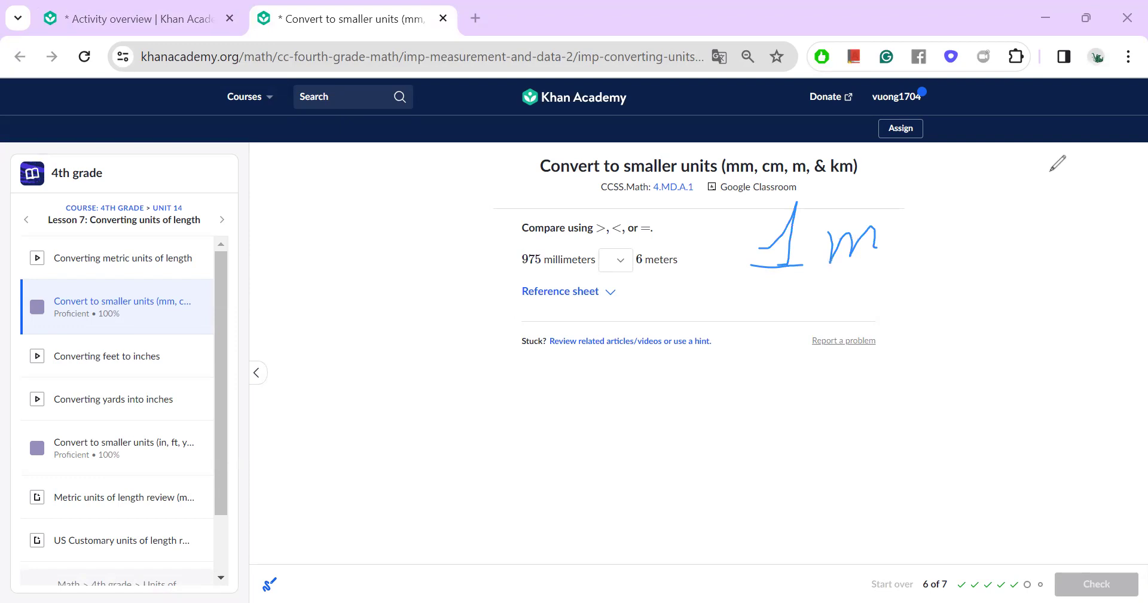
mouse_move(925, 265)
mouse_down()
mouse_move(947, 265)
mouse_move(944, 248)
mouse_up()
drag(971, 234, 974, 264)
drag(1003, 221, 1062, 228)
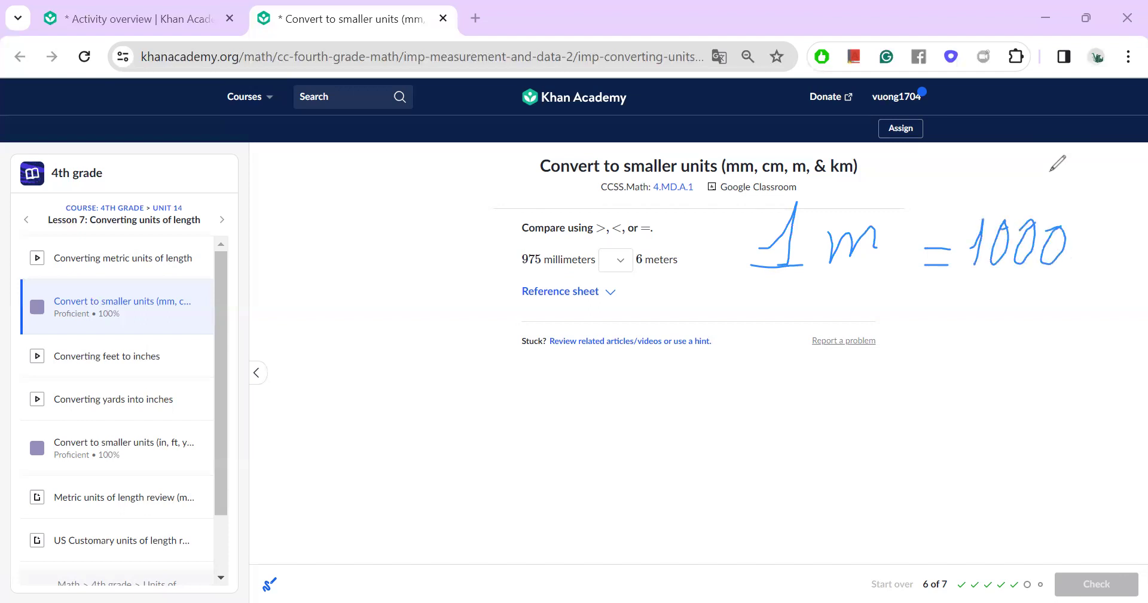
mouse_move(1082, 263)
mouse_down()
mouse_move(1098, 248)
mouse_move(1143, 254)
mouse_up()
Draw a row of small blue marks and dots below the question and write 1000 under it.
drag(572, 438, 633, 445)
click(657, 446)
click(672, 446)
click(688, 445)
drag(718, 446, 739, 434)
mouse_move(613, 513)
mouse_down()
mouse_move(624, 487)
mouse_move(624, 526)
mouse_up()
mouse_move(653, 496)
mouse_down()
mouse_move(688, 505)
mouse_move(681, 496)
mouse_up()
mouse_move(710, 498)
mouse_down()
mouse_move(721, 494)
mouse_move(721, 505)
mouse_up()
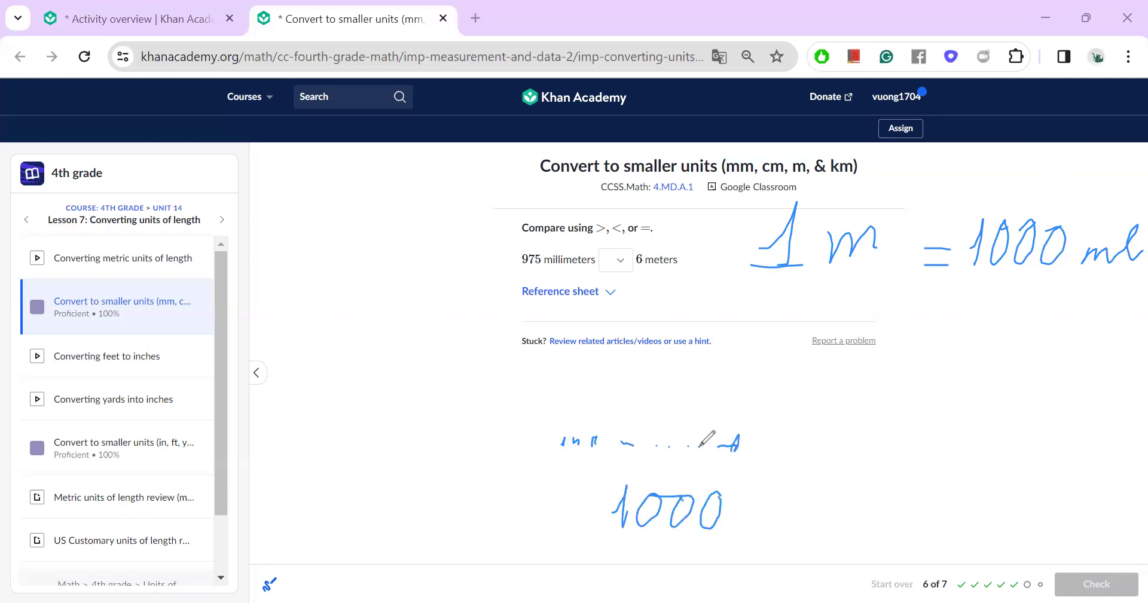
Draw a blue stick figure with outstretched arms and an equals sign beside the marks, labelling its arm span 1 m in red.
drag(467, 447, 517, 446)
drag(454, 426, 516, 445)
drag(330, 402, 328, 511)
drag(306, 447, 377, 437)
mouse_move(329, 492)
mouse_down()
mouse_move(302, 526)
mouse_move(308, 514)
mouse_up()
drag(327, 498, 383, 527)
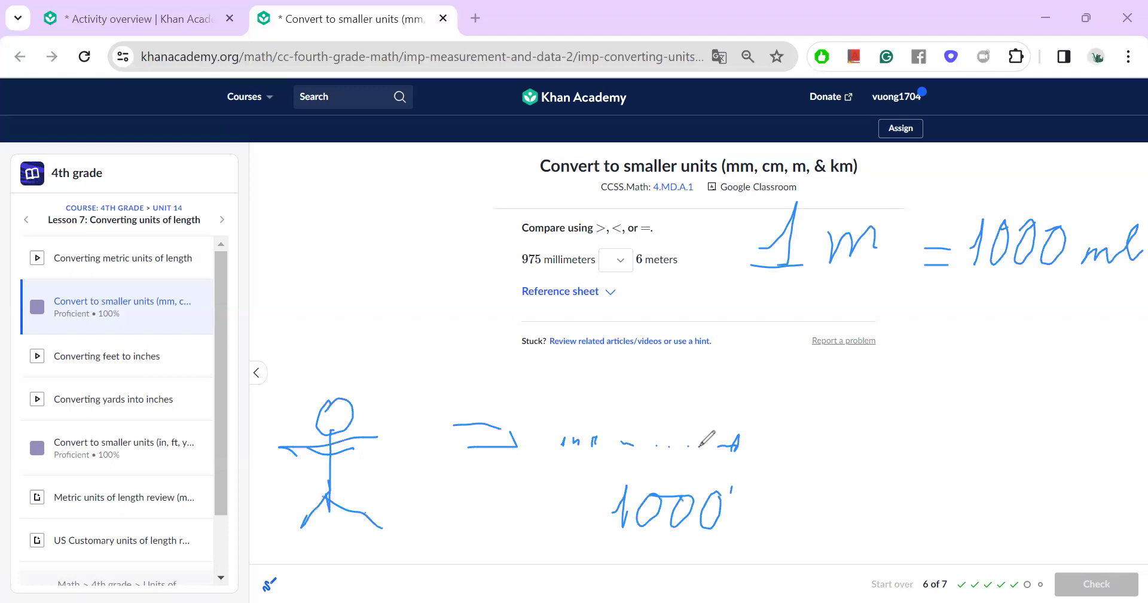
mouse_move(273, 445)
mouse_down()
mouse_move(389, 440)
mouse_move(299, 447)
mouse_up()
mouse_move(294, 362)
mouse_down()
mouse_move(309, 376)
mouse_move(350, 359)
mouse_move(382, 362)
mouse_up()
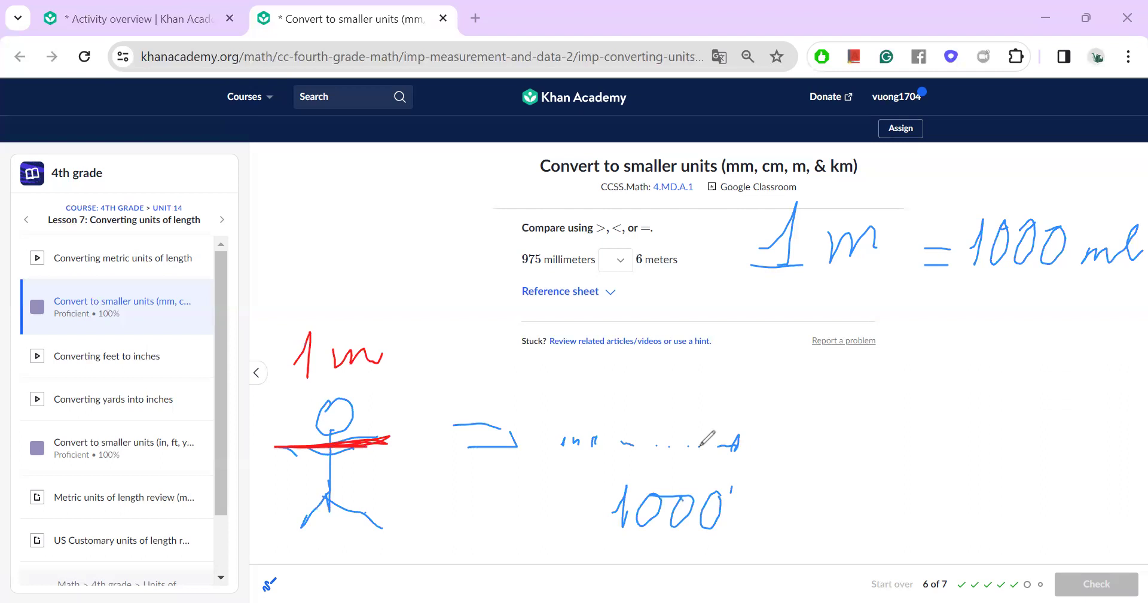
Underline 1000 and both sides of the meter equation in red, circle 1 m, and correct the equation's unit to mm.
drag(622, 537, 698, 544)
drag(748, 285, 888, 280)
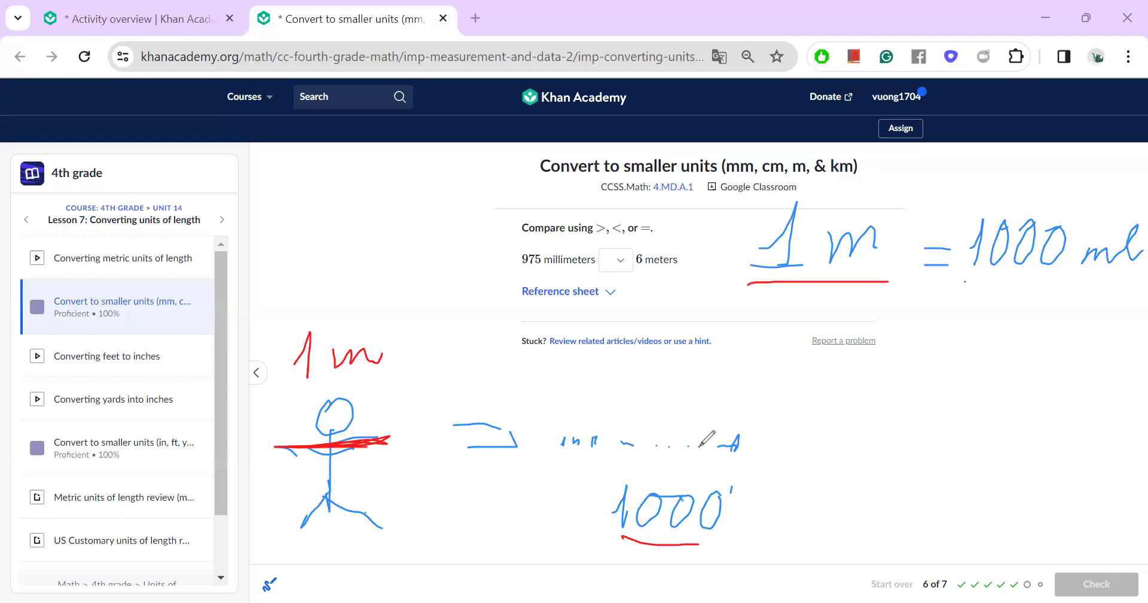
mouse_move(825, 192)
mouse_down()
mouse_move(755, 263)
mouse_move(861, 183)
mouse_up()
drag(945, 280, 1126, 288)
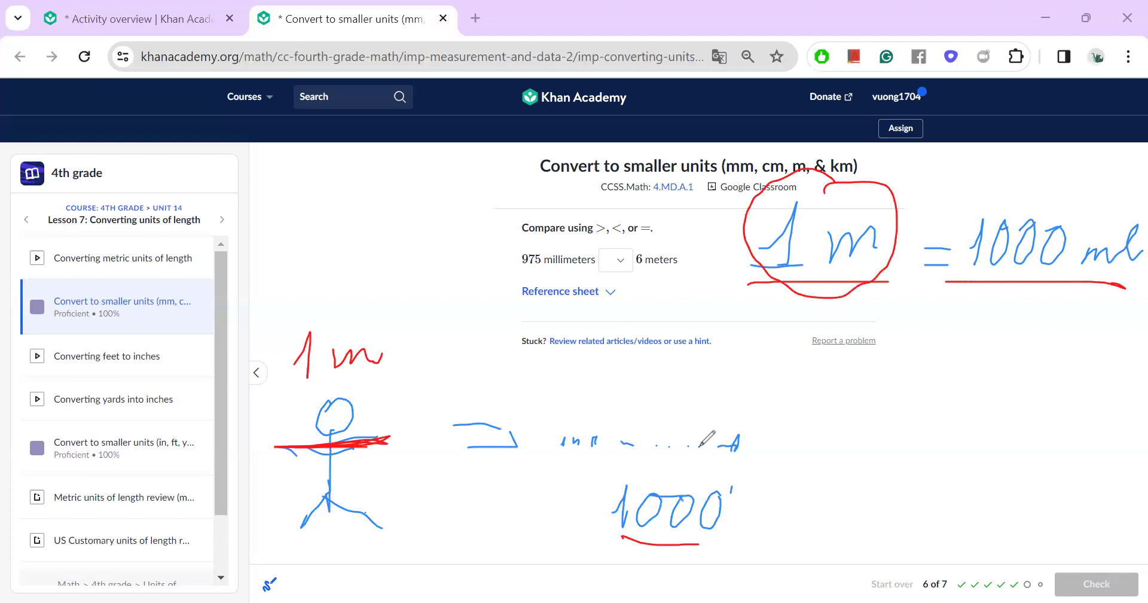
drag(1066, 263, 1143, 239)
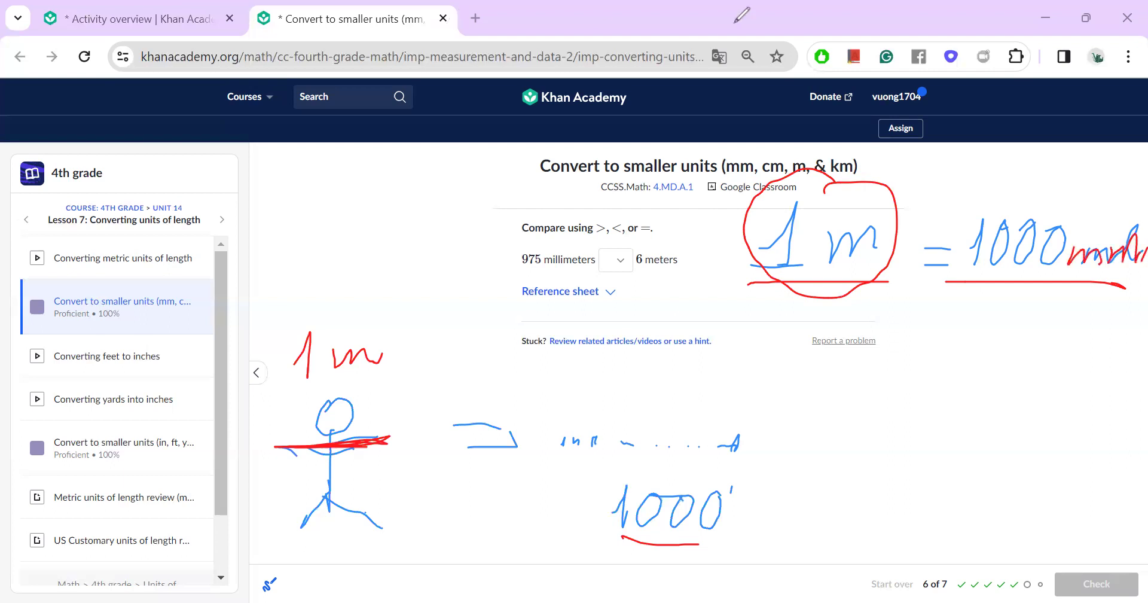
Open the reference sheet, clear the annotations, and underline the 1 meter = 1,000 millimeters conversion in red.
click(598, 298)
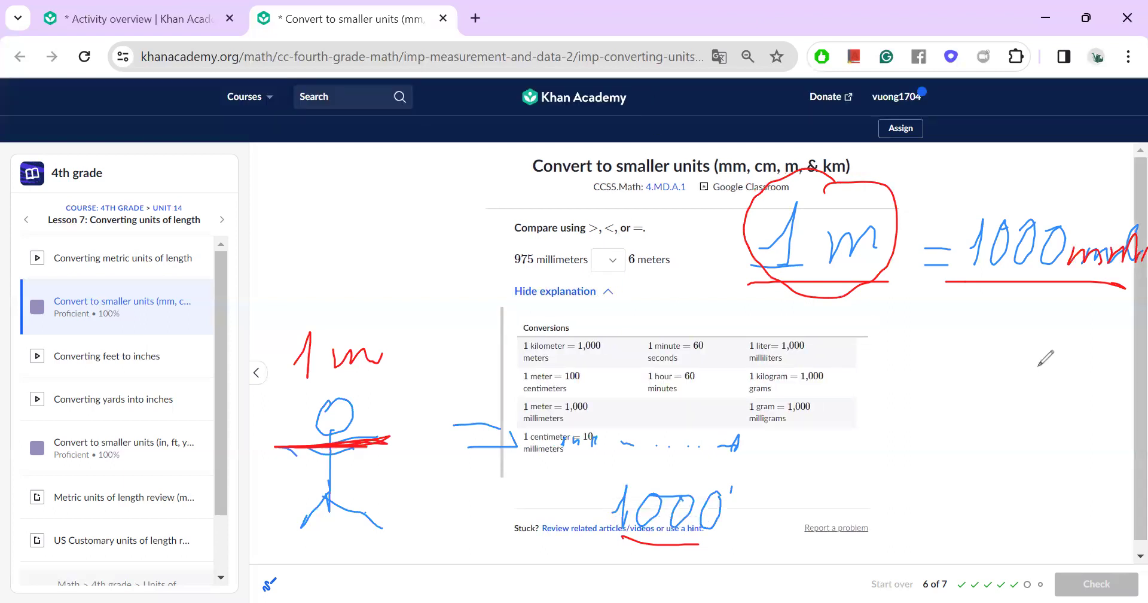
key(e)
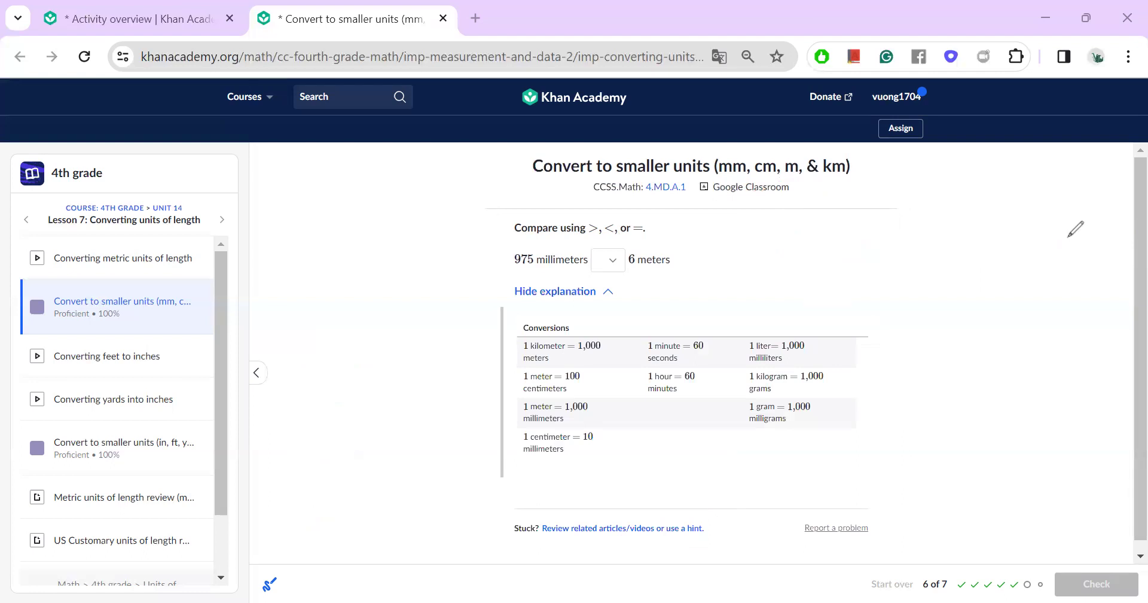
drag(518, 413, 591, 412)
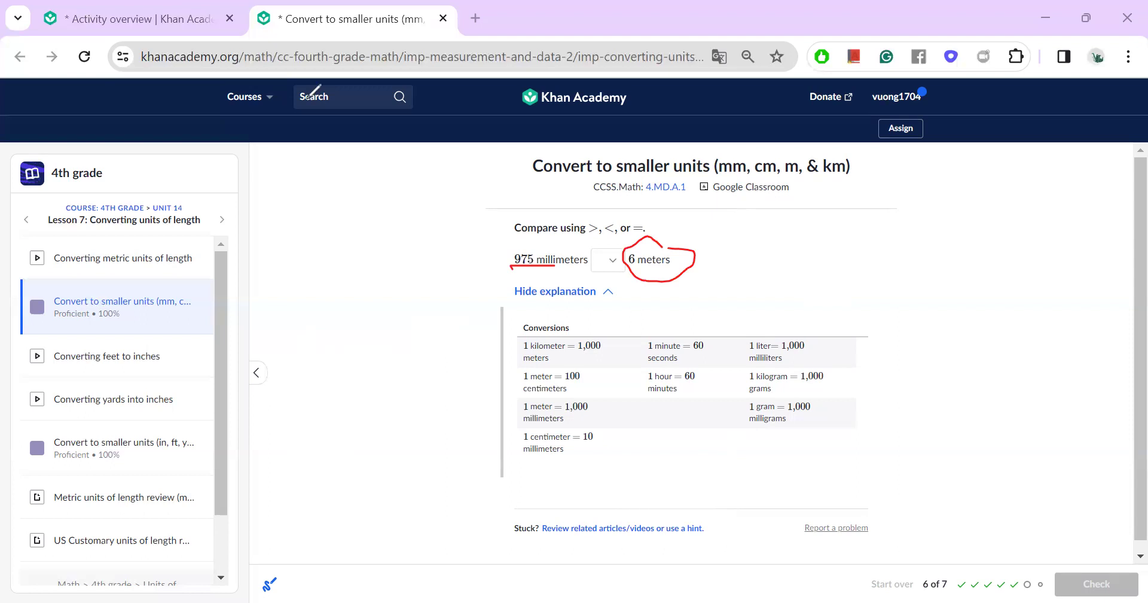
Circle 6 meters in red and write = 6000 mm beside it.
mouse_move(646, 238)
mouse_down()
mouse_move(625, 276)
mouse_move(662, 240)
mouse_up()
mouse_move(722, 276)
mouse_down()
mouse_move(758, 265)
mouse_move(765, 247)
mouse_up()
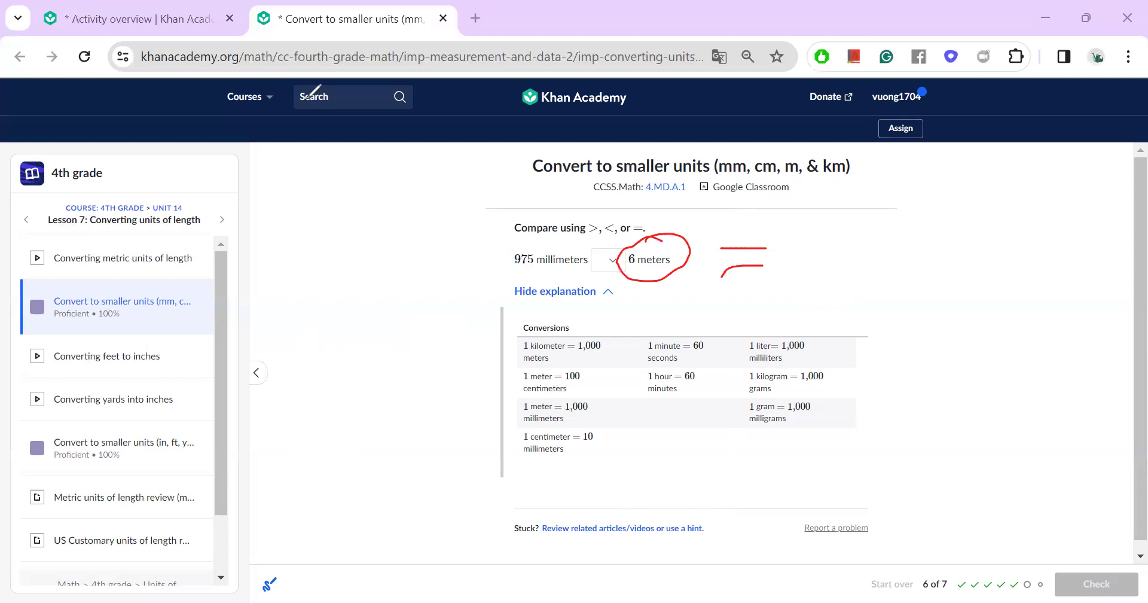
mouse_move(829, 232)
mouse_down()
mouse_move(812, 264)
mouse_move(807, 250)
mouse_up()
mouse_move(877, 234)
mouse_down()
mouse_move(866, 263)
mouse_move(877, 233)
mouse_up()
mouse_move(911, 235)
mouse_down()
mouse_move(930, 264)
mouse_move(918, 230)
mouse_move(983, 263)
mouse_move(1035, 249)
mouse_move(1048, 267)
mouse_up()
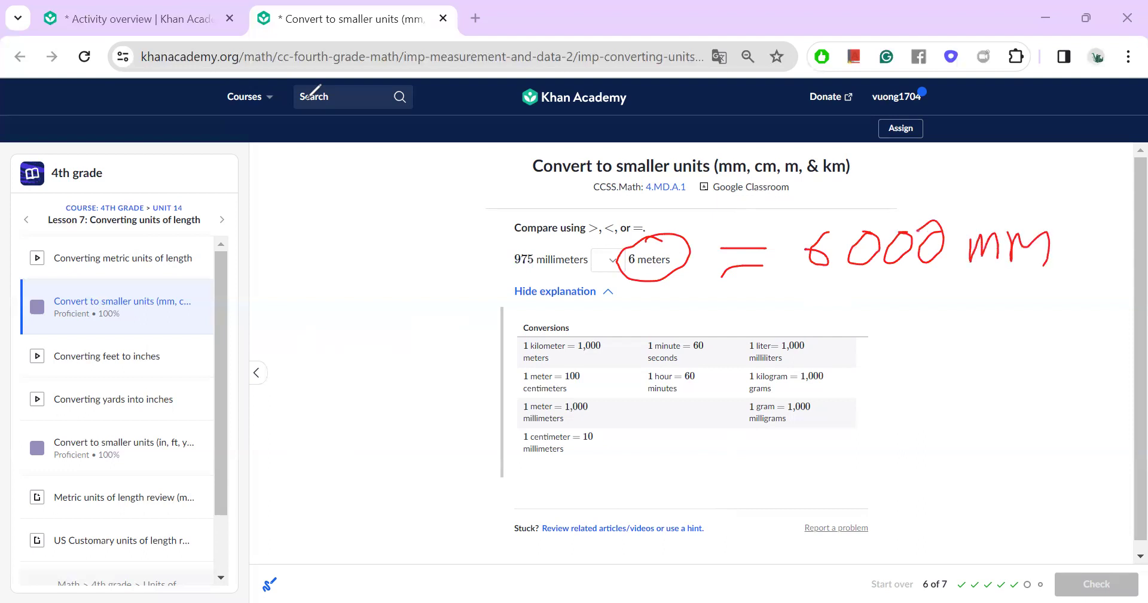
Circle the 1 meter = 1,000 millimeters conversion, then underline millimeters and 6000 and circle 975 and 6000 in red.
mouse_move(515, 428)
mouse_down()
mouse_move(544, 431)
mouse_move(565, 383)
mouse_move(502, 416)
mouse_up()
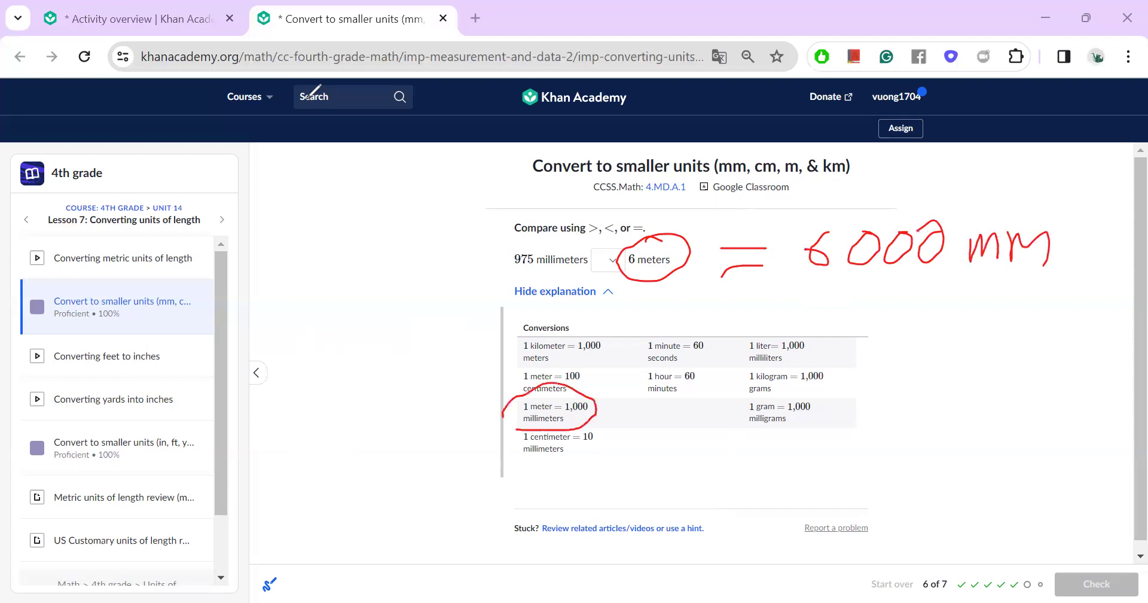
drag(793, 281, 936, 280)
mouse_move(533, 272)
mouse_down()
mouse_move(588, 267)
mouse_move(504, 263)
mouse_move(540, 270)
mouse_move(532, 240)
mouse_up()
mouse_move(911, 199)
mouse_down()
mouse_move(816, 286)
mouse_move(953, 246)
mouse_move(858, 193)
mouse_up()
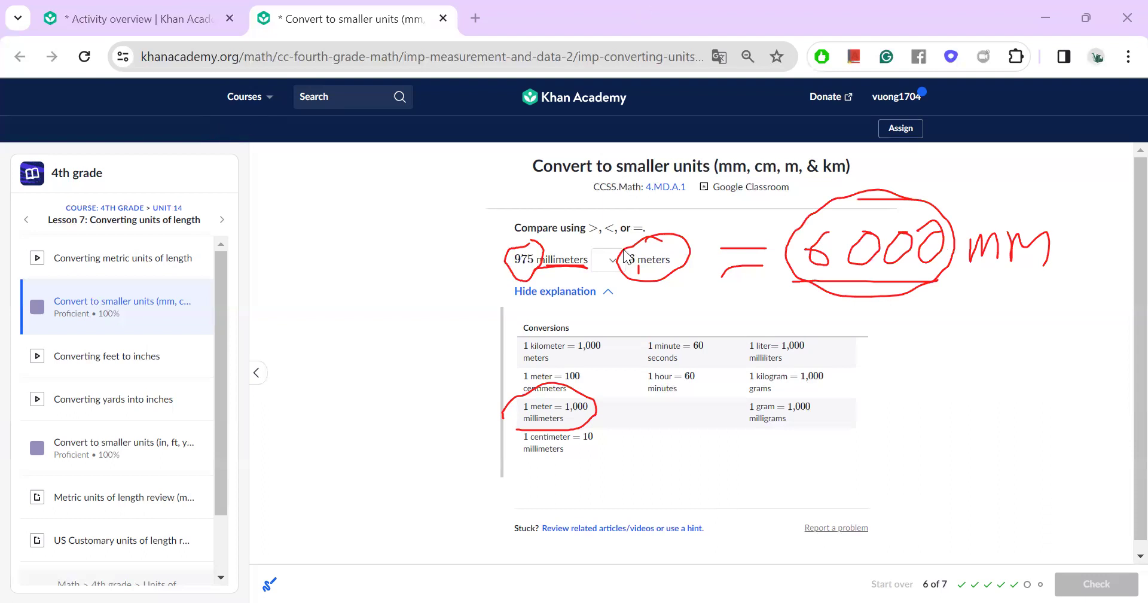
Answer the comparison of 975 millimeters and 6 meters with <, check it, and go to the following question.
click(607, 260)
click(610, 344)
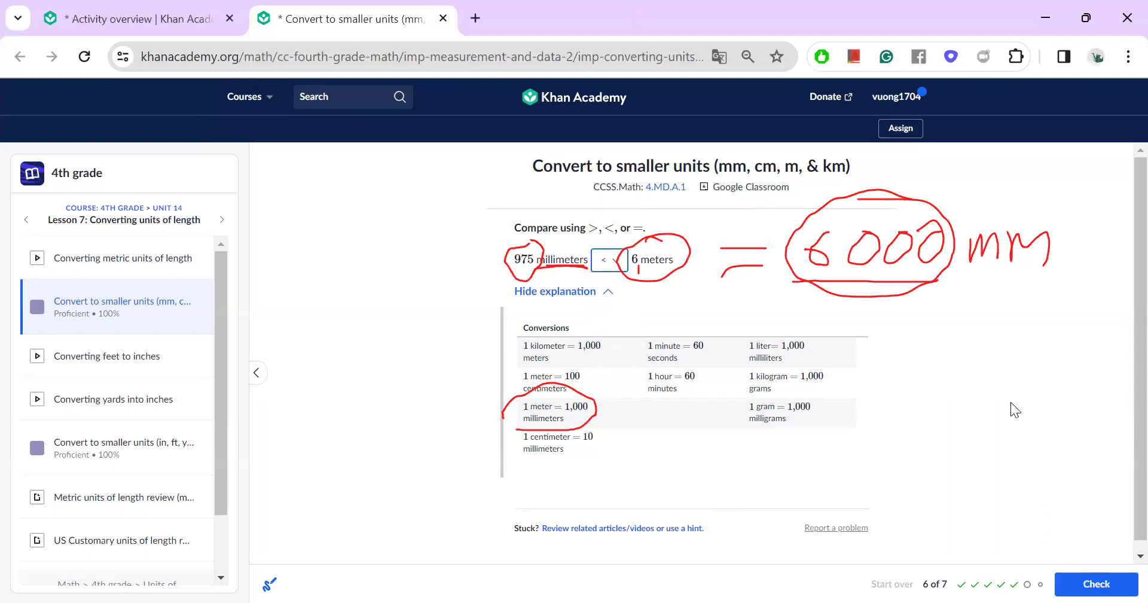
click(1099, 584)
click(1104, 583)
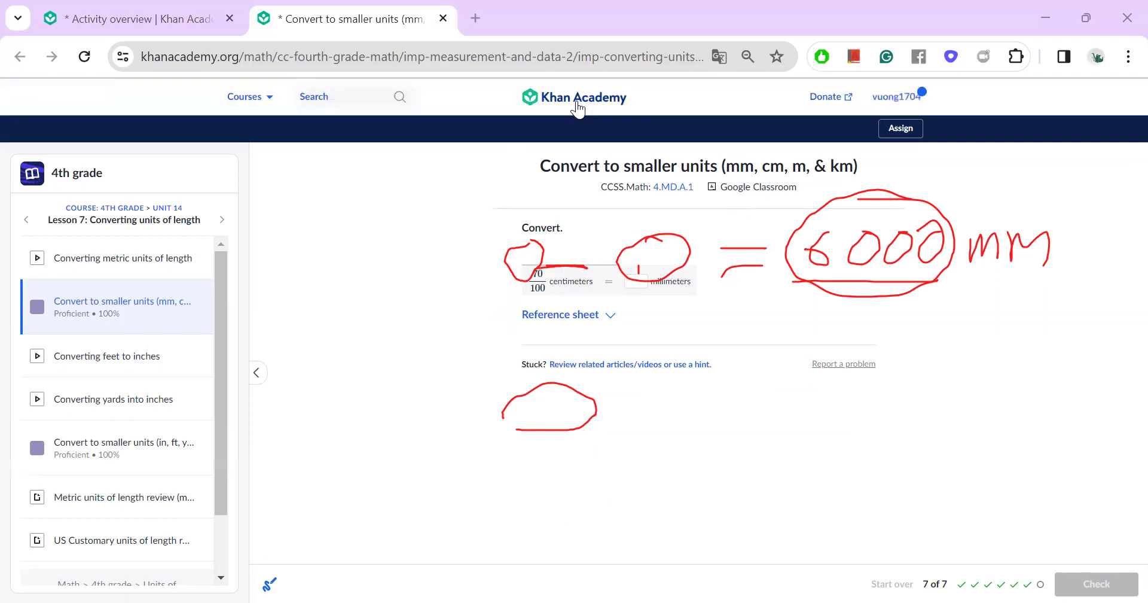
Clear the annotations, open the reference sheet, and circle the 1 centimeter = 10 millimeters conversion in red.
key(e)
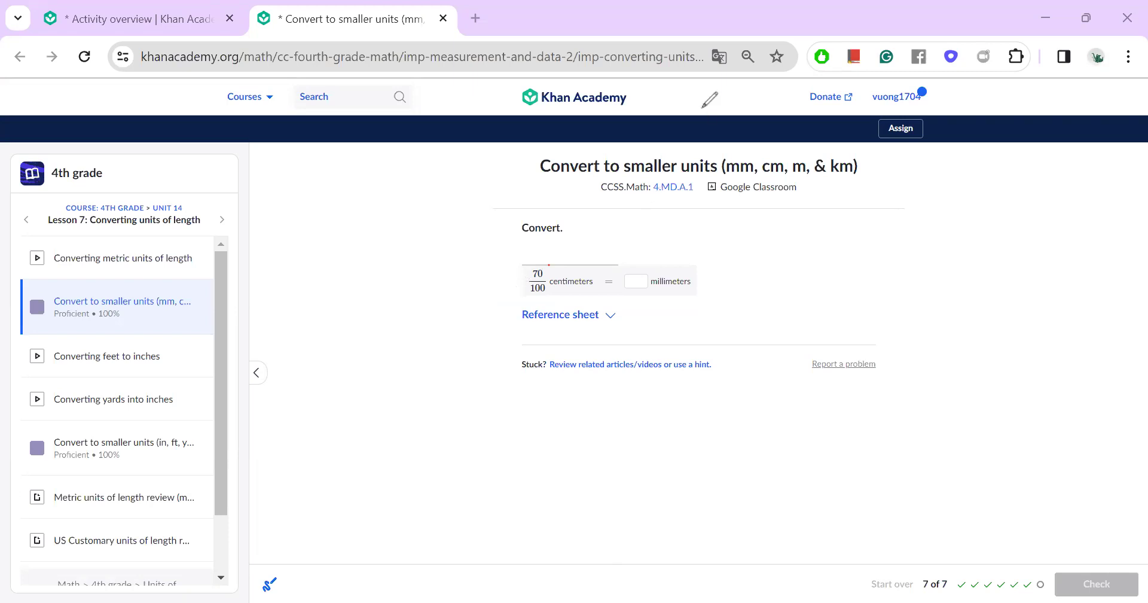
click(596, 319)
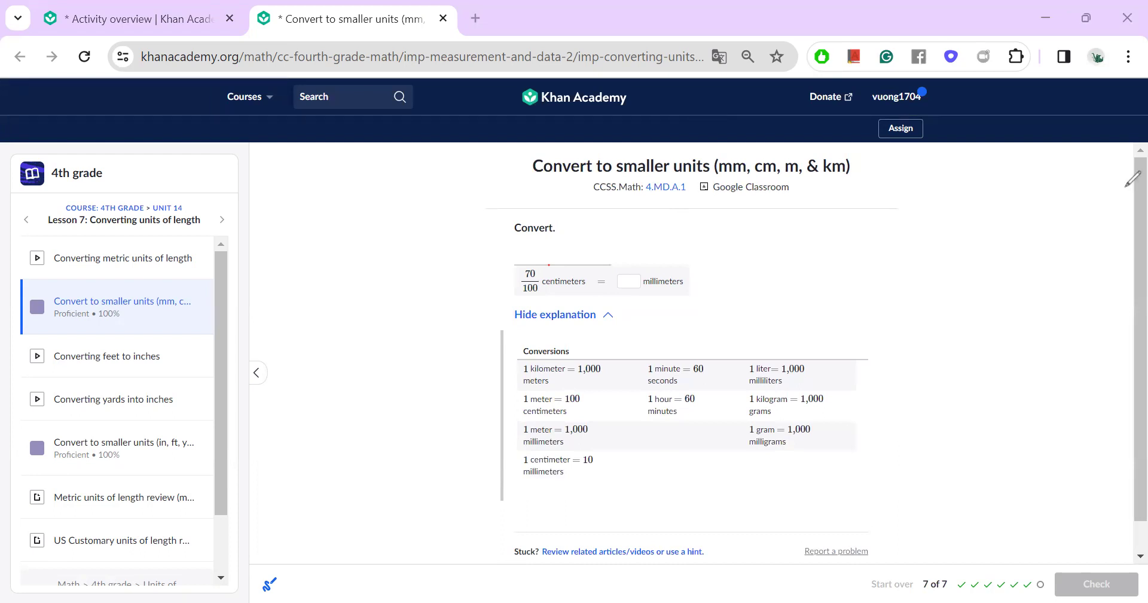
mouse_move(549, 445)
mouse_down()
mouse_move(505, 477)
mouse_move(582, 485)
mouse_move(605, 459)
mouse_move(555, 446)
mouse_up()
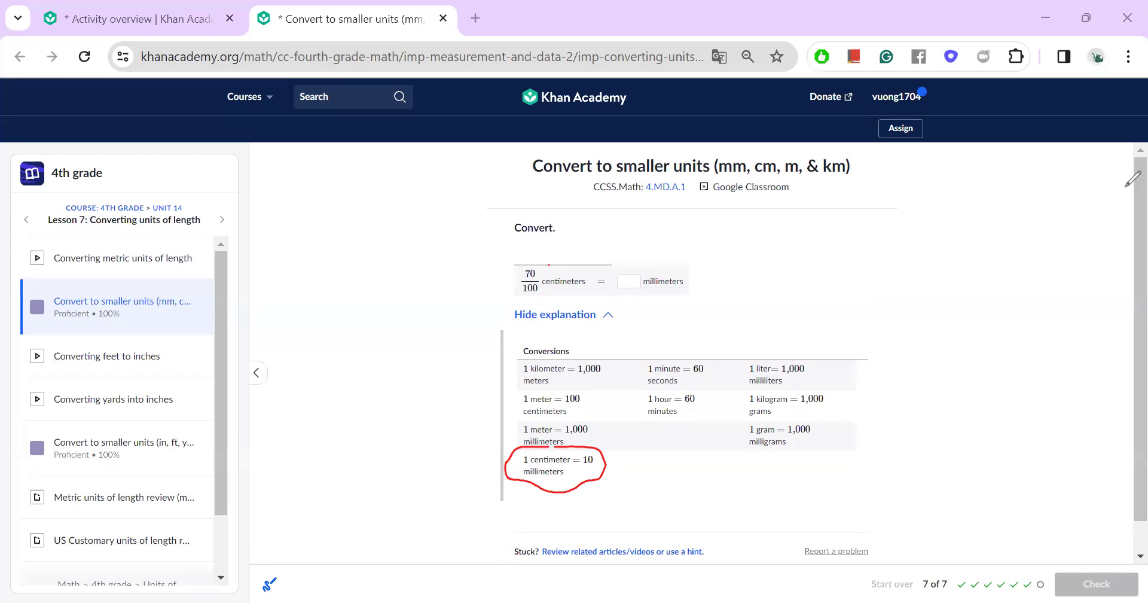
Draw a hand with one raised finger in red, mark off the fingertip in blue, and label it 1 cm.
drag(902, 178, 903, 295)
mouse_move(901, 171)
mouse_down()
mouse_move(925, 178)
mouse_move(922, 296)
mouse_move(928, 288)
mouse_move(784, 328)
mouse_move(920, 280)
mouse_up()
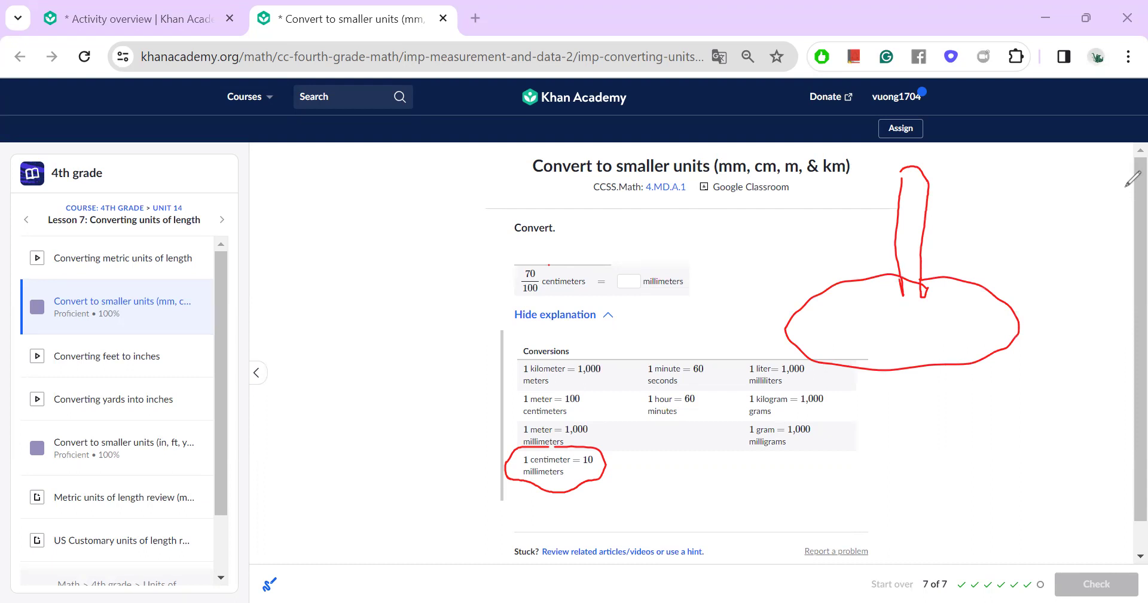
mouse_move(895, 196)
mouse_down()
mouse_move(924, 198)
mouse_move(958, 177)
mouse_move(997, 182)
mouse_up()
mouse_move(1006, 182)
mouse_down()
mouse_move(1031, 174)
mouse_move(1034, 183)
mouse_up()
drag(1051, 166, 1052, 178)
Underline 10 in blue, dot the fingertip and circle the centimeter conversion in green, and clear all annotations.
drag(580, 463, 595, 462)
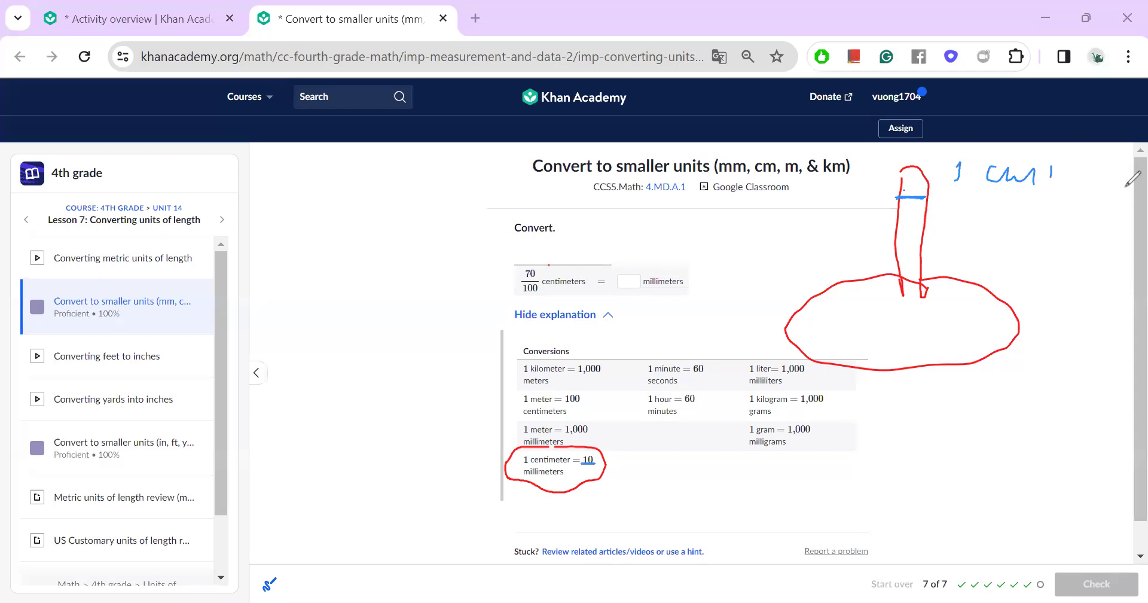
drag(925, 195, 909, 193)
mouse_move(587, 441)
mouse_down()
mouse_move(508, 467)
mouse_move(574, 490)
mouse_move(606, 451)
mouse_move(548, 433)
mouse_up()
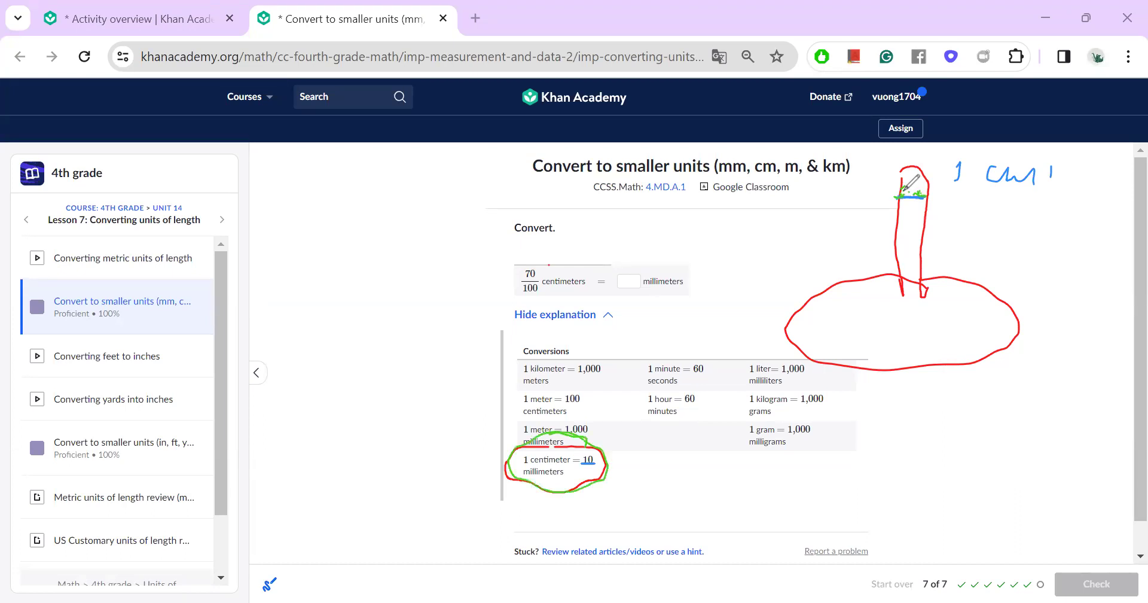
key(e)
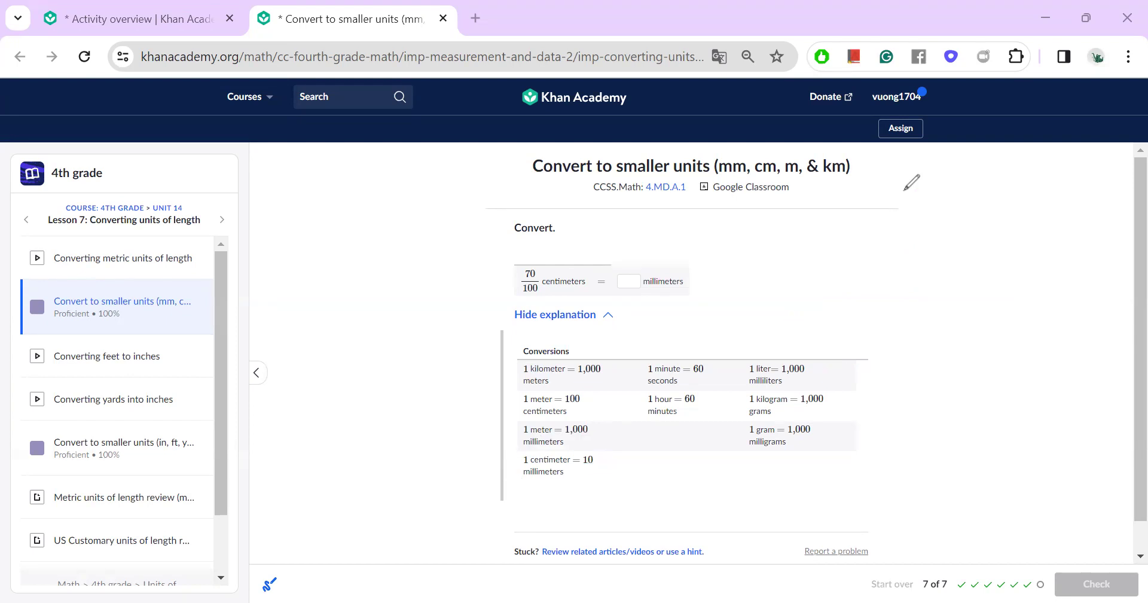
Circle 70/100 centimeters in green and write an equals sign and 70/100 × to the left of it.
mouse_move(534, 263)
mouse_down()
mouse_move(526, 308)
mouse_move(598, 297)
mouse_move(549, 261)
mouse_up()
mouse_move(453, 288)
mouse_down()
mouse_move(492, 282)
mouse_move(491, 268)
mouse_up()
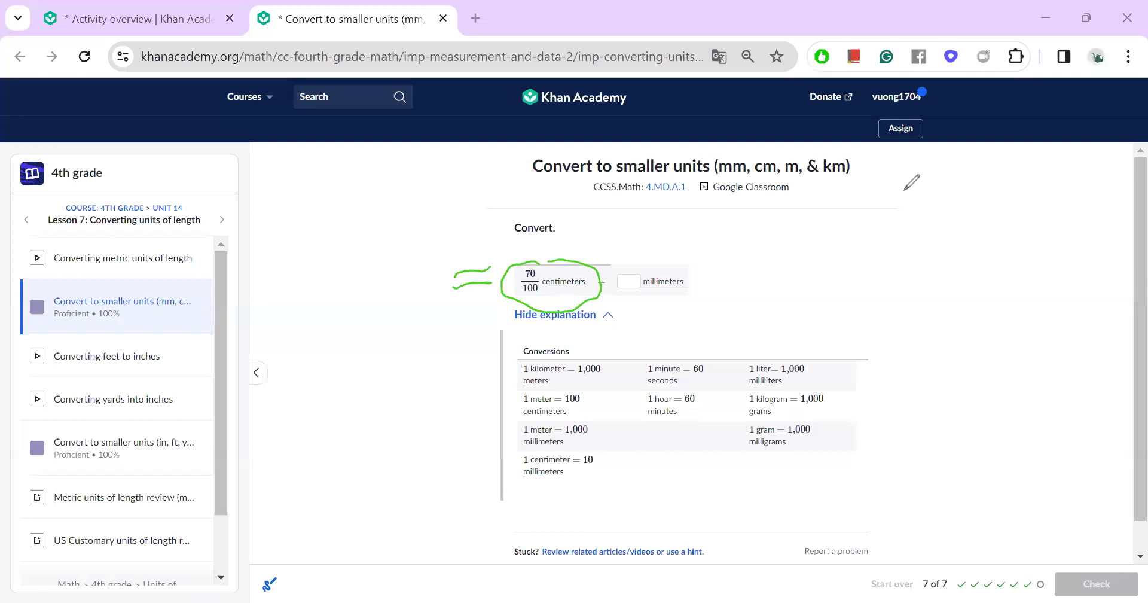
drag(219, 247, 239, 279)
drag(275, 246, 281, 254)
mouse_move(210, 296)
mouse_down()
mouse_move(288, 293)
mouse_move(227, 330)
mouse_up()
drag(268, 299, 330, 298)
drag(331, 281, 303, 310)
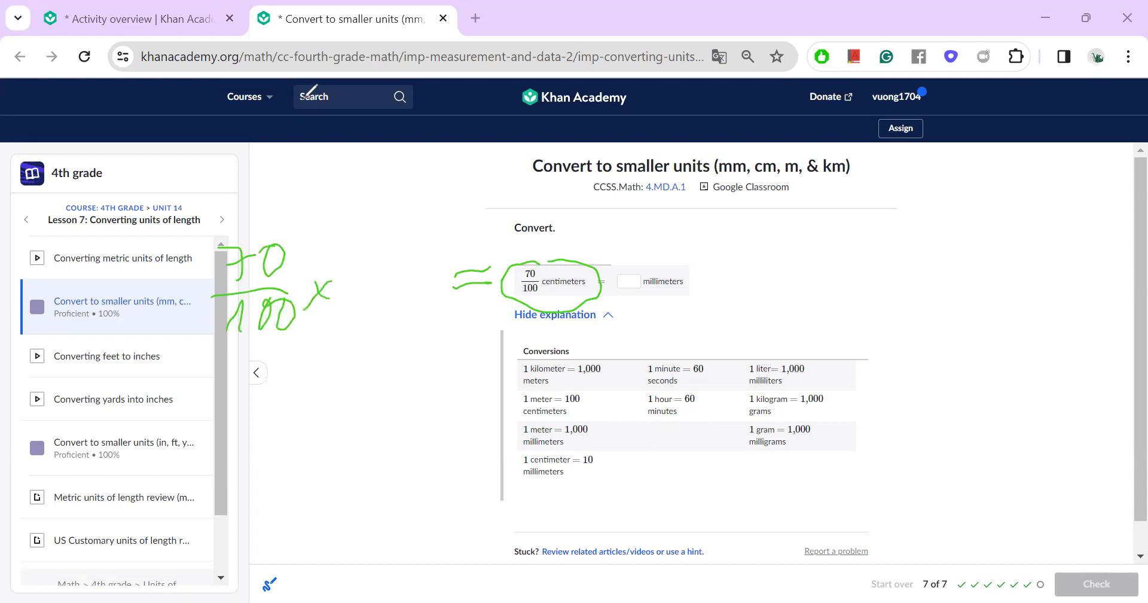
Cross out centimeters and circle its conversion in red, complete the product with 10 mm, and frame 70/100 × 10.
mouse_move(554, 286)
mouse_down()
mouse_move(554, 296)
mouse_move(570, 288)
mouse_move(551, 281)
mouse_up()
mouse_move(546, 288)
mouse_down()
mouse_move(566, 284)
mouse_move(541, 293)
mouse_move(563, 294)
mouse_up()
mouse_move(549, 446)
mouse_down()
mouse_move(531, 447)
mouse_move(518, 476)
mouse_move(603, 478)
mouse_move(609, 462)
mouse_move(587, 446)
mouse_move(549, 446)
mouse_up()
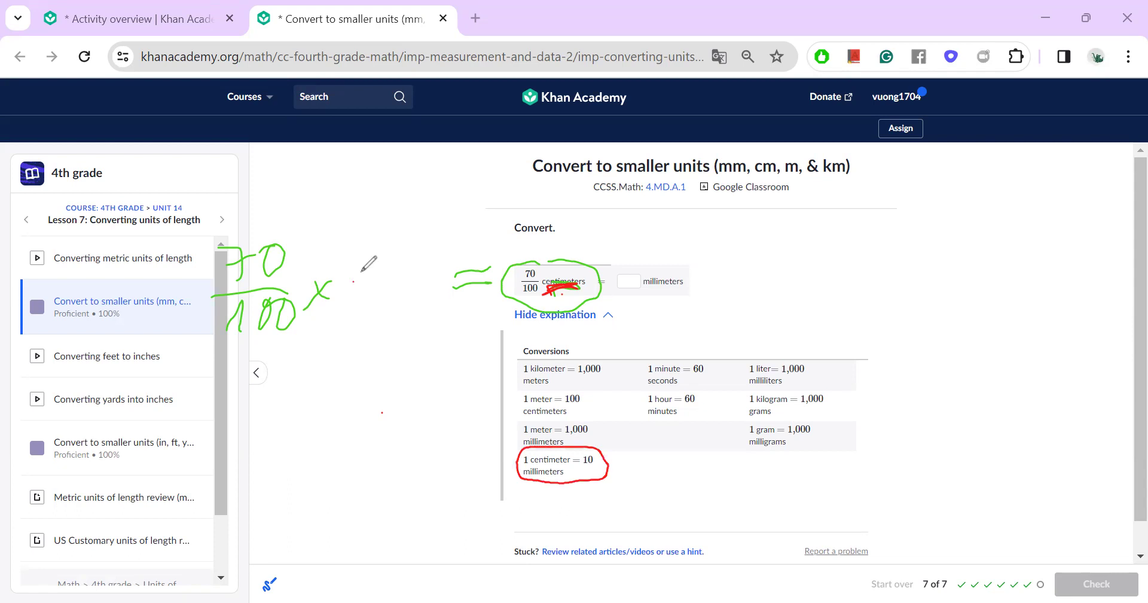
drag(352, 276, 359, 296)
mouse_move(392, 250)
mouse_down()
mouse_move(378, 295)
mouse_move(377, 263)
mouse_up()
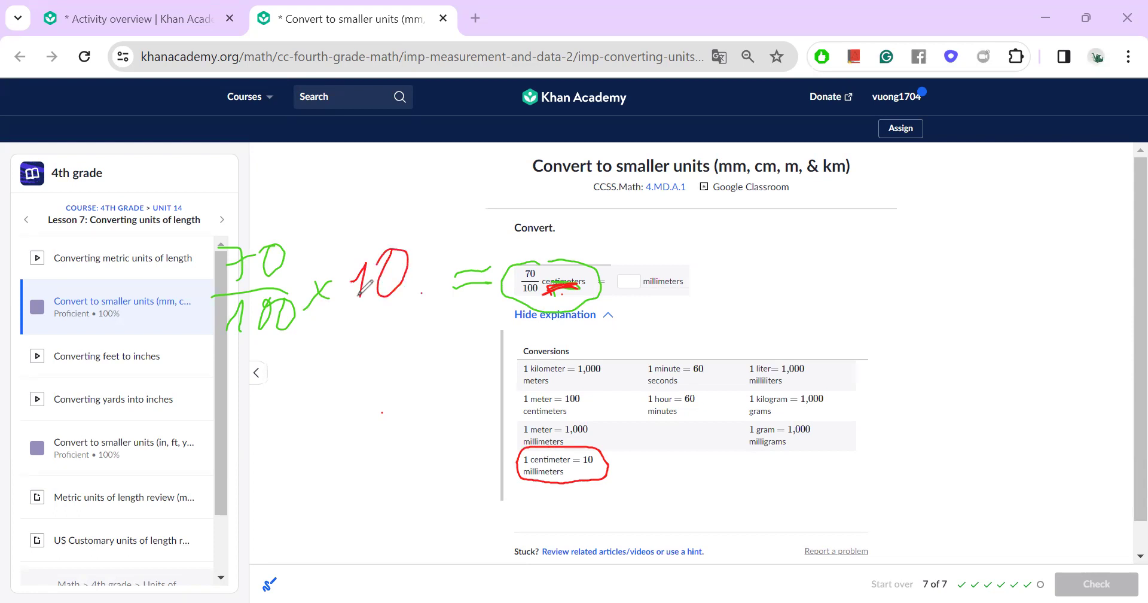
drag(414, 283, 474, 297)
mouse_move(179, 183)
mouse_down()
mouse_move(150, 324)
mouse_move(379, 347)
mouse_move(422, 347)
mouse_move(446, 195)
mouse_move(407, 352)
mouse_up()
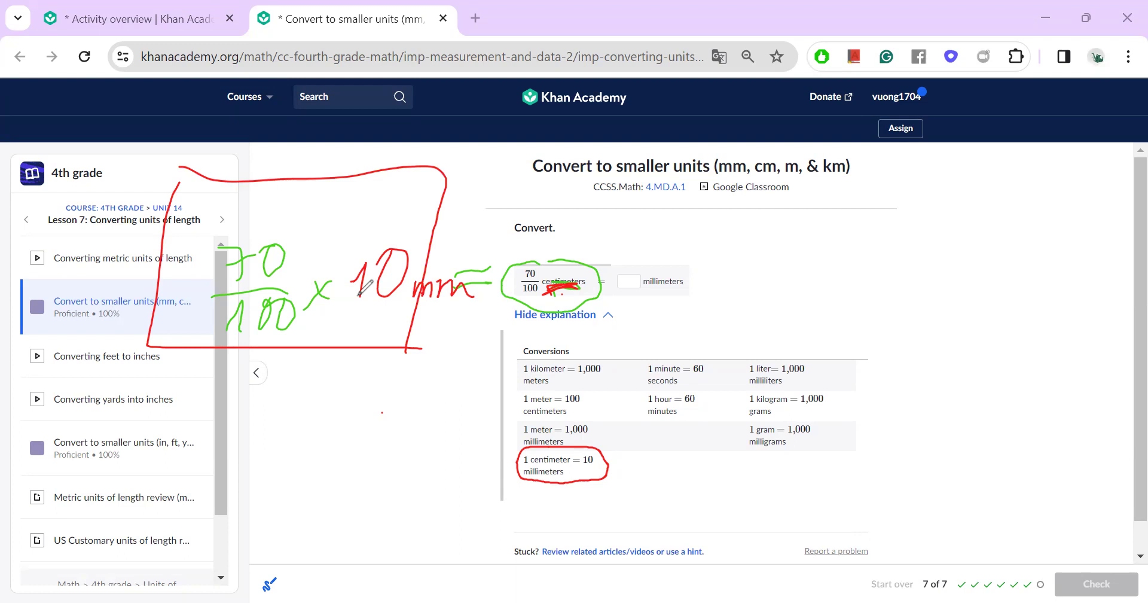
Mark the 70 and write = 700/100 mm in red below the framed product, followed by another equals sign.
drag(152, 462, 201, 463)
mouse_move(133, 446)
mouse_down()
mouse_move(151, 431)
mouse_move(208, 428)
mouse_up()
mouse_move(262, 231)
mouse_down()
mouse_move(222, 232)
mouse_move(213, 263)
mouse_move(300, 266)
mouse_up()
drag(238, 395, 264, 443)
mouse_move(252, 413)
mouse_down()
mouse_move(285, 413)
mouse_move(304, 440)
mouse_move(318, 396)
mouse_move(346, 394)
mouse_up()
drag(232, 453, 376, 461)
drag(261, 526, 292, 486)
mouse_move(313, 479)
mouse_down()
mouse_move(308, 525)
mouse_move(319, 486)
mouse_up()
mouse_move(352, 479)
mouse_down()
mouse_move(341, 505)
mouse_move(344, 467)
mouse_up()
mouse_move(435, 470)
mouse_down()
mouse_move(445, 446)
mouse_move(496, 458)
mouse_up()
mouse_move(317, 595)
mouse_down()
mouse_move(364, 591)
mouse_move(378, 561)
mouse_up()
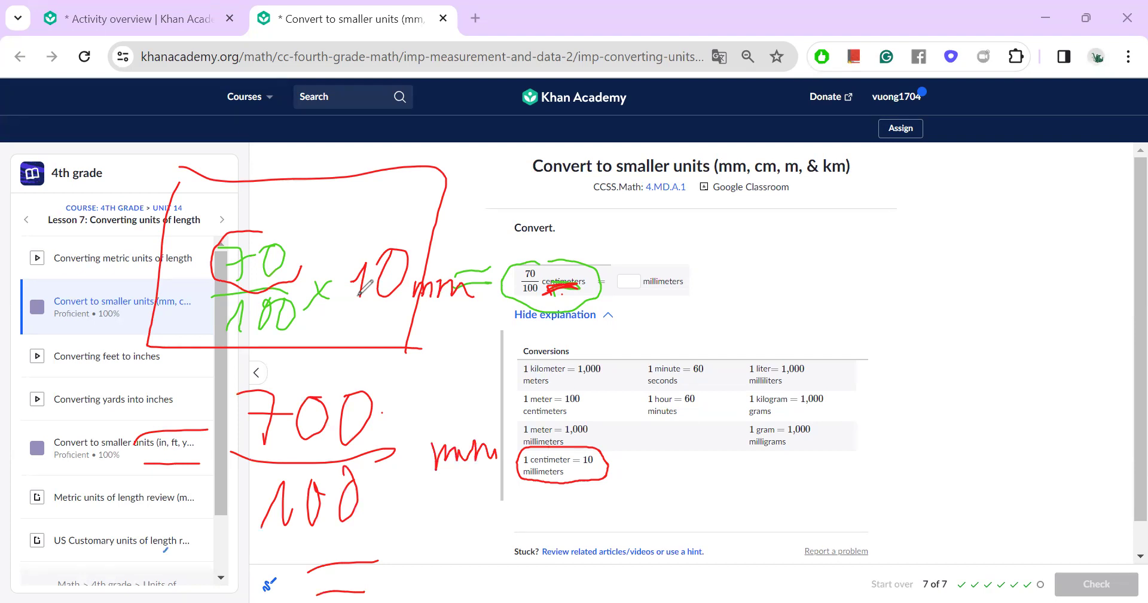
Write the factored fraction = (7 × 100)/(1 × 100) in blue beside the conversions table.
drag(848, 446, 901, 430)
drag(842, 413, 906, 412)
mouse_move(927, 366)
mouse_down()
mouse_move(948, 383)
mouse_move(940, 411)
mouse_up()
drag(925, 390, 957, 391)
mouse_move(967, 388)
mouse_down()
mouse_move(995, 409)
mouse_move(969, 405)
mouse_move(1025, 366)
mouse_up()
drag(1039, 395, 1050, 367)
mouse_move(1061, 364)
mouse_down()
mouse_move(1057, 392)
mouse_move(1073, 366)
mouse_up()
drag(927, 445, 1086, 441)
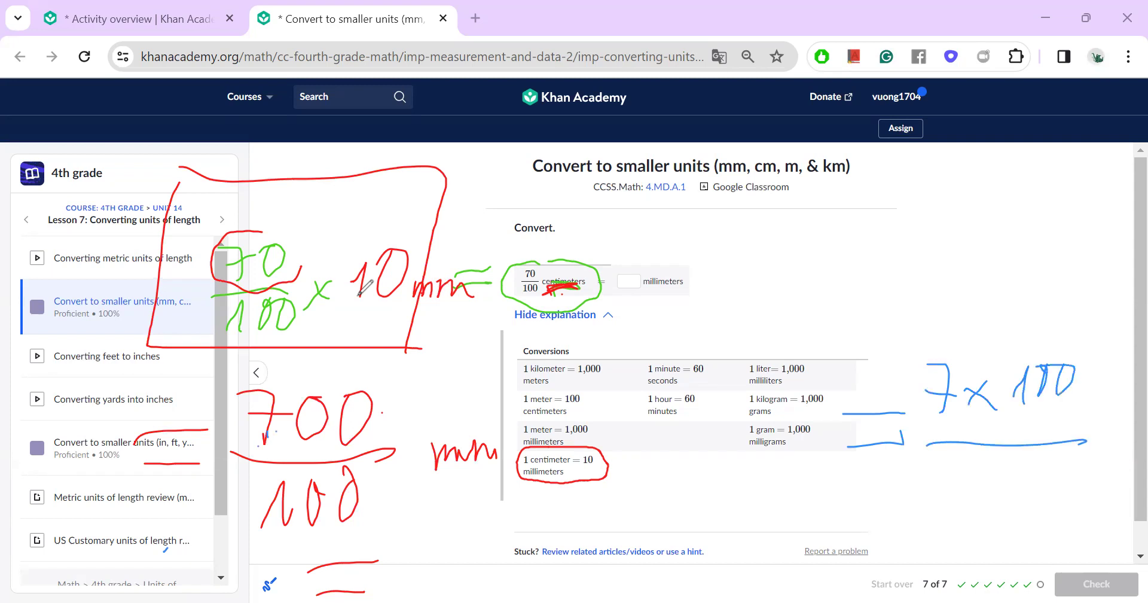
mouse_move(935, 476)
mouse_down()
mouse_move(943, 494)
mouse_move(993, 494)
mouse_up()
mouse_move(987, 471)
mouse_down()
mouse_move(969, 495)
mouse_move(1023, 462)
mouse_up()
mouse_move(1036, 494)
mouse_down()
mouse_move(1042, 461)
mouse_move(1070, 482)
mouse_up()
Circle both 100 factors in red and write the simplified result = 7 above the factored fraction.
drag(852, 292, 908, 290)
mouse_move(844, 265)
mouse_down()
mouse_move(911, 267)
mouse_move(916, 278)
mouse_up()
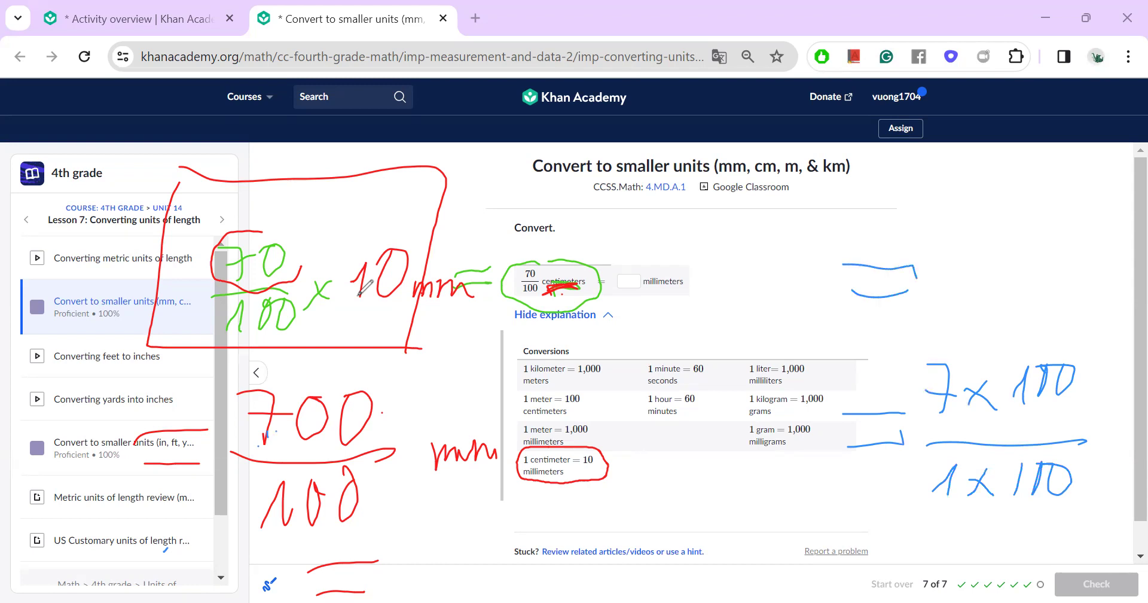
drag(1035, 345, 1024, 359)
mouse_move(1097, 461)
mouse_down()
mouse_move(1048, 432)
mouse_move(1081, 453)
mouse_up()
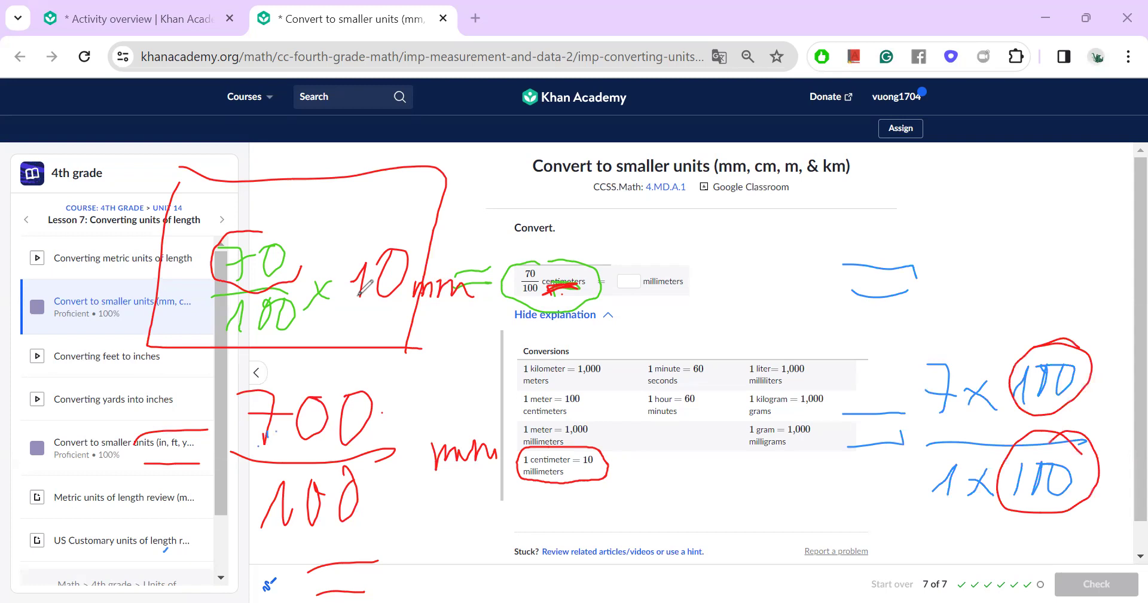
mouse_move(947, 232)
mouse_down()
mouse_move(985, 232)
mouse_move(978, 311)
mouse_up()
drag(947, 263, 1005, 266)
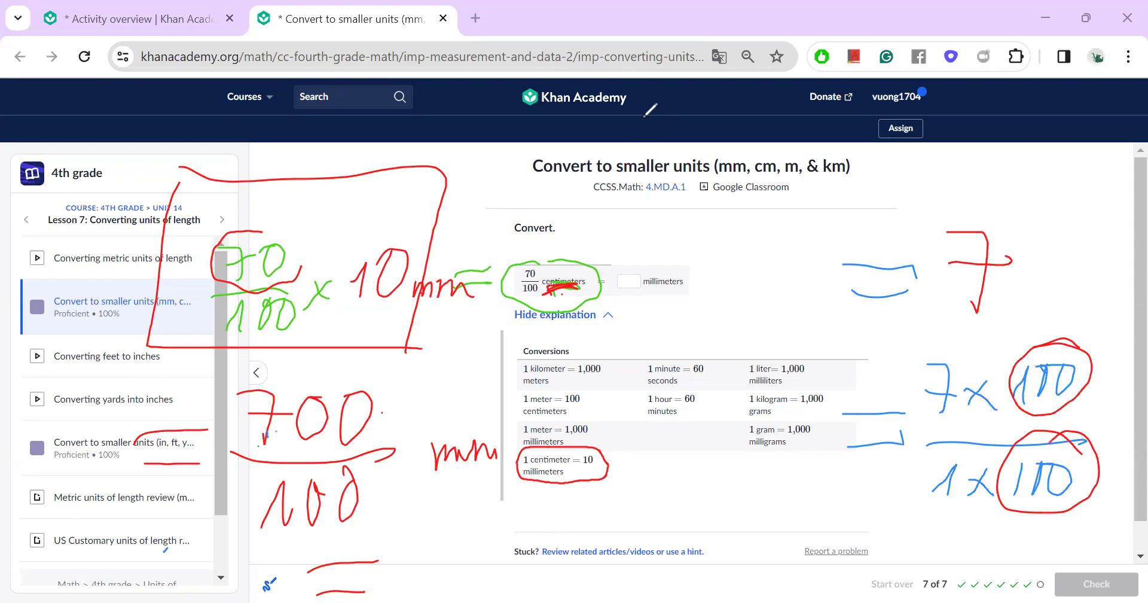
Answer the 70/100 centimeters conversion with 7 millimeters and check it.
click(627, 283)
text(7)
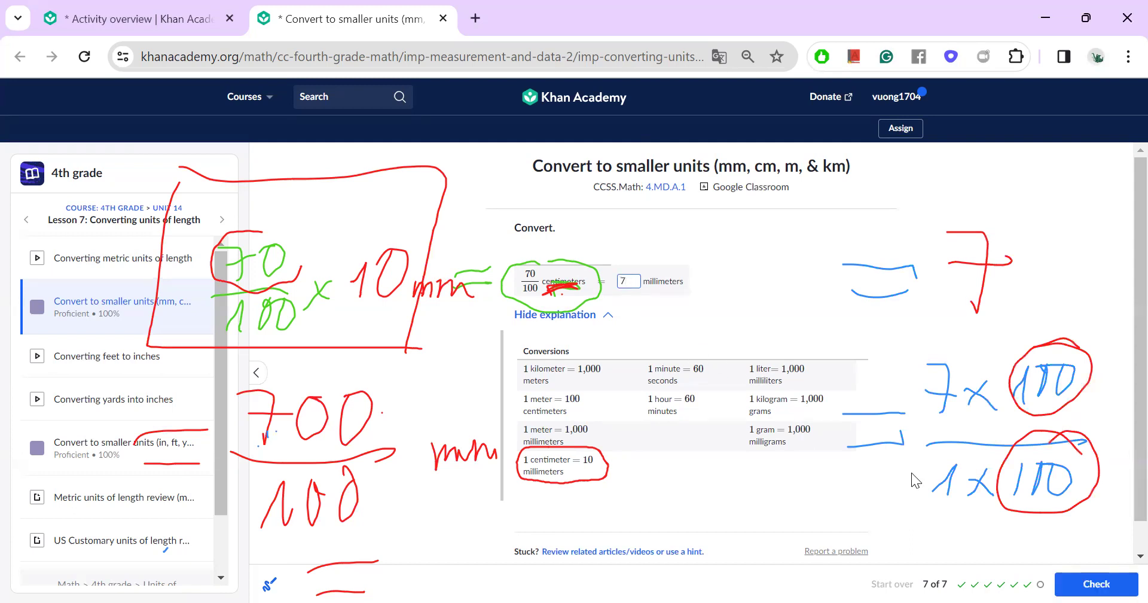
click(1079, 583)
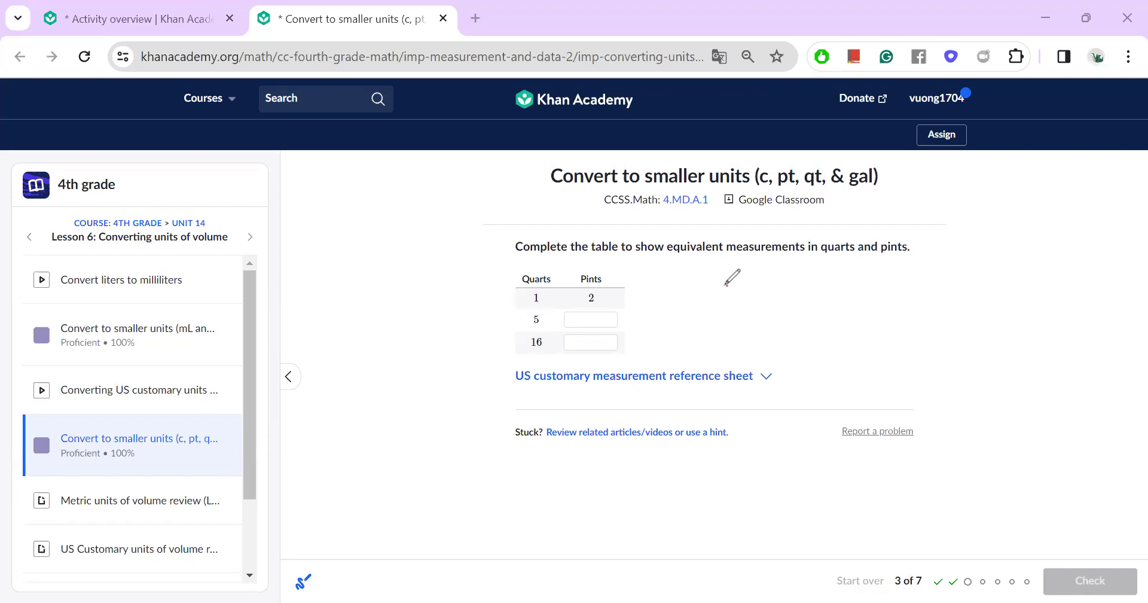
Open the US customary reference sheet and mark 1 quart = 2 pints and the 1 and 5 quart values in red.
click(726, 285)
click(729, 390)
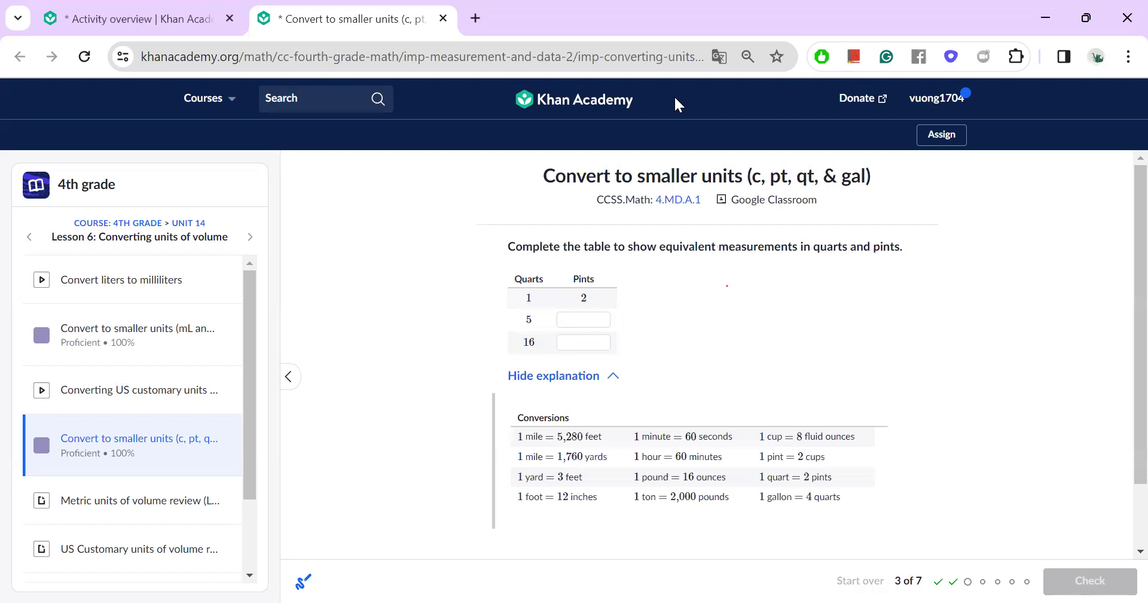
mouse_move(513, 311)
mouse_down()
mouse_move(534, 309)
mouse_move(510, 289)
mouse_up()
mouse_move(754, 466)
mouse_down()
mouse_move(758, 502)
mouse_move(828, 495)
mouse_move(813, 473)
mouse_move(795, 475)
mouse_up()
drag(527, 311, 534, 331)
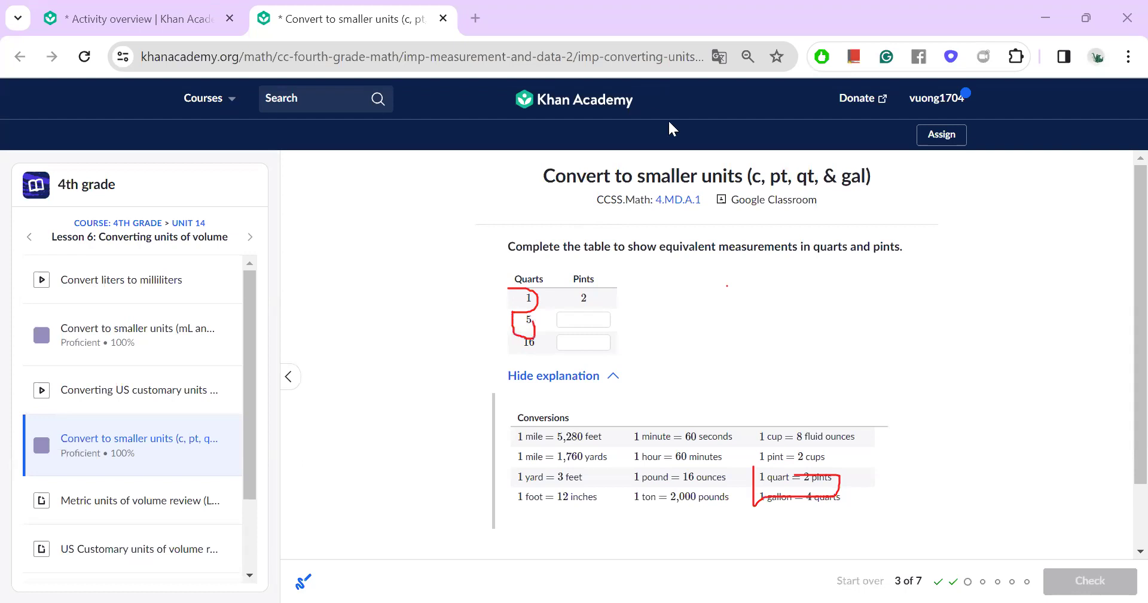
Enter 10 pints for 5 quarts and 32 pints for 16 quarts, check the table, and go to the following question.
click(596, 322)
text(10)
click(586, 342)
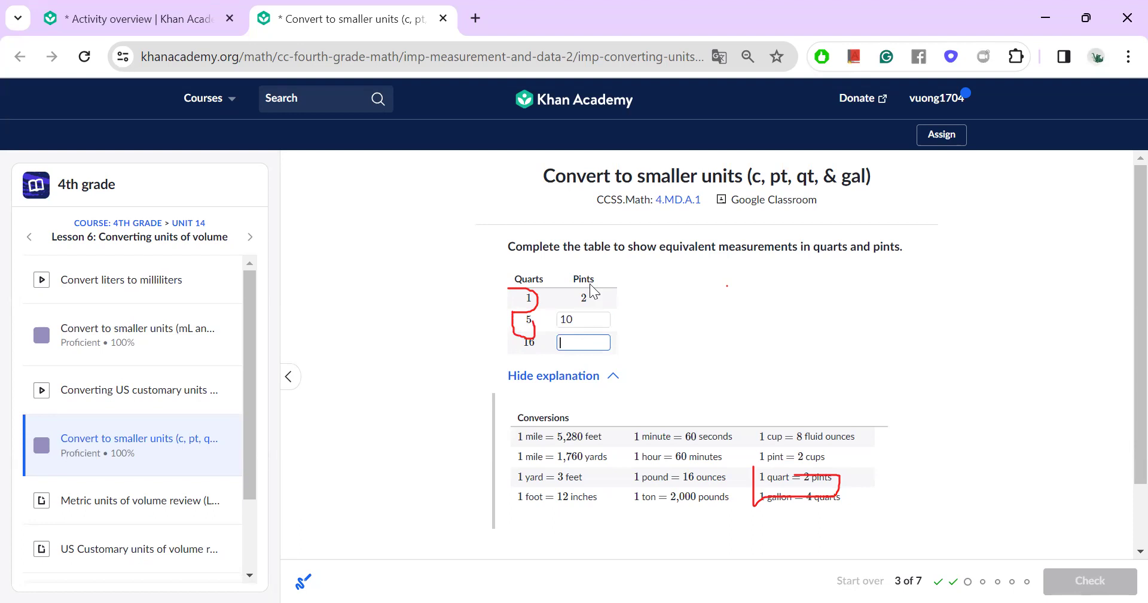
click(673, 103)
key(Escape)
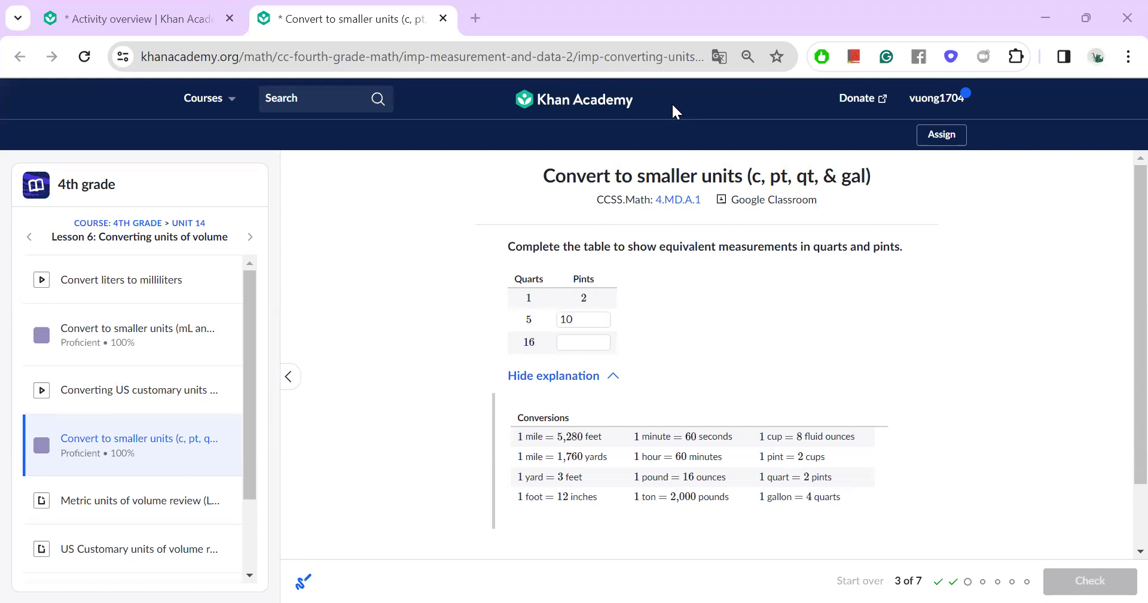
click(587, 342)
text(32)
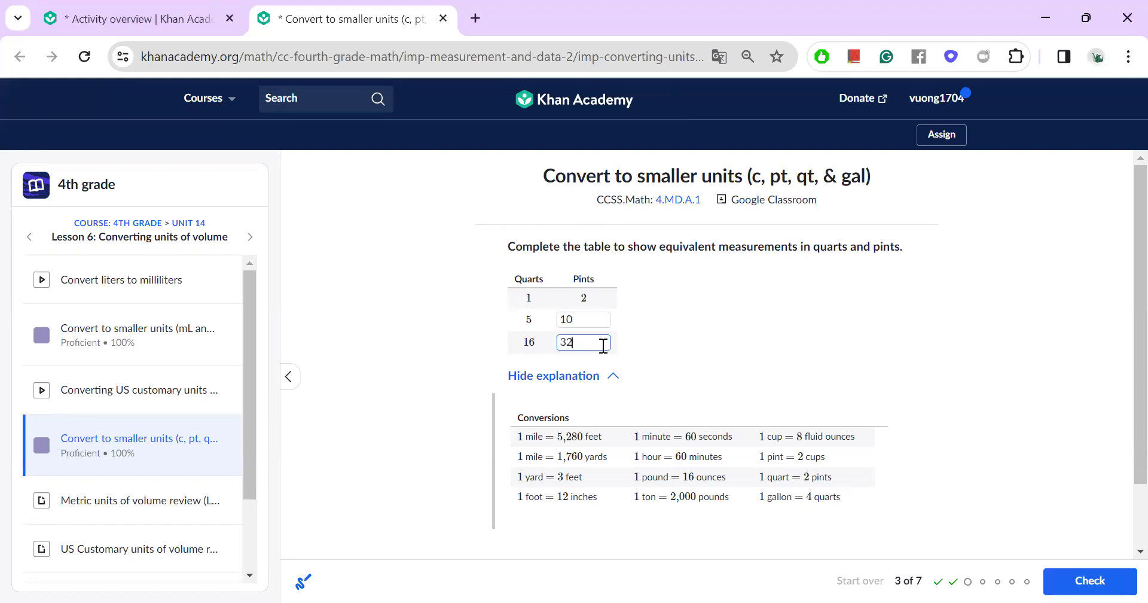
click(1069, 580)
click(1076, 580)
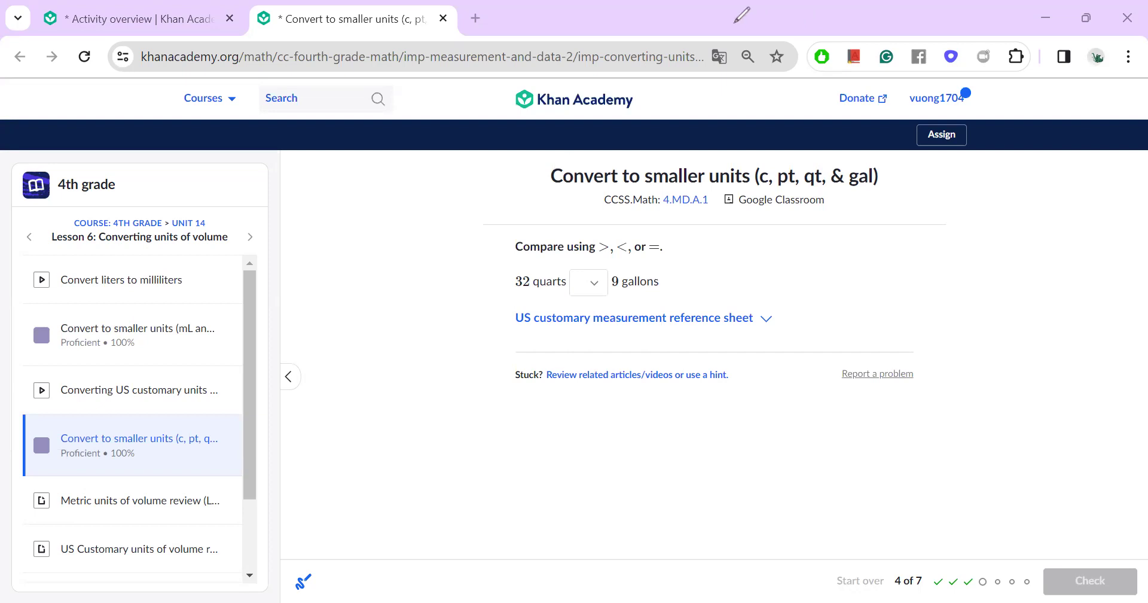
Open the reference sheet, circle 1 gallon = 4 quarts, box 9 gallons, and write = 9 × 4 in red beside it.
click(724, 323)
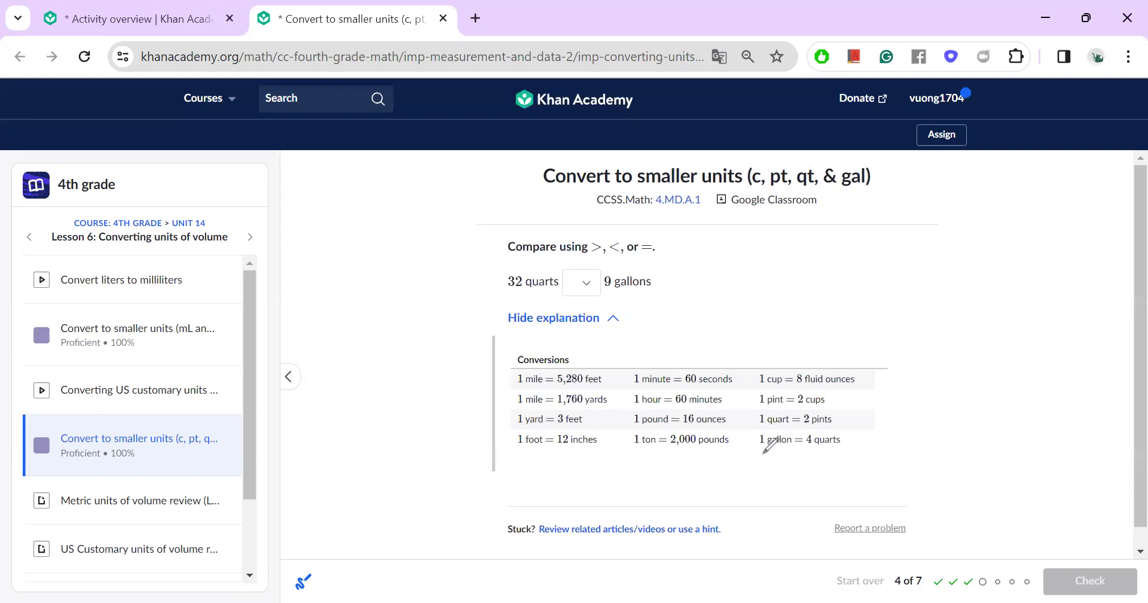
mouse_move(759, 453)
mouse_down()
mouse_move(839, 454)
mouse_move(844, 433)
mouse_move(748, 435)
mouse_move(748, 451)
mouse_up()
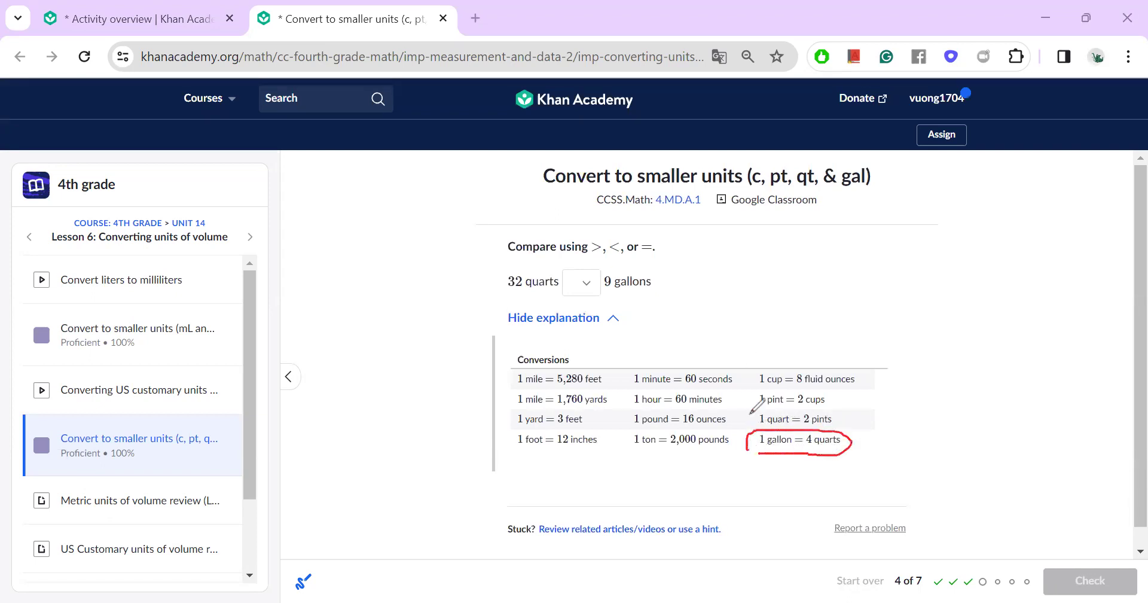
mouse_move(679, 289)
mouse_down()
mouse_move(665, 286)
mouse_move(681, 280)
mouse_up()
mouse_move(597, 269)
mouse_down()
mouse_move(624, 300)
mouse_move(654, 296)
mouse_move(633, 273)
mouse_move(604, 269)
mouse_up()
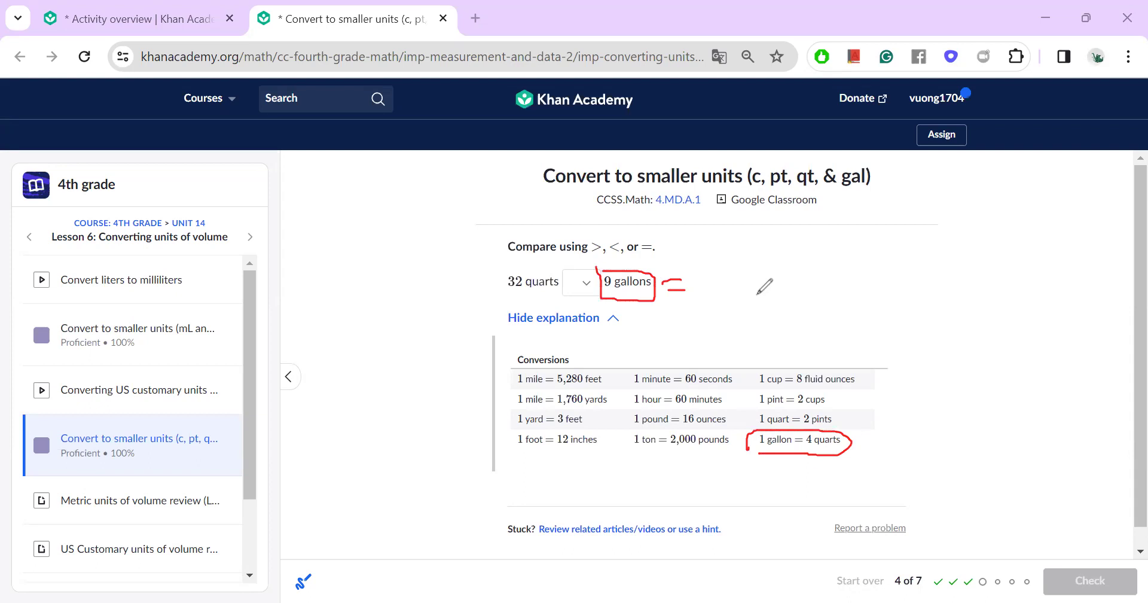
mouse_move(740, 266)
mouse_down()
mouse_move(720, 275)
mouse_move(743, 278)
mouse_move(727, 306)
mouse_move(766, 311)
mouse_up()
mouse_move(823, 263)
mouse_down()
mouse_move(796, 298)
mouse_move(832, 298)
mouse_move(814, 318)
mouse_up()
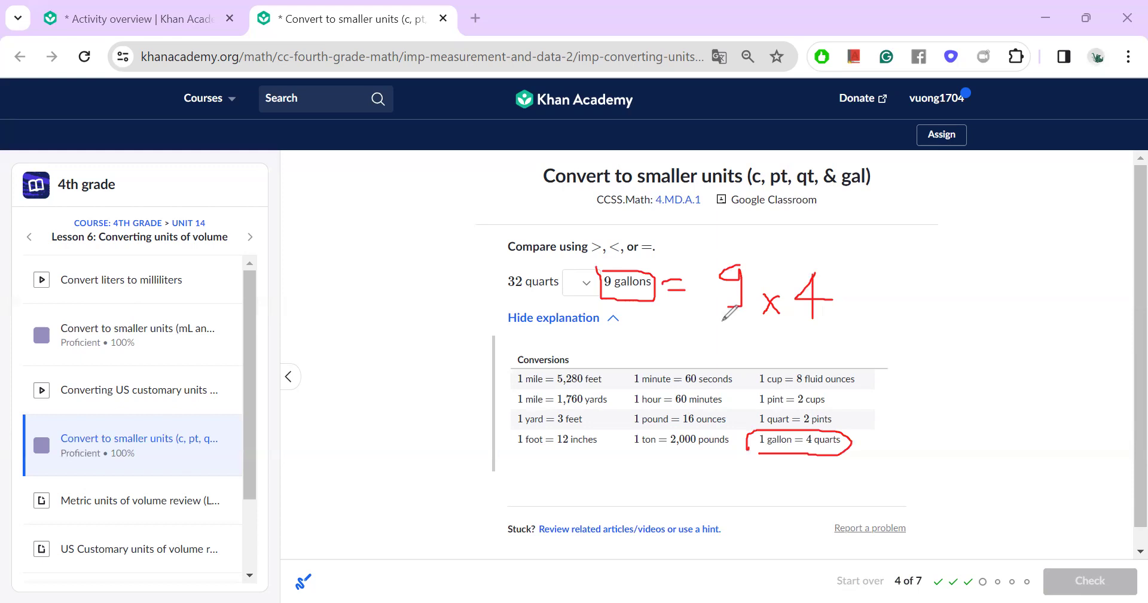
Complete the red working with = 36 quarts, box the 36, and circle the 32 quarts in the question.
drag(720, 321, 793, 321)
mouse_move(865, 304)
mouse_down()
mouse_move(908, 304)
mouse_move(907, 289)
mouse_move(979, 299)
mouse_move(959, 297)
mouse_up()
drag(1037, 263, 1012, 292)
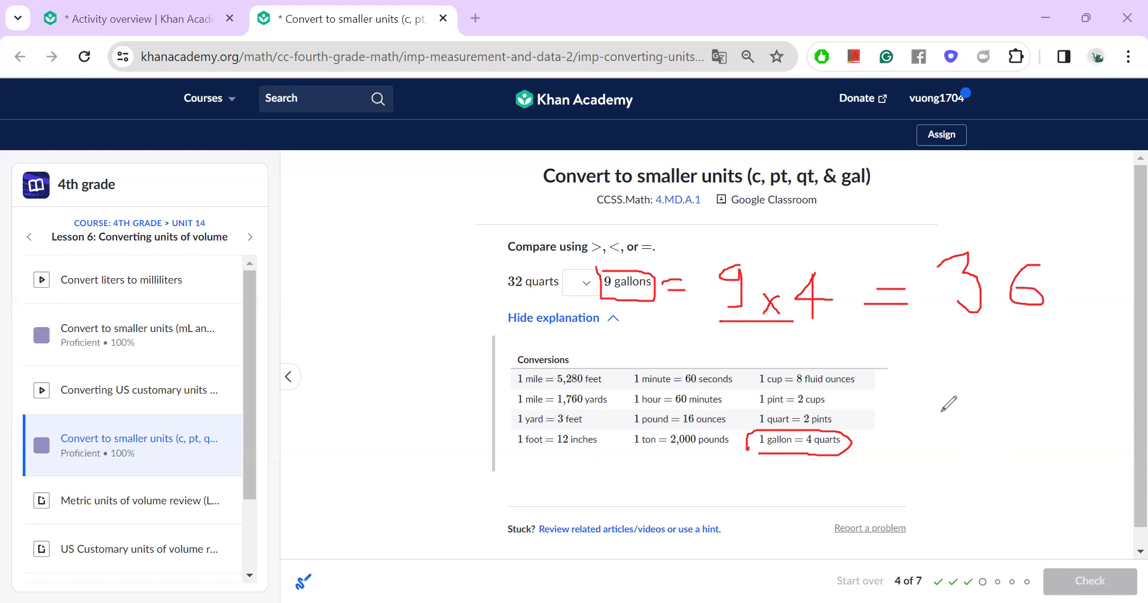
mouse_move(1077, 293)
mouse_down()
mouse_move(1070, 333)
mouse_move(1101, 300)
mouse_move(1121, 312)
mouse_up()
drag(1114, 311, 1135, 296)
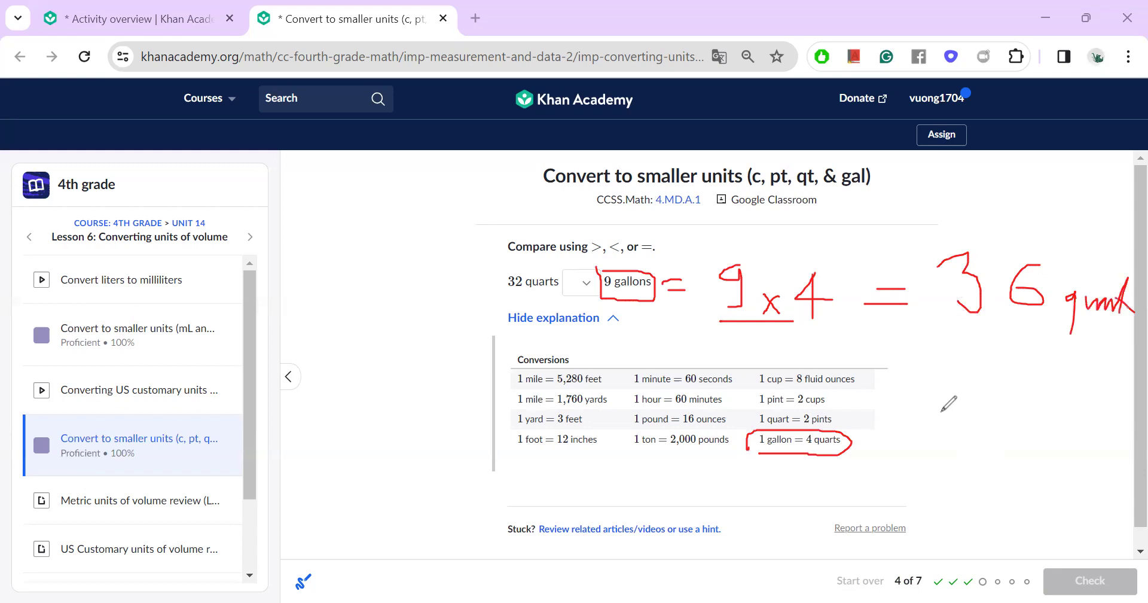
mouse_move(929, 215)
mouse_down()
mouse_move(908, 303)
mouse_move(1063, 330)
mouse_up()
mouse_move(954, 210)
mouse_down()
mouse_move(1057, 249)
mouse_move(1041, 314)
mouse_up()
drag(479, 250, 506, 248)
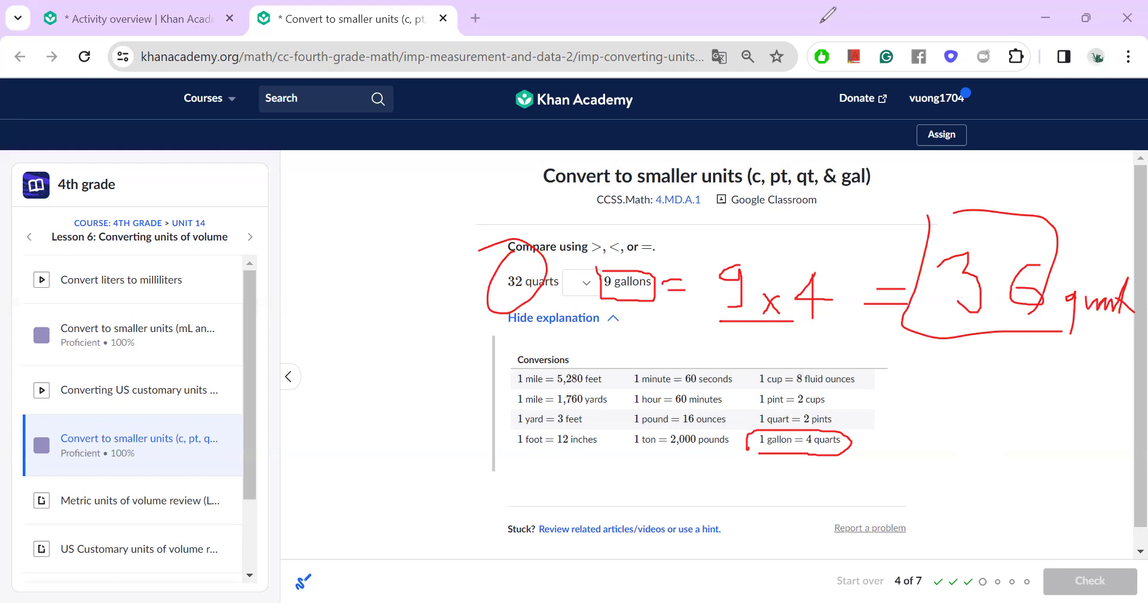
Choose < to compare 32 quarts with 9 gallons, check the answer, and go to the following question.
click(585, 283)
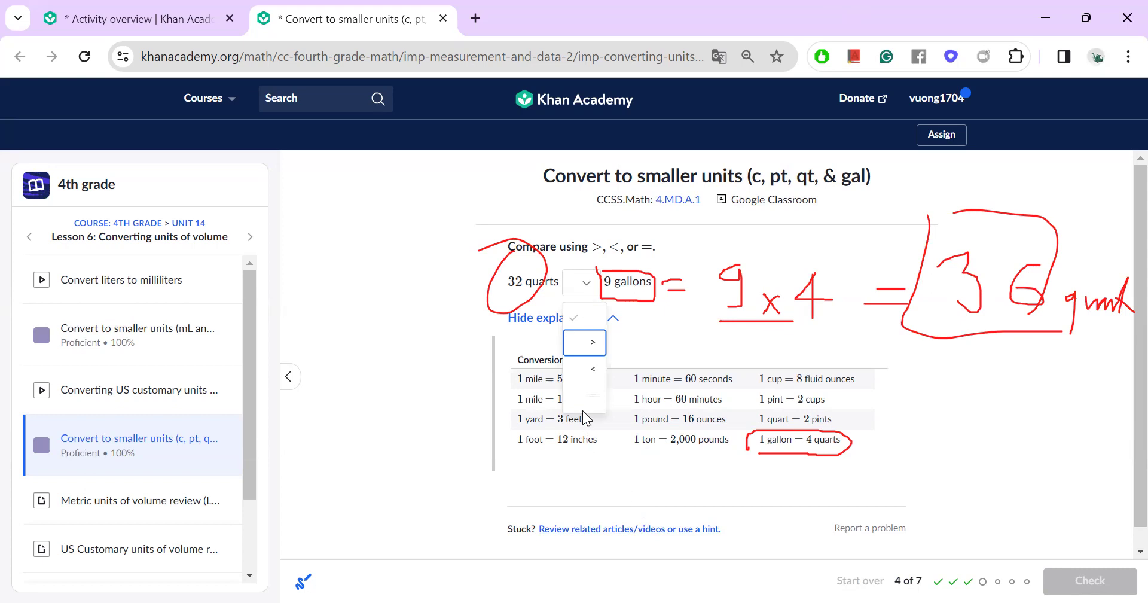
click(589, 371)
click(954, 410)
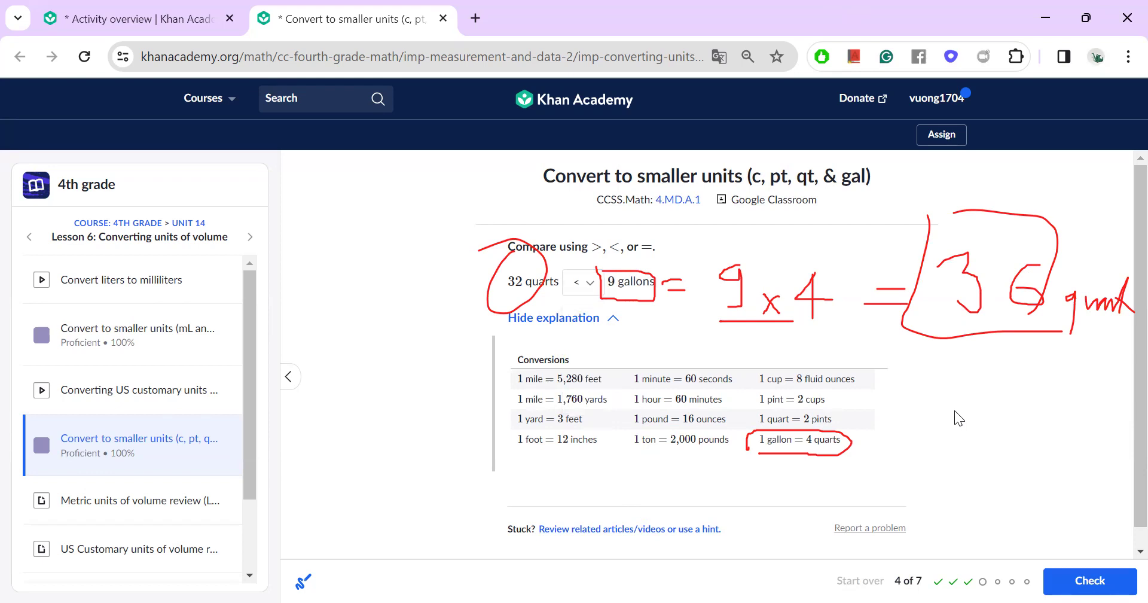
click(1071, 578)
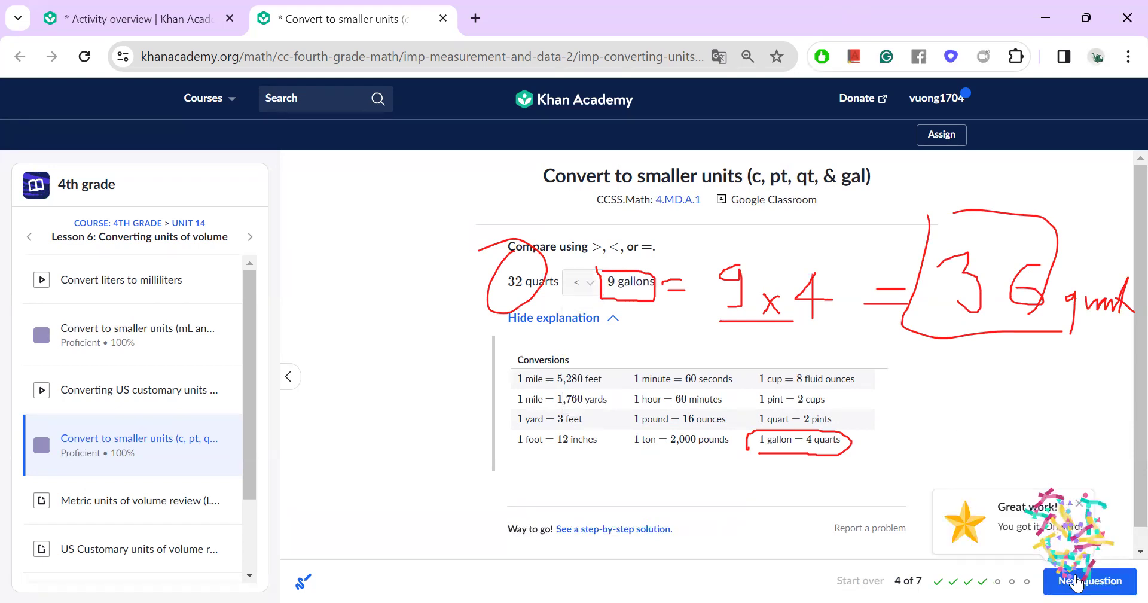
click(1056, 569)
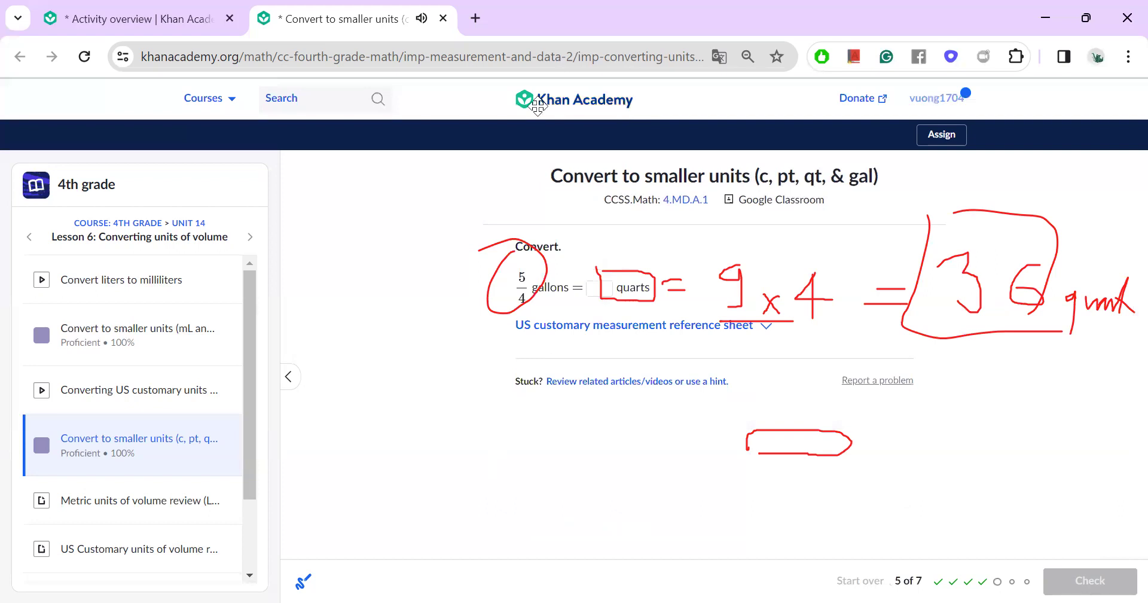
Clear the old drawings, circle 5/4 and underline gallons in red, and write 5/4 × = beside the question.
key(e)
mouse_move(525, 265)
mouse_down()
mouse_move(502, 289)
mouse_move(508, 314)
mouse_move(524, 303)
mouse_move(528, 267)
mouse_up()
mouse_move(469, 301)
mouse_down()
mouse_move(491, 301)
mouse_move(489, 290)
mouse_up()
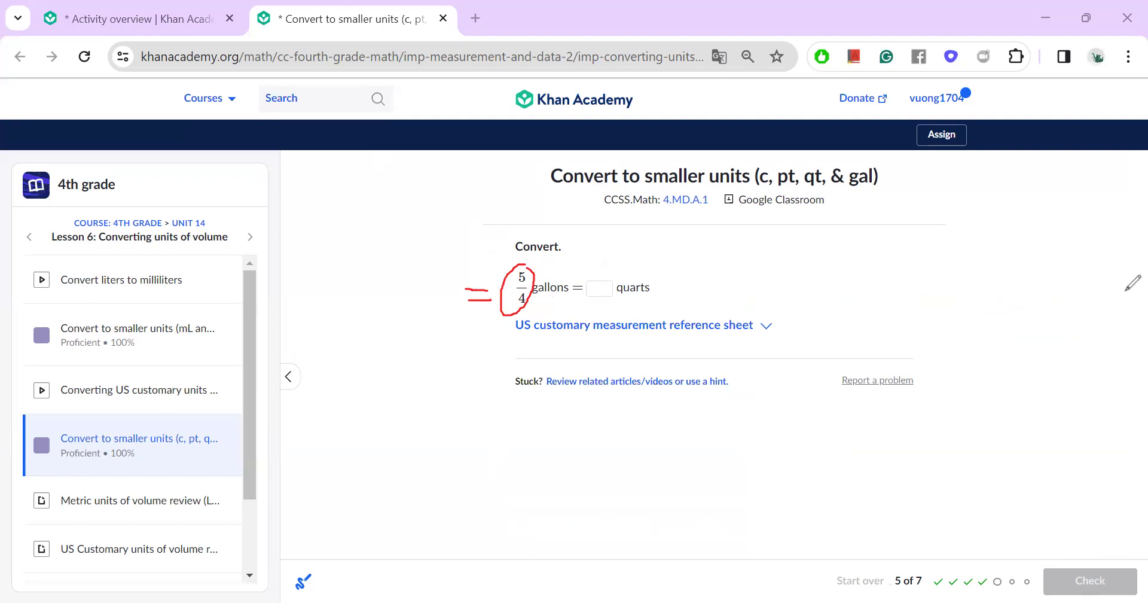
drag(317, 242, 261, 299)
mouse_move(221, 316)
mouse_down()
mouse_move(305, 312)
mouse_move(286, 366)
mouse_up()
drag(269, 332, 273, 393)
mouse_move(323, 297)
mouse_down()
mouse_move(341, 329)
mouse_move(314, 342)
mouse_up()
drag(541, 298, 568, 297)
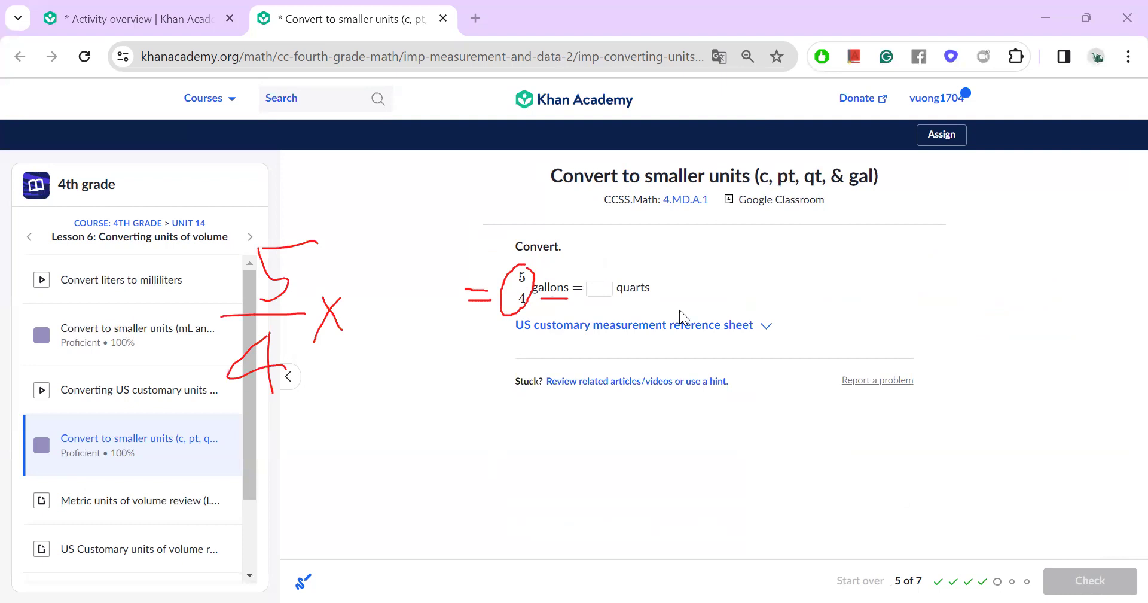
Open the reference sheet, circle 1 gallon = 4 quarts, and add a circled red 4 after the multiplication sign.
click(694, 328)
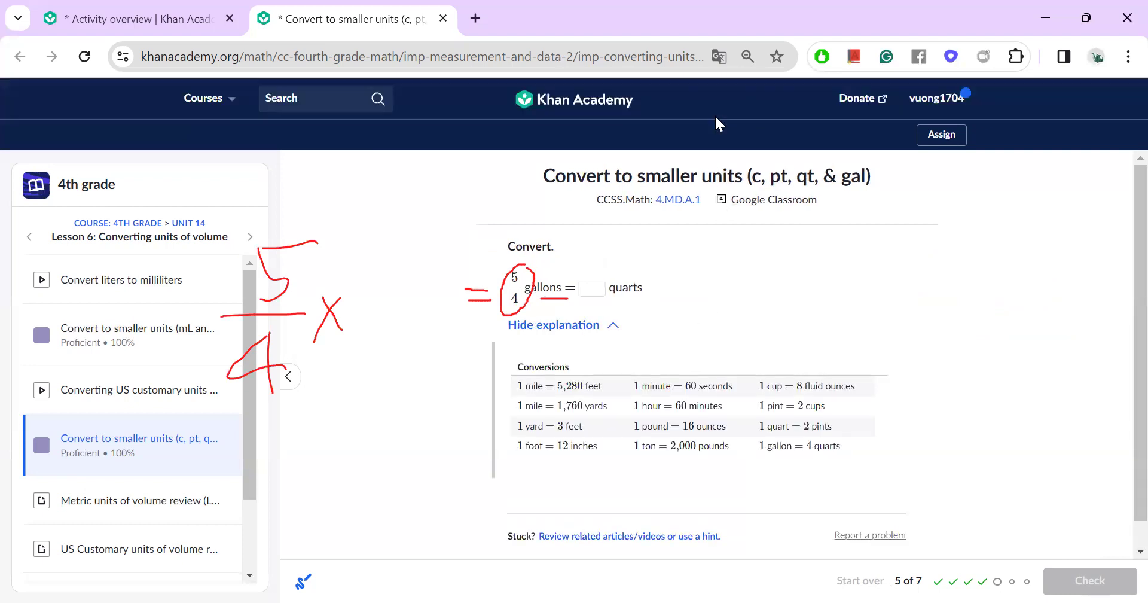
mouse_move(749, 462)
mouse_down()
mouse_move(838, 424)
mouse_move(758, 433)
mouse_move(749, 452)
mouse_up()
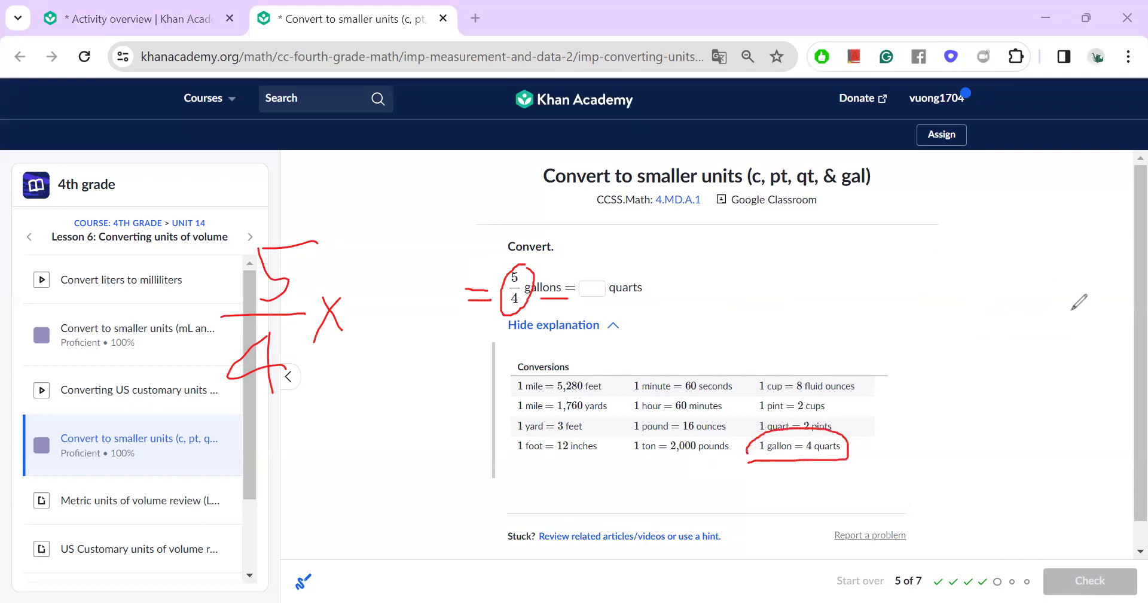
mouse_move(389, 263)
mouse_down()
mouse_move(363, 313)
mouse_move(422, 303)
mouse_up()
drag(395, 264, 395, 342)
mouse_move(360, 278)
mouse_down()
mouse_move(400, 243)
mouse_move(368, 247)
mouse_up()
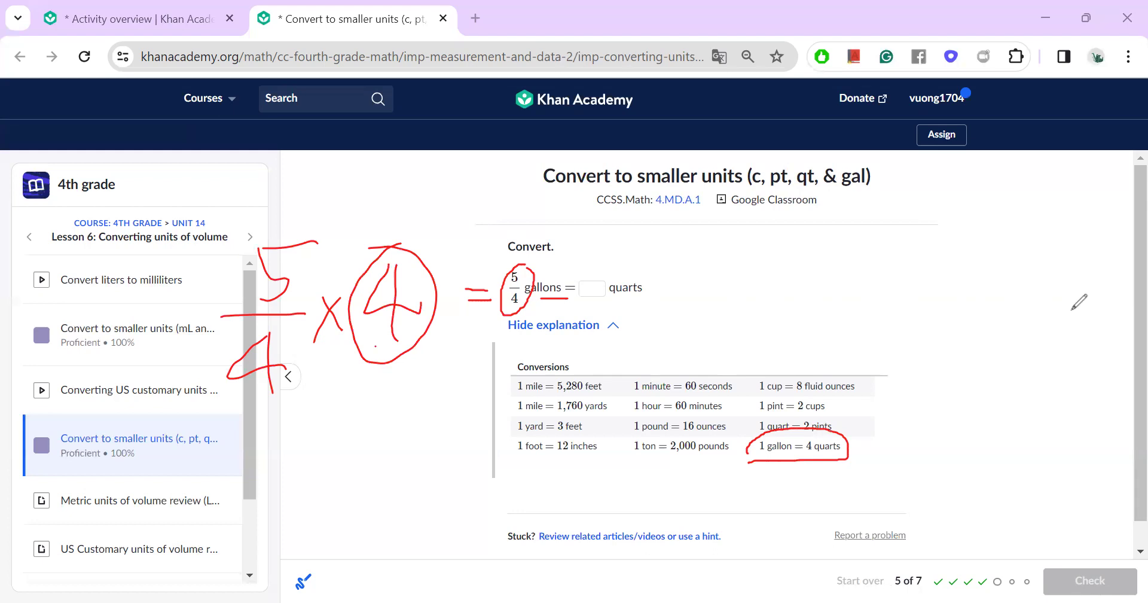
Circle and cross out both 4s in blue, and write = 5 quarts below the working.
drag(276, 316, 282, 317)
mouse_move(416, 247)
mouse_down()
mouse_move(354, 330)
mouse_move(451, 263)
mouse_move(406, 236)
mouse_up()
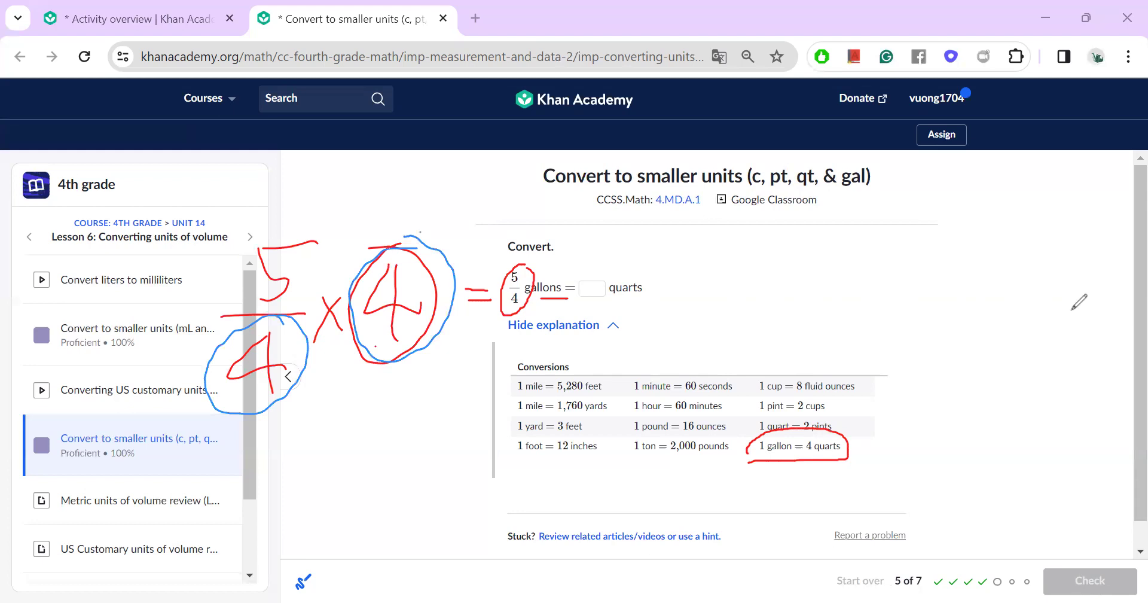
mouse_move(177, 430)
mouse_down()
mouse_move(308, 337)
mouse_move(421, 286)
mouse_move(469, 248)
mouse_up()
drag(213, 496, 266, 495)
drag(209, 479, 260, 477)
mouse_move(299, 446)
mouse_down()
mouse_move(354, 445)
mouse_move(306, 507)
mouse_up()
drag(375, 479, 372, 555)
mouse_move(399, 482)
mouse_down()
mouse_move(402, 507)
mouse_move(454, 479)
mouse_move(477, 514)
mouse_up()
mouse_move(499, 435)
mouse_down()
mouse_move(492, 515)
mouse_move(502, 479)
mouse_up()
drag(523, 464, 523, 476)
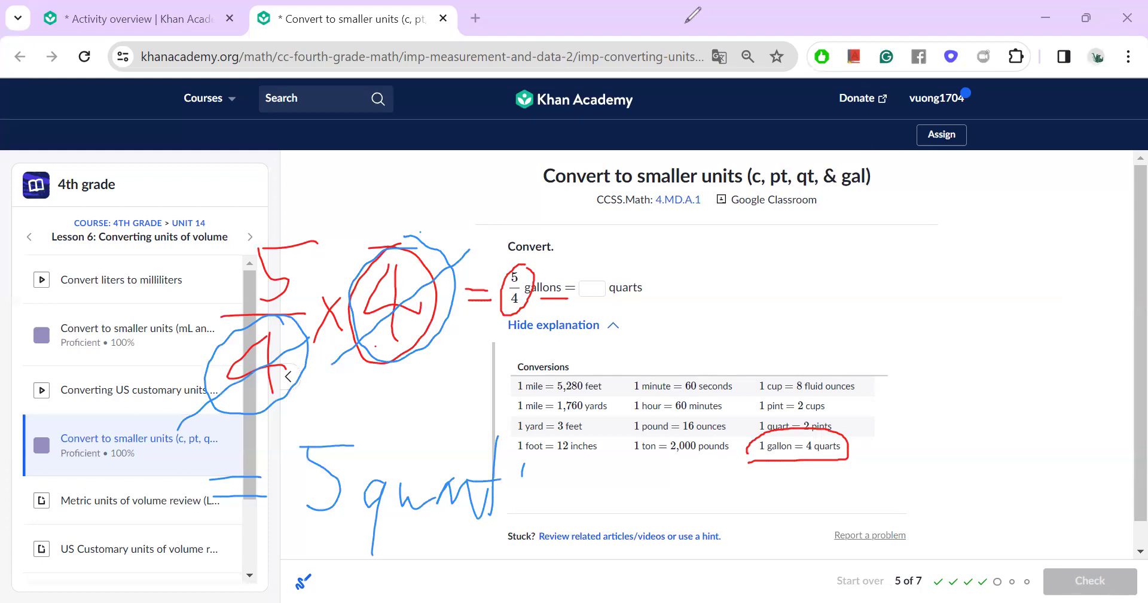
Answer the 5/4 gallons conversion with 5 quarts, check it, and go to the following question.
click(592, 292)
text(5)
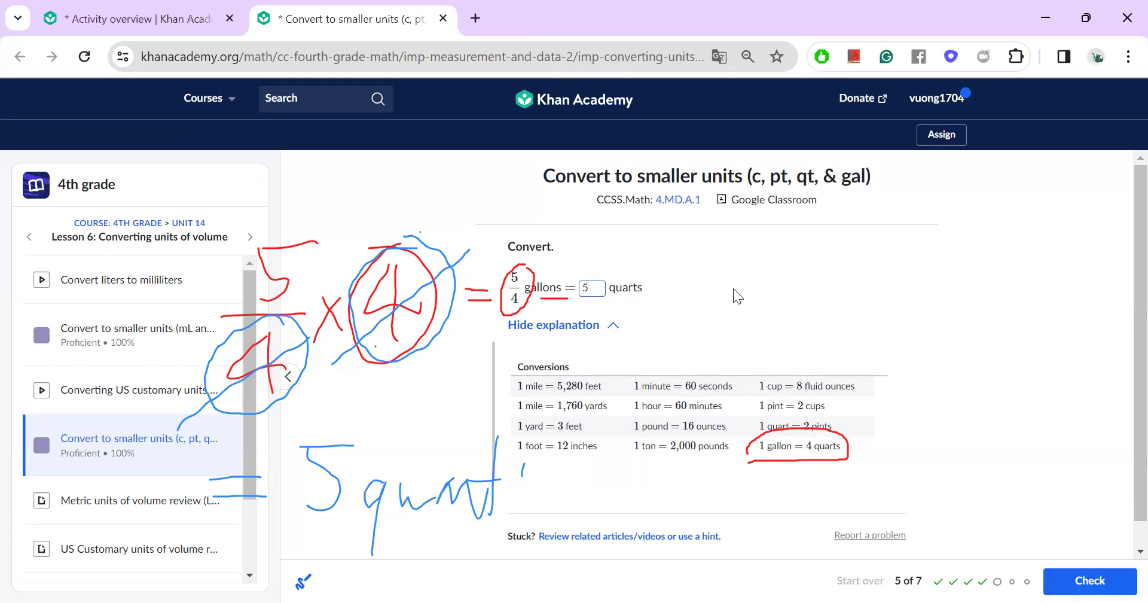
key(Return)
key(Return)
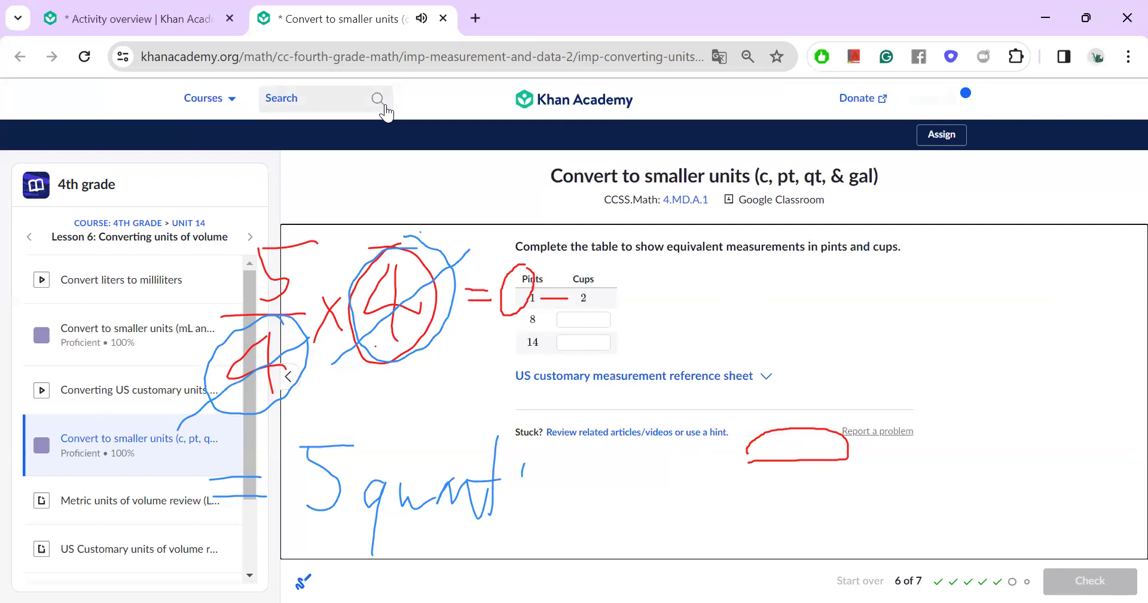
Clear the drawings, open the reference sheet, and mark 1 pint = 2 cups and the 8 pints value in blue.
key(e)
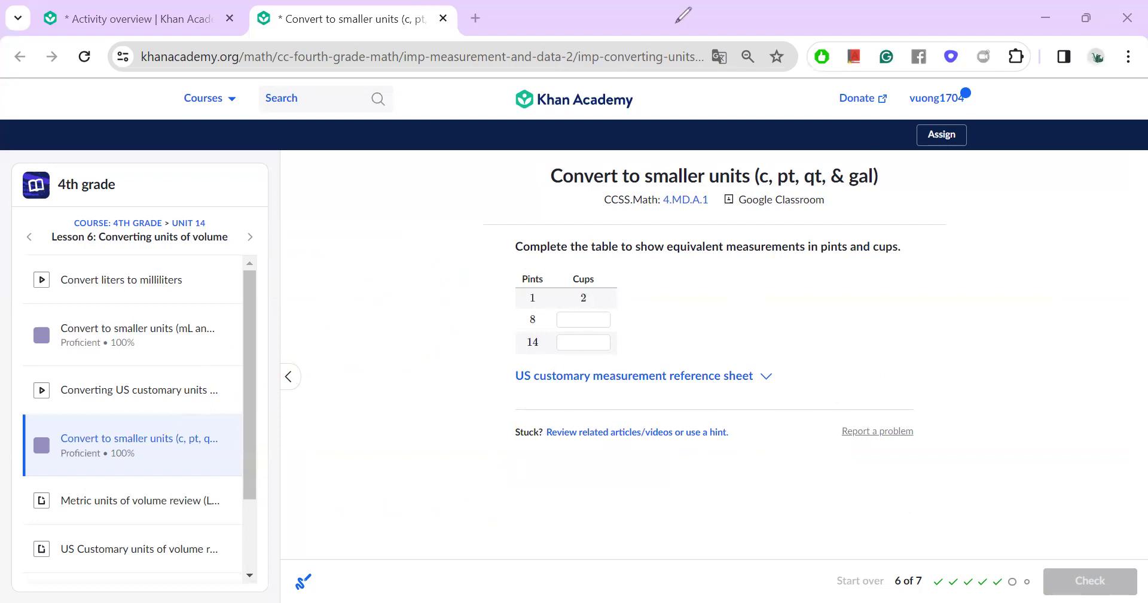
click(742, 378)
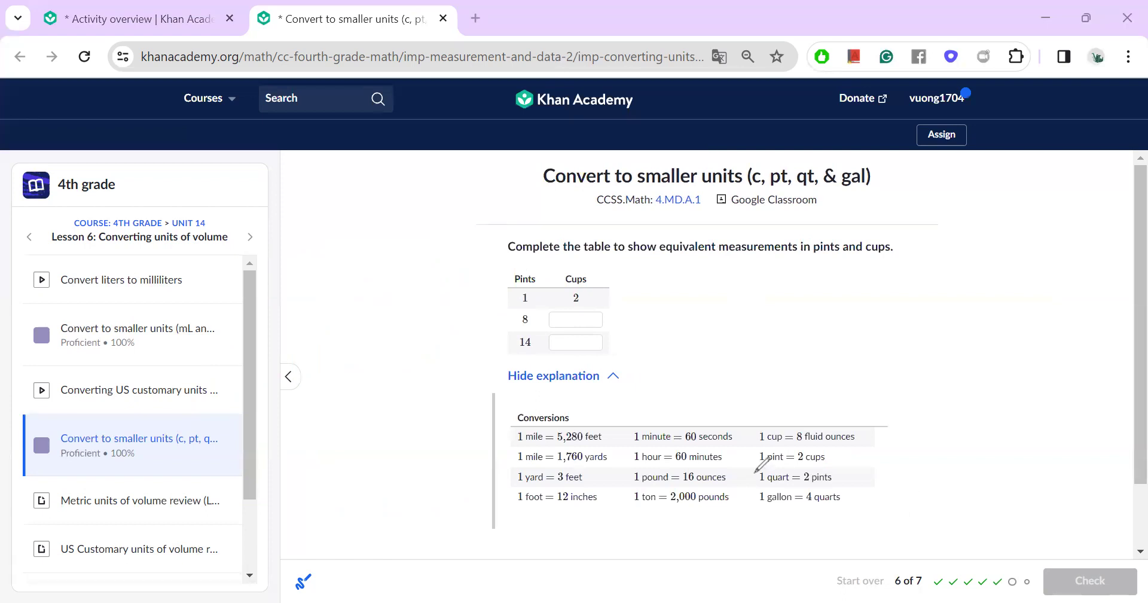
mouse_move(749, 470)
mouse_down()
mouse_move(829, 470)
mouse_move(826, 449)
mouse_move(767, 449)
mouse_move(749, 466)
mouse_up()
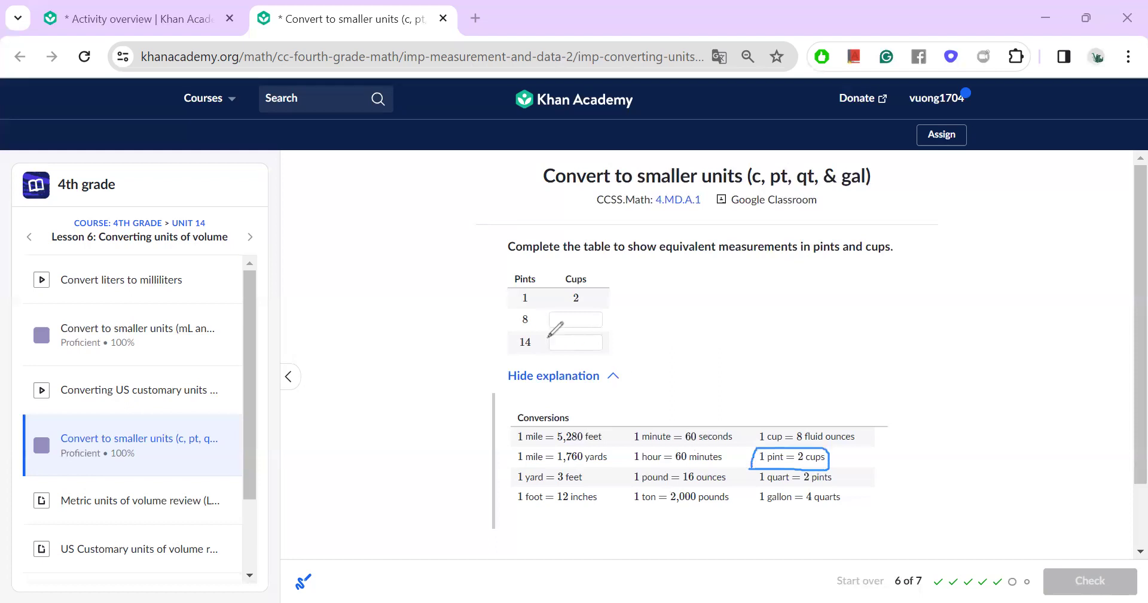
drag(512, 330, 529, 330)
Enter 16 cups for 8 pints and 28 cups for 14 pints, check the table, and go to the following question.
click(591, 319)
text(16)
click(585, 339)
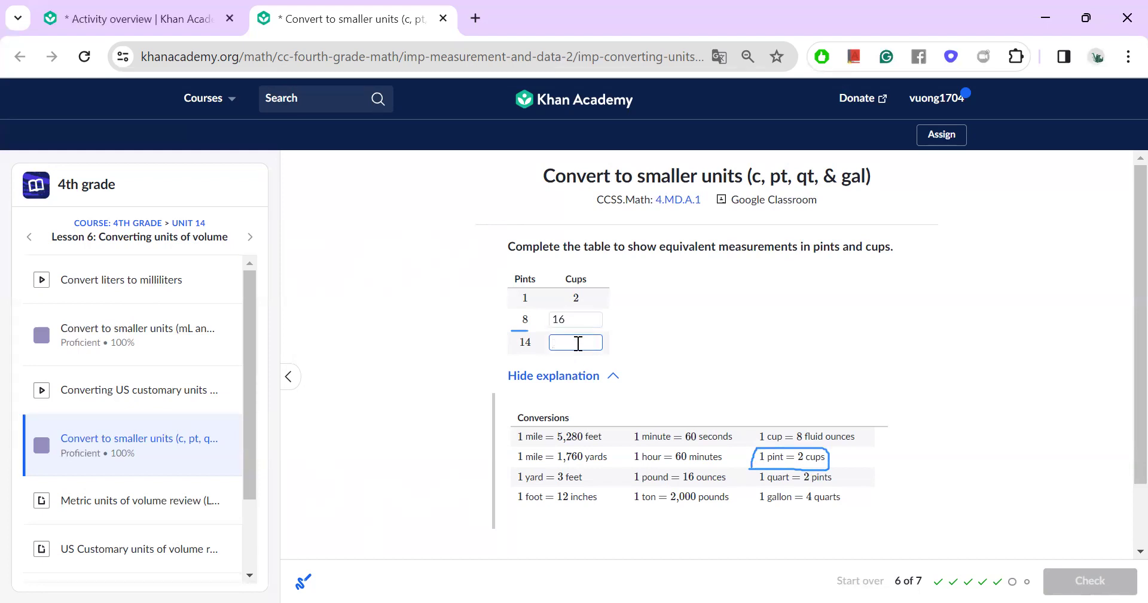
text(28)
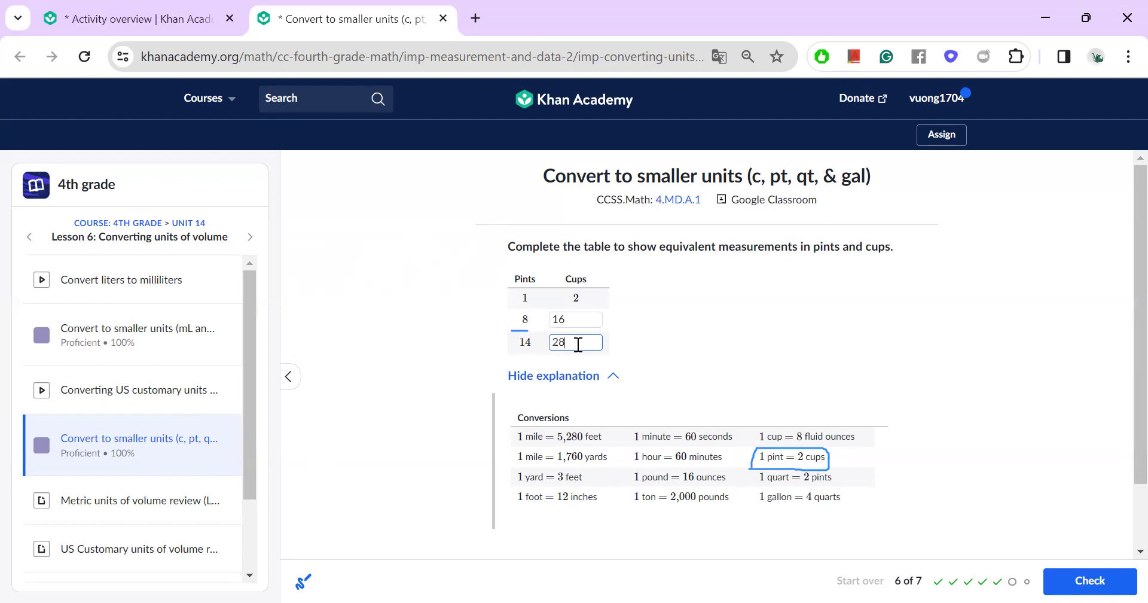
click(1077, 581)
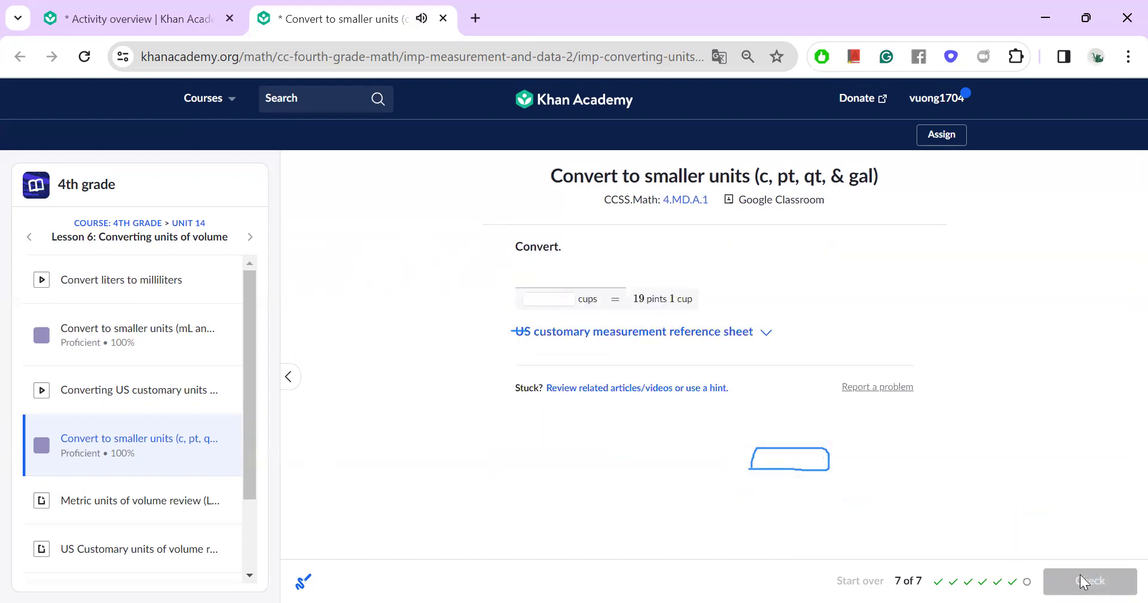
Open the reference sheet and circle 19 pints 1 cup and 1 pint = 2 cups in blue.
click(686, 335)
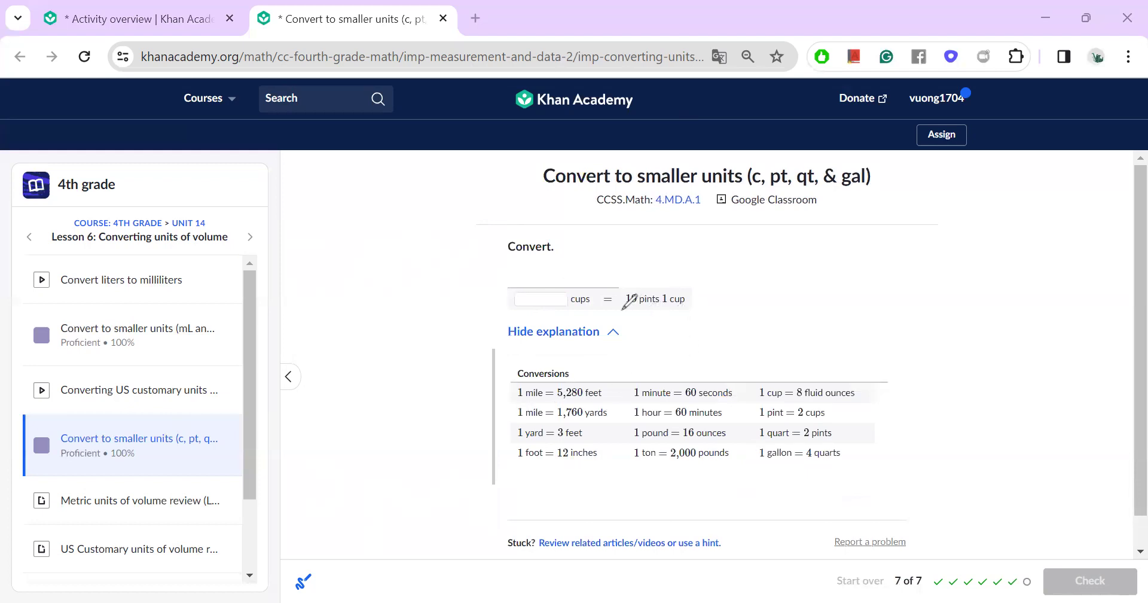
mouse_move(619, 310)
mouse_down()
mouse_move(689, 302)
mouse_move(643, 278)
mouse_move(613, 302)
mouse_up()
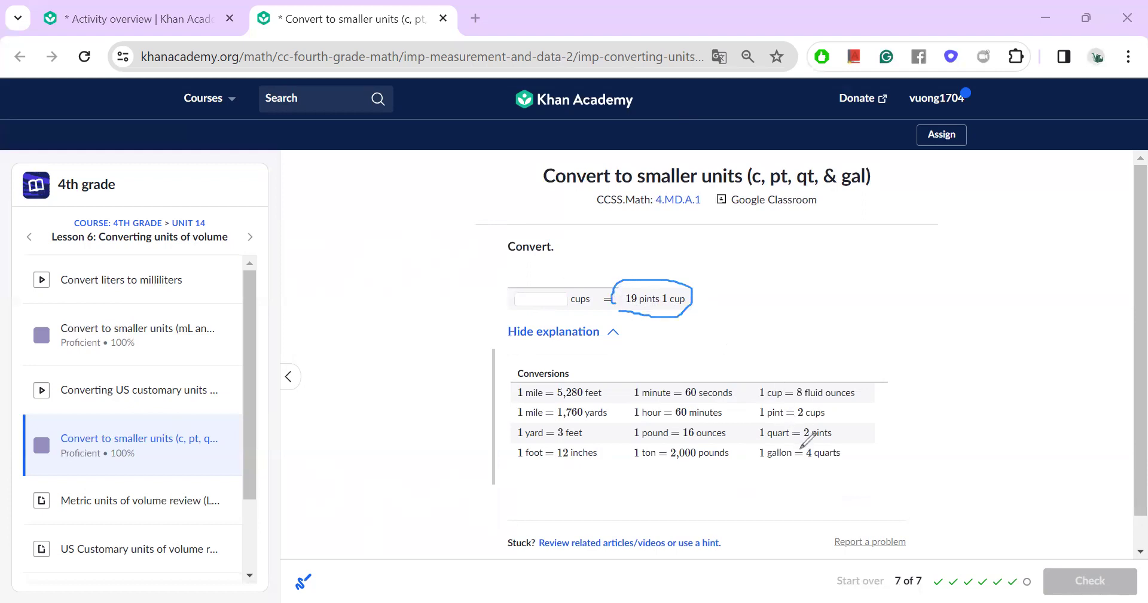
mouse_move(753, 404)
mouse_down()
mouse_move(752, 422)
mouse_move(828, 431)
mouse_move(831, 402)
mouse_move(754, 401)
mouse_up()
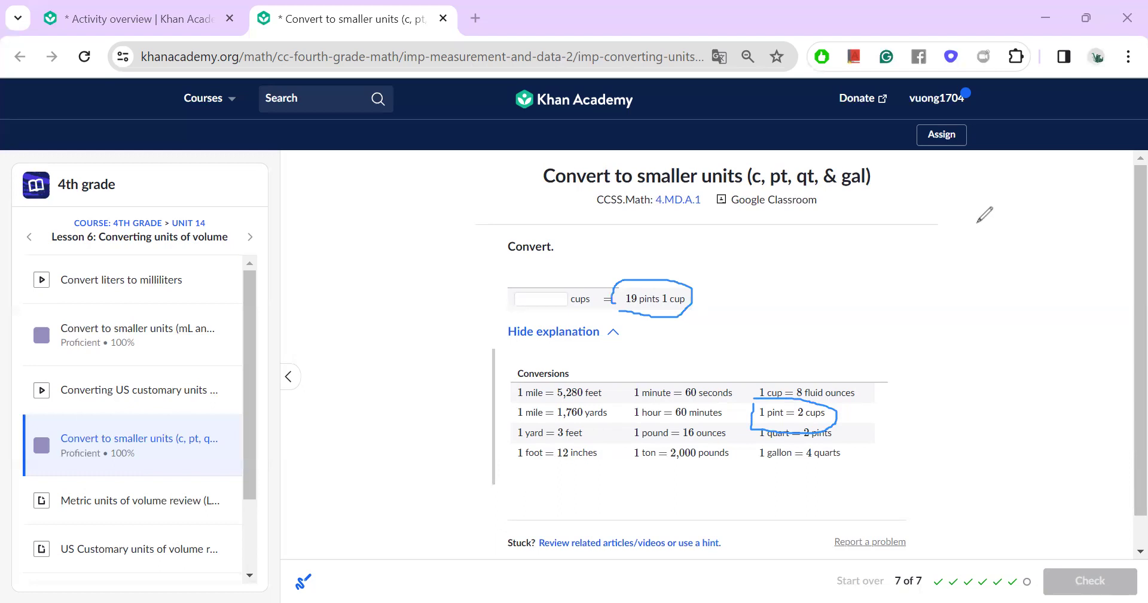
Write = 19 × 2 + 1 in blue beside 19 pints 1 cup and underline the 1.
mouse_move(730, 301)
mouse_down()
mouse_move(776, 298)
mouse_move(777, 281)
mouse_up()
mouse_move(804, 292)
mouse_down()
mouse_move(823, 266)
mouse_move(820, 312)
mouse_up()
mouse_move(856, 268)
mouse_down()
mouse_move(852, 311)
mouse_move(897, 309)
mouse_move(880, 305)
mouse_up()
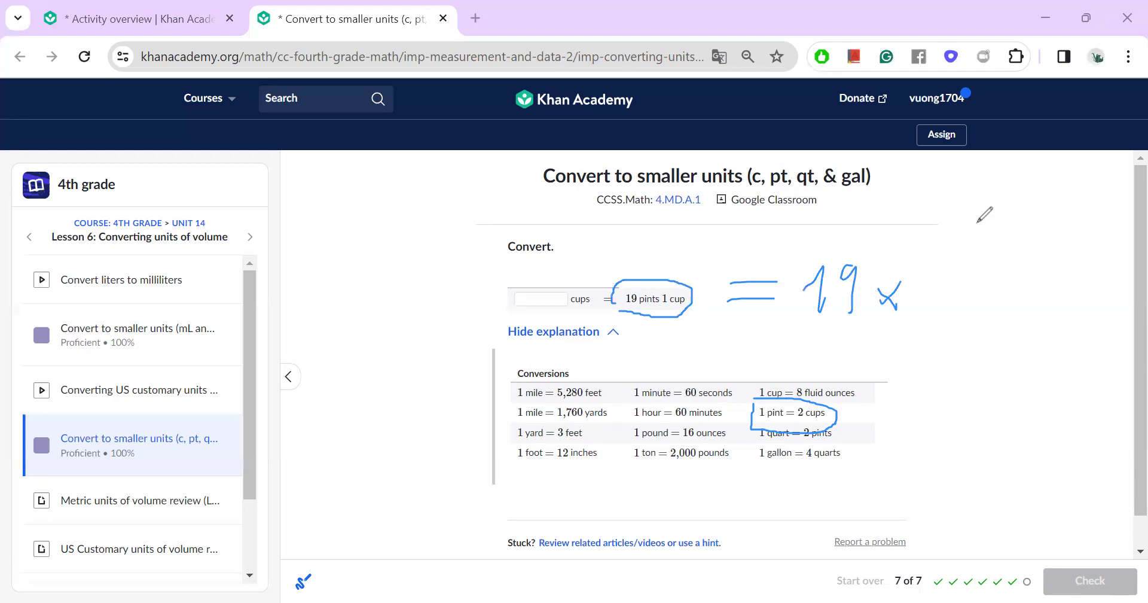
mouse_move(927, 268)
mouse_down()
mouse_move(921, 310)
mouse_move(948, 313)
mouse_up()
mouse_move(1017, 280)
mouse_down()
mouse_move(1010, 310)
mouse_move(1038, 283)
mouse_move(1097, 315)
mouse_up()
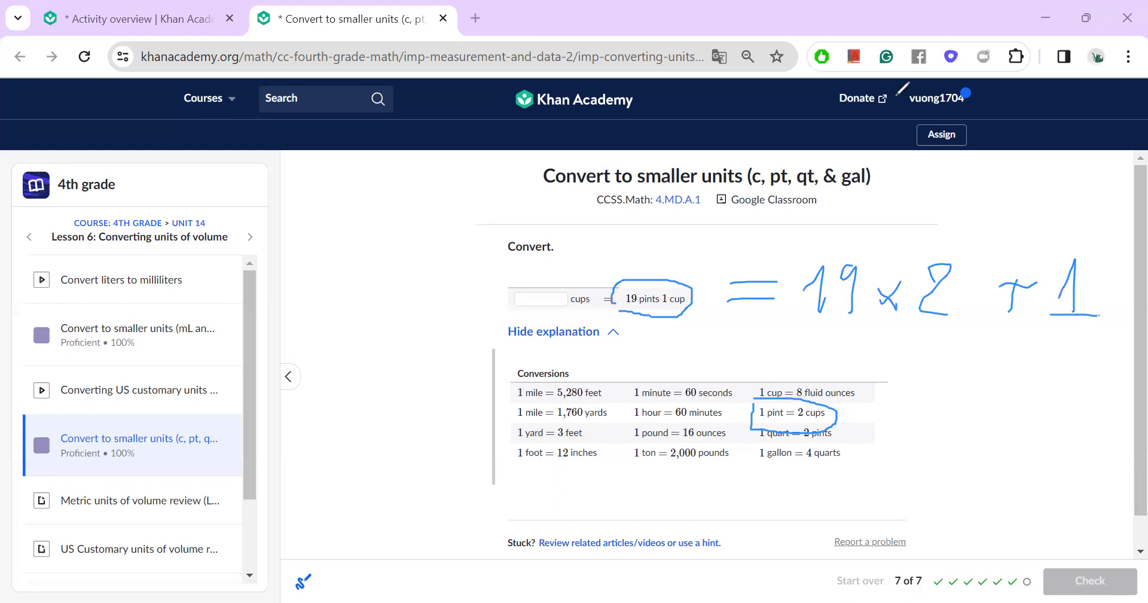
Answer the 19 pints 1 cup conversion with 39 cups and submit it to finish the exercise.
click(555, 302)
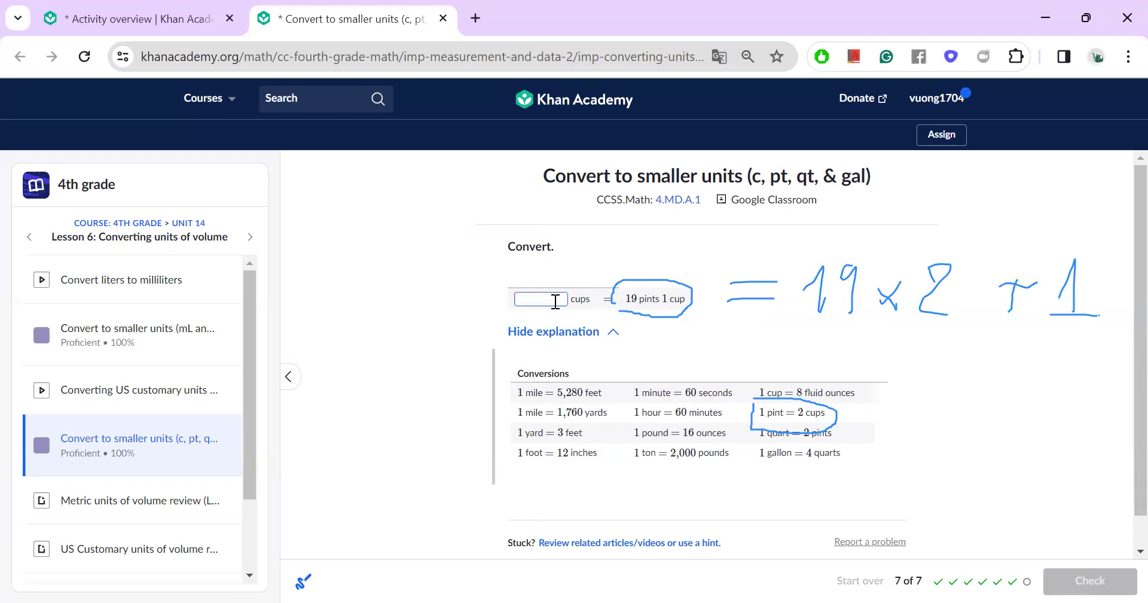
text(39)
key(Return)
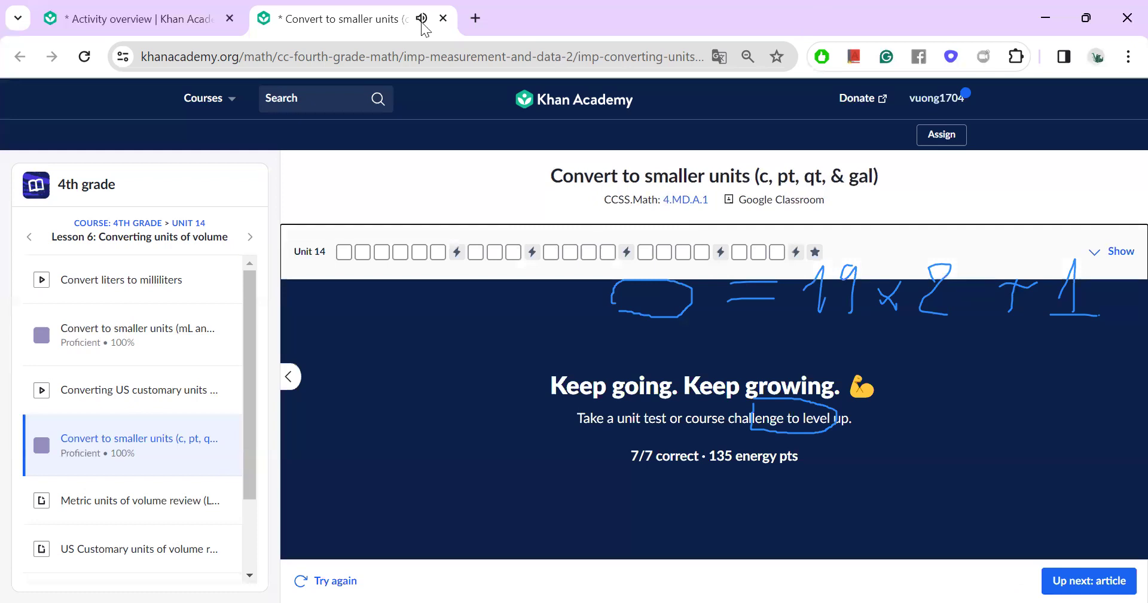
Close the exercise and expand Convert to smaller units (in, ft, yd, & mi) in the class skills overview.
click(443, 19)
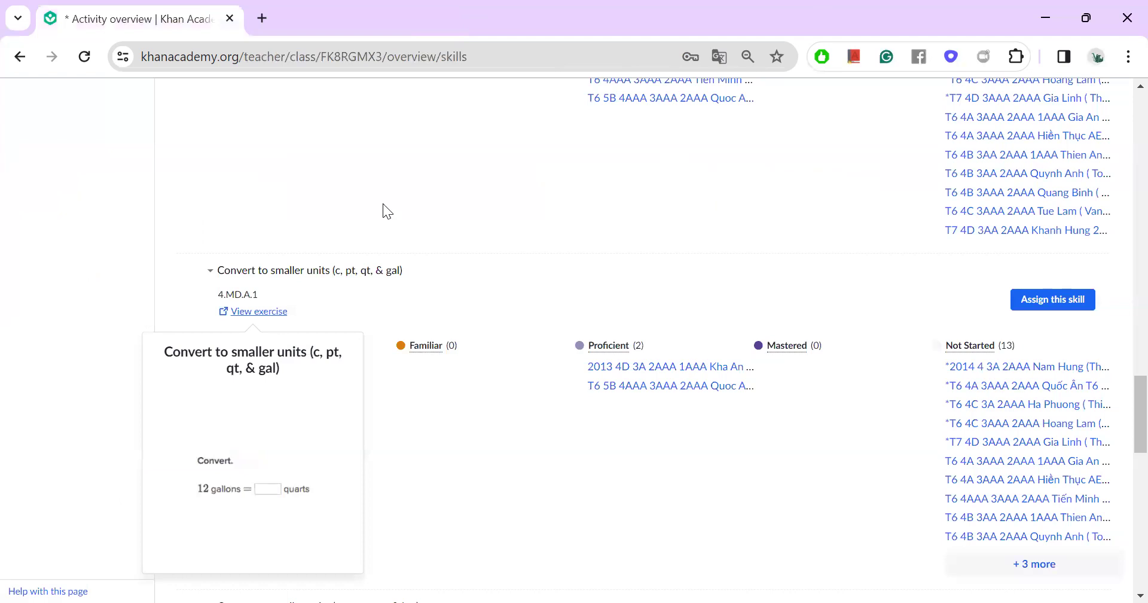
scroll(101, 274, down, 3)
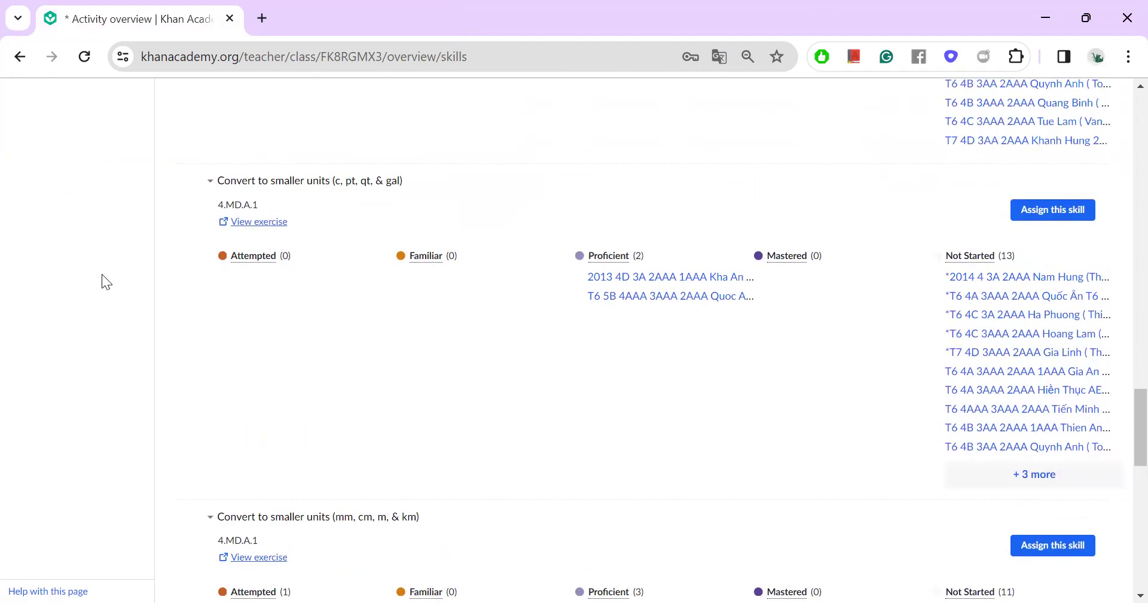
scroll(111, 274, down, 5)
scroll(111, 273, down, 1)
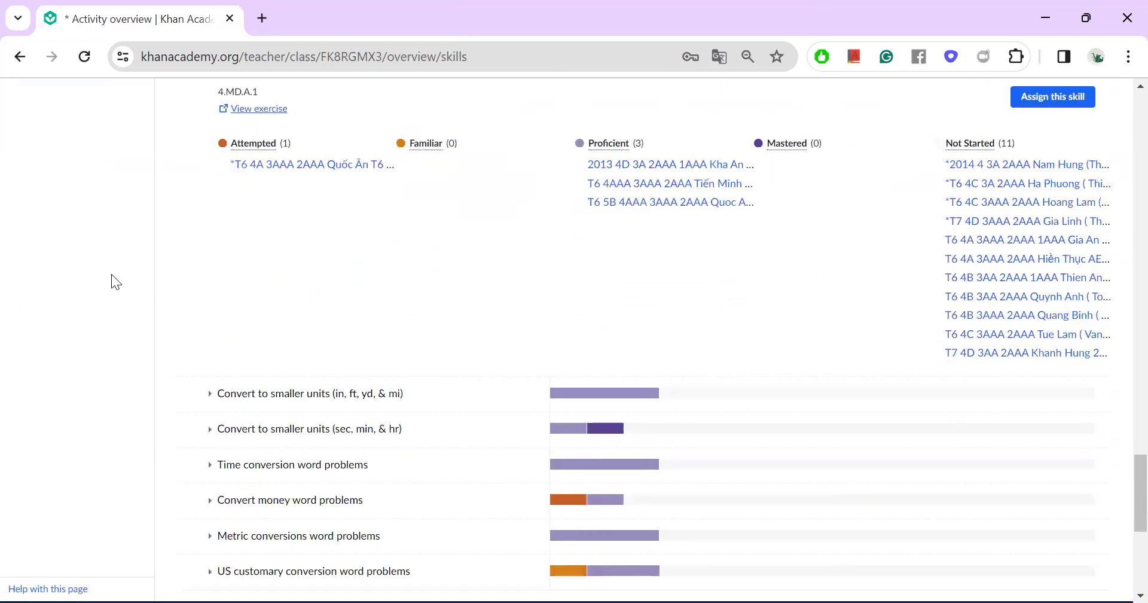
scroll(112, 273, up, 3)
scroll(111, 274, down, 2)
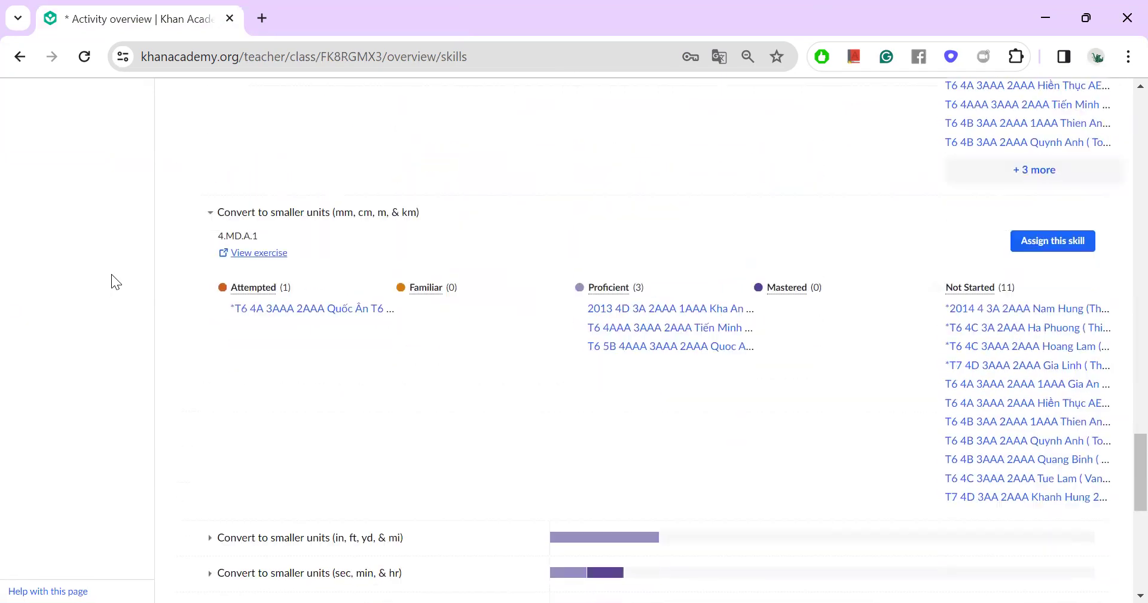
scroll(112, 274, down, 3)
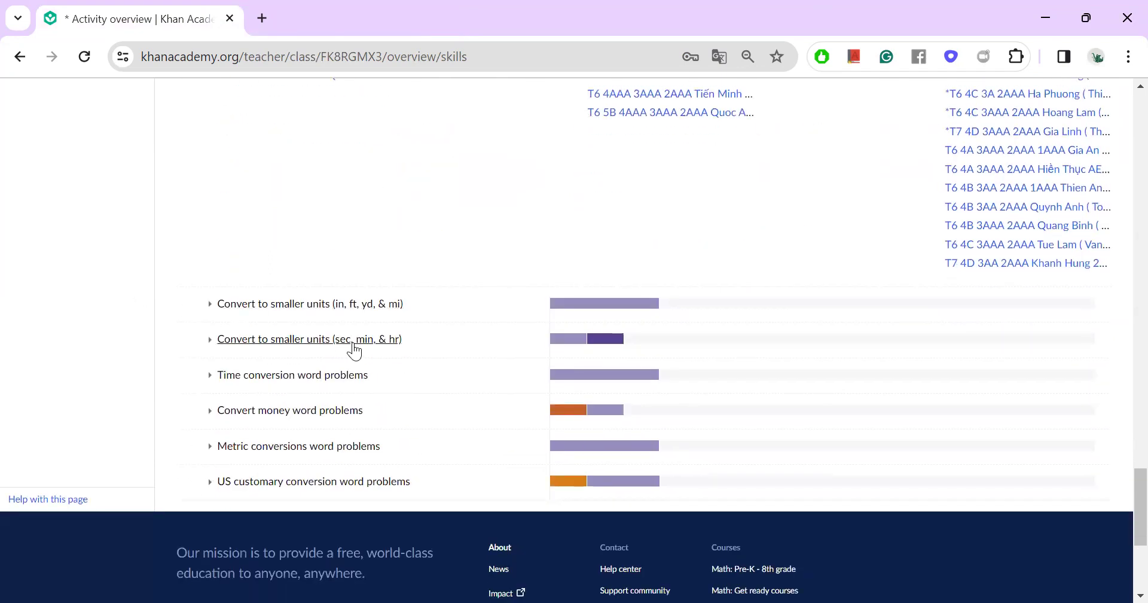
click(364, 309)
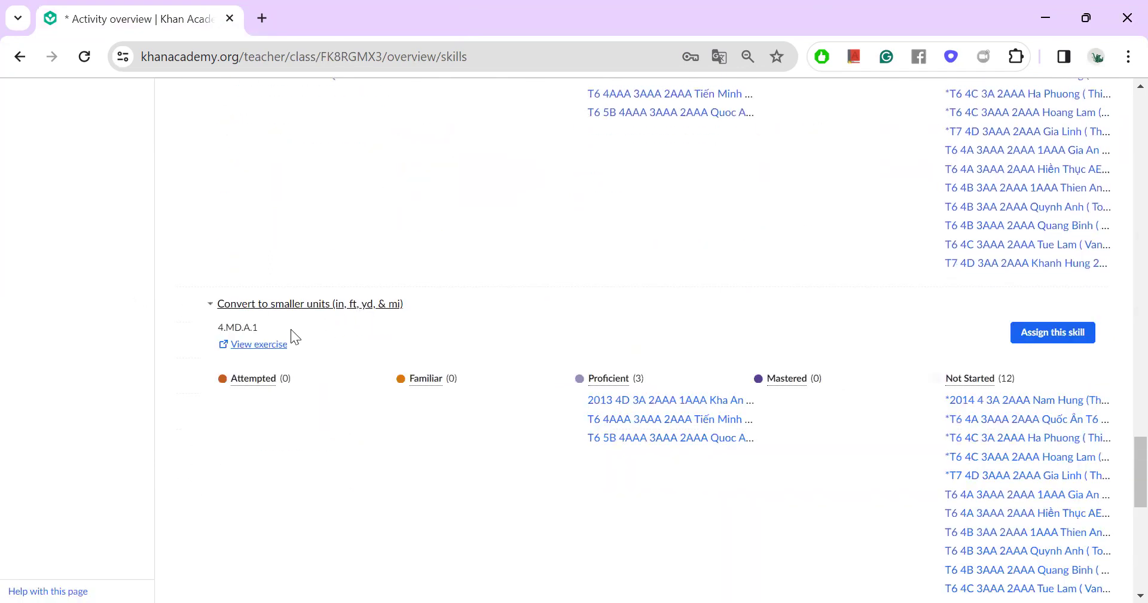
Open the Convert to smaller units (in, ft, yd, & mi) exercise and start its seven questions.
click(269, 346)
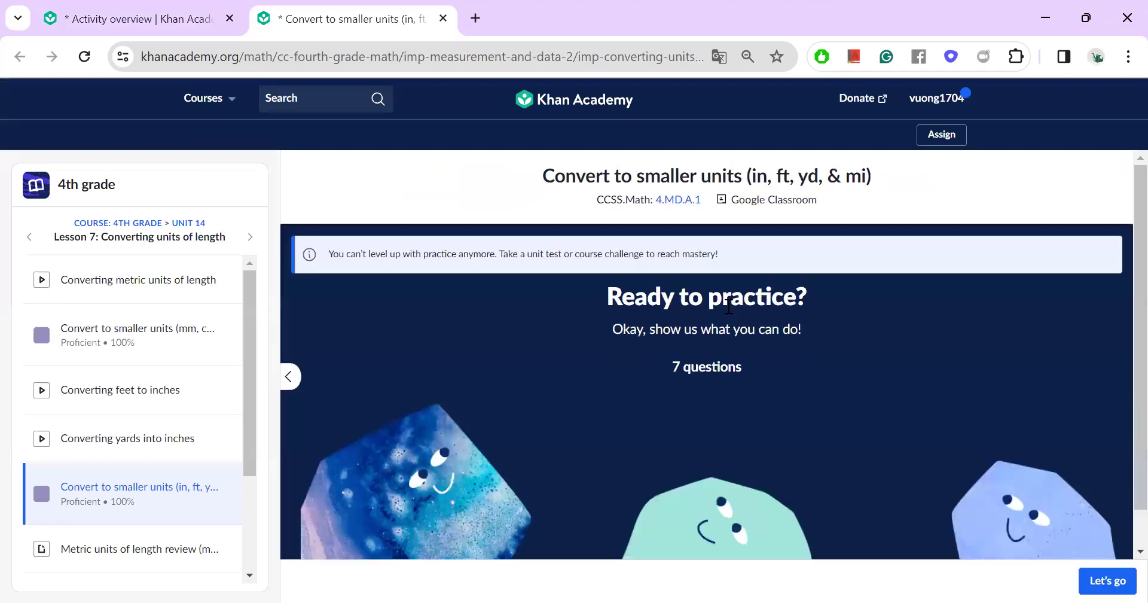
click(1106, 580)
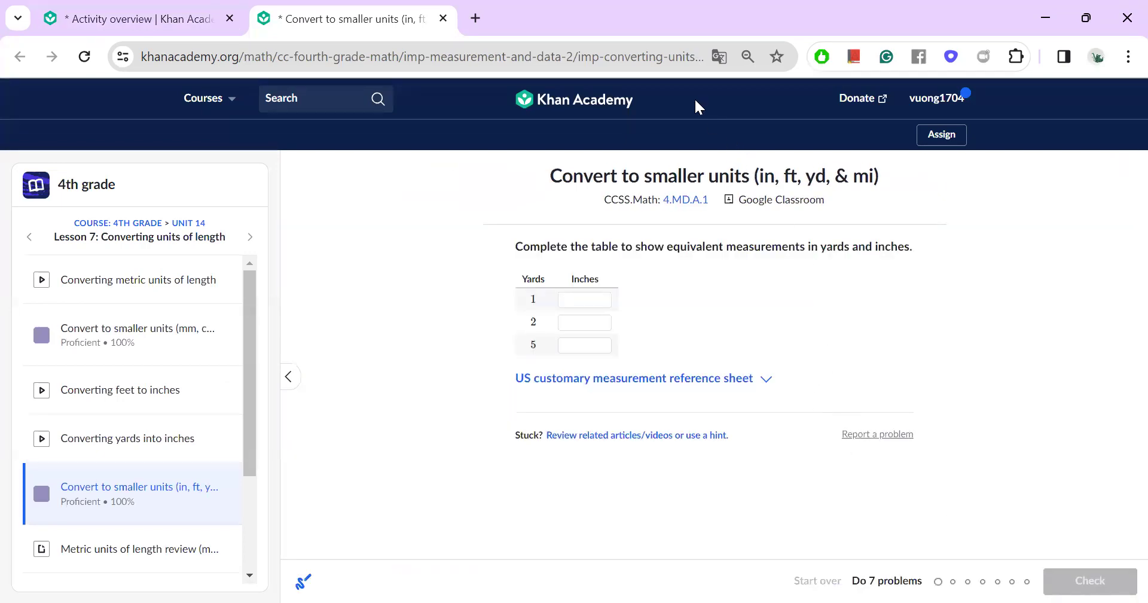
Circle "in" in the exercise title in red and sketch a red finger divided into three segments beside the question.
mouse_move(753, 179)
mouse_down()
mouse_move(765, 189)
mouse_move(781, 174)
mouse_move(773, 158)
mouse_move(752, 173)
mouse_move(756, 184)
mouse_up()
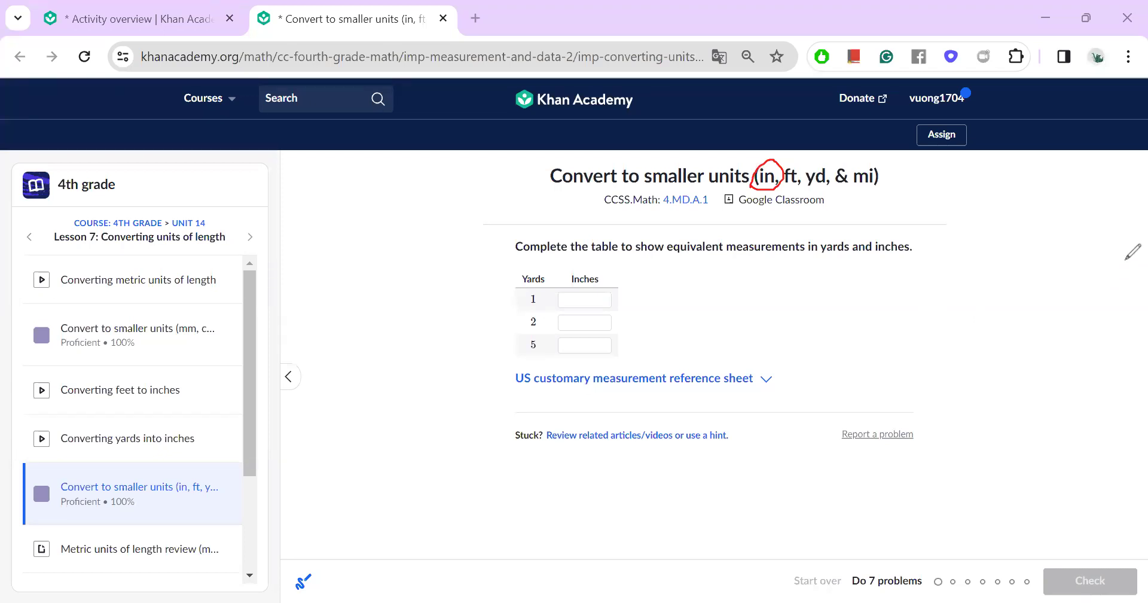
drag(947, 239, 921, 411)
mouse_move(940, 240)
mouse_down()
mouse_move(952, 234)
mouse_move(957, 411)
mouse_move(937, 412)
mouse_up()
drag(926, 295, 971, 306)
drag(926, 332, 972, 347)
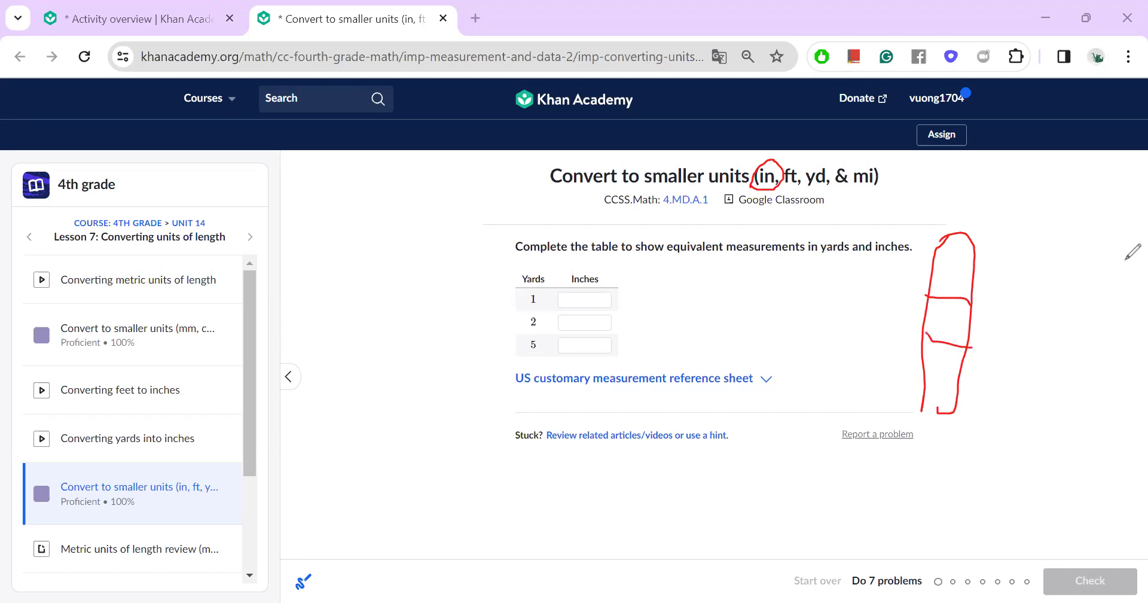
Mark the length of the finger's top segment with a blue bar and write 1 inch beside it.
drag(1000, 235, 987, 301)
drag(996, 232, 1010, 232)
mouse_move(1031, 266)
mouse_down()
mouse_move(1028, 281)
mouse_move(1031, 251)
mouse_move(1029, 281)
mouse_up()
drag(1012, 281, 1040, 281)
mouse_move(1058, 247)
mouse_down()
mouse_move(1055, 280)
mouse_move(1096, 267)
mouse_up()
mouse_move(1097, 276)
mouse_down()
mouse_move(1118, 233)
mouse_move(1122, 278)
mouse_up()
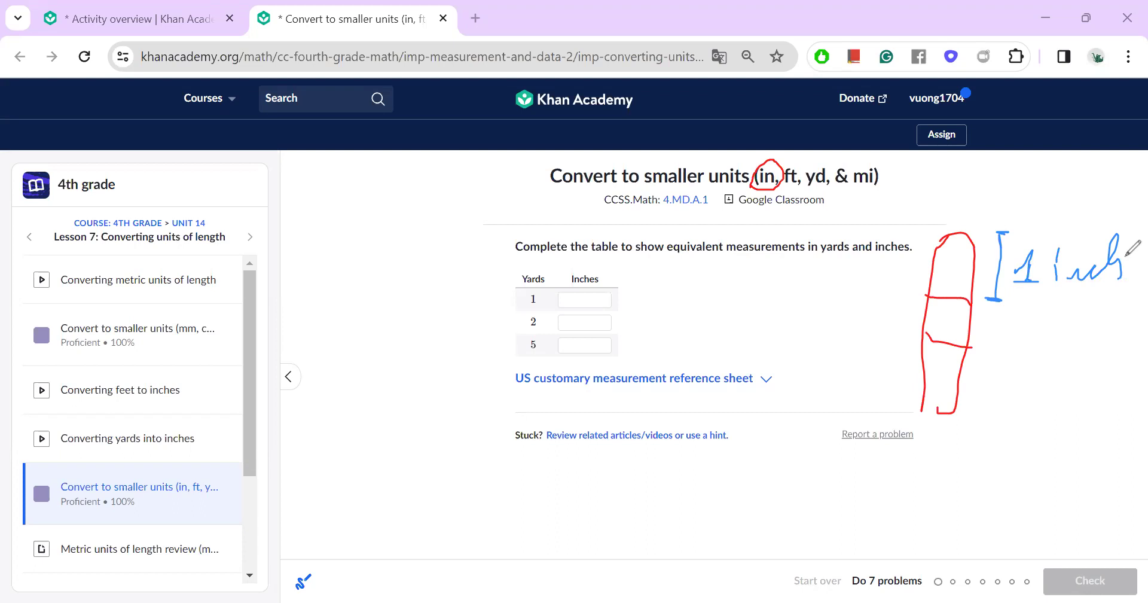
Sketch a long blue foot shape with shaded toes beside the table and write 1 foot below it.
mouse_move(338, 217)
mouse_down()
mouse_move(308, 310)
mouse_move(338, 414)
mouse_move(372, 205)
mouse_move(332, 276)
mouse_move(318, 262)
mouse_move(359, 186)
mouse_move(334, 240)
mouse_move(381, 231)
mouse_up()
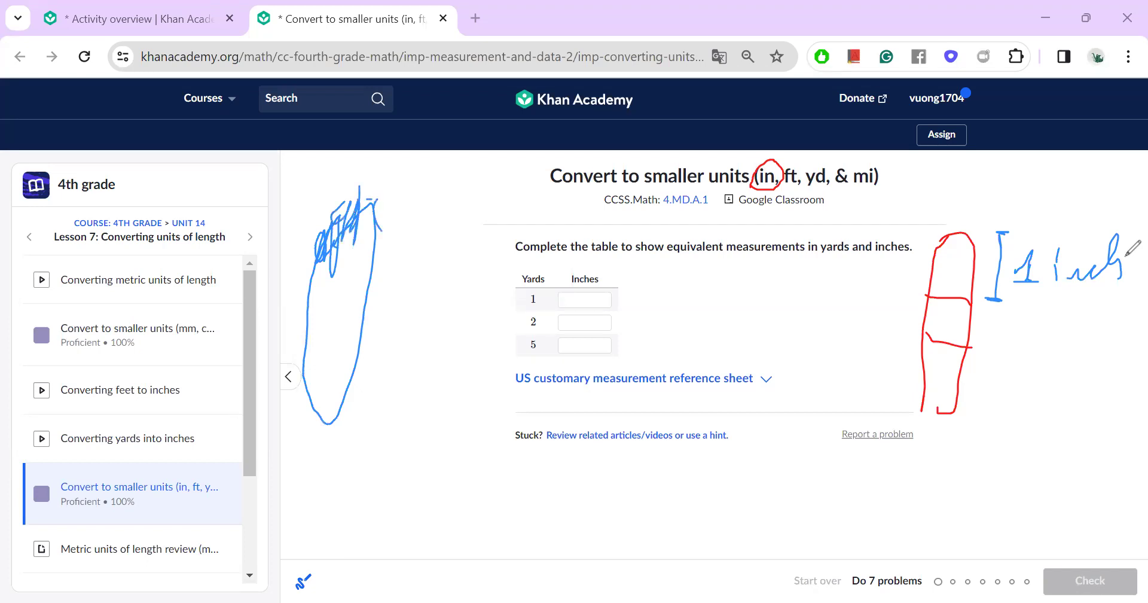
mouse_move(261, 494)
mouse_down()
mouse_move(276, 467)
mouse_move(271, 514)
mouse_up()
mouse_move(244, 516)
mouse_down()
mouse_move(290, 513)
mouse_move(323, 577)
mouse_move(387, 496)
mouse_move(399, 512)
mouse_up()
mouse_move(408, 462)
mouse_down()
mouse_move(403, 526)
mouse_move(426, 496)
mouse_up()
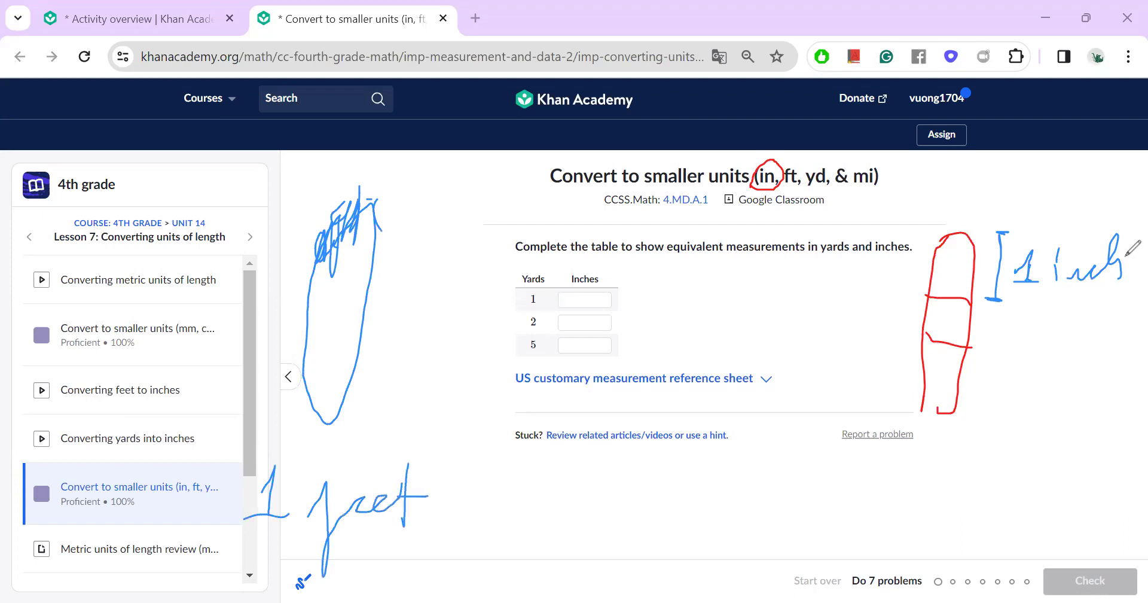
mouse_move(361, 496)
mouse_down()
mouse_move(347, 507)
mouse_move(390, 491)
mouse_up()
Draw a blue arrow after 1 foot and write the plural 2 feet.
mouse_move(484, 578)
mouse_down()
mouse_move(540, 568)
mouse_move(541, 586)
mouse_move(525, 574)
mouse_up()
mouse_move(609, 545)
mouse_down()
mouse_move(638, 525)
mouse_move(636, 571)
mouse_up()
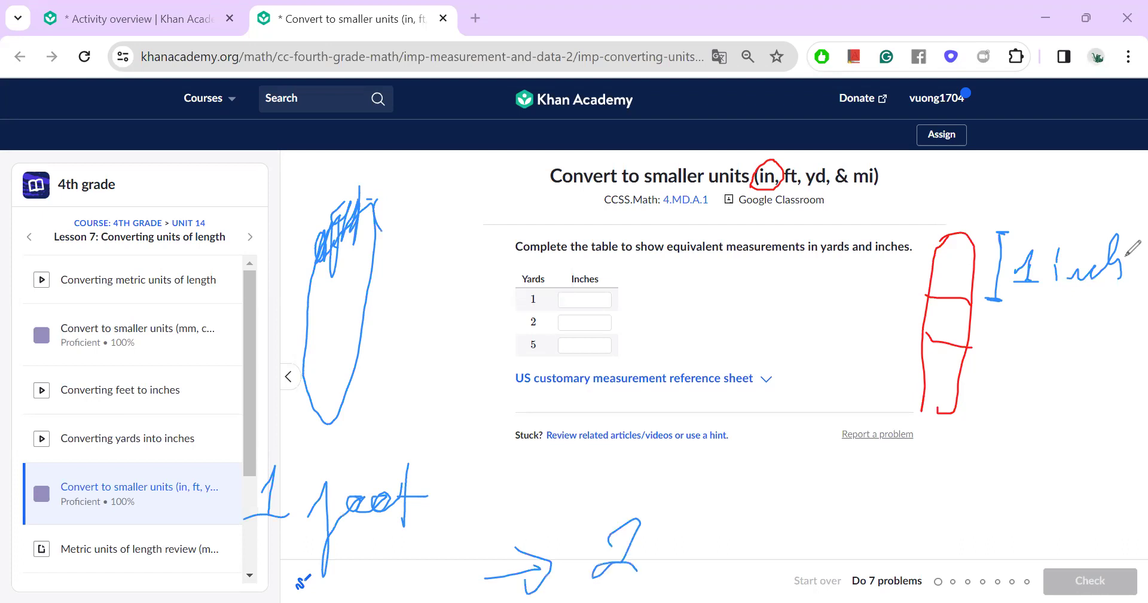
drag(668, 546, 670, 558)
drag(694, 517, 687, 592)
mouse_move(706, 555)
mouse_down()
mouse_move(680, 578)
mouse_move(744, 549)
mouse_up()
mouse_move(753, 499)
mouse_down()
mouse_move(749, 556)
mouse_move(769, 528)
mouse_up()
click(782, 529)
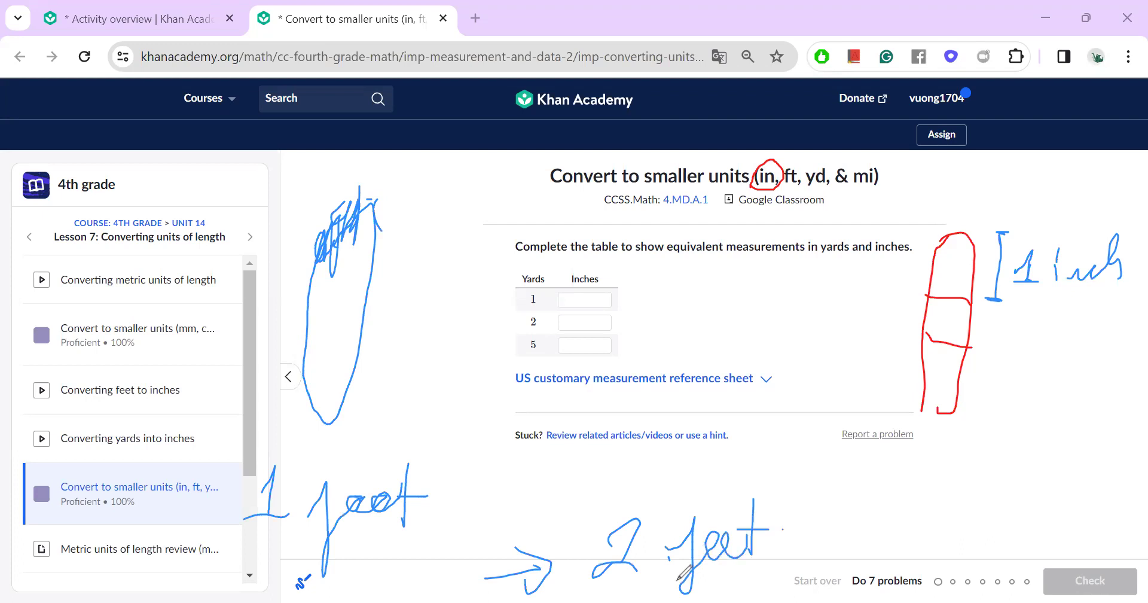
Trace and underline the "oo" in foot in red and mark the foot sketch's length with a red bar.
drag(383, 490, 357, 489)
drag(353, 528, 388, 528)
mouse_move(427, 216)
mouse_down()
mouse_move(412, 414)
mouse_move(442, 413)
mouse_move(398, 420)
mouse_move(456, 217)
mouse_move(412, 227)
mouse_up()
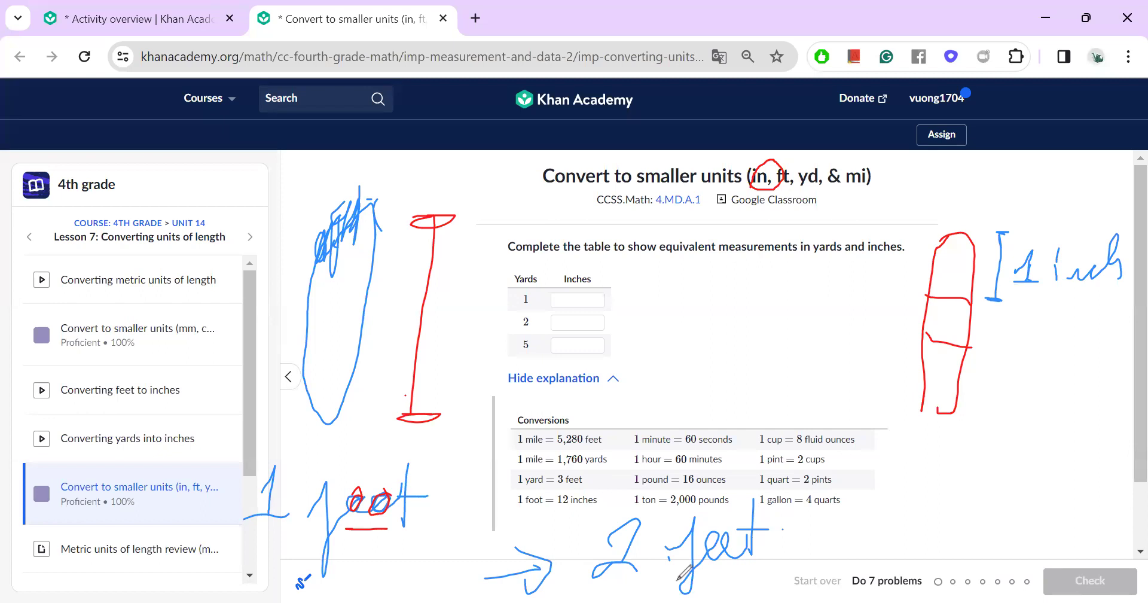
Clear all the drawings and circle 1 yard = 3 feet in red on the reference sheet.
key(e)
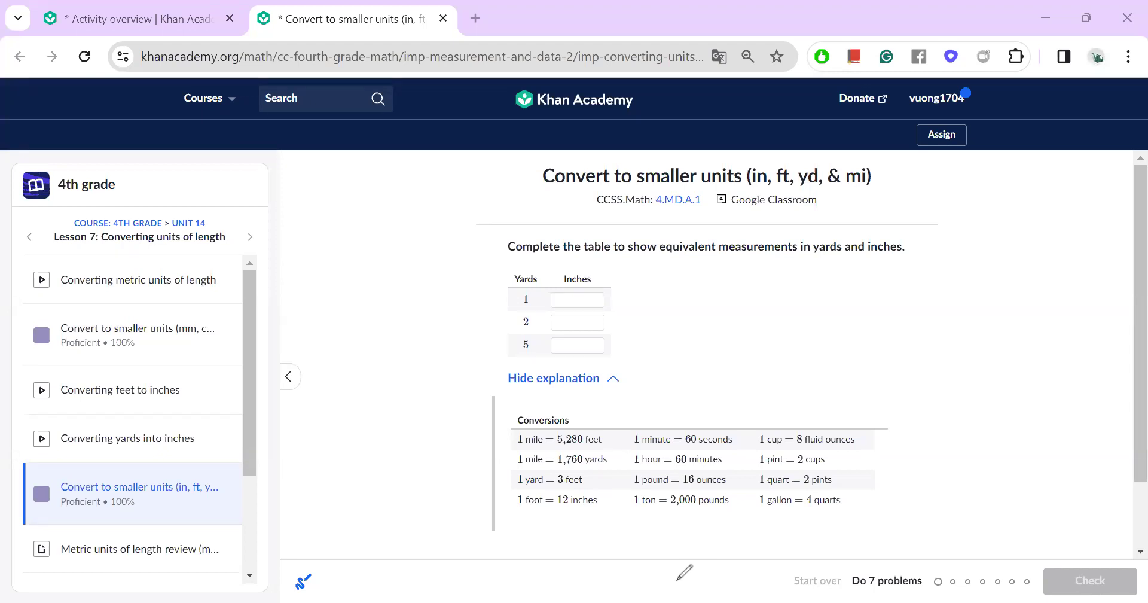
mouse_move(538, 468)
mouse_down()
mouse_move(502, 494)
mouse_move(592, 487)
mouse_move(541, 464)
mouse_up()
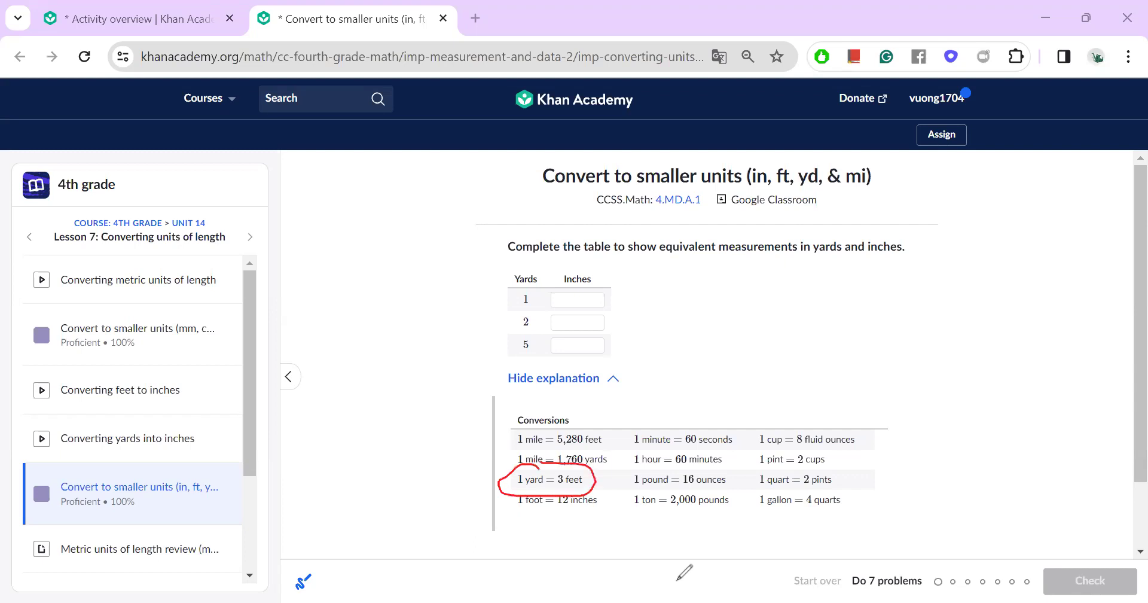